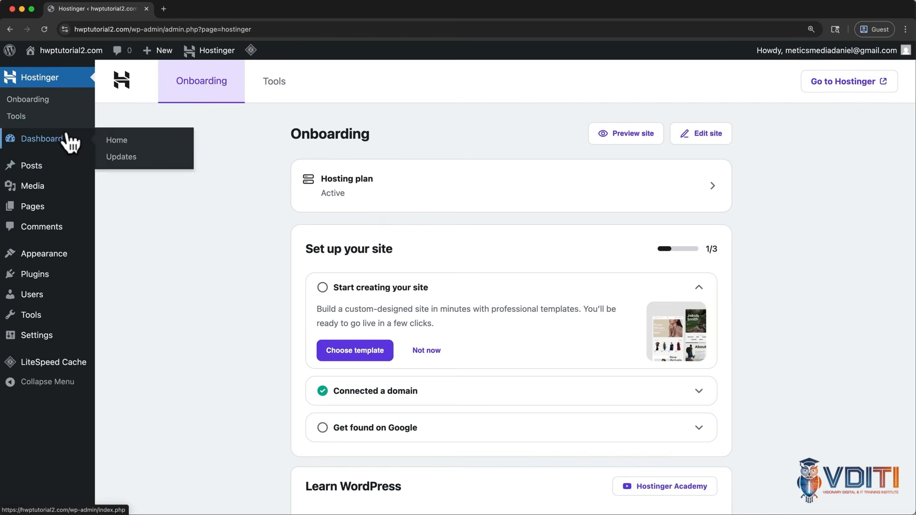
# Open the WordPress dashboard home and dismiss the welcome banner and the cache purge notice
pyautogui.click(116, 143)
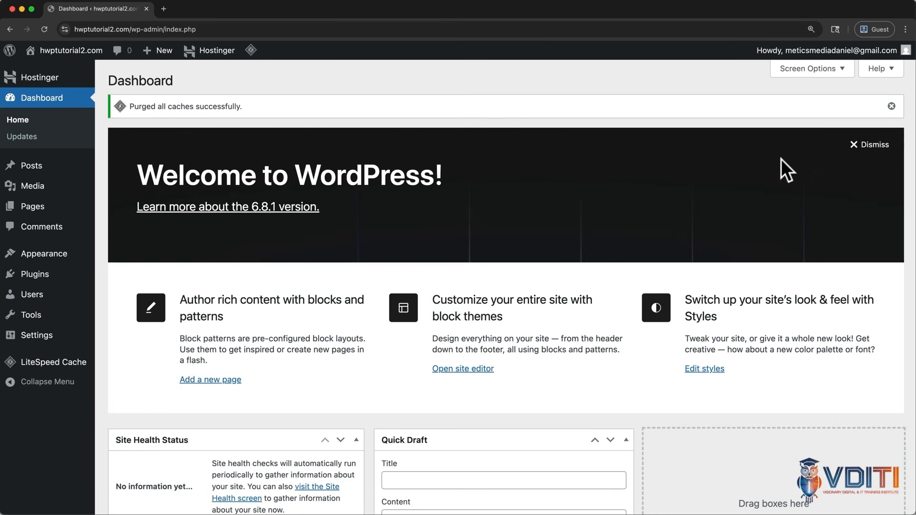
pyautogui.click(854, 148)
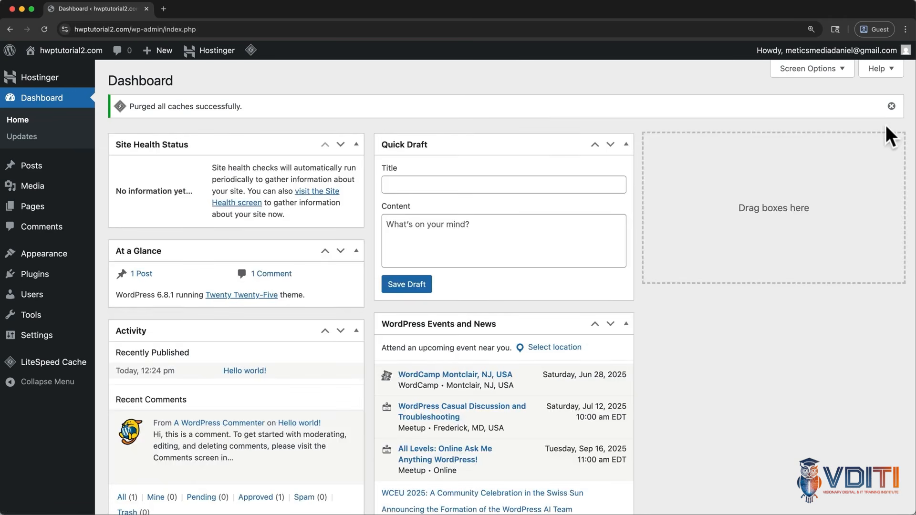
pyautogui.click(891, 107)
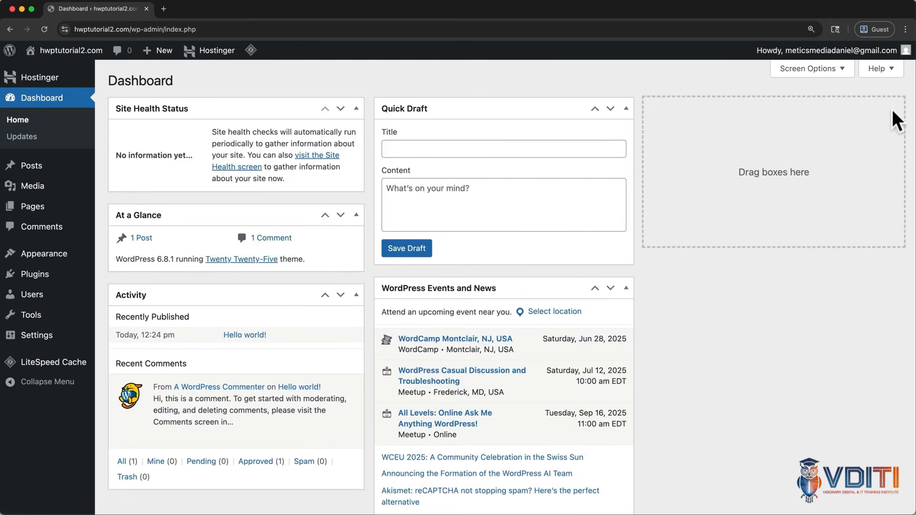
# Hide the WordPress Events and News, Quick Draft, Activity, At a Glance and Site Health Status boxes from the dashboard
pyautogui.click(840, 69)
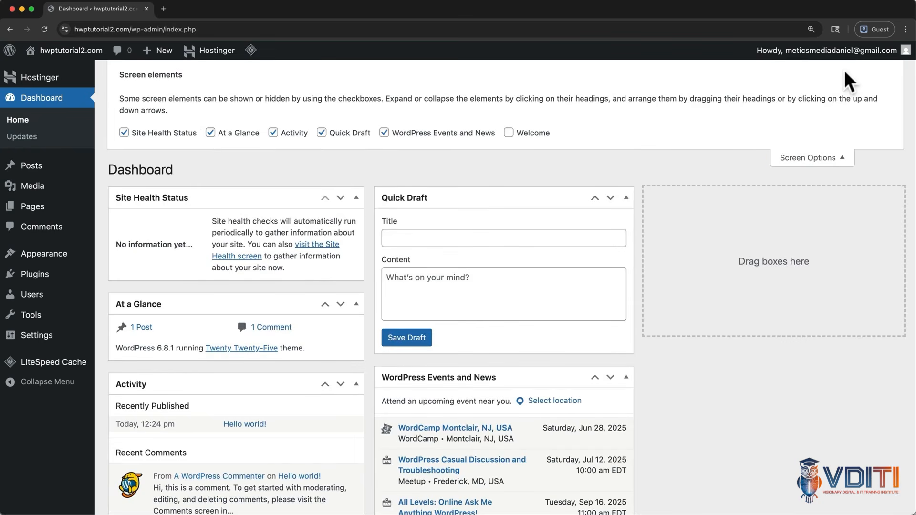
pyautogui.click(384, 133)
pyautogui.click(322, 133)
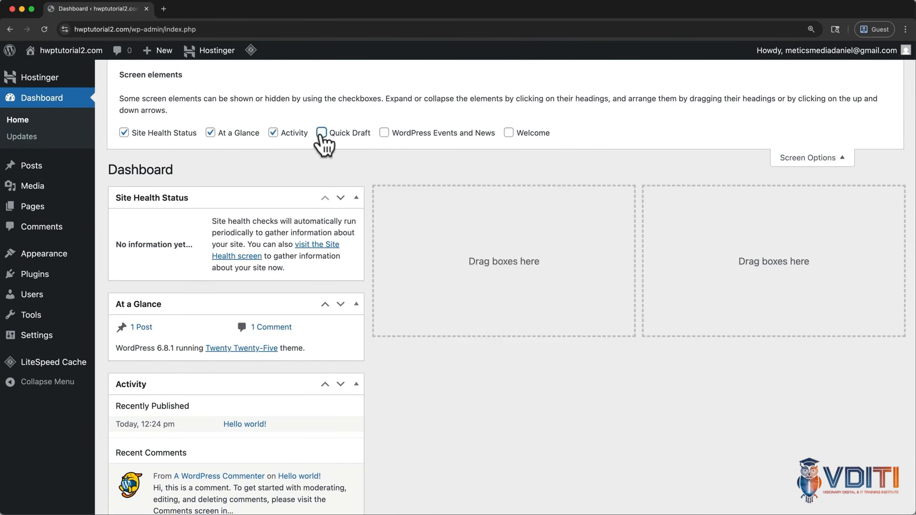
pyautogui.click(273, 133)
pyautogui.click(210, 133)
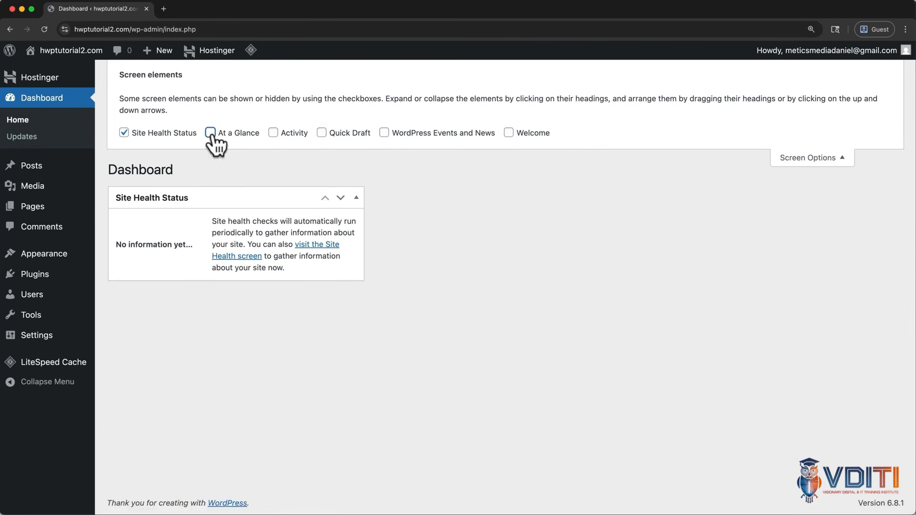
pyautogui.click(124, 133)
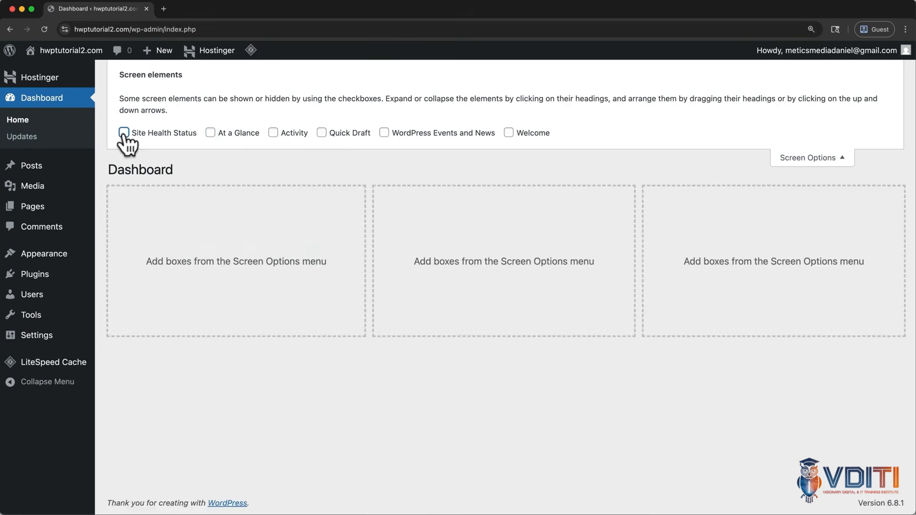
pyautogui.click(778, 162)
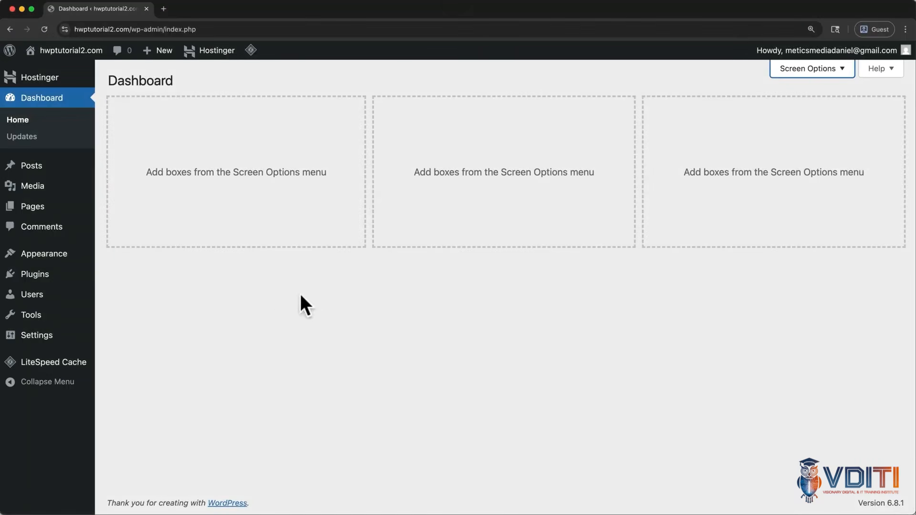
# Search the theme library for "astra", and install and activate the Astra theme
pyautogui.moveTo(58, 255)
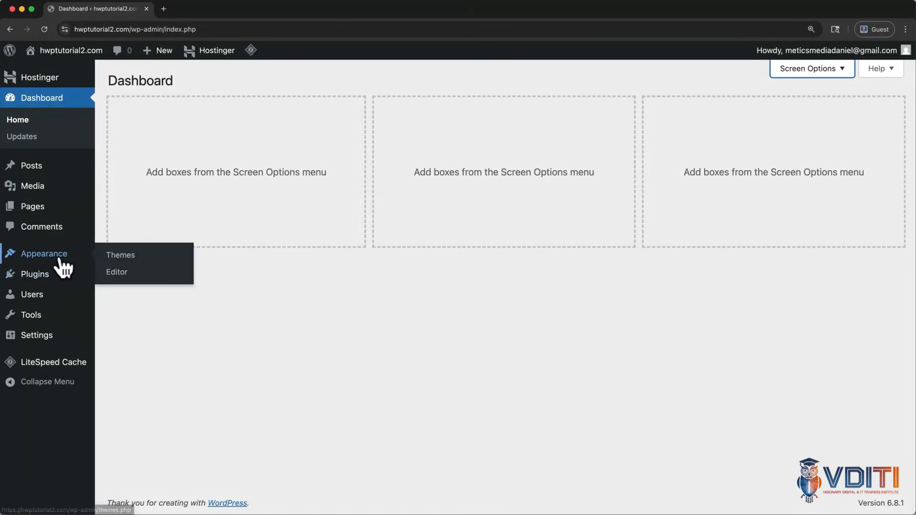
pyautogui.click(114, 255)
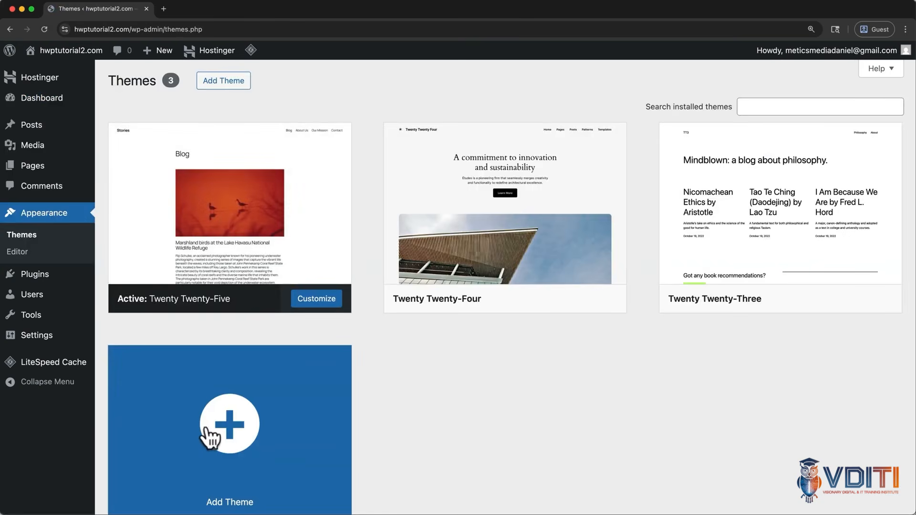
pyautogui.click(220, 430)
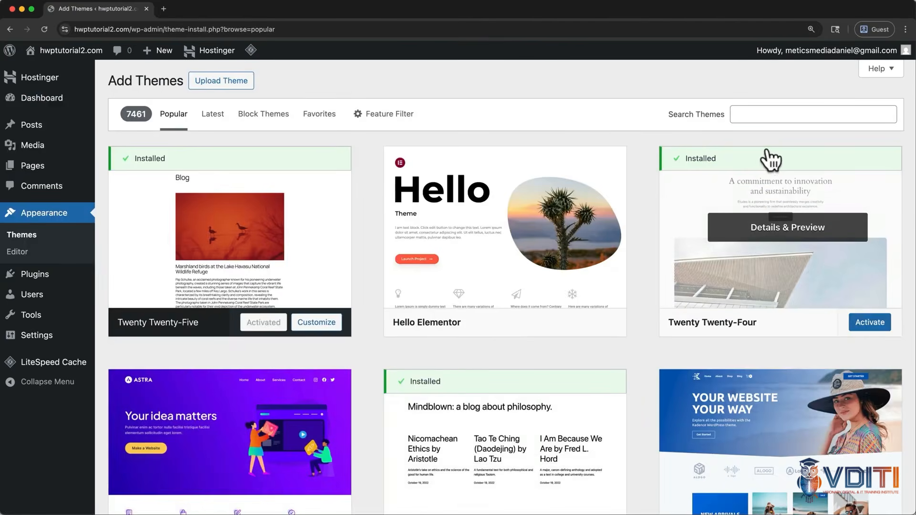
pyautogui.click(777, 117)
pyautogui.write('astra')
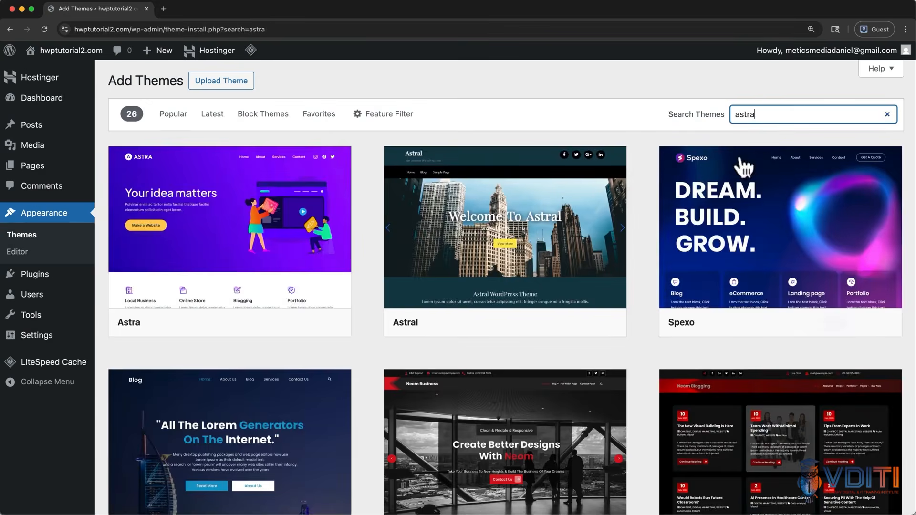
pyautogui.moveTo(325, 266)
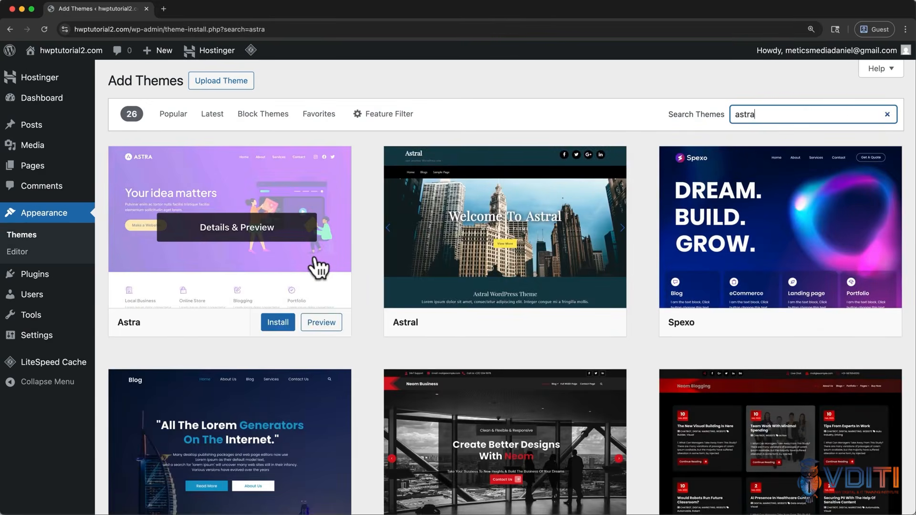
pyautogui.click(279, 324)
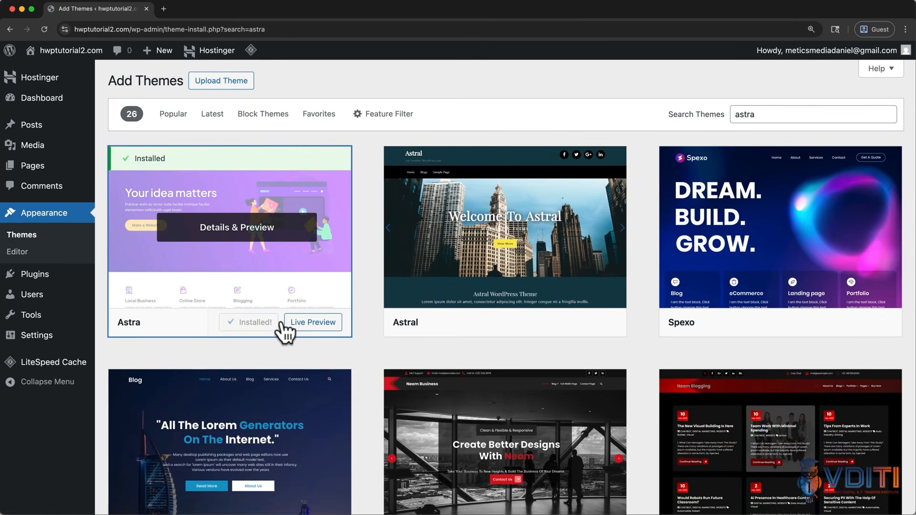
pyautogui.click(258, 330)
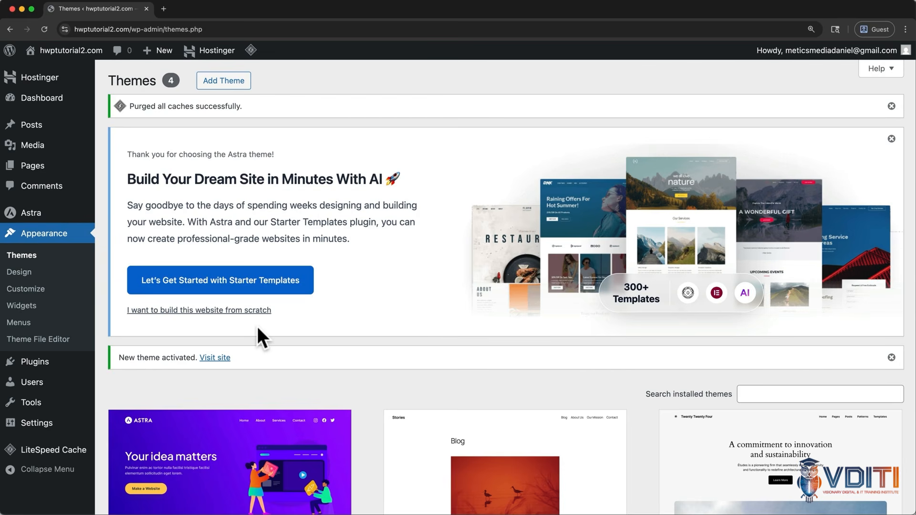
# Search for the "Starter Templates" plugin, and install and activate the one by Brainstorm Force
pyautogui.moveTo(54, 372)
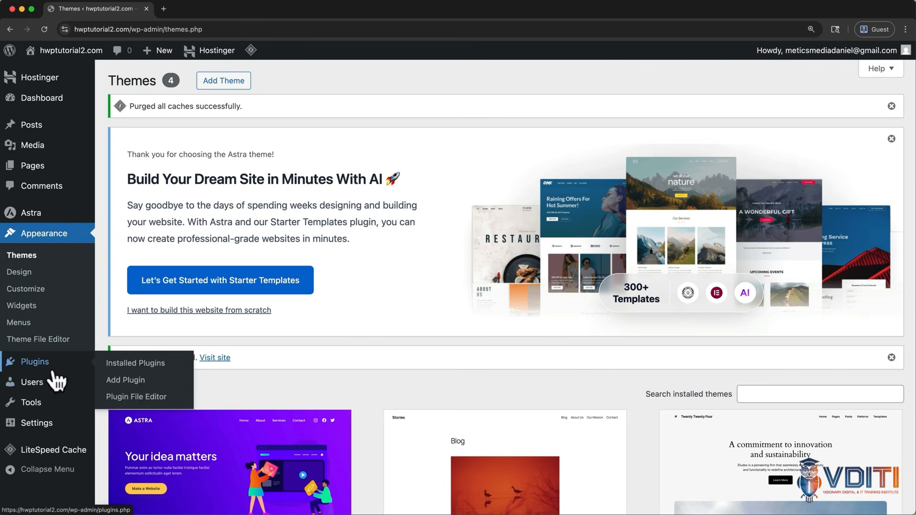
pyautogui.click(53, 371)
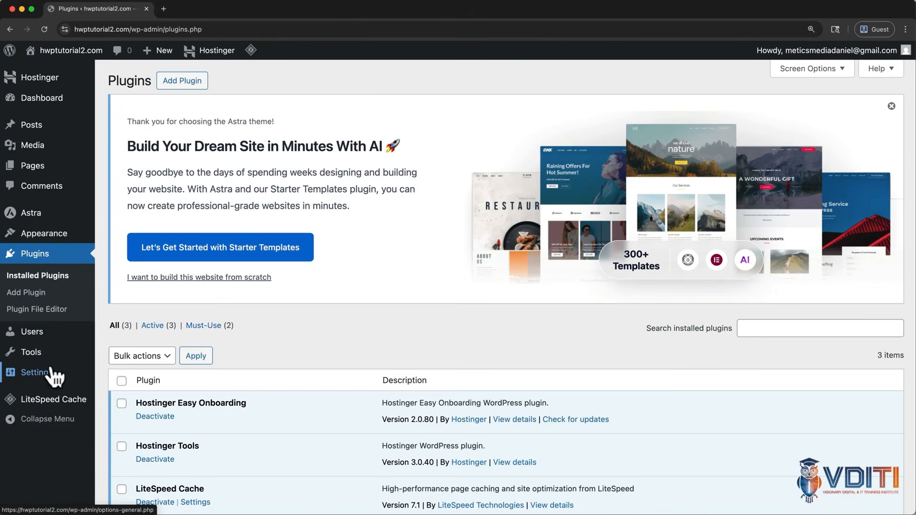
pyautogui.click(198, 82)
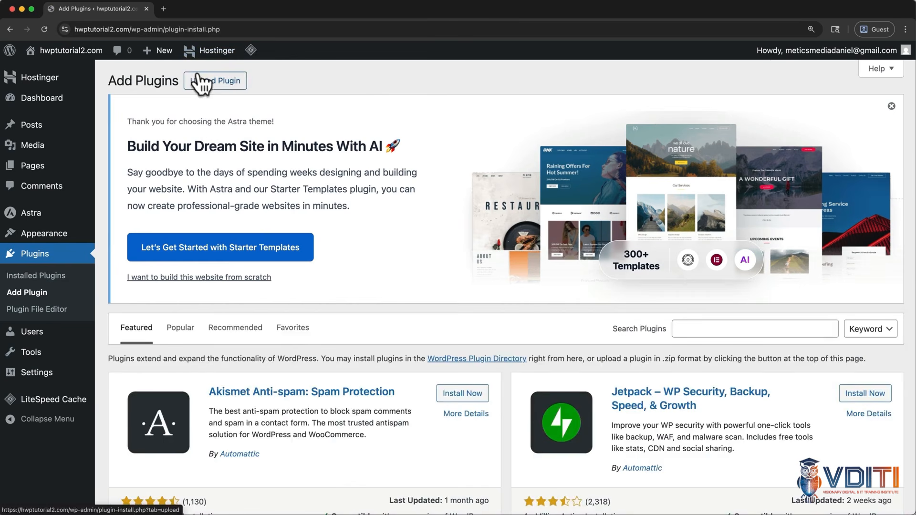
pyautogui.click(677, 328)
pyautogui.write('Starter Templates')
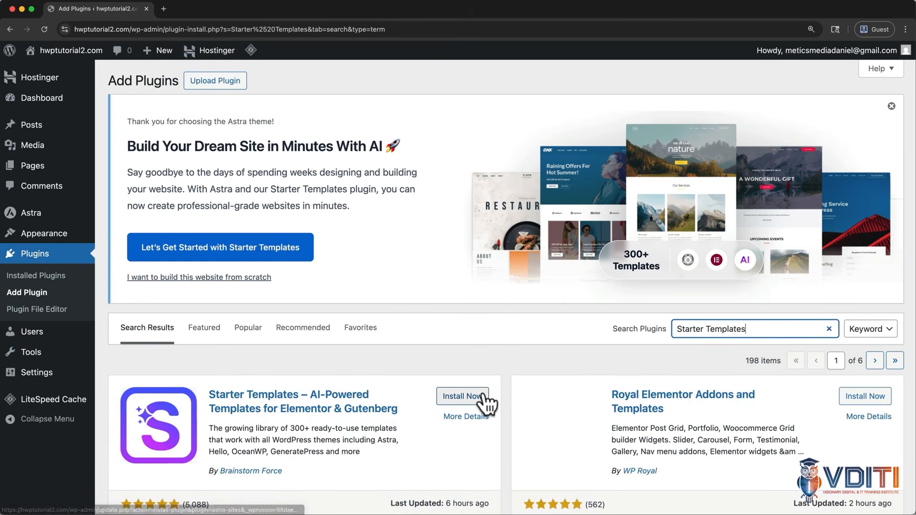
pyautogui.click(483, 397)
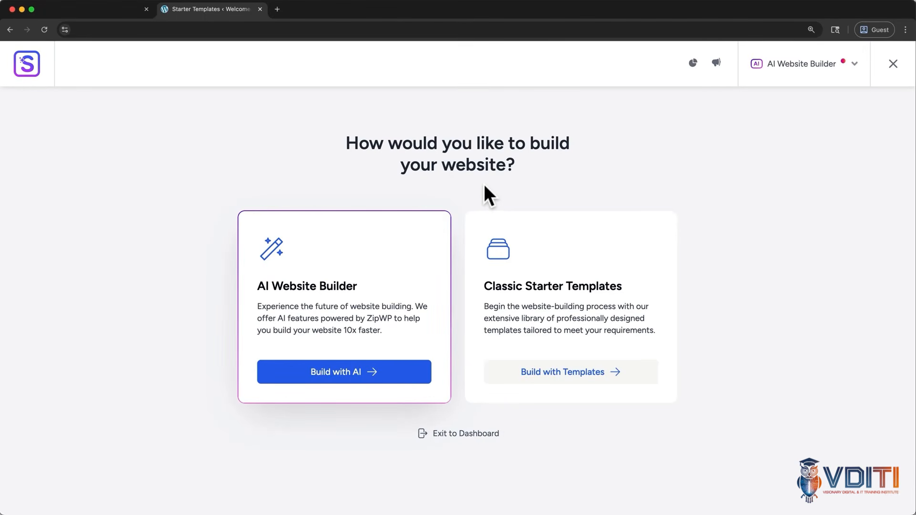
# Choose to build with classic starter templates using Elementor as page builder, and dismiss the AI builder offer
pyautogui.click(568, 372)
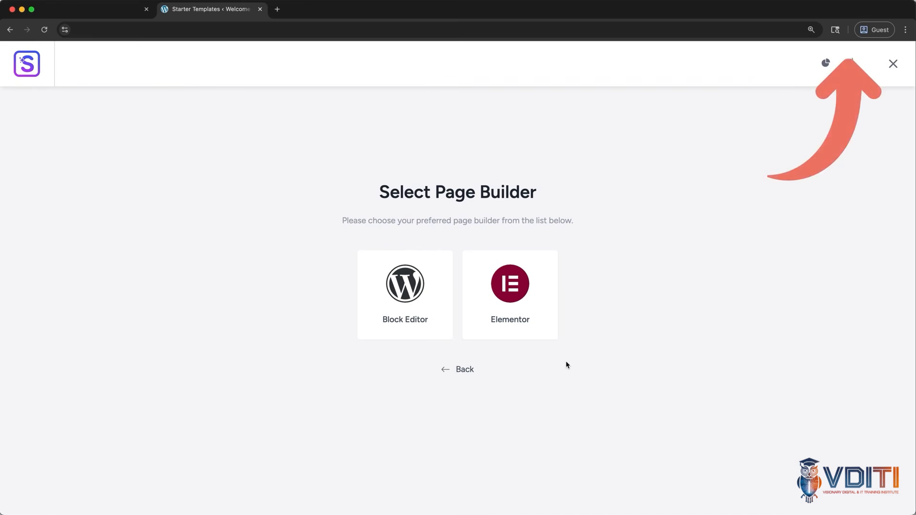
pyautogui.click(484, 329)
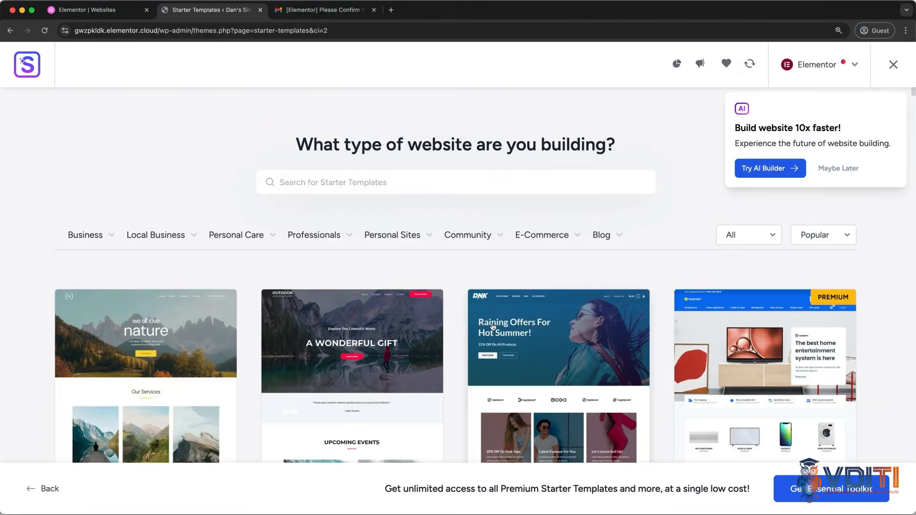
pyautogui.click(849, 170)
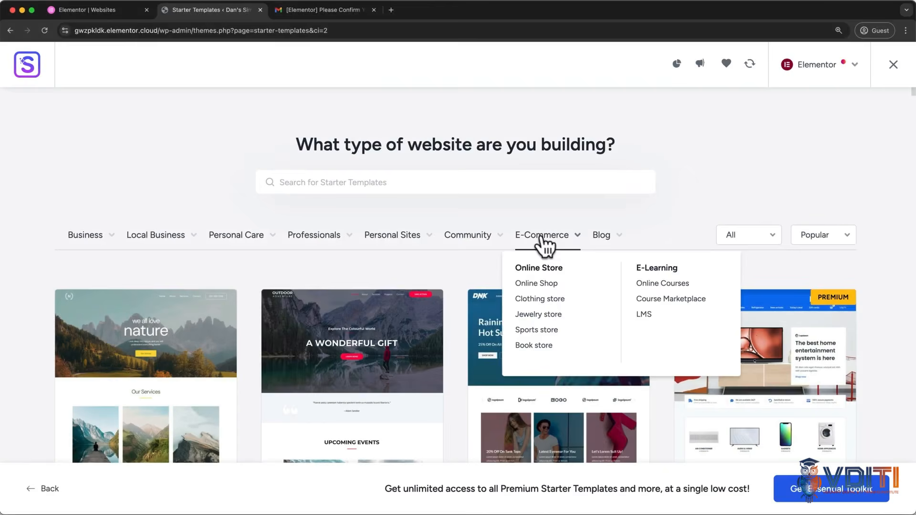
# Preview the Services page of the Outdoor Adventure template and return to the template library
pyautogui.moveTo(484, 243)
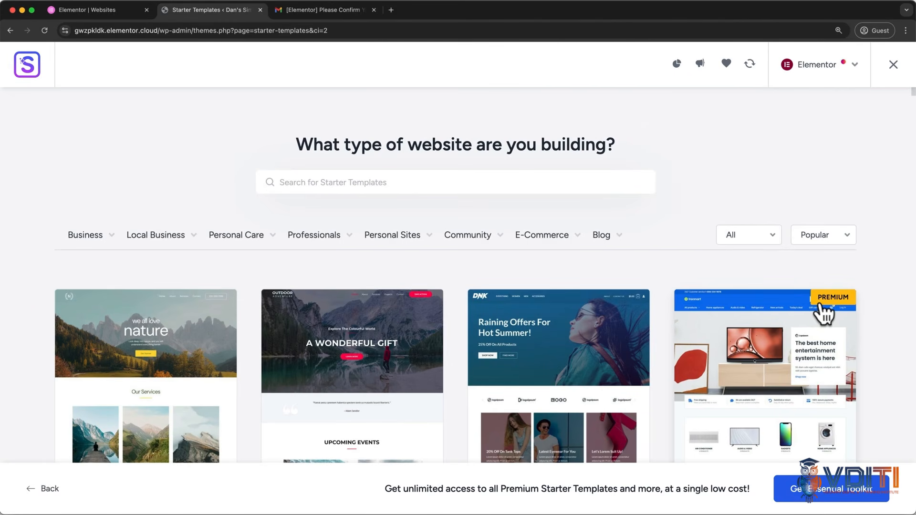
pyautogui.click(420, 390)
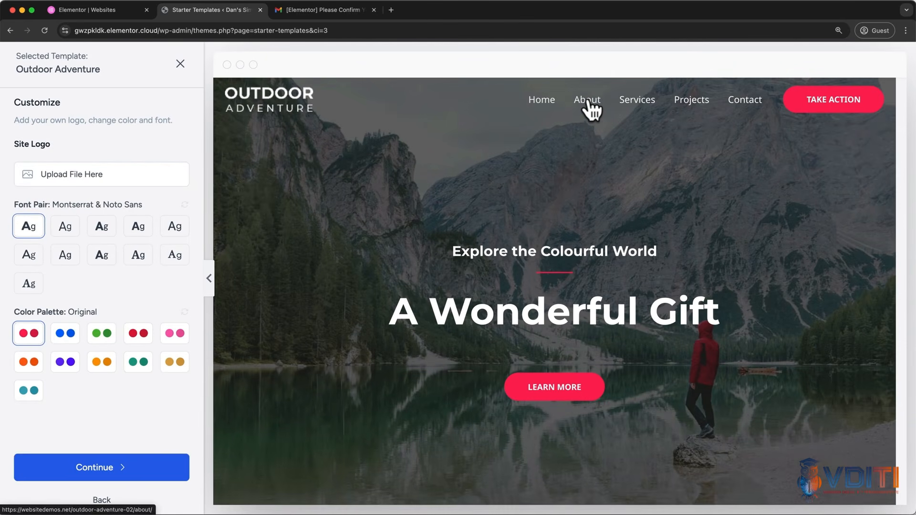
pyautogui.click(626, 100)
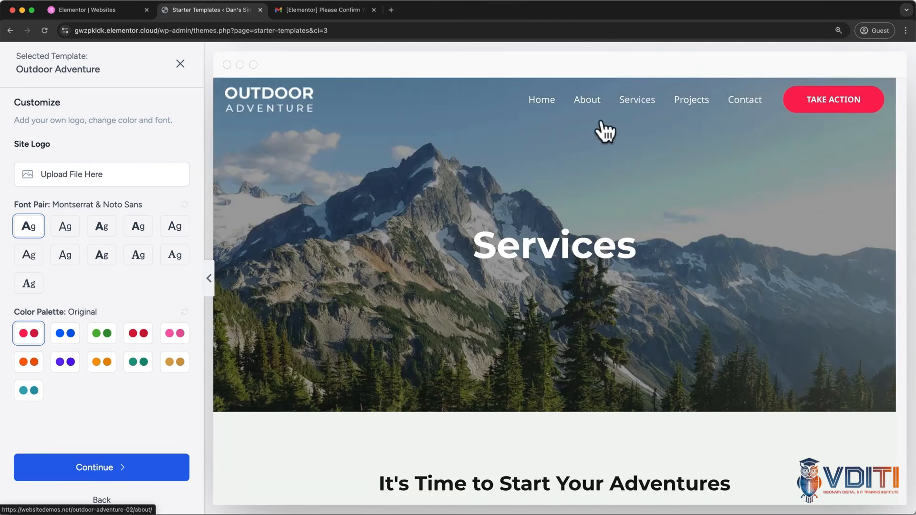
pyautogui.click(181, 65)
# Select the Planet Earth template from the starter template library
pyautogui.scroll(-4, 199, 180)
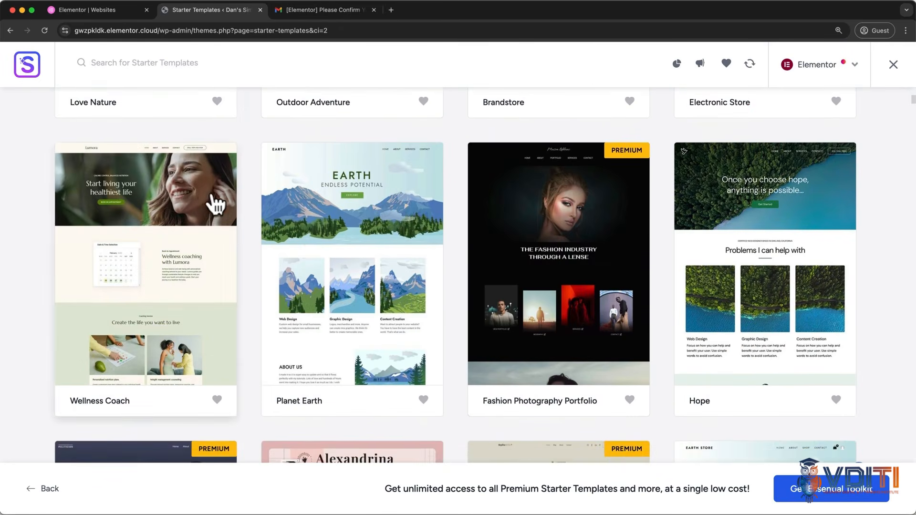
pyautogui.click(340, 233)
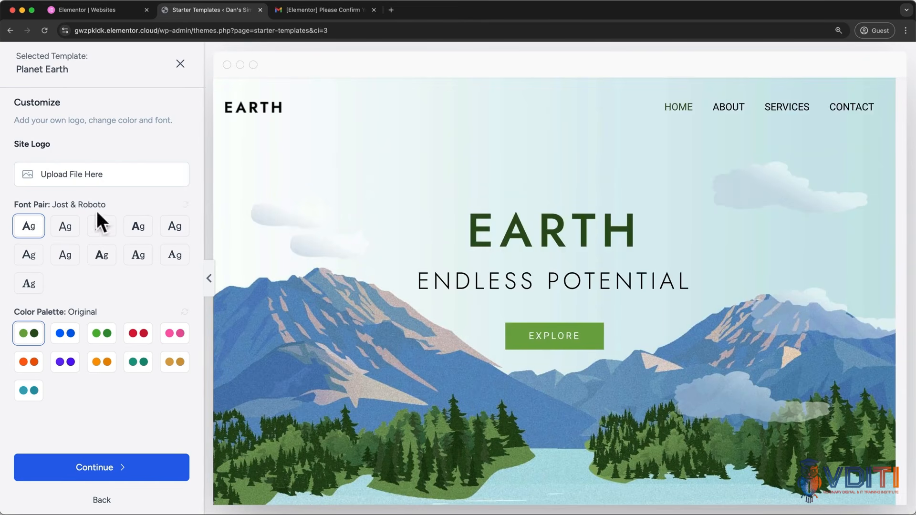
# Try the Plus Jakarta Sans & Manrope and Lexend & DM Sans font pairs and palettes Style 1 and Style 2, restoring the originals
pyautogui.click(64, 226)
pyautogui.click(100, 228)
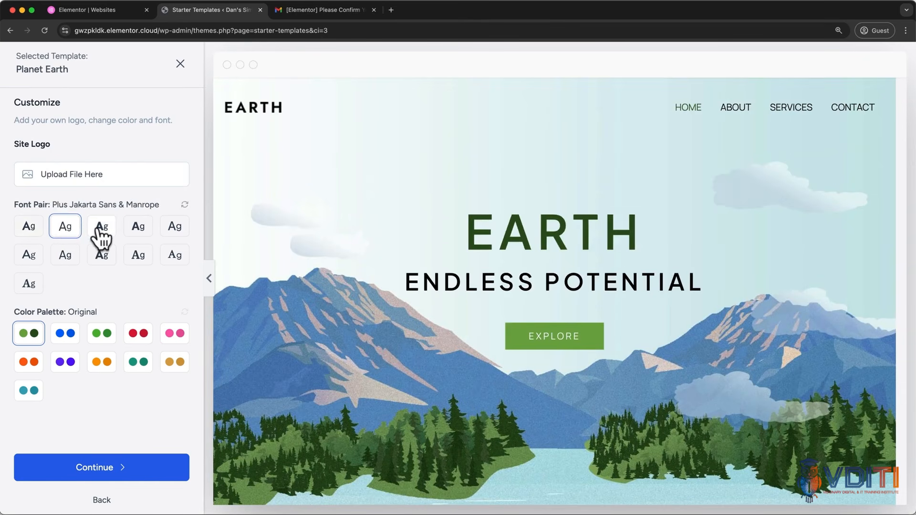
pyautogui.click(67, 335)
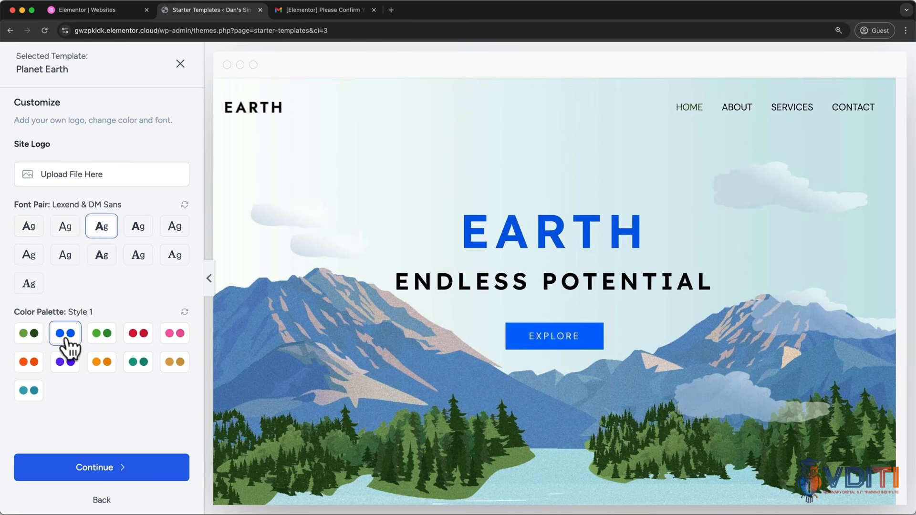
pyautogui.click(96, 333)
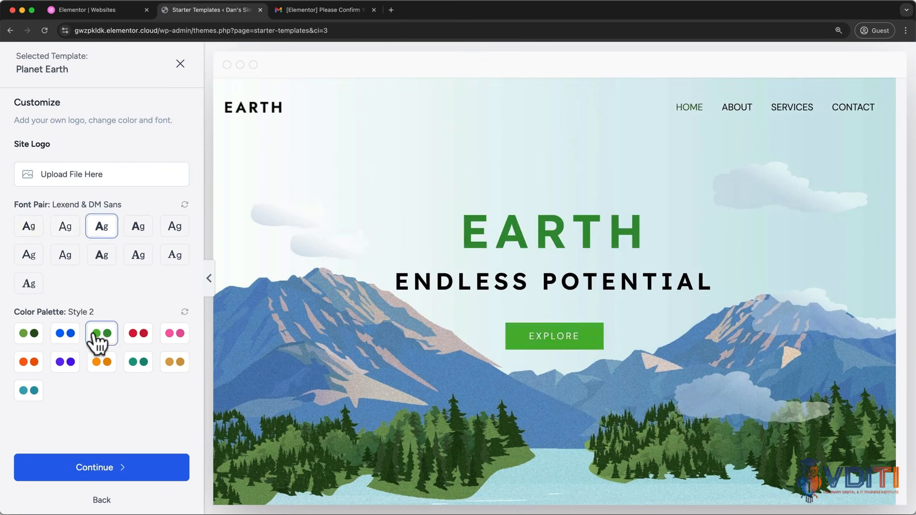
pyautogui.click(26, 234)
pyautogui.click(28, 334)
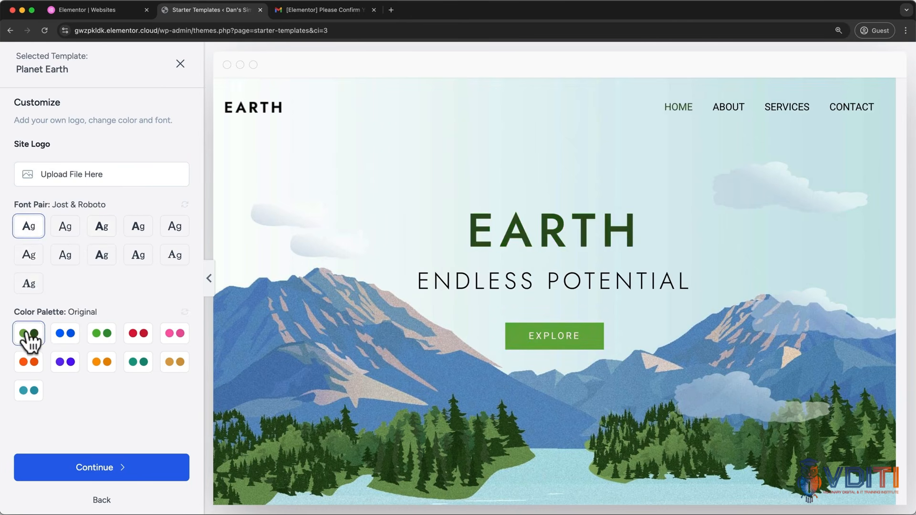
# Continue with the Planet Earth template's original styling and skip the selection of additional website features
pyautogui.click(71, 467)
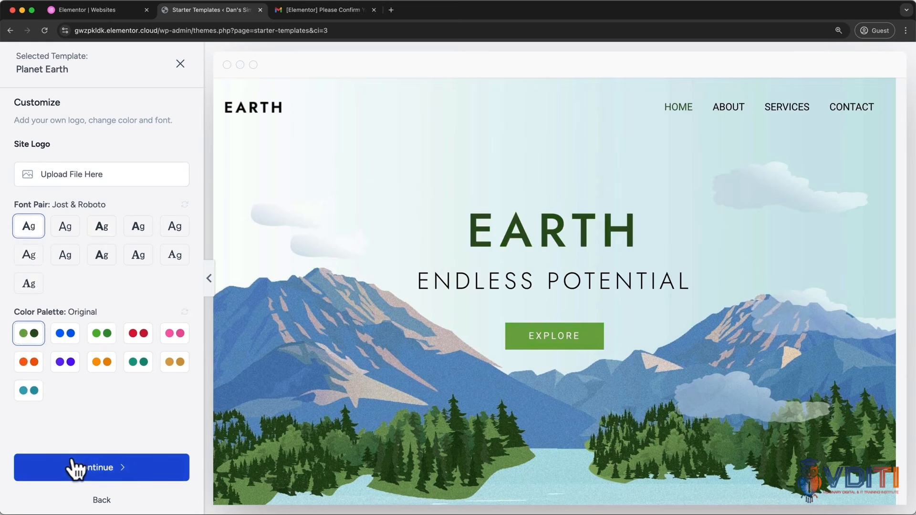
pyautogui.scroll(-3, 73, 461)
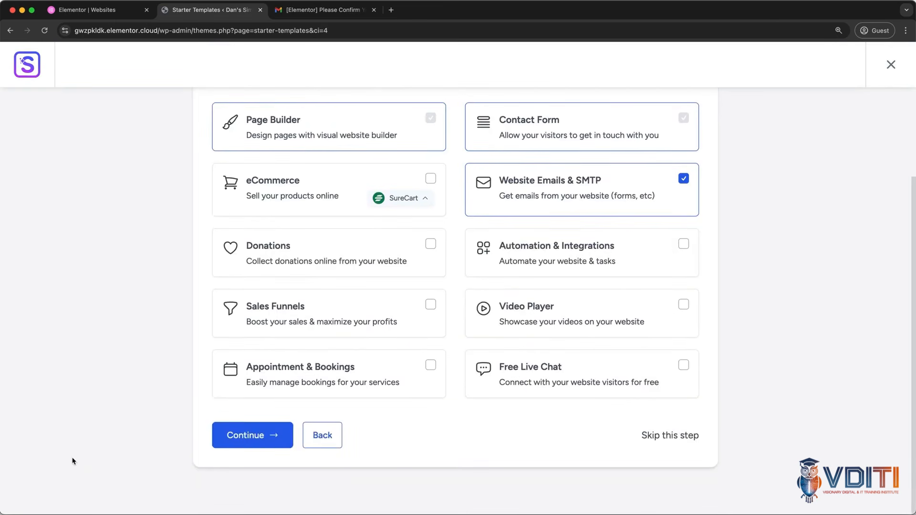
pyautogui.click(676, 438)
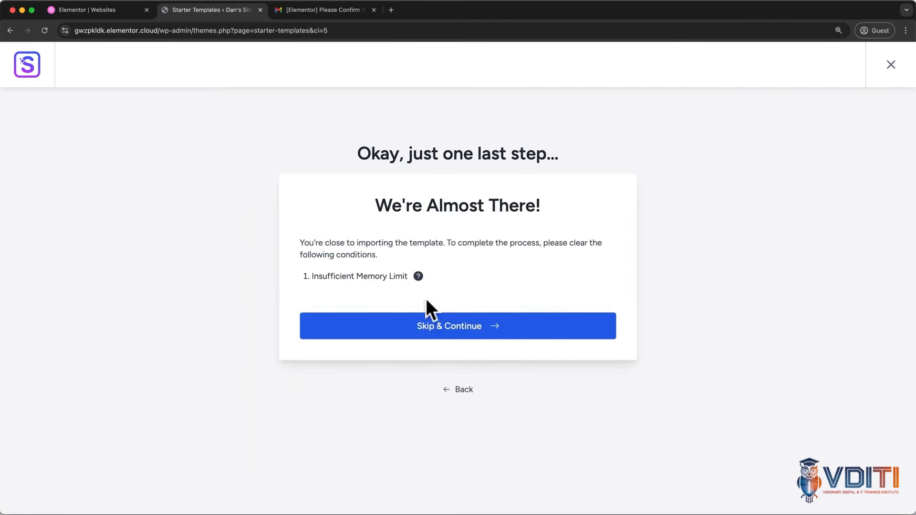
# Skip the memory limit condition, accept that site settings will be overwritten, and build the website from the template
pyautogui.click(461, 329)
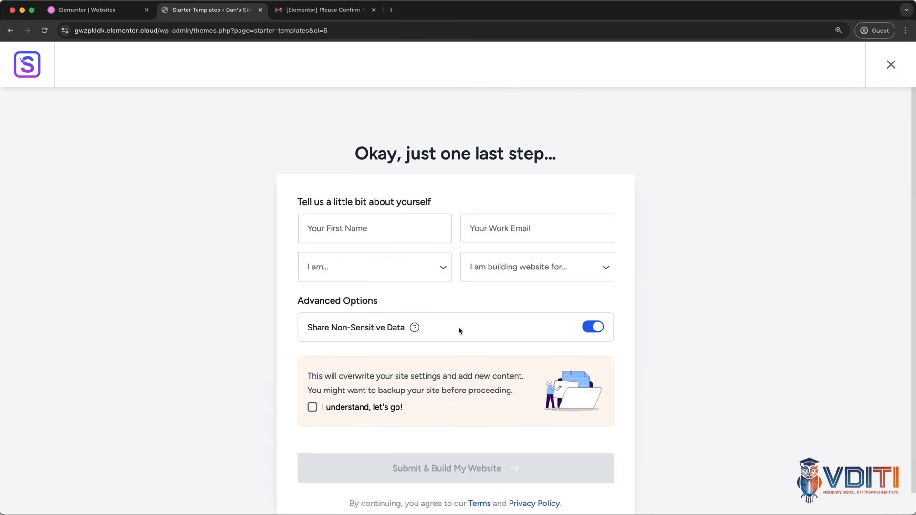
pyautogui.click(312, 407)
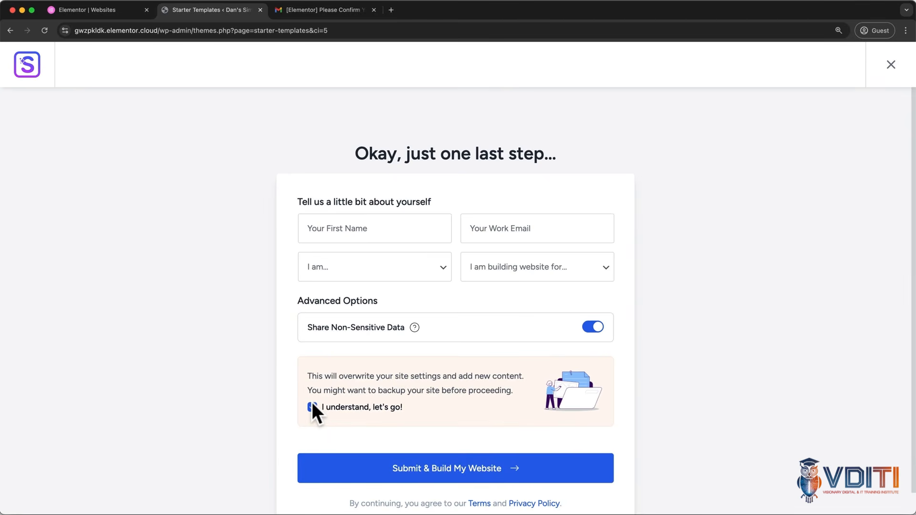
pyautogui.click(364, 469)
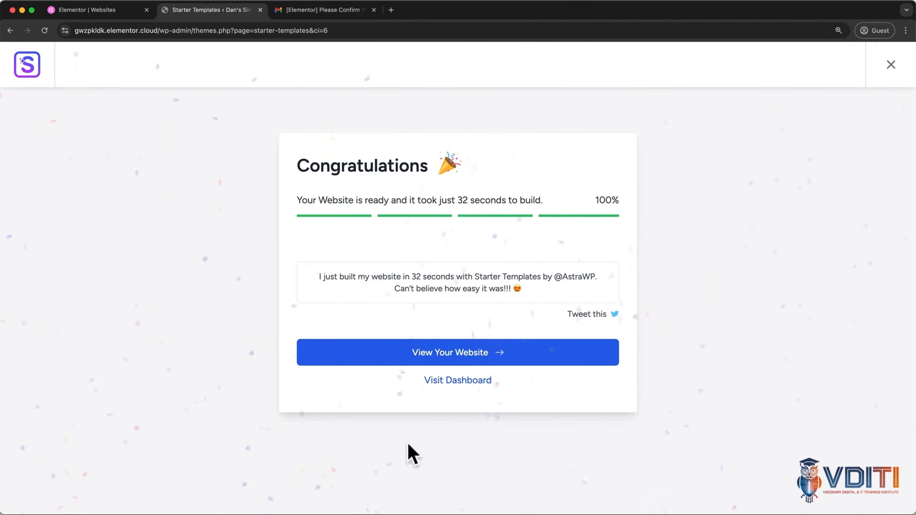
# View the imported website by looking through the home page and visiting the About and Services pages
pyautogui.click(457, 350)
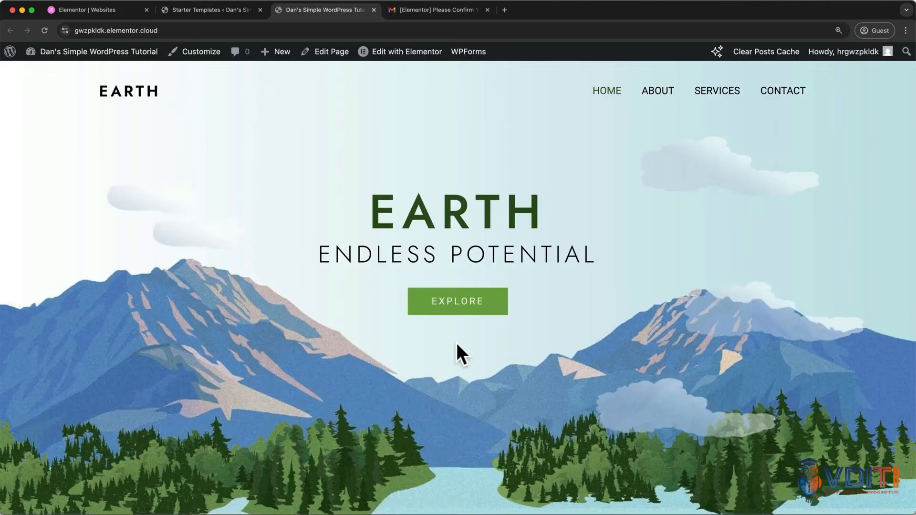
pyautogui.scroll(-8, 457, 344)
pyautogui.scroll(-10, 456, 342)
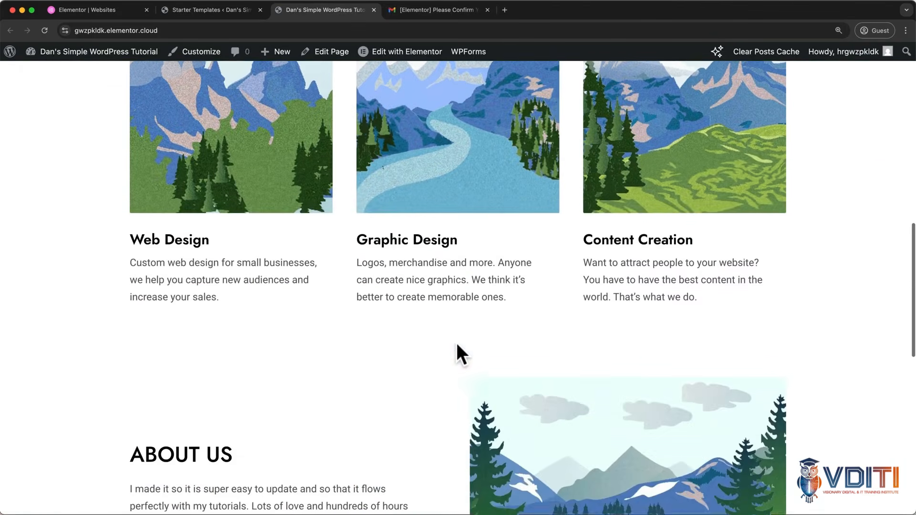
pyautogui.scroll(5, 456, 342)
pyautogui.scroll(5, 456, 342)
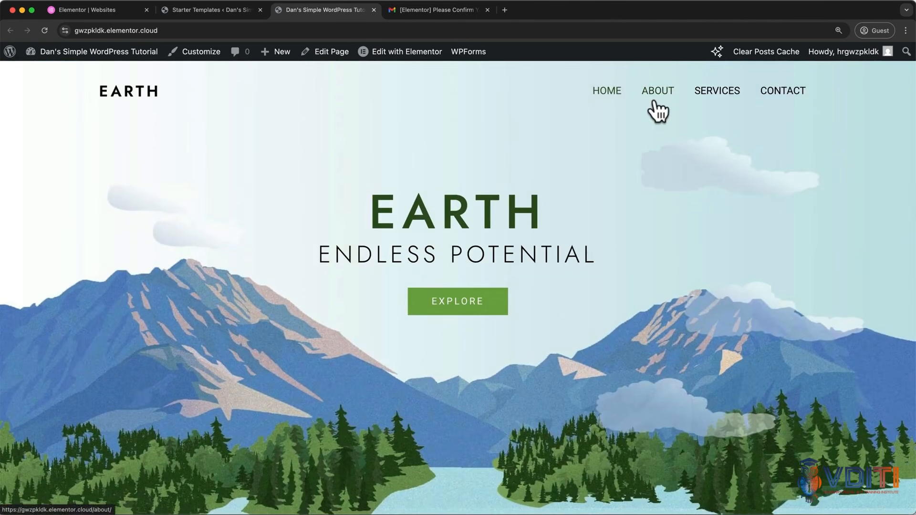
pyautogui.click(654, 101)
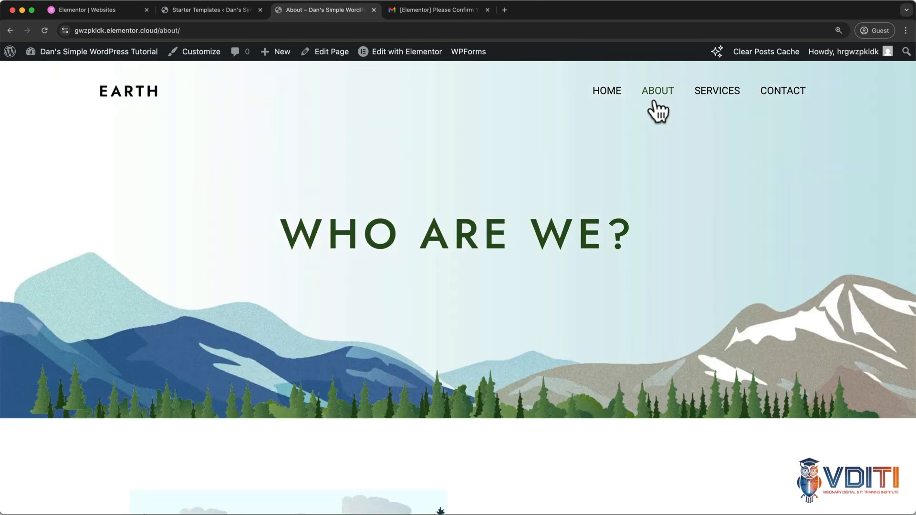
pyautogui.click(711, 93)
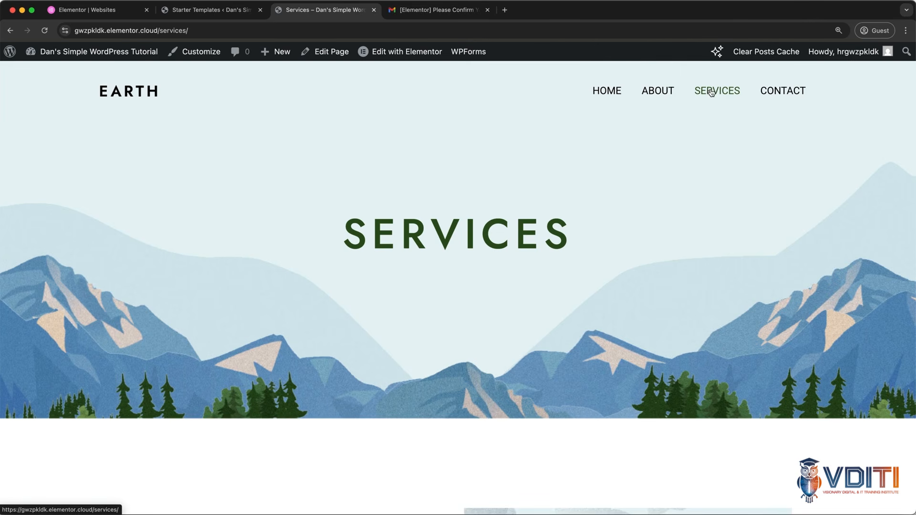
# Open the WordPress dashboard in a new tab and close the Elementor Websites, Starter Templates and e-mail tabs
pyautogui.rightClick(128, 49)
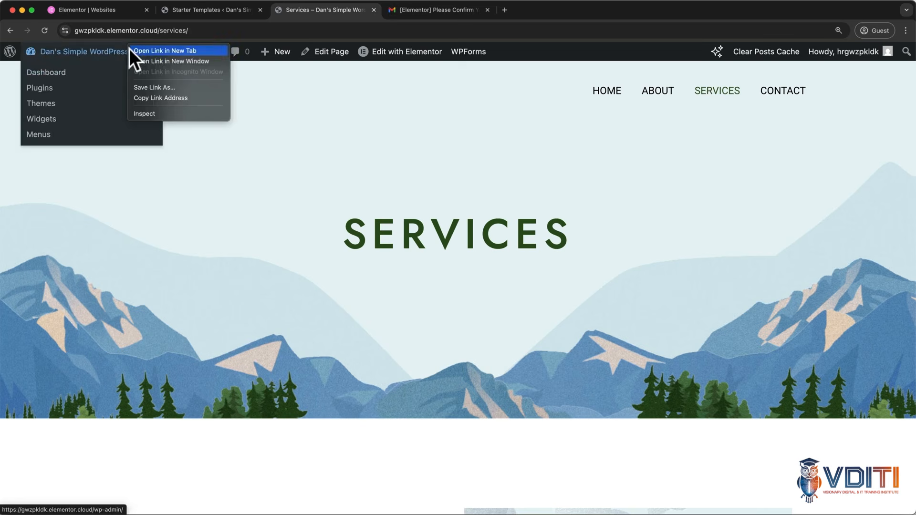
pyautogui.click(139, 51)
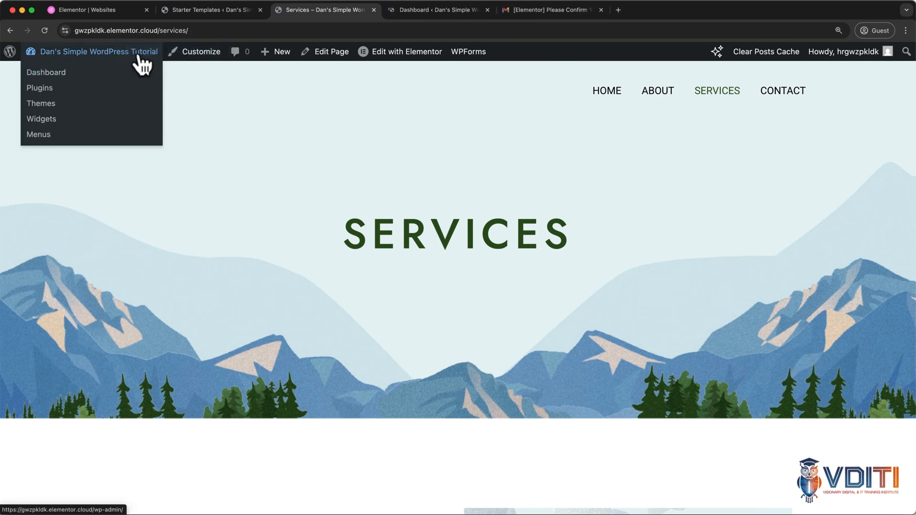
pyautogui.click(146, 10)
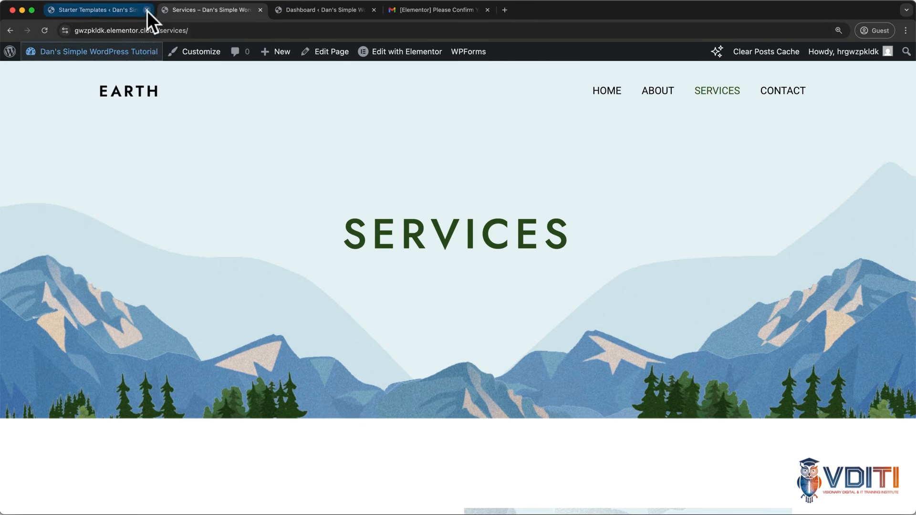
pyautogui.click(147, 10)
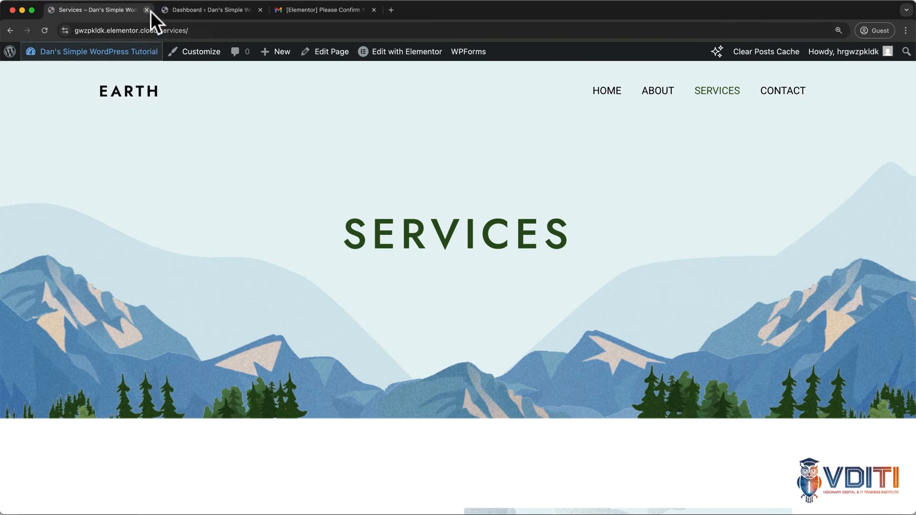
pyautogui.click(373, 10)
pyautogui.click(209, 10)
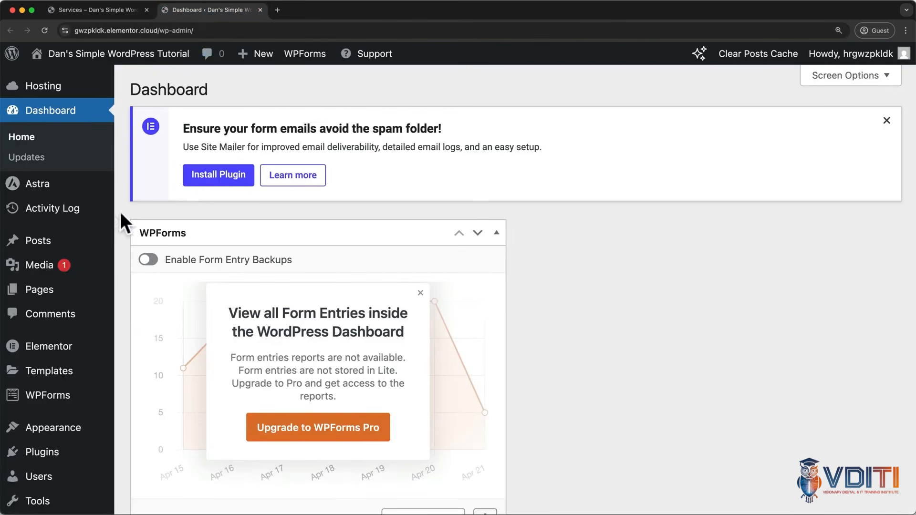
# Open the Home page in the Elementor editor from the site's page list and close that editor tab again
pyautogui.click(50, 292)
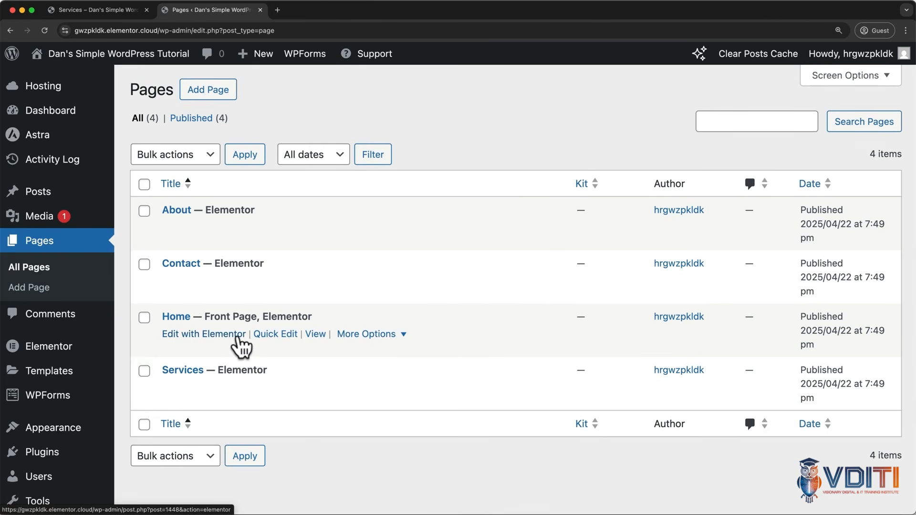
pyautogui.keyDown('super'); pyautogui.click(239, 339); pyautogui.keyUp('super')
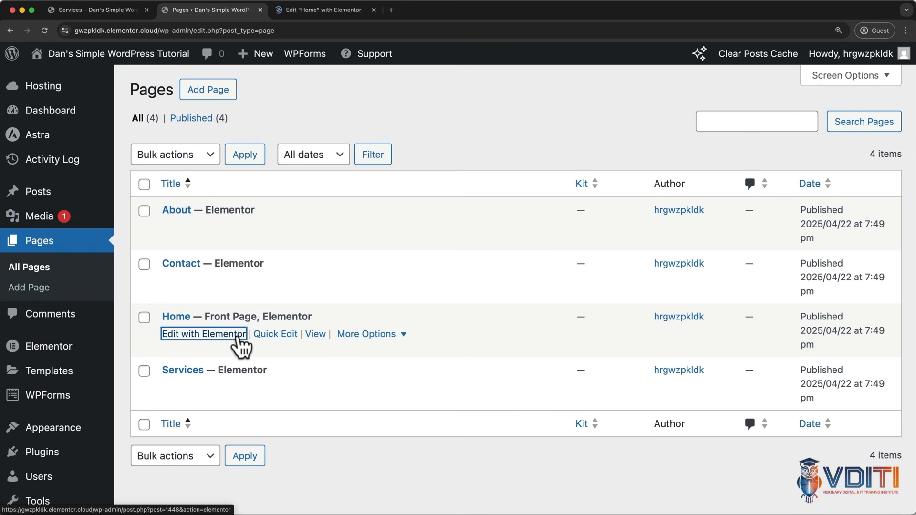
pyautogui.click(320, 11)
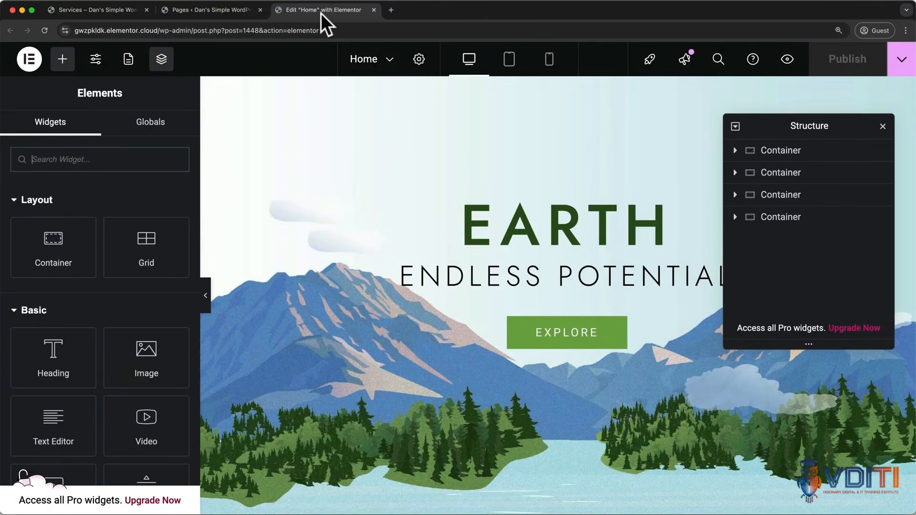
pyautogui.click(374, 9)
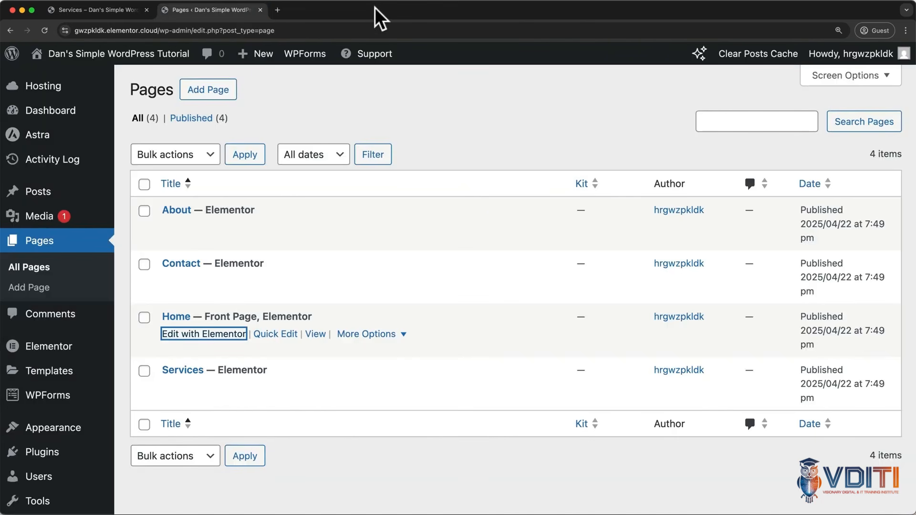
# Visit the live site in a new tab and open its home page for editing with Elementor
pyautogui.moveTo(82, 61)
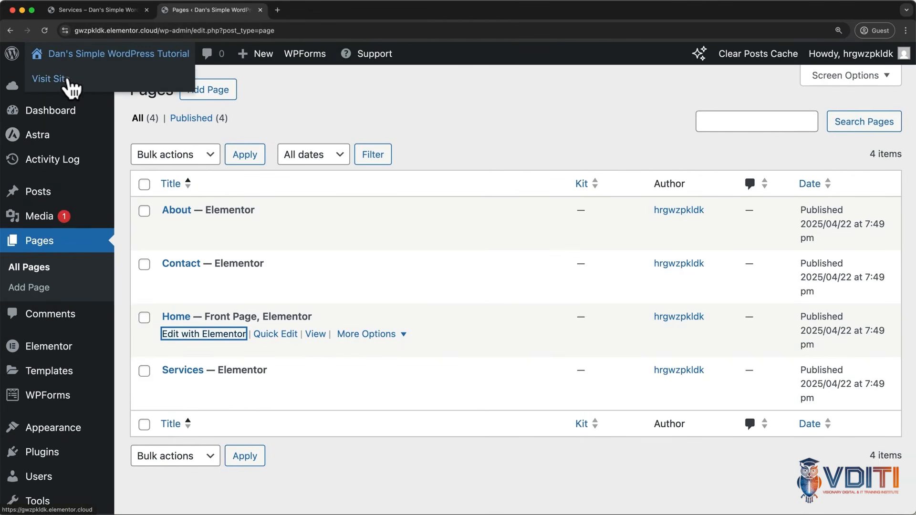
pyautogui.keyDown('super'); pyautogui.click(68, 81); pyautogui.keyUp('super')
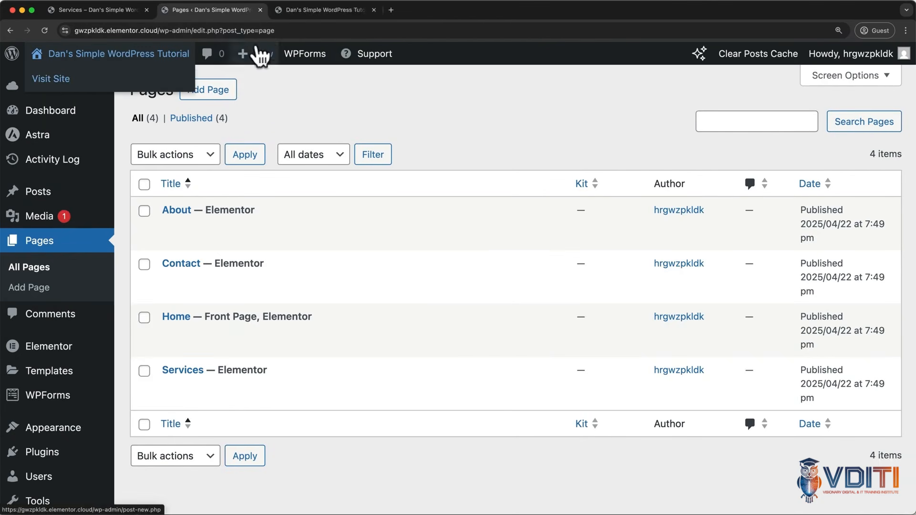
pyautogui.click(300, 11)
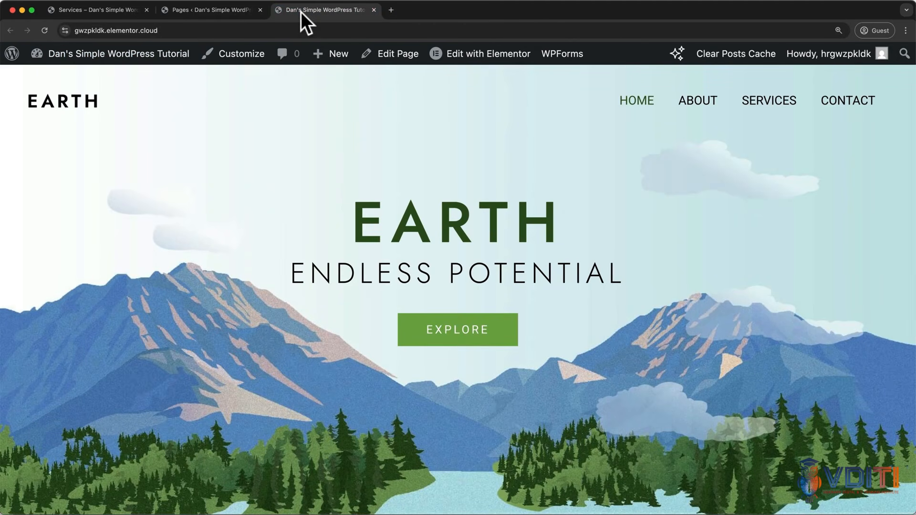
pyautogui.moveTo(442, 55)
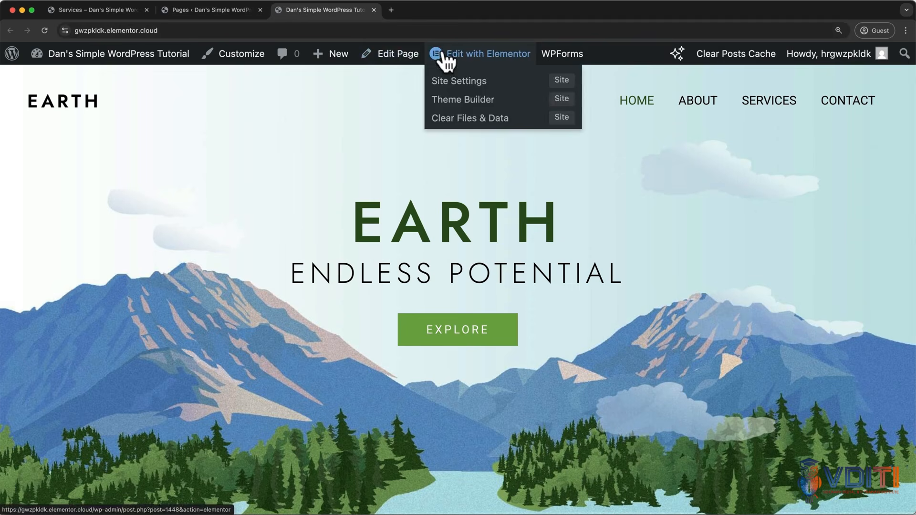
pyautogui.click(441, 55)
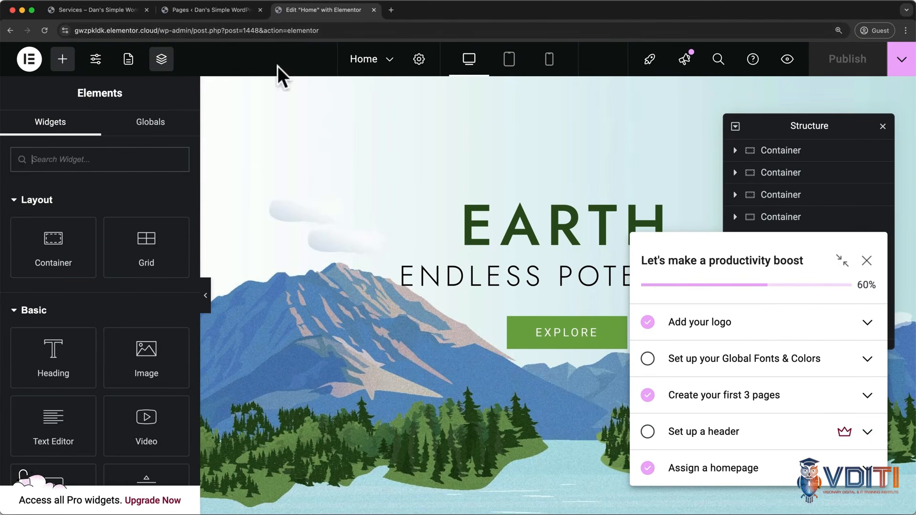
# Close the Services page tab, dismiss the productivity checklist, and shift the Structure window slightly to the left
pyautogui.click(145, 10)
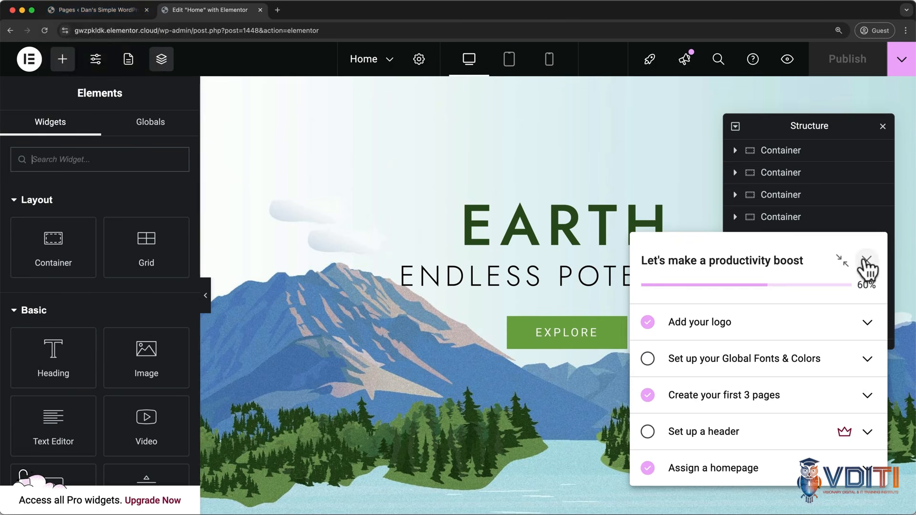
pyautogui.click(865, 261)
pyautogui.moveTo(828, 124); pyautogui.dragTo(803, 123)
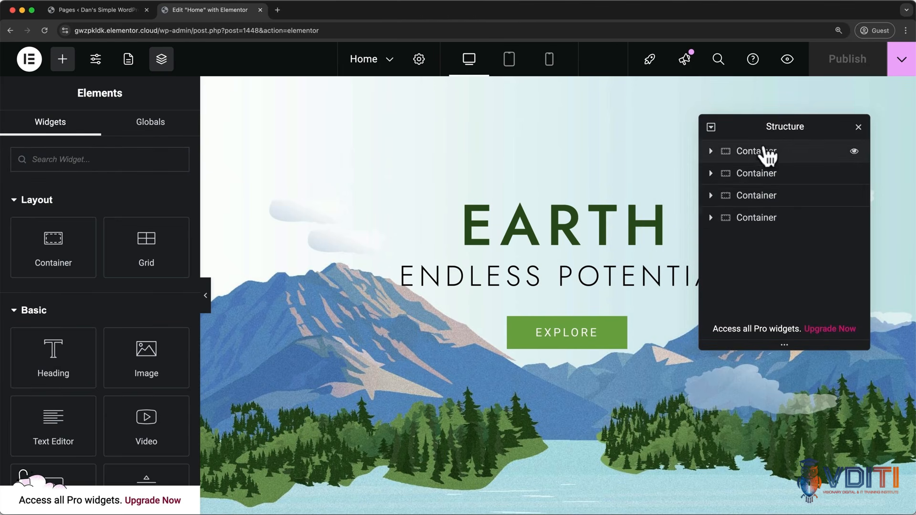
# Expand the first container and its nested container, and examine the settings of the spacer, both headings and the button
pyautogui.click(754, 159)
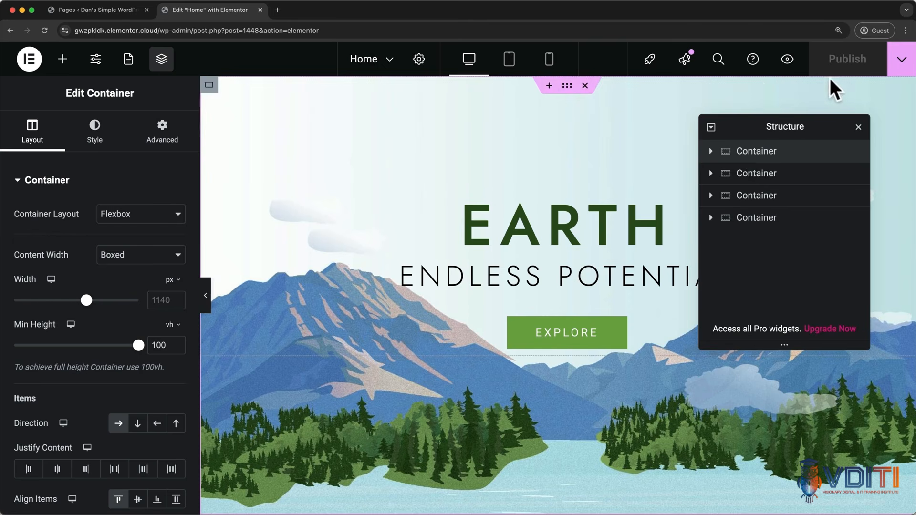
pyautogui.click(711, 151)
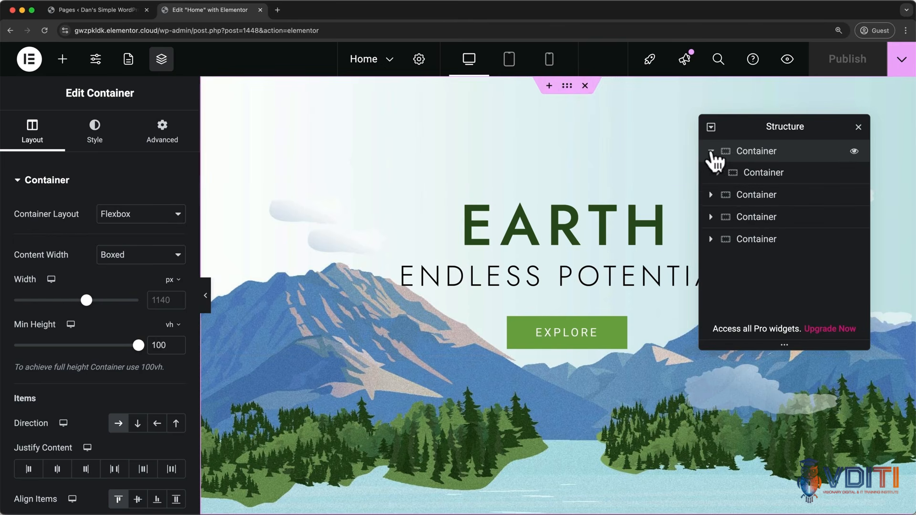
pyautogui.click(765, 176)
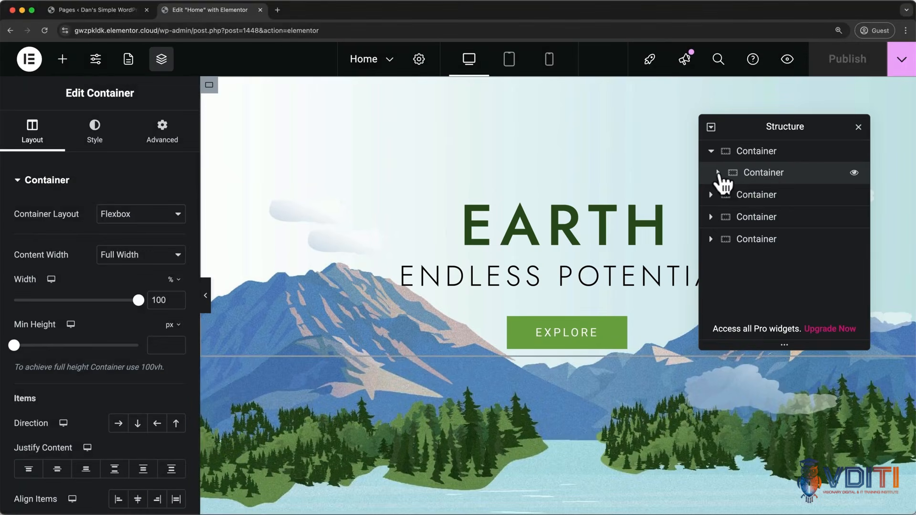
pyautogui.click(717, 173)
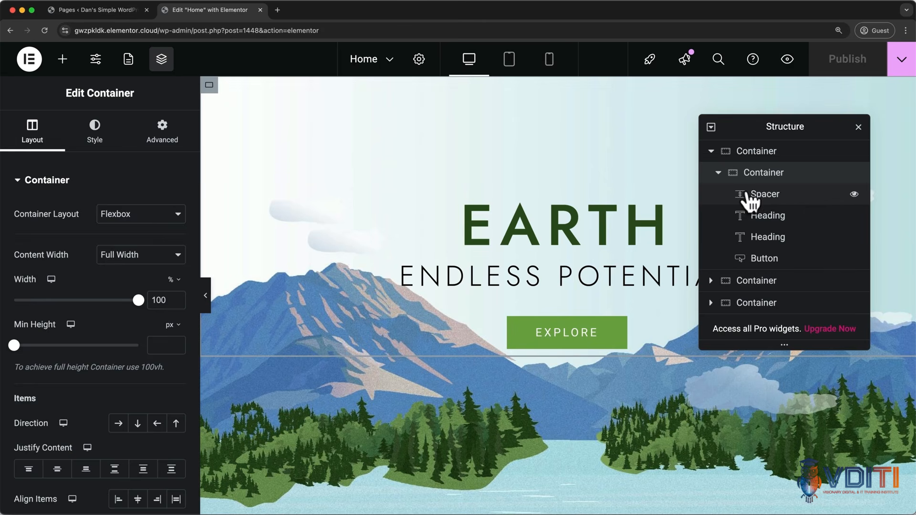
pyautogui.click(749, 196)
pyautogui.click(755, 217)
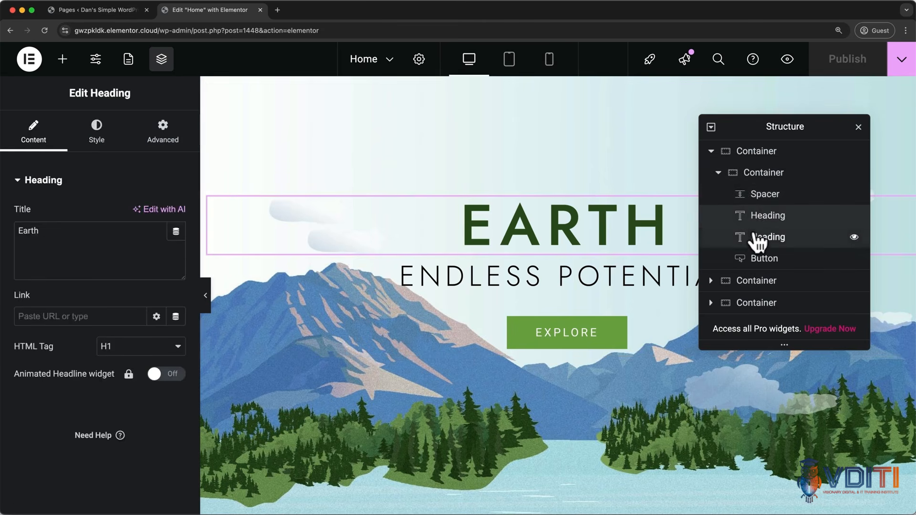
pyautogui.click(758, 240)
pyautogui.click(755, 260)
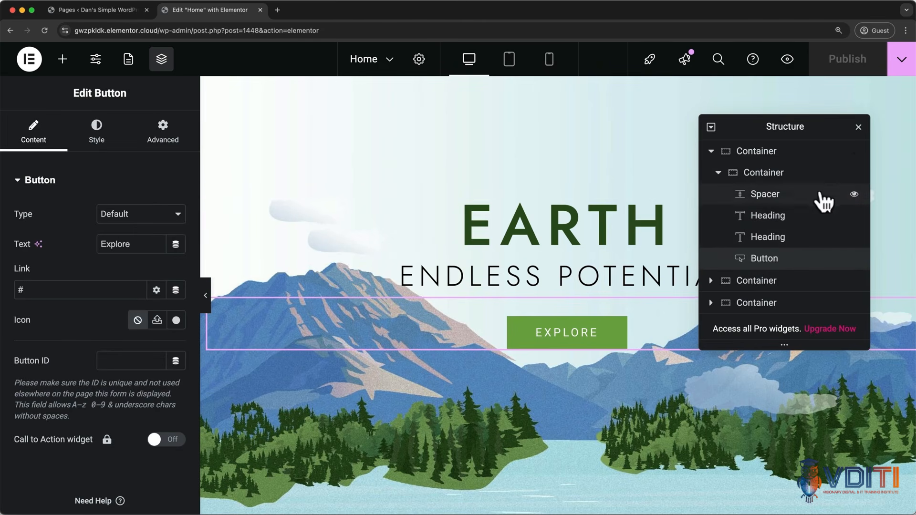
# Hide and redisplay the page structure outline several times, and reselect the Explore button in it
pyautogui.click(856, 129)
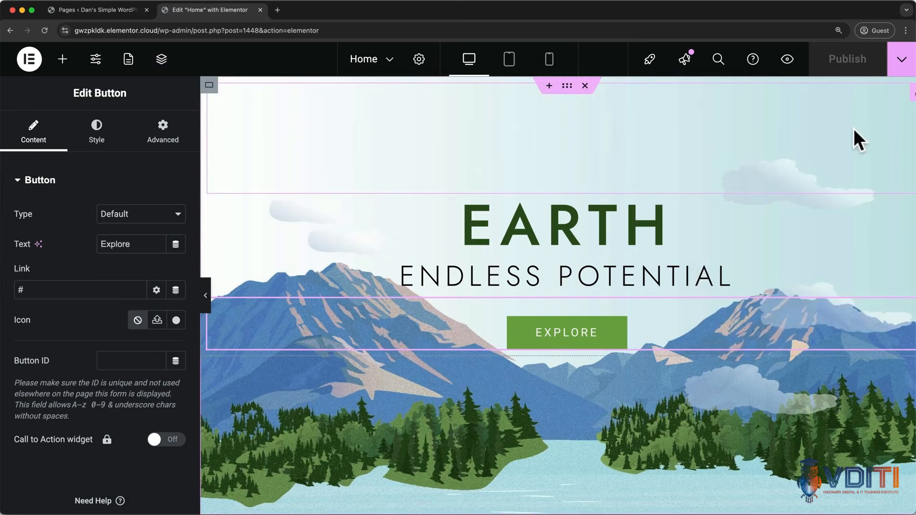
pyautogui.press('super+i')
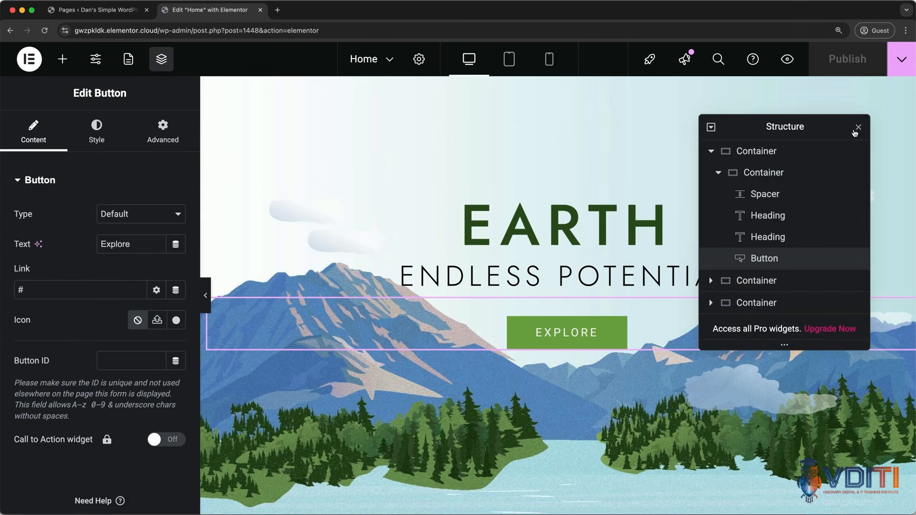
pyautogui.click(854, 130)
pyautogui.press('super+i')
pyautogui.click(855, 129)
pyautogui.rightClick(733, 132)
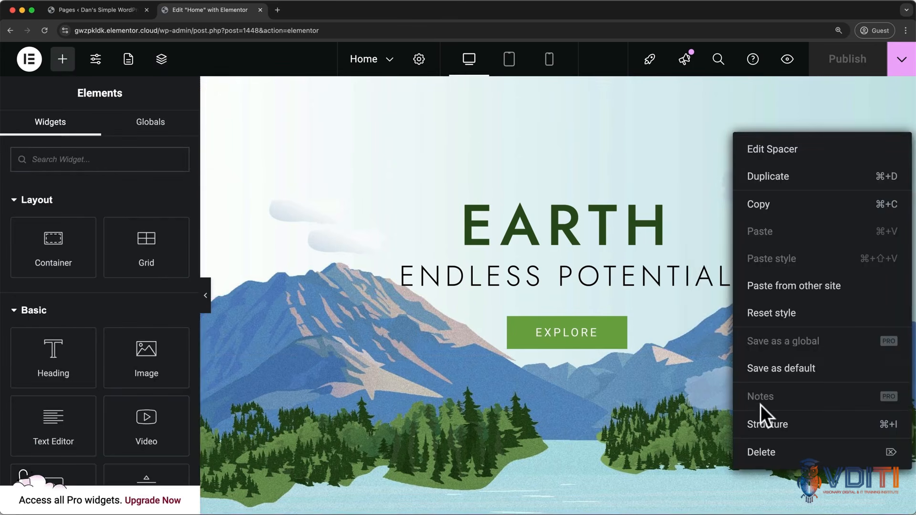
pyautogui.click(766, 425)
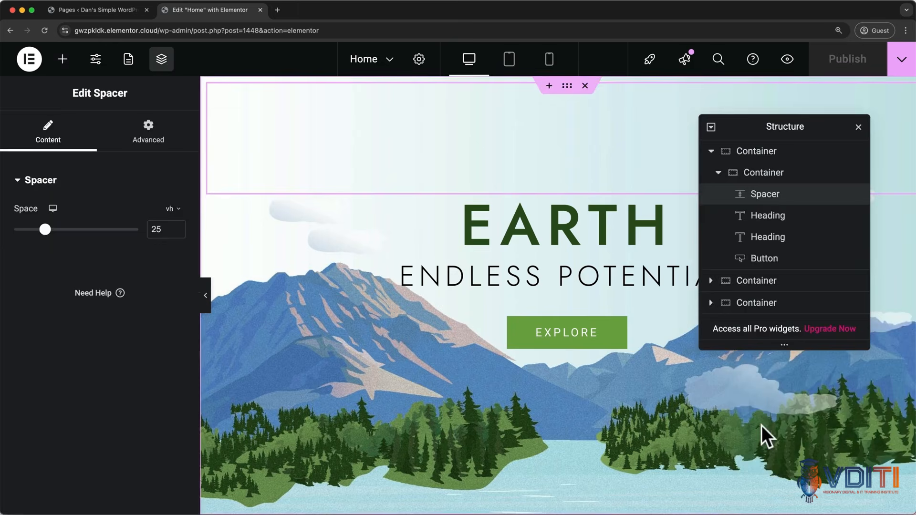
pyautogui.click(813, 259)
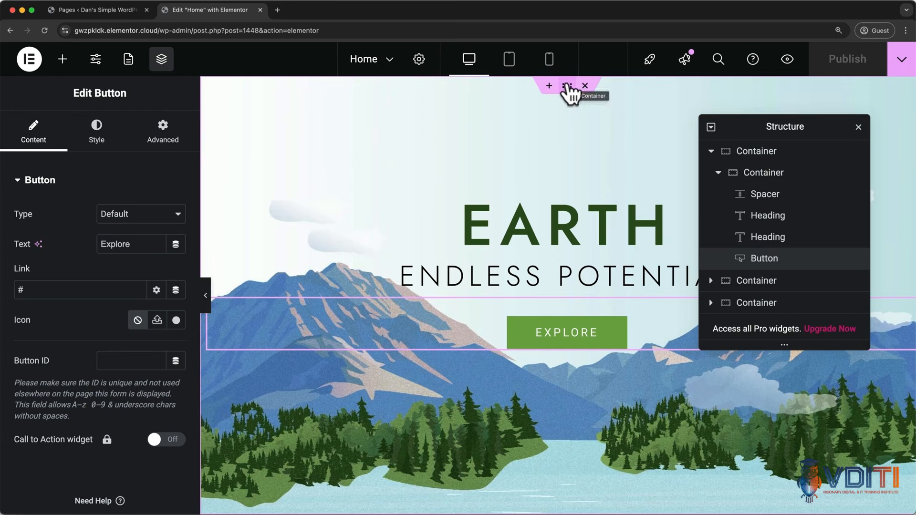
# Try moving the hero container below the following section, undo the move, and close the Structure window
pyautogui.moveTo(568, 91); pyautogui.dragTo(527, 402)
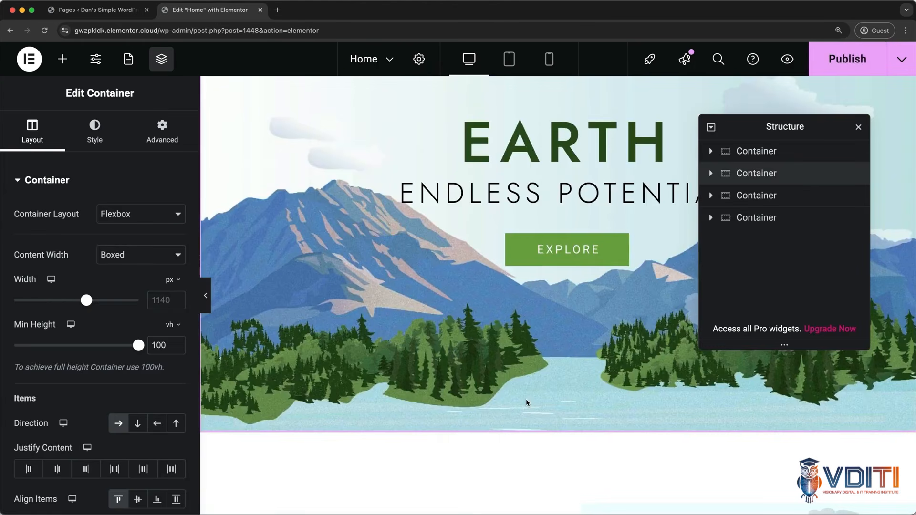
pyautogui.press('super+z')
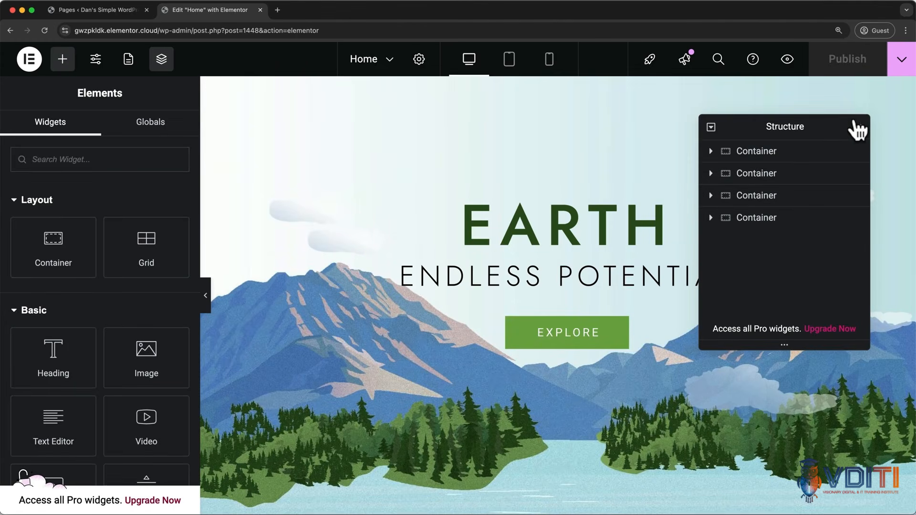
pyautogui.click(857, 126)
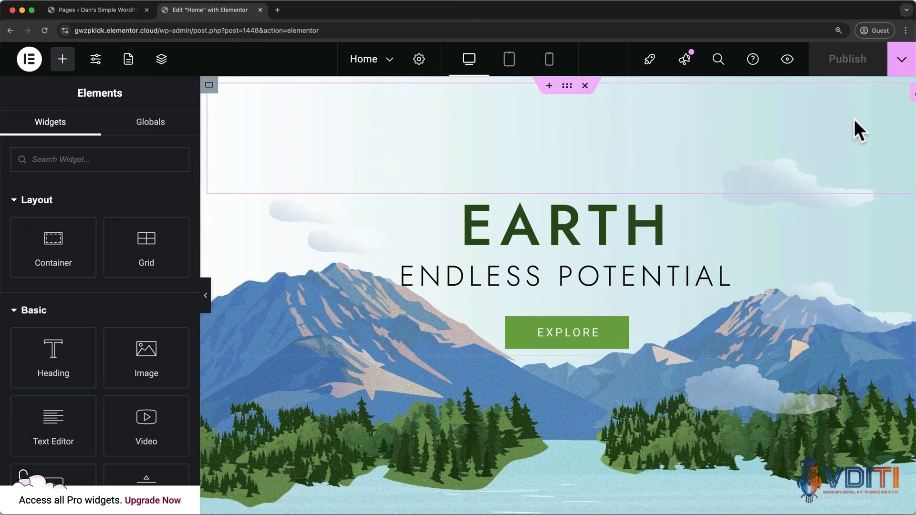
# Insert a flexbox container with two equal columns between the services section and the About Us section
pyautogui.scroll(-8, 854, 129)
pyautogui.scroll(-8, 854, 119)
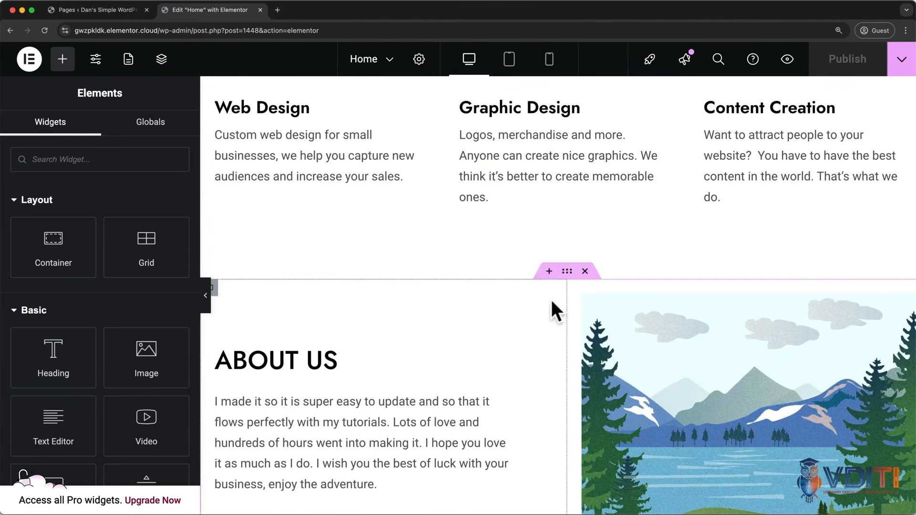
pyautogui.click(549, 271)
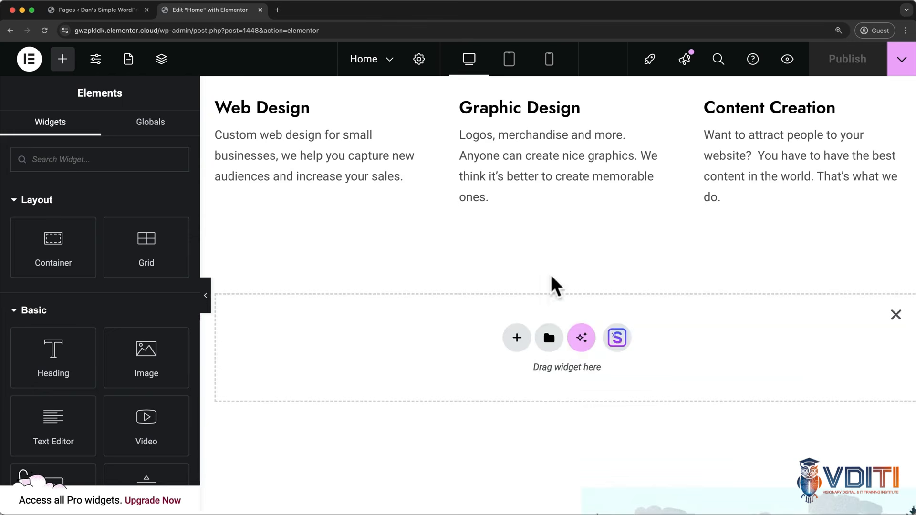
pyautogui.click(517, 338)
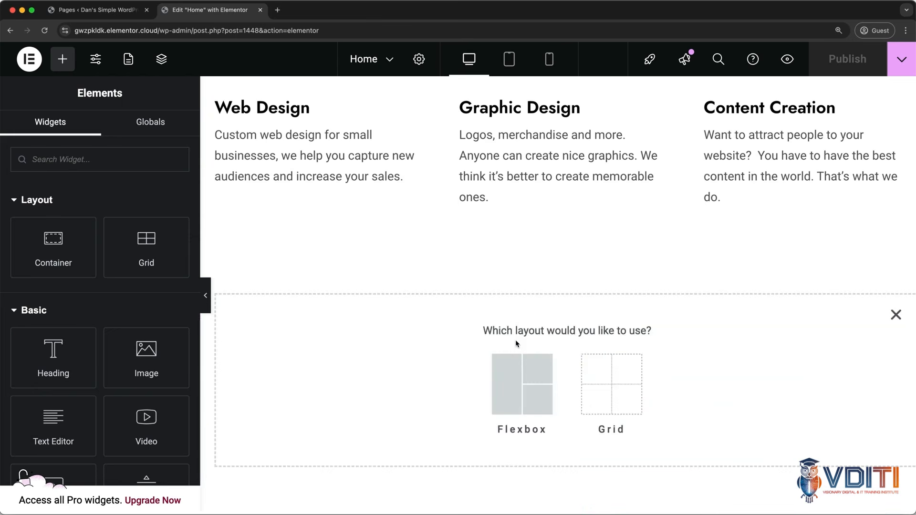
pyautogui.click(515, 396)
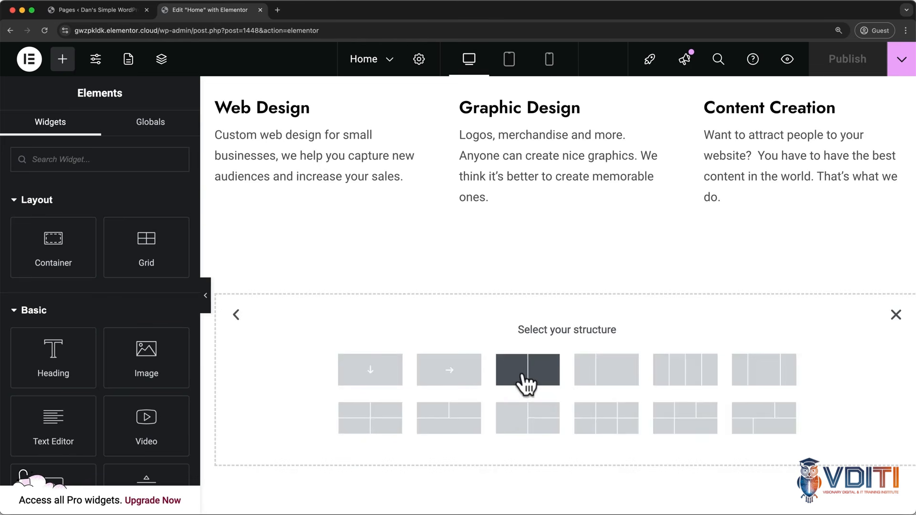
pyautogui.click(533, 380)
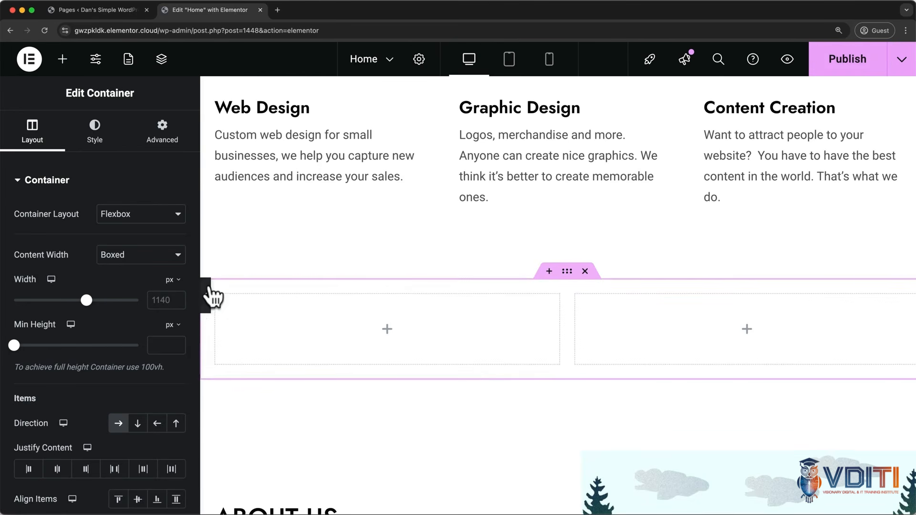
# Add a Heading widget to the first column of the new container and a Text Editor widget beneath it
pyautogui.click(63, 60)
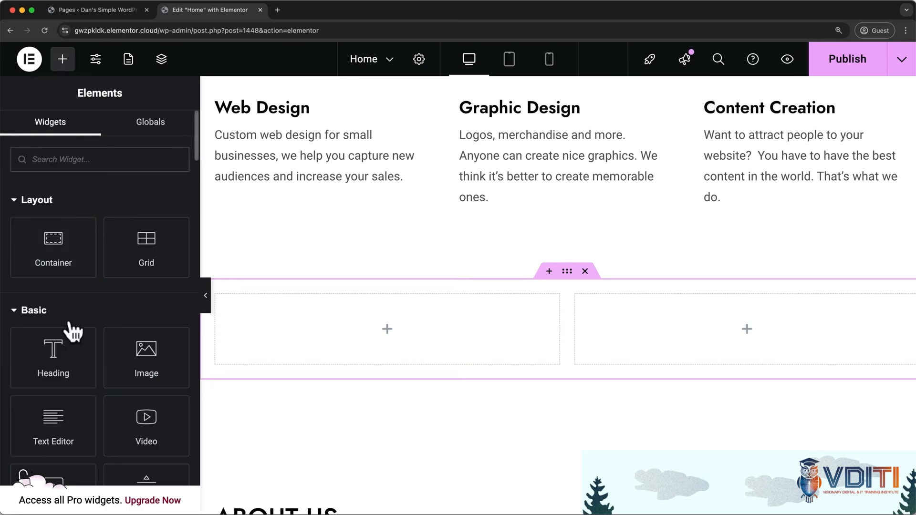
pyautogui.moveTo(70, 347); pyautogui.dragTo(337, 306)
pyautogui.click(62, 59)
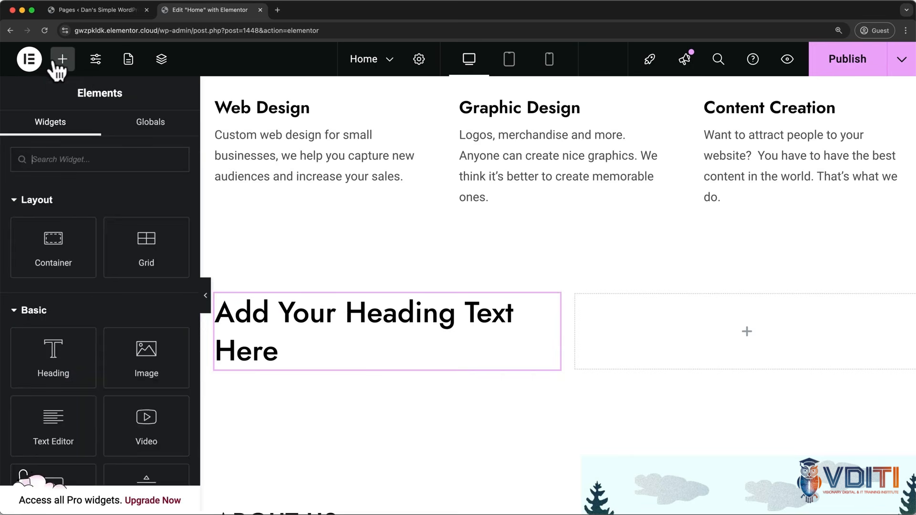
pyautogui.scroll(-1, 72, 313)
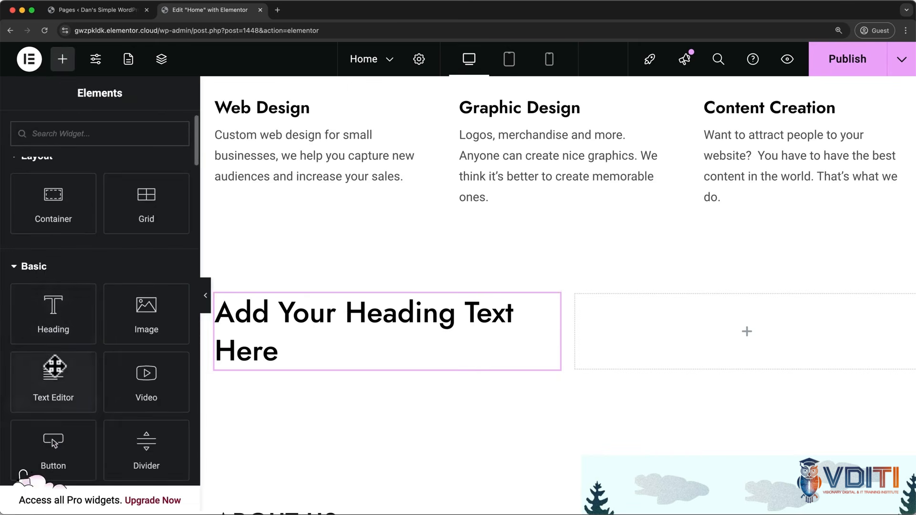
pyautogui.moveTo(44, 365); pyautogui.dragTo(309, 354)
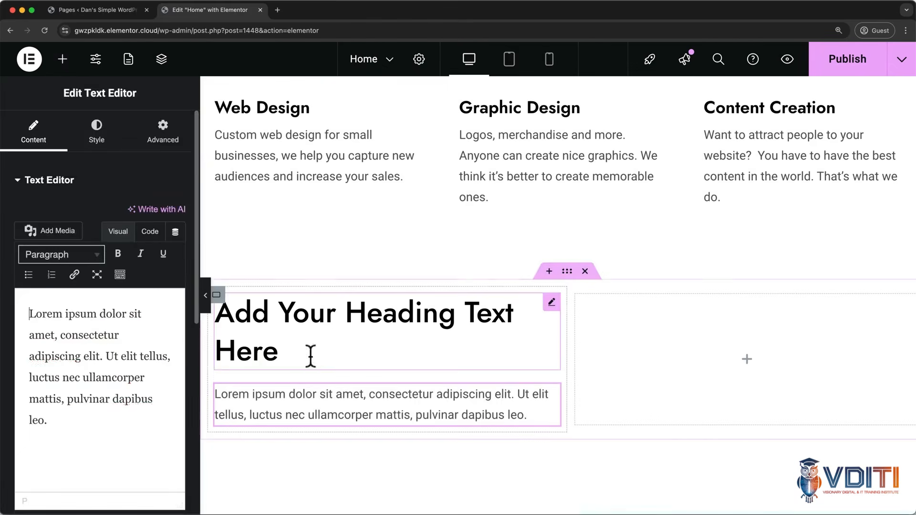
# Add a Button widget beneath the placeholder text, then move it above the text and back below it
pyautogui.click(63, 64)
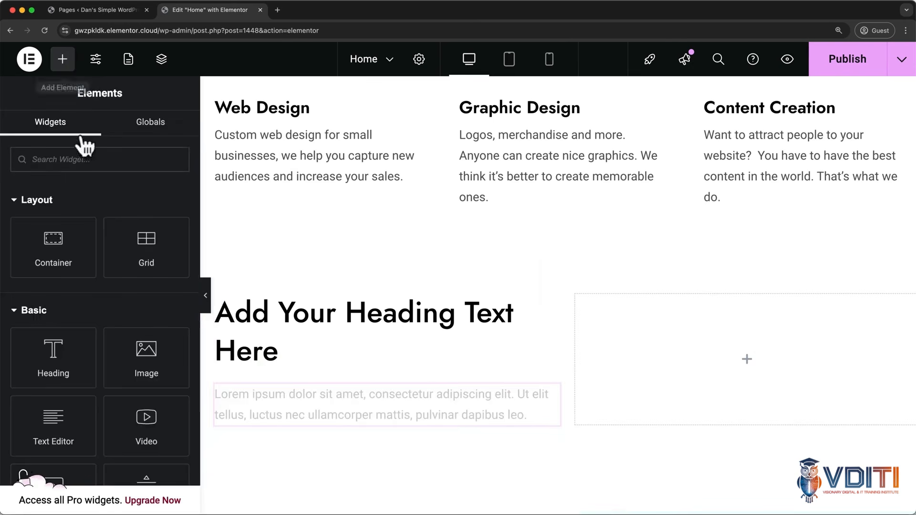
pyautogui.scroll(-3, 112, 311)
pyautogui.moveTo(65, 379); pyautogui.dragTo(309, 418)
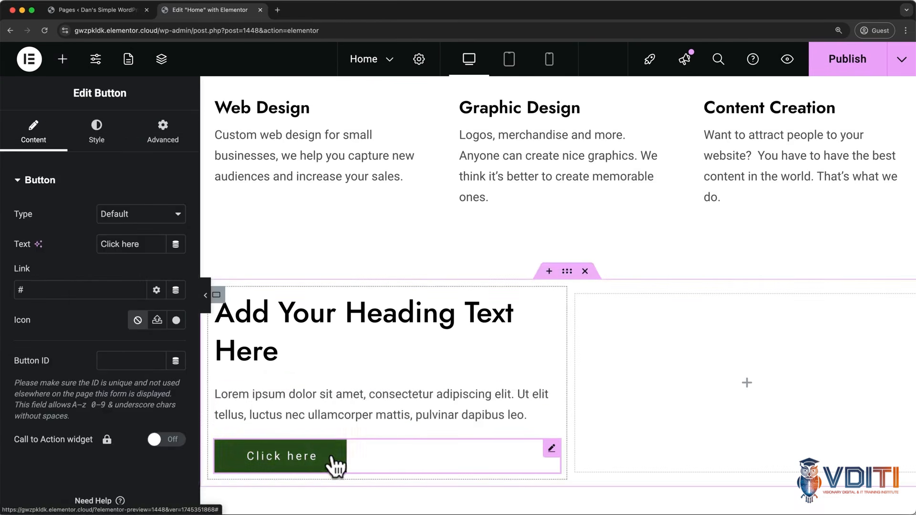
pyautogui.moveTo(388, 465); pyautogui.dragTo(362, 387)
pyautogui.moveTo(362, 413); pyautogui.dragTo(349, 465)
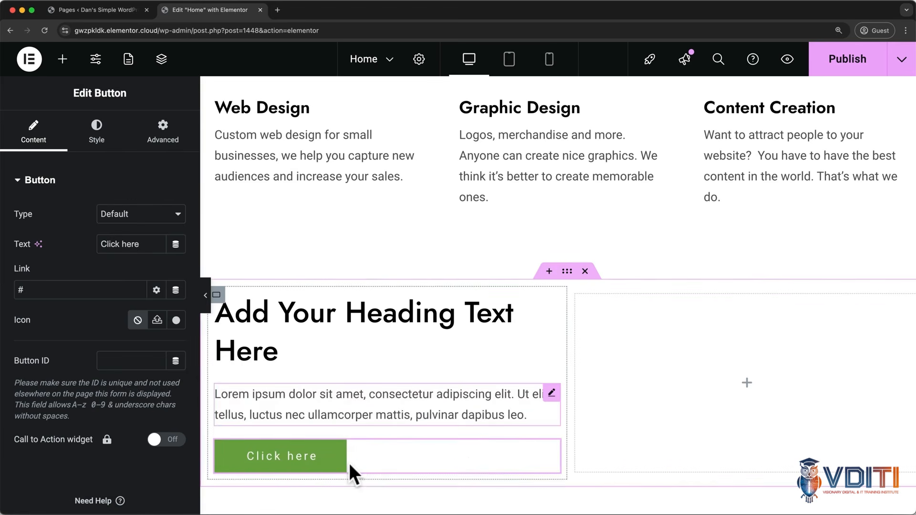
# Delete the Click here button and the placeholder text from the first column
pyautogui.rightClick(335, 459)
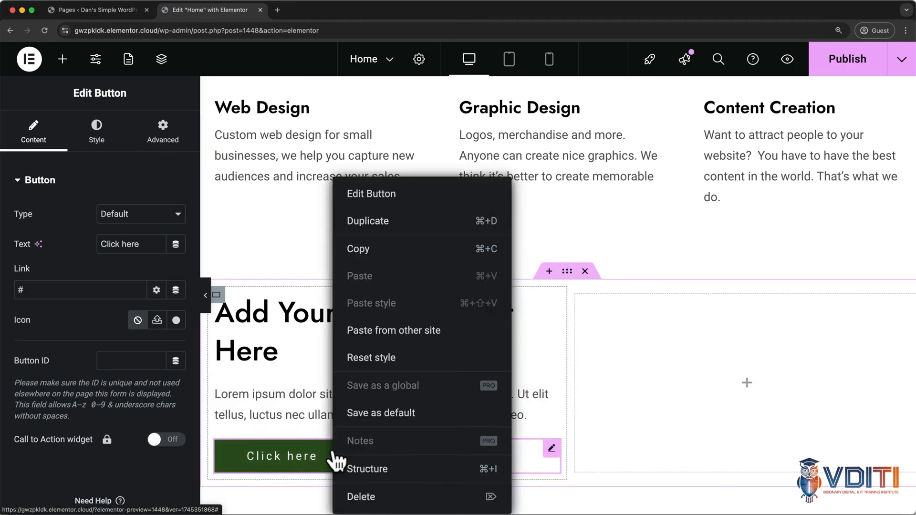
pyautogui.click(345, 495)
pyautogui.rightClick(351, 416)
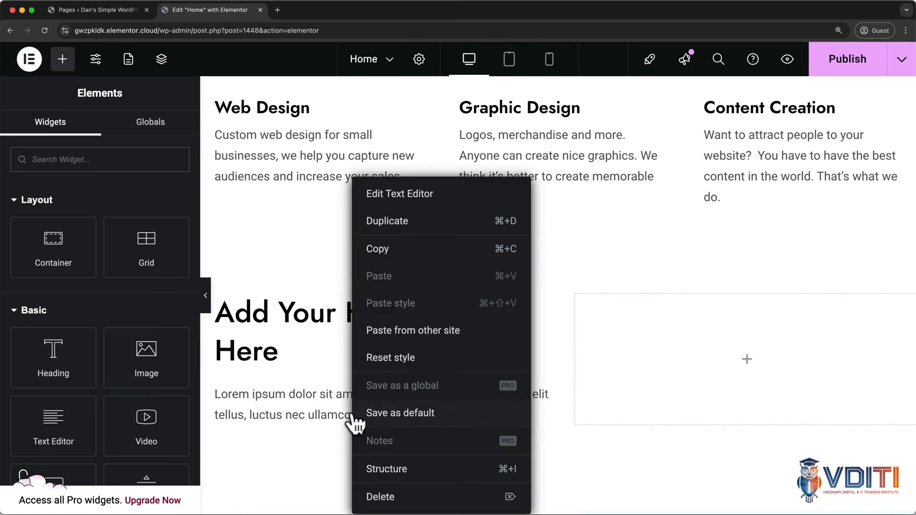
pyautogui.click(371, 498)
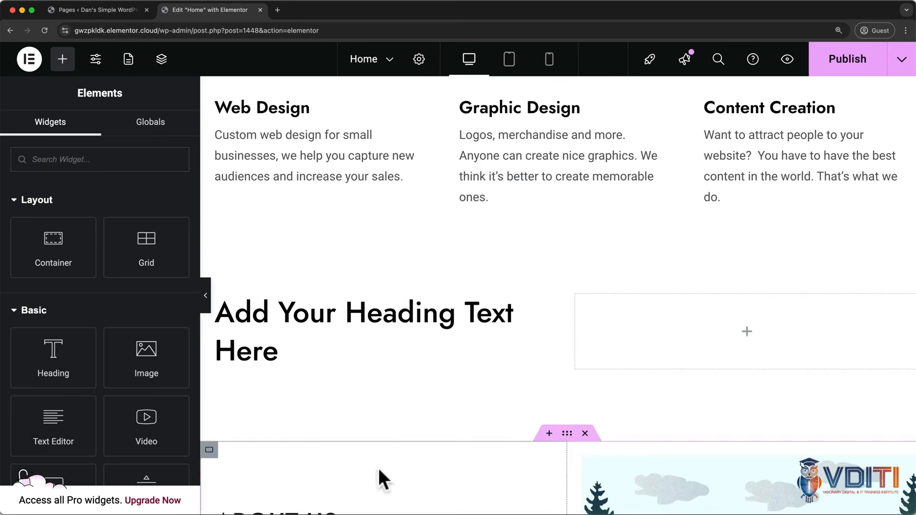
# Show the placeholder heading in the page structure outline and delete it from there
pyautogui.click(425, 322)
pyautogui.rightClick(426, 323)
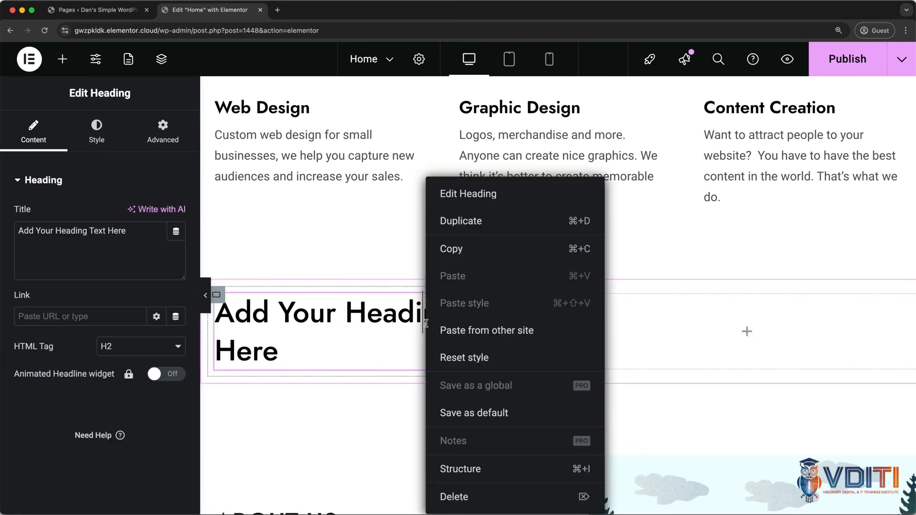
pyautogui.click(449, 470)
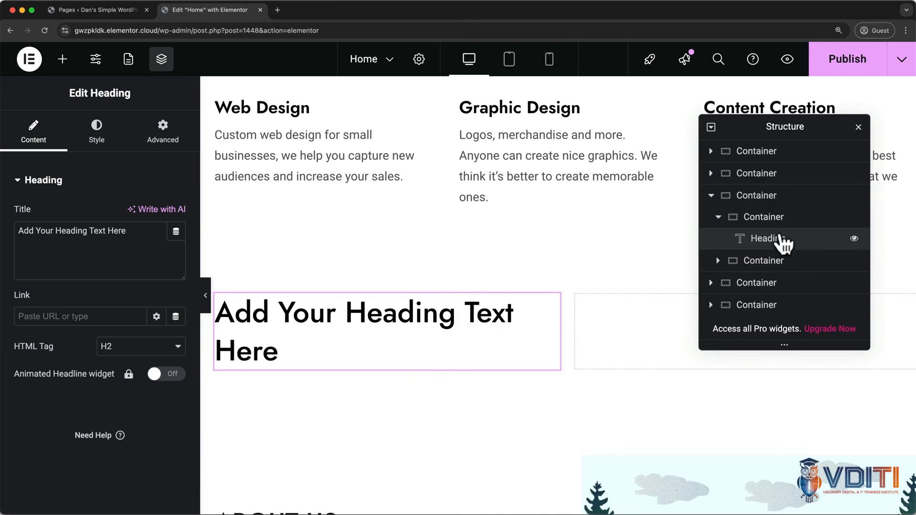
pyautogui.rightClick(780, 238)
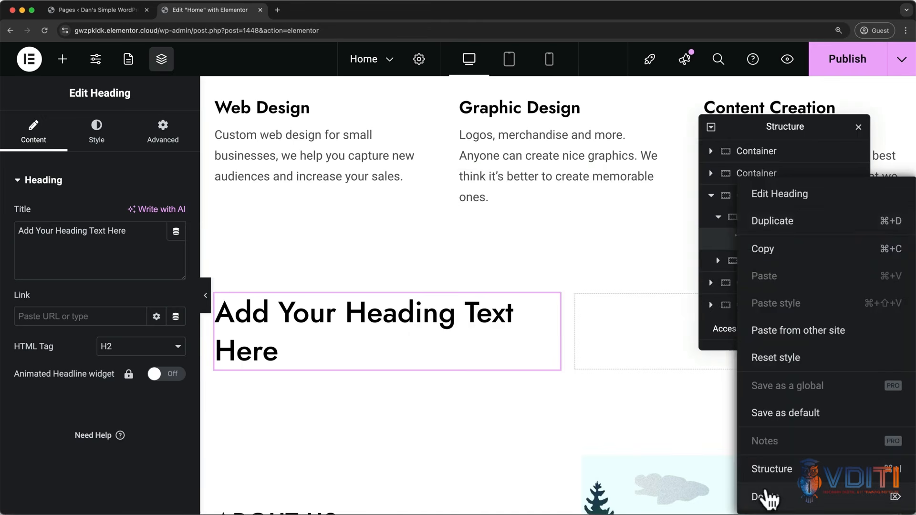
pyautogui.click(763, 496)
# Delete the empty first column and its entire parent container, and hide the page structure outline
pyautogui.click(763, 224)
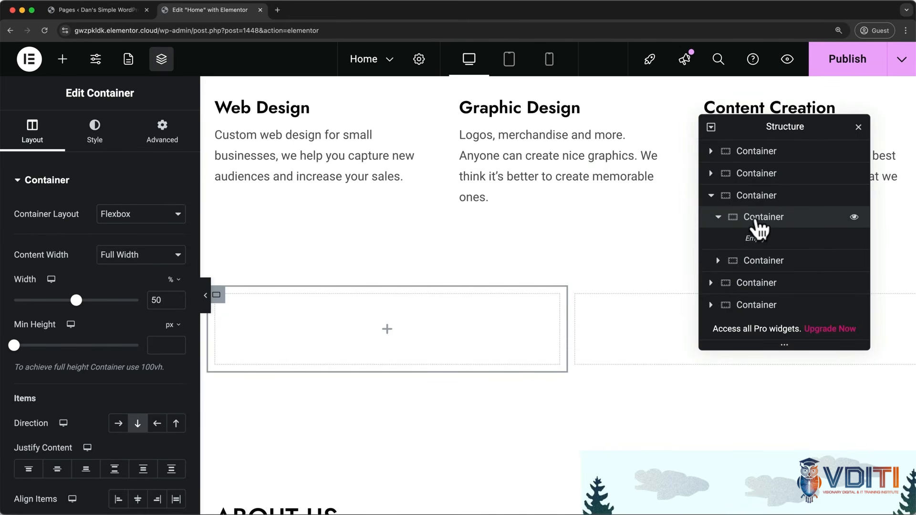
pyautogui.rightClick(757, 221)
pyautogui.click(753, 497)
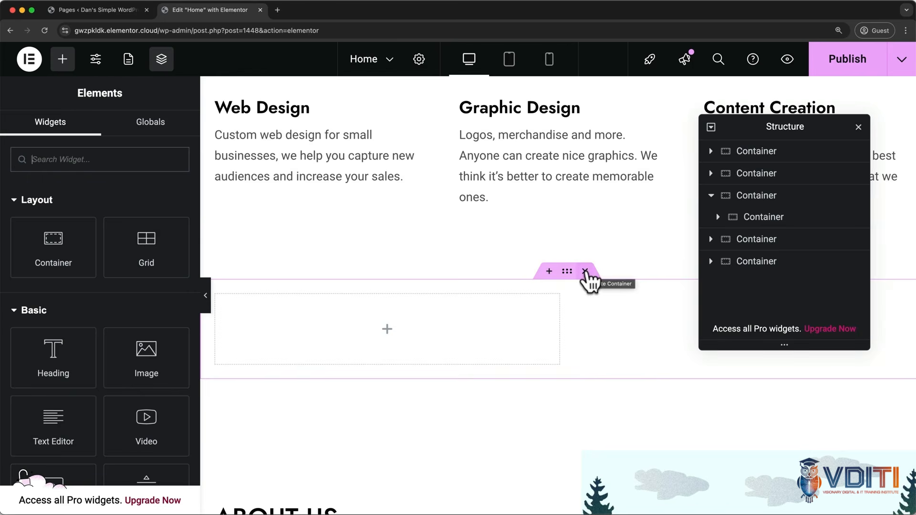
pyautogui.click(584, 272)
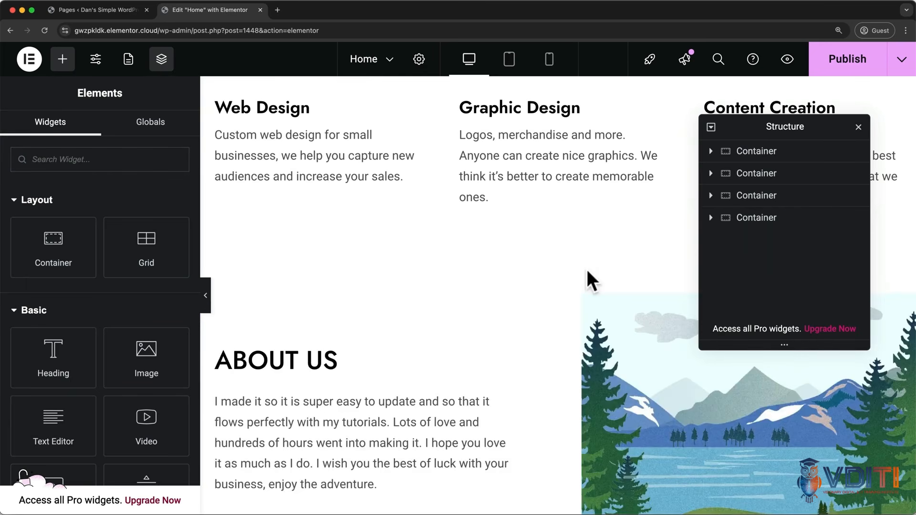
pyautogui.press('super+i')
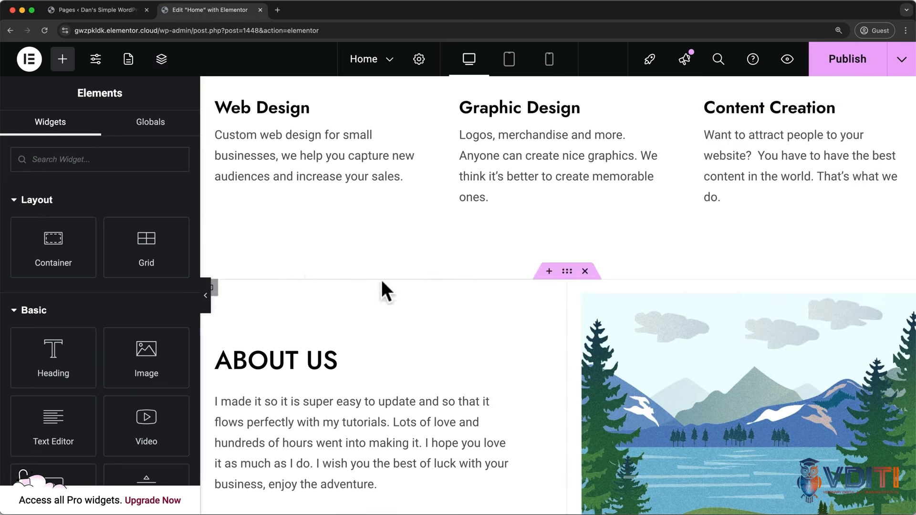
# Open the editing history, revert to the state before the parent container was removed, and return to the latest action
pyautogui.click(32, 65)
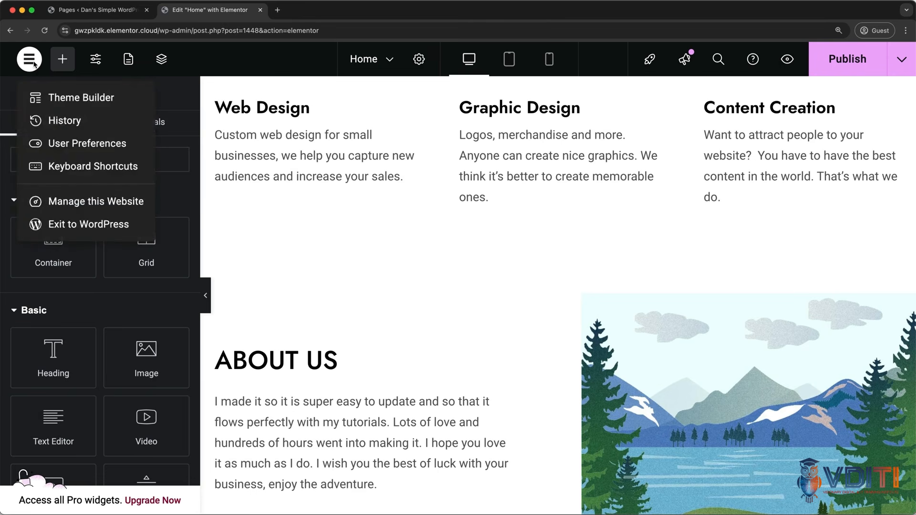
pyautogui.click(67, 125)
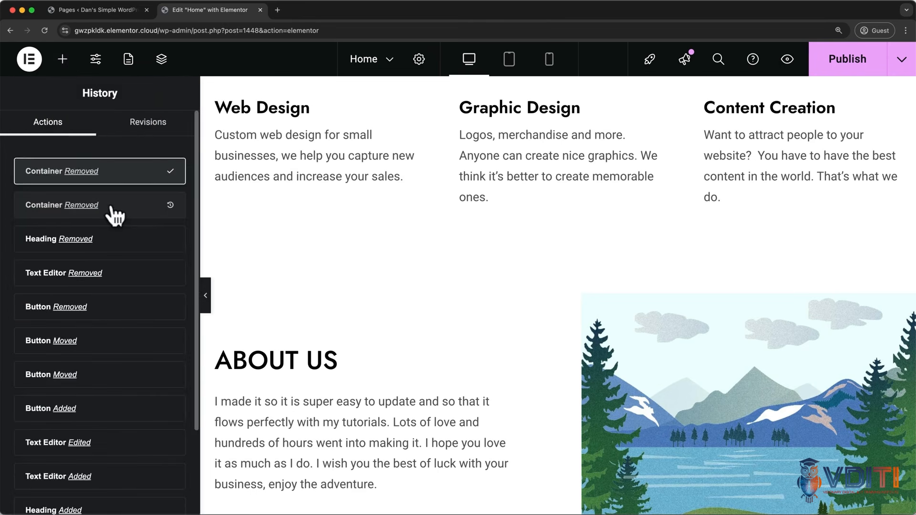
pyautogui.click(114, 213)
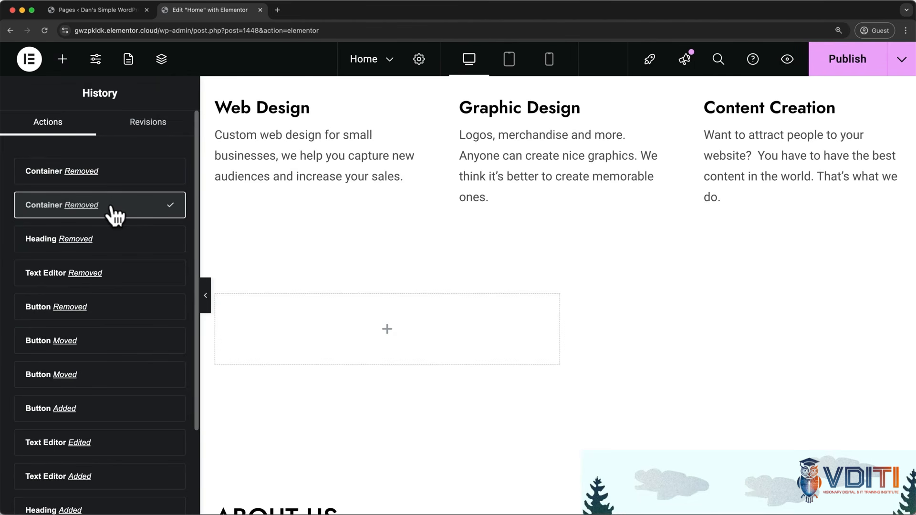
pyautogui.click(115, 177)
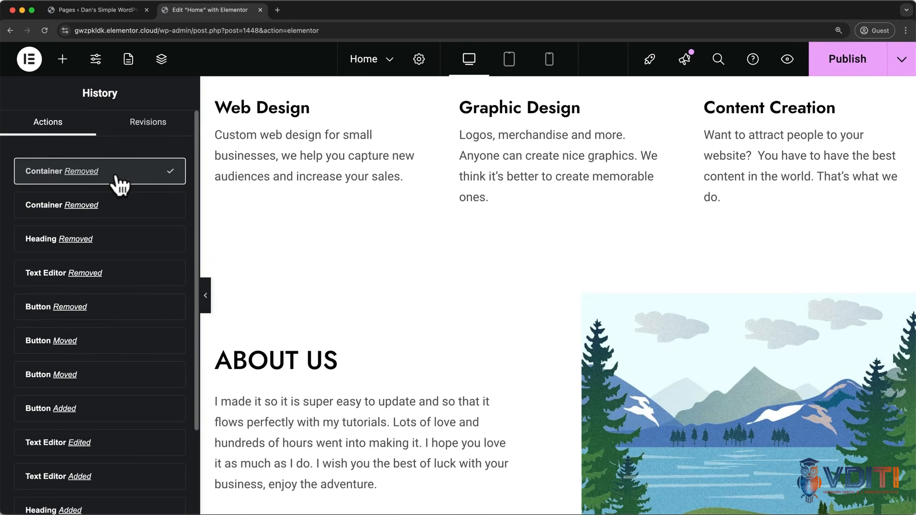
# Collapse the editing panel, preview the page in a new tab, close the preview, and expand the panel again
pyautogui.click(205, 292)
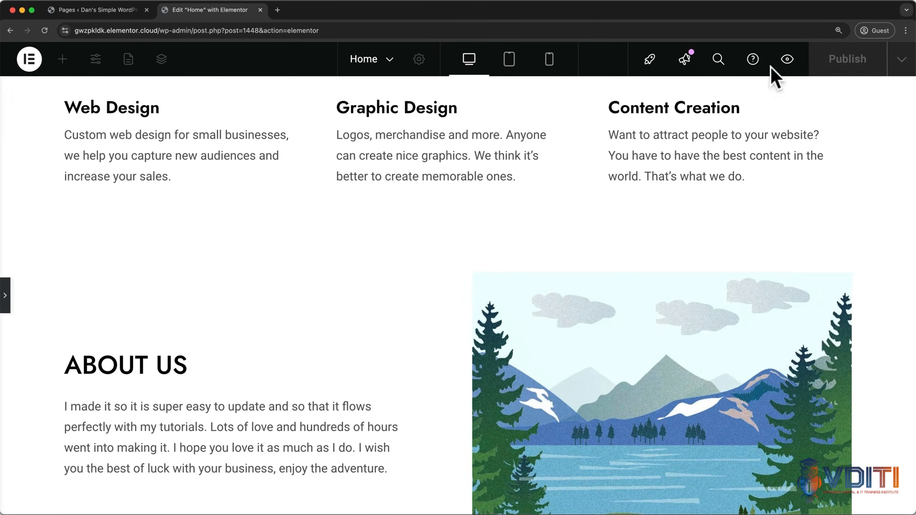
pyautogui.click(784, 65)
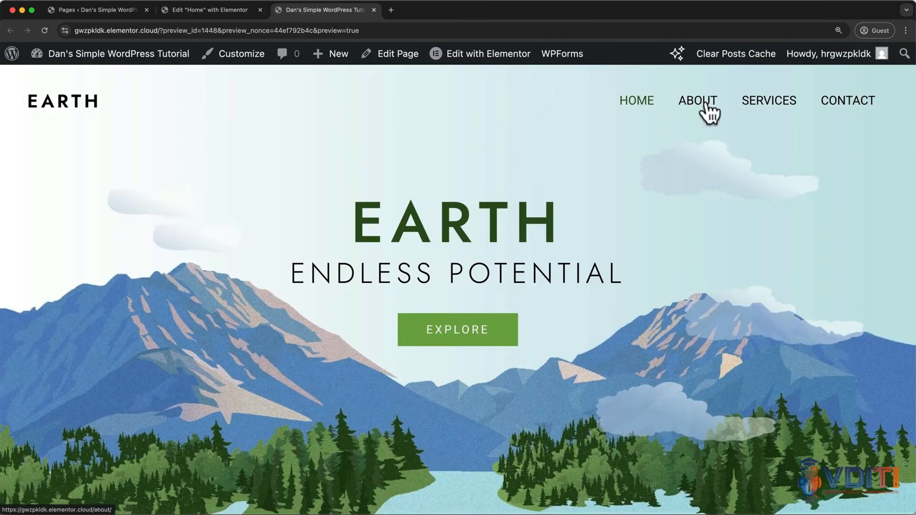
pyautogui.click(375, 9)
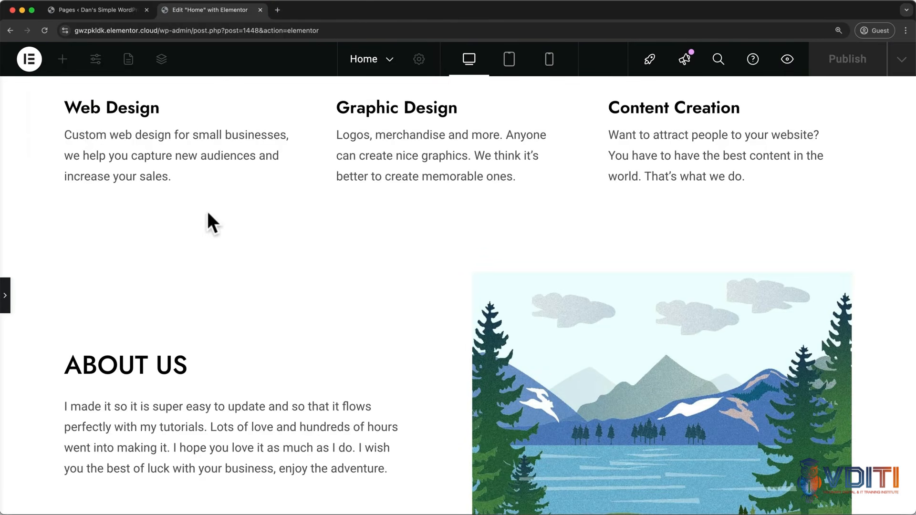
pyautogui.click(6, 291)
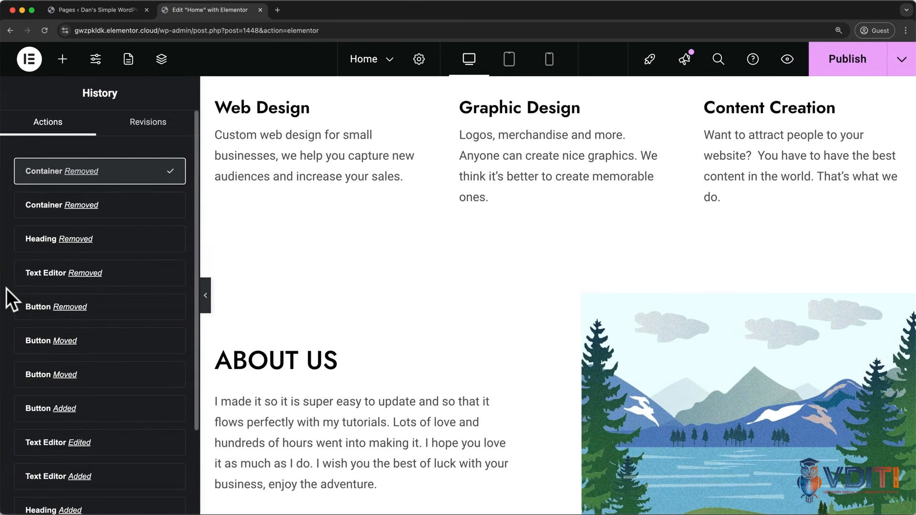
# View the published home page in a new tab
pyautogui.click(901, 60)
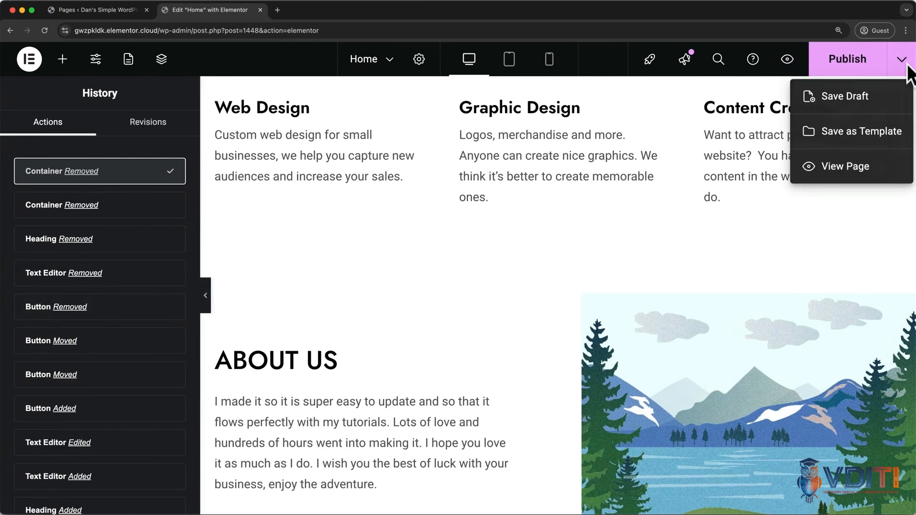
pyautogui.click(876, 166)
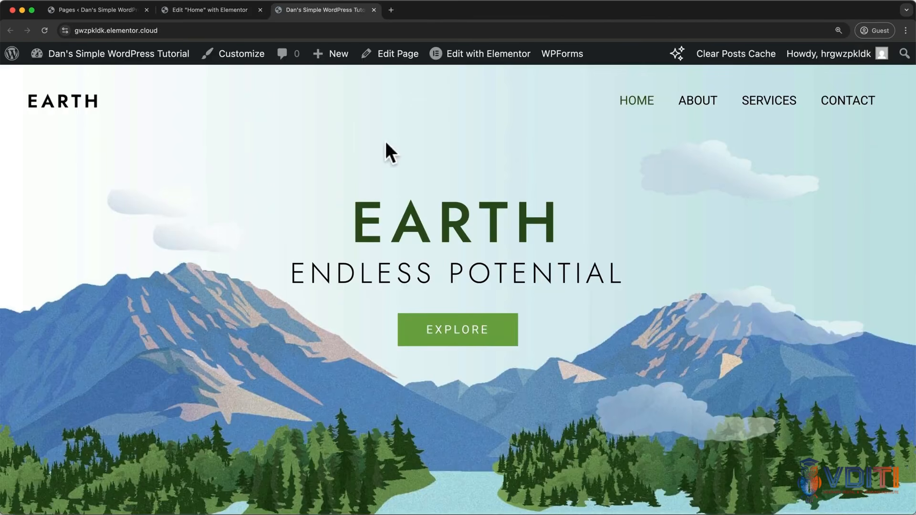
# Highlight the published home page's web address, and close that page to return to the Elementor editor
pyautogui.click(193, 30)
pyautogui.moveTo(192, 30); pyautogui.dragTo(77, 30)
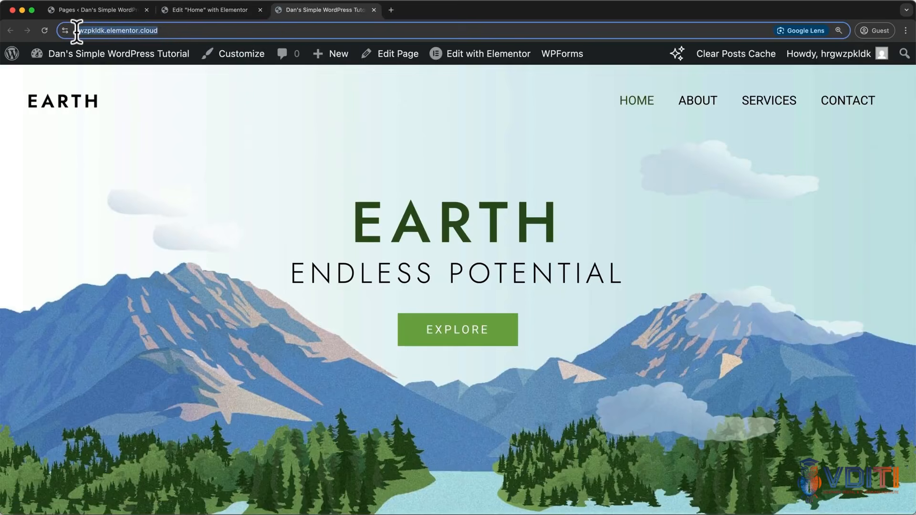
pyautogui.click(374, 10)
# Change the title of the main hero heading from "Earth" to "WordPress"
pyautogui.scroll(2, 388, 216)
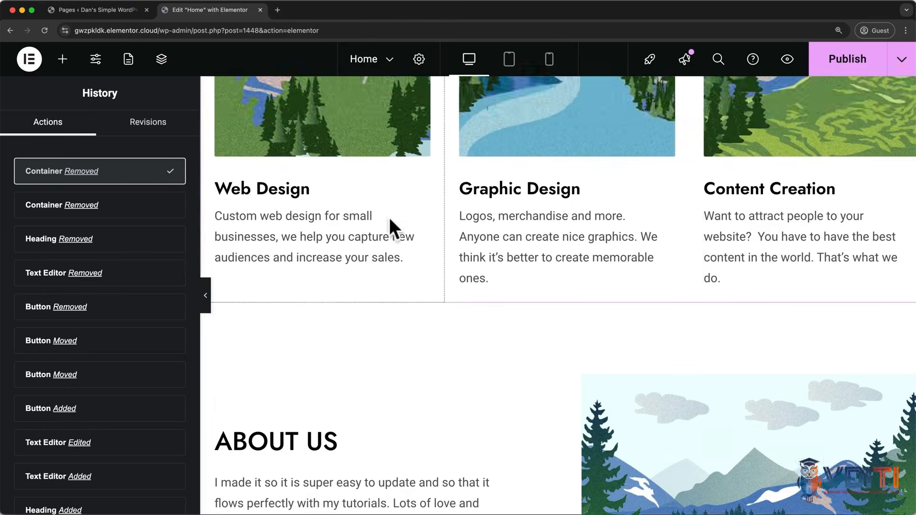
pyautogui.scroll(10, 389, 220)
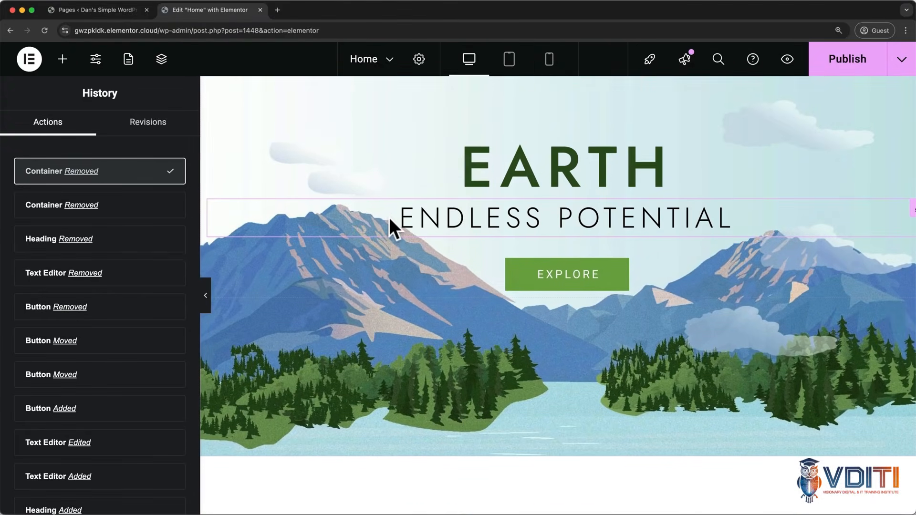
pyautogui.scroll(2, 388, 217)
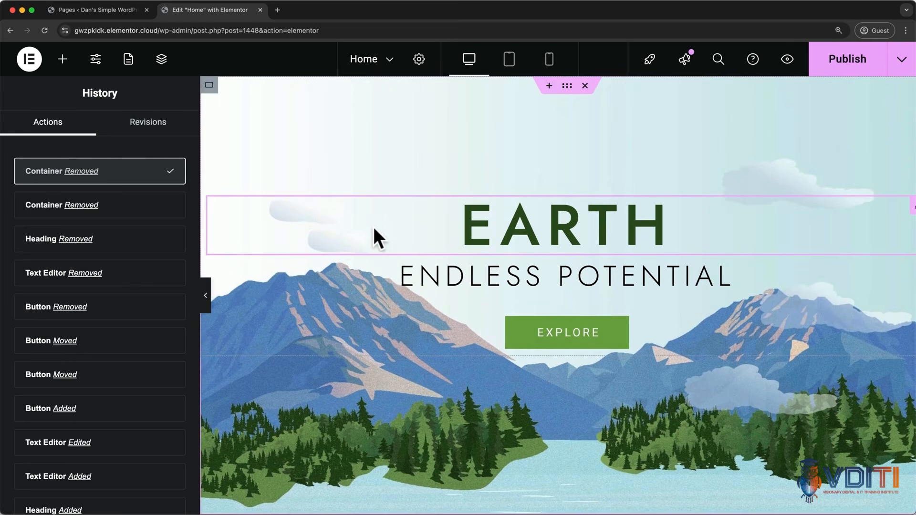
pyautogui.click(377, 225)
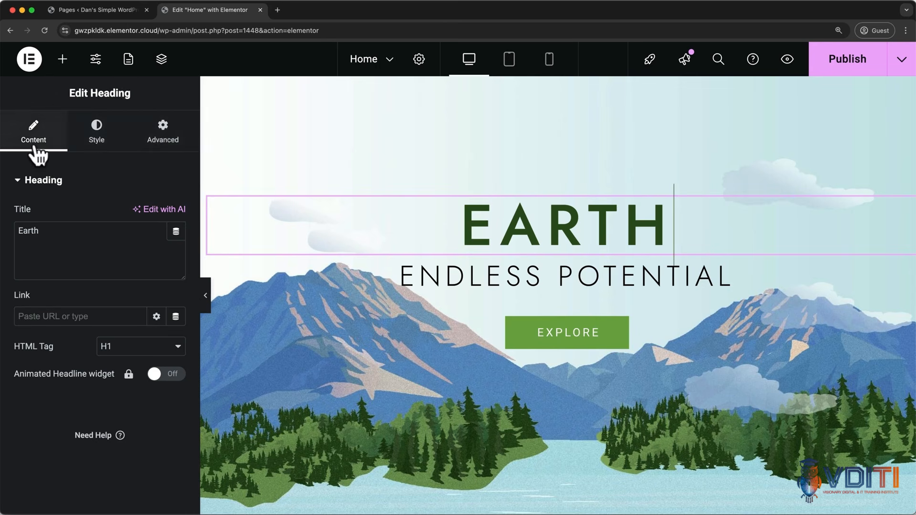
pyautogui.moveTo(48, 231); pyautogui.dragTo(9, 229)
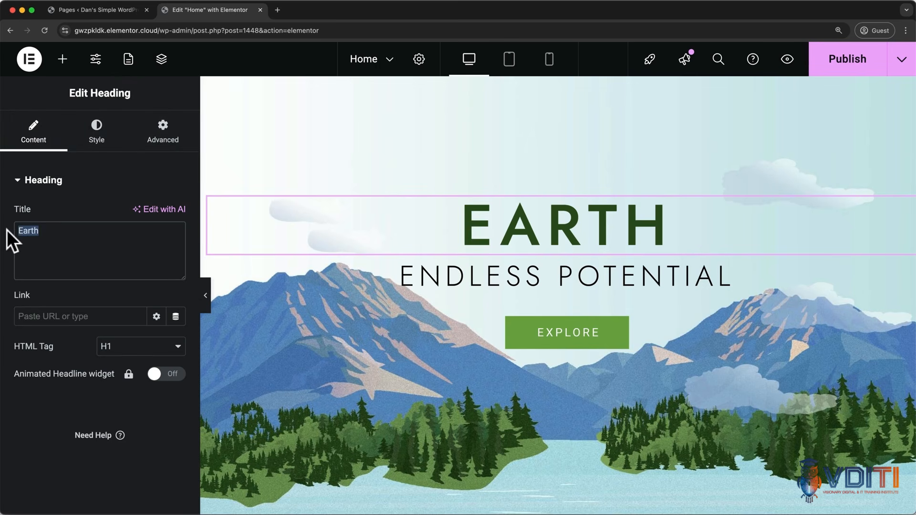
pyautogui.write('WordPress')
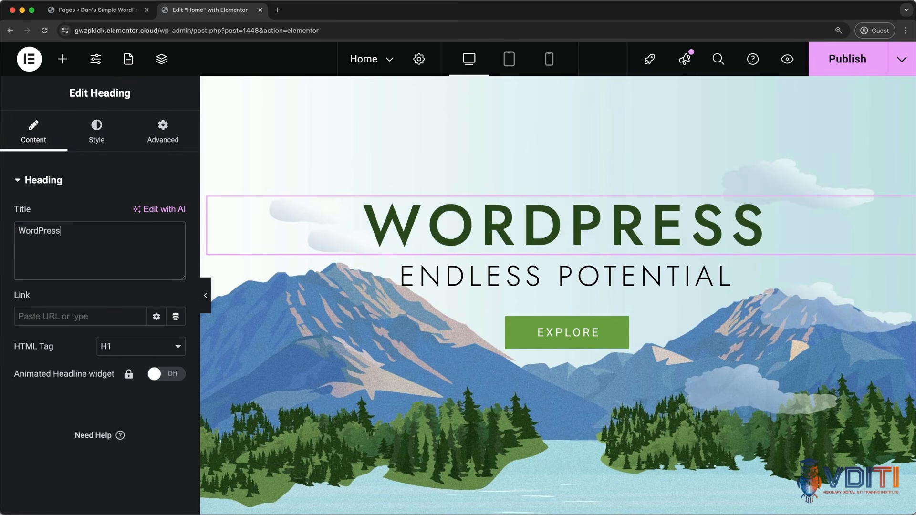
# Delete the hero heading's text directly on the page, and undo the deletion
pyautogui.doubleClick(445, 229)
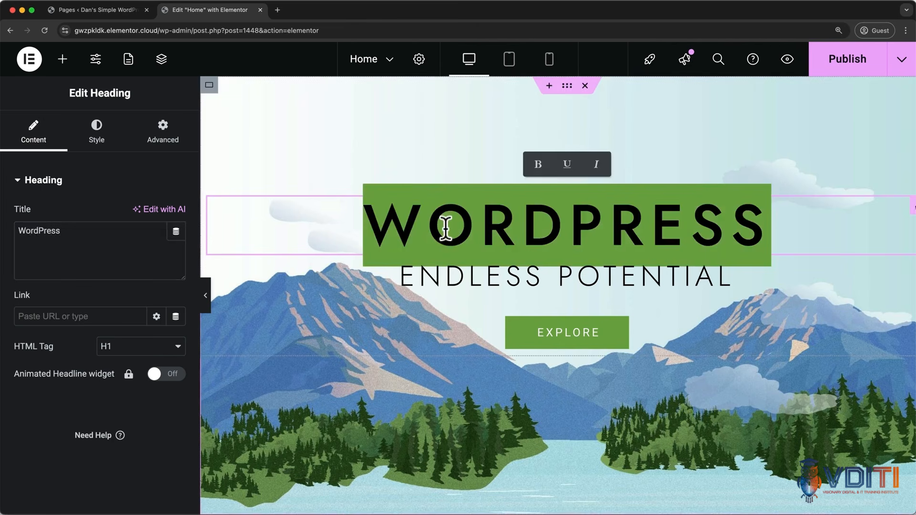
pyautogui.press('BackSpace')
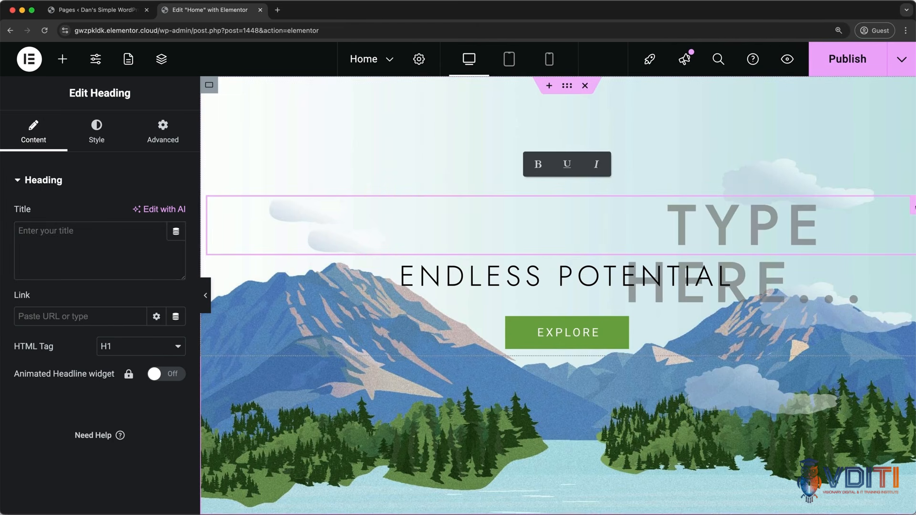
pyautogui.press('super+z')
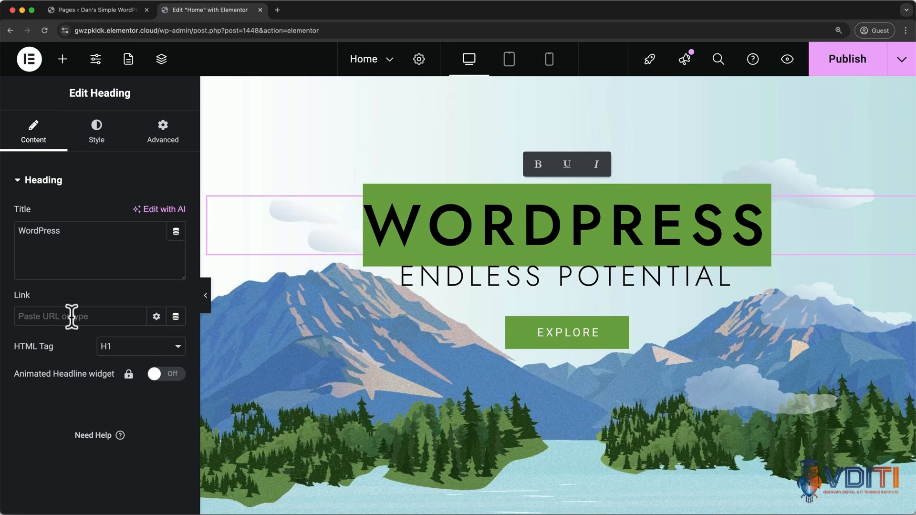
# Try left, right and justified alignment on the hero heading, and restore it to centered
pyautogui.click(101, 138)
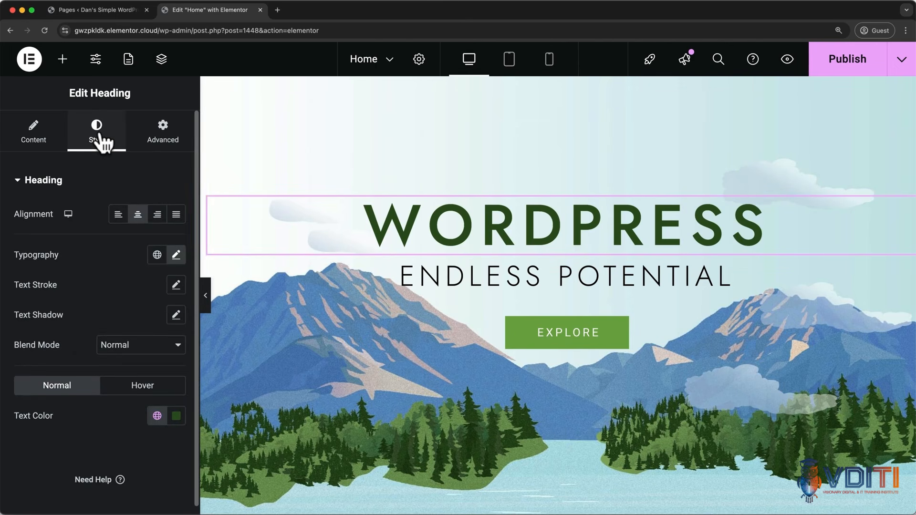
pyautogui.click(114, 214)
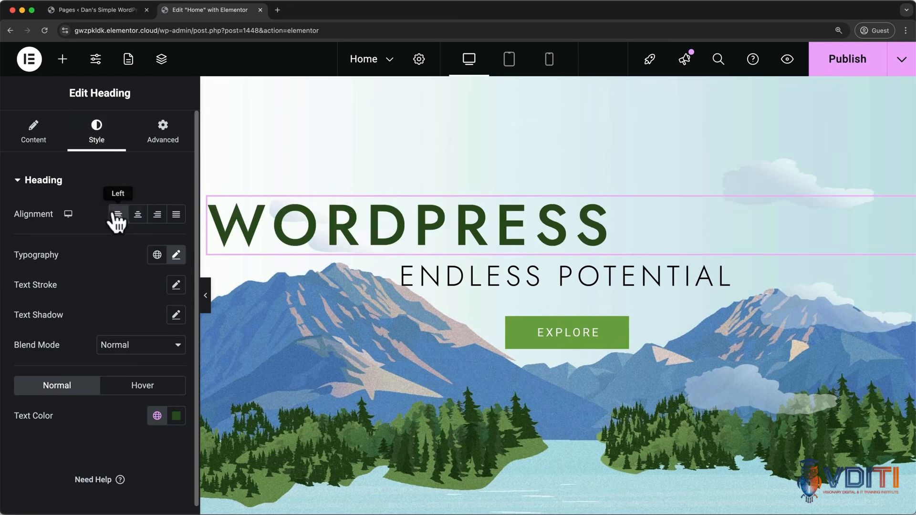
pyautogui.click(157, 214)
pyautogui.click(174, 216)
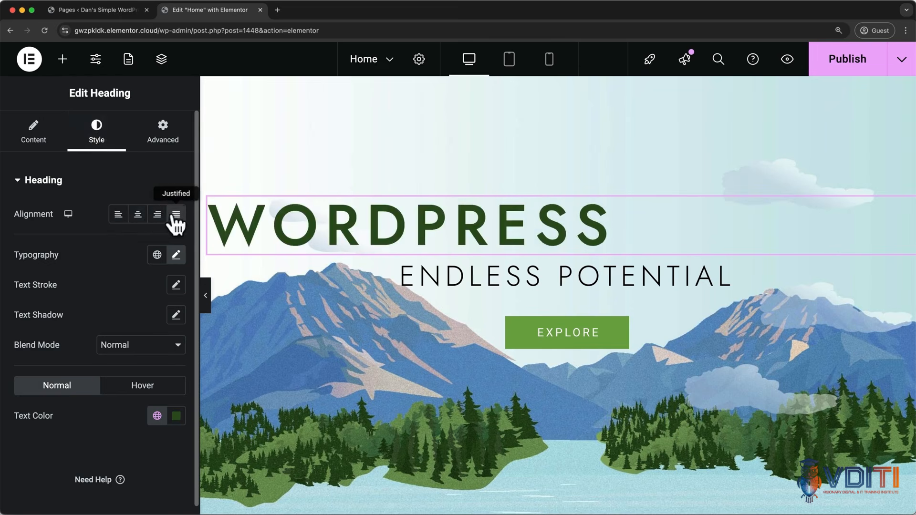
pyautogui.click(138, 214)
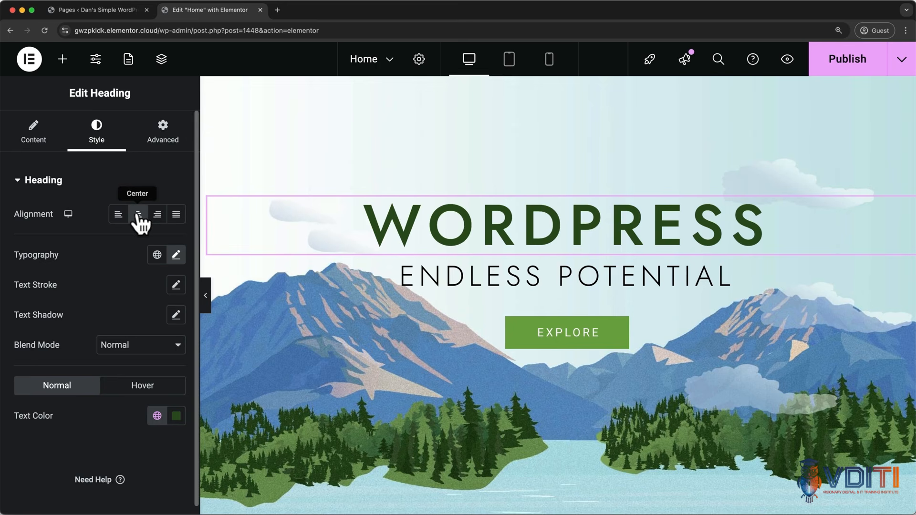
# Set the hero heading's typography to a size of 90 px and a weight of 600 (Semi Bold)
pyautogui.click(175, 256)
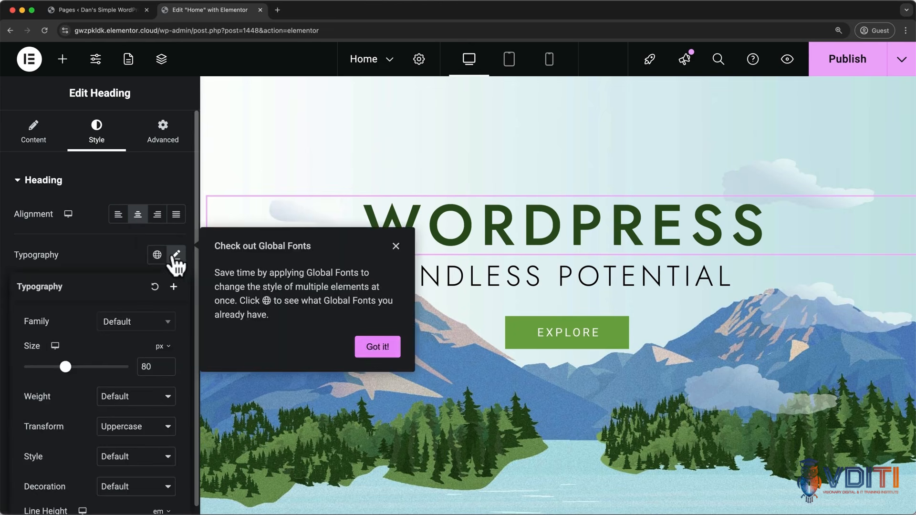
pyautogui.click(395, 246)
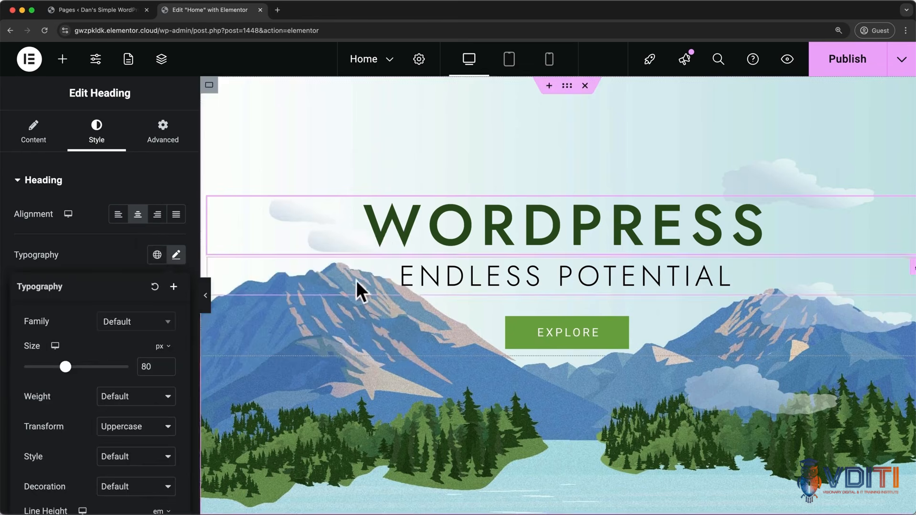
pyautogui.moveTo(66, 367); pyautogui.dragTo(71, 367)
pyautogui.click(142, 396)
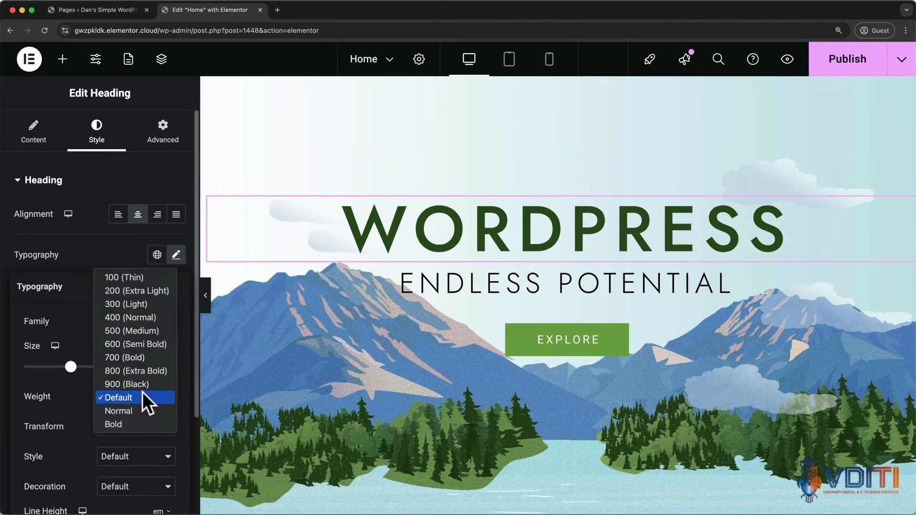
pyautogui.click(155, 347)
# Keep the hero heading's text transform as Uppercase, and set its font style to Normal
pyautogui.scroll(-2, 157, 357)
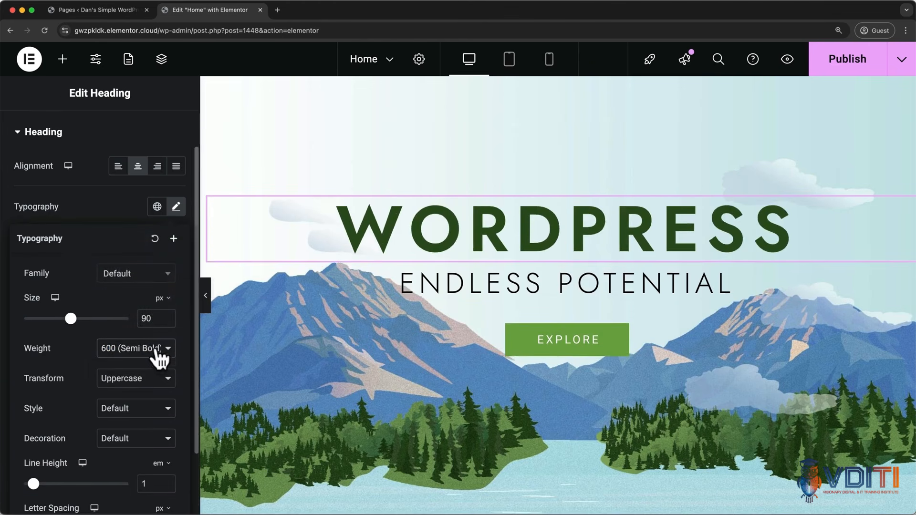
pyautogui.scroll(-1, 158, 358)
pyautogui.click(136, 355)
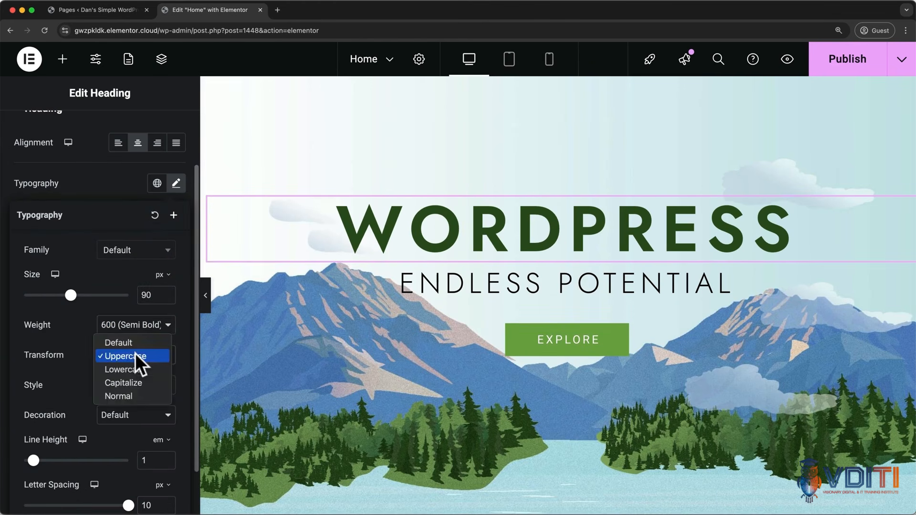
pyautogui.click(135, 356)
pyautogui.click(125, 386)
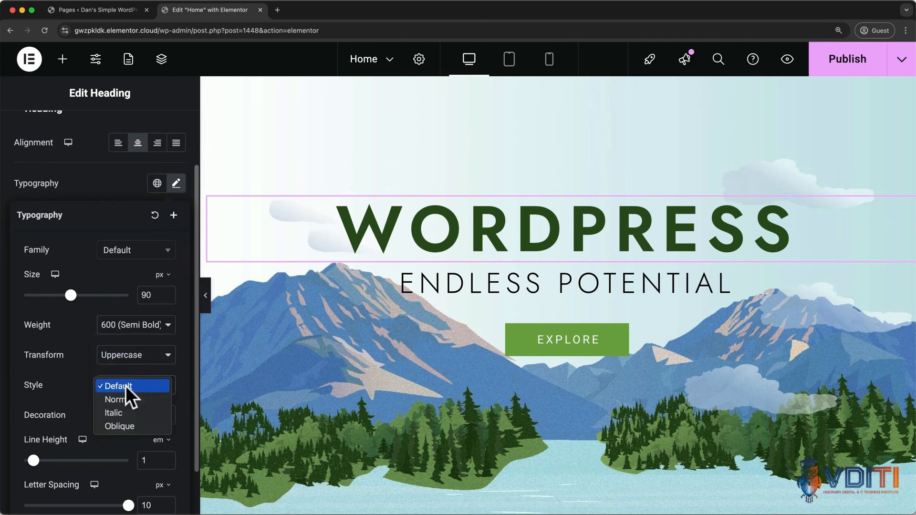
pyautogui.click(121, 410)
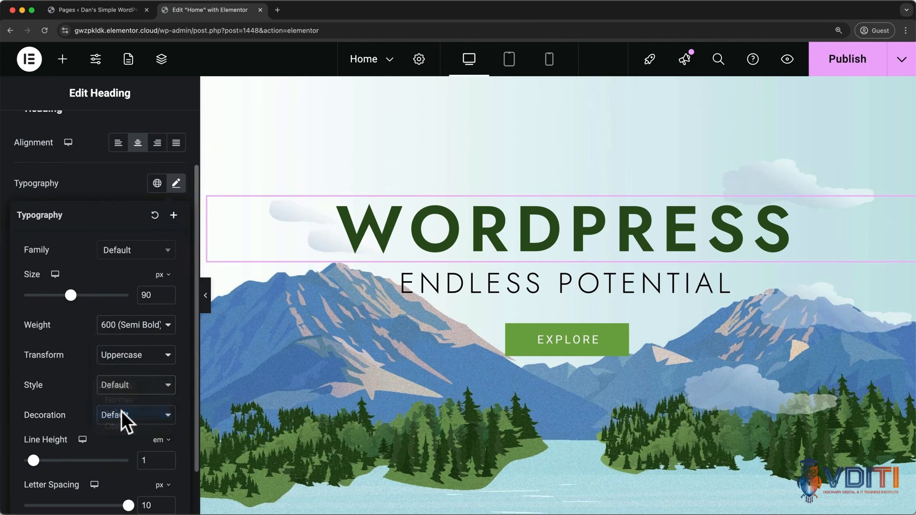
pyautogui.click(131, 387)
pyautogui.click(130, 376)
# Try an underline decoration on the hero heading, and return the decoration to Default
pyautogui.click(118, 417)
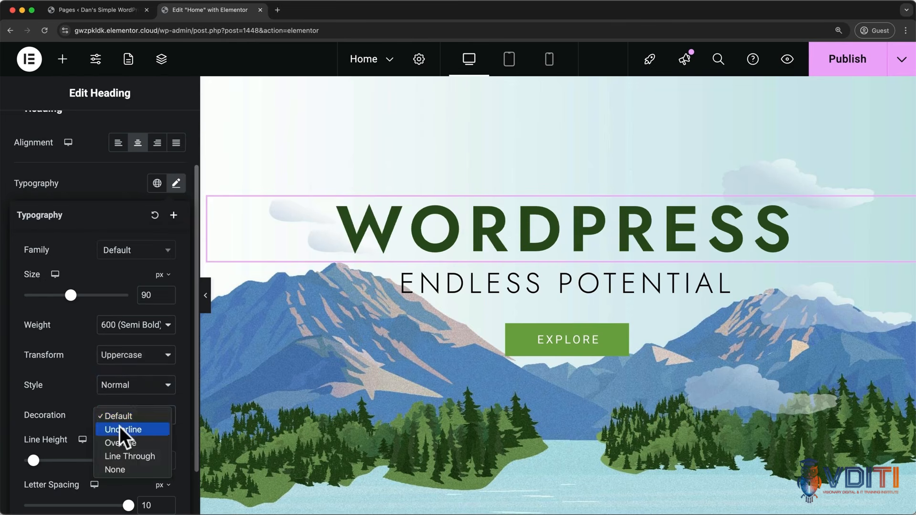
pyautogui.click(119, 428)
pyautogui.click(124, 410)
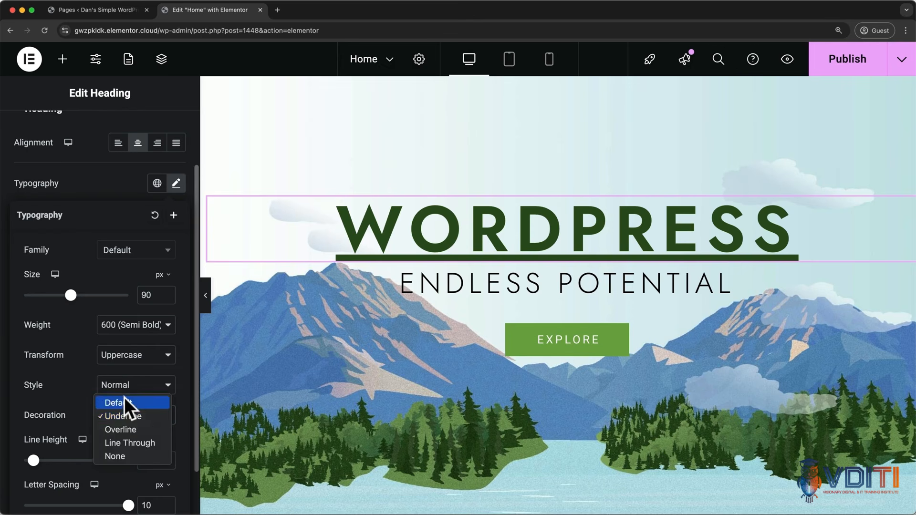
pyautogui.click(124, 402)
# Close the heading's typography settings, and review its blend mode options while keeping Normal
pyautogui.scroll(-2, 124, 397)
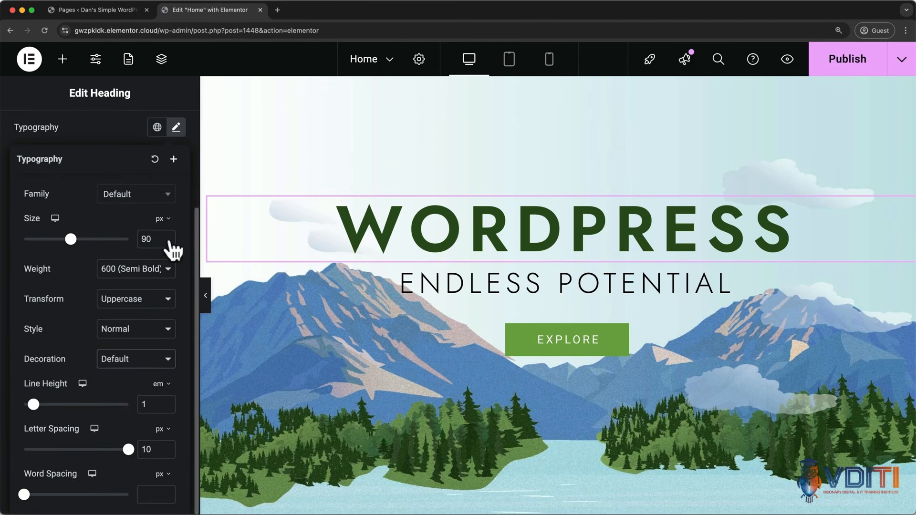
pyautogui.click(180, 128)
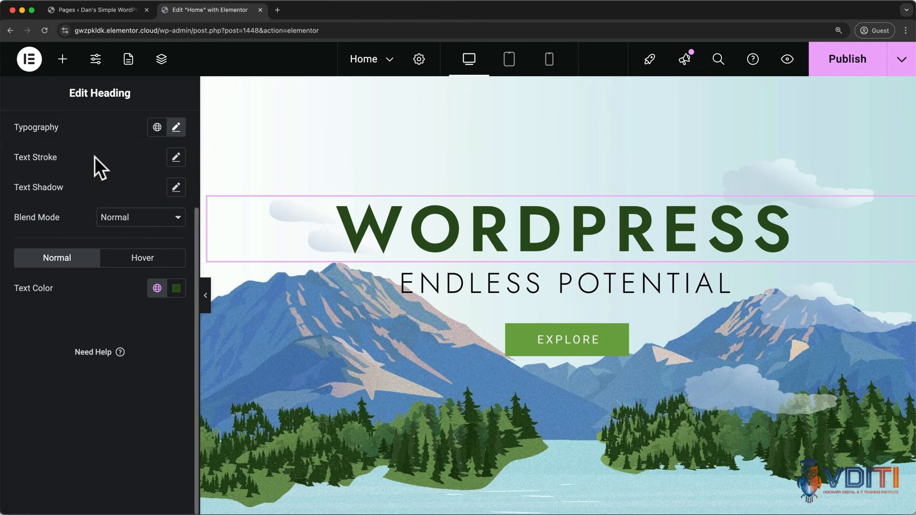
pyautogui.click(105, 214)
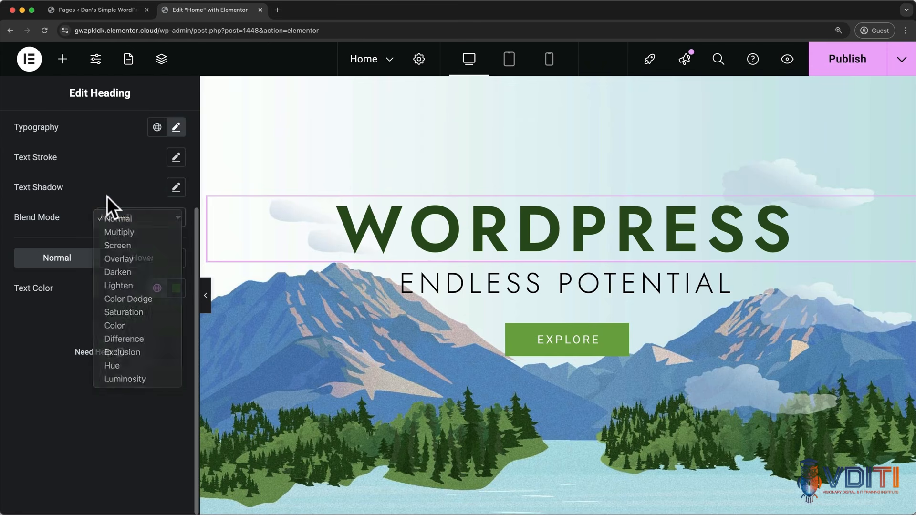
pyautogui.click(107, 196)
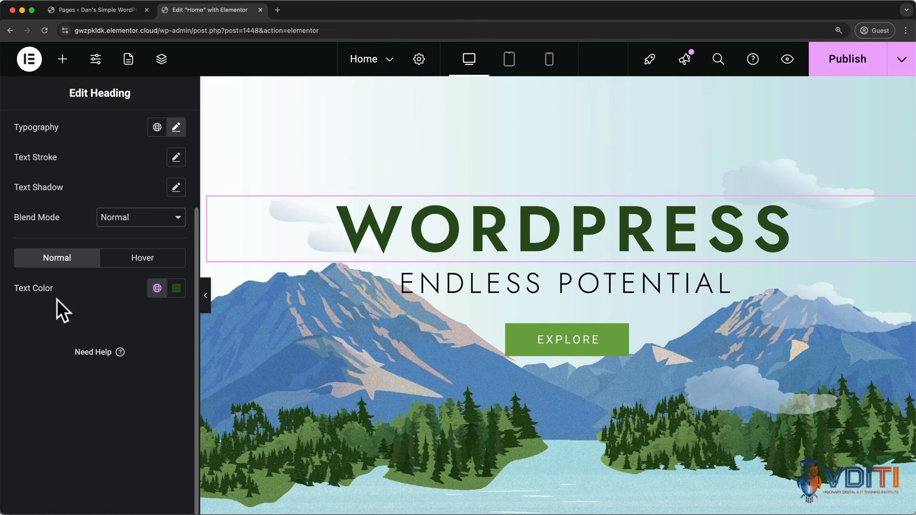
# Try a lighter custom green for the hero heading's text, and set it back to the Theme Alternate Brand global color
pyautogui.click(177, 285)
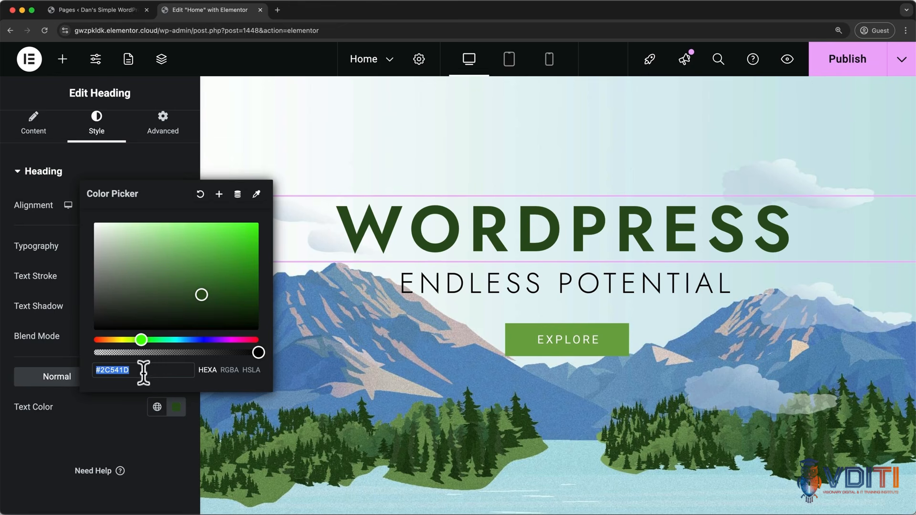
pyautogui.moveTo(201, 296)
pyautogui.mouseDown()
pyautogui.moveTo(171, 302)
pyautogui.moveTo(229, 272)
pyautogui.moveTo(201, 274)
pyautogui.moveTo(190, 286)
pyautogui.mouseUp()
pyautogui.click(113, 404)
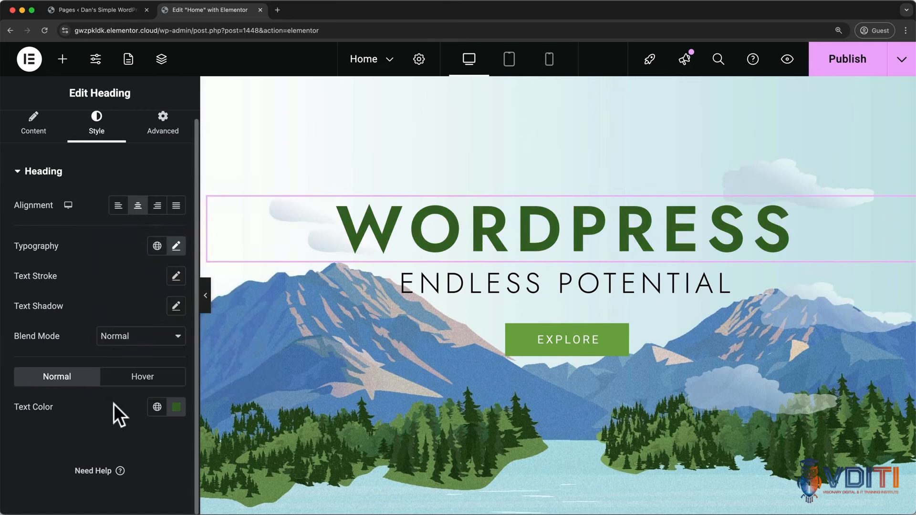
pyautogui.click(157, 407)
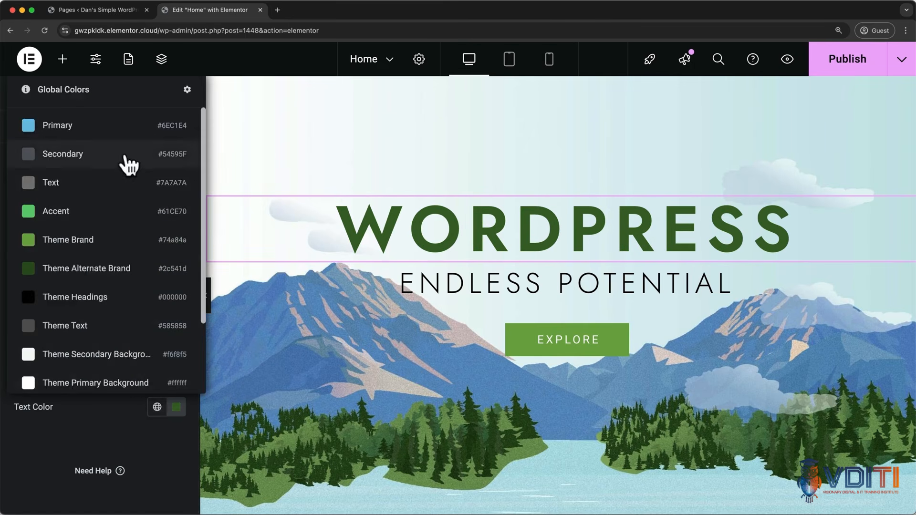
pyautogui.click(117, 269)
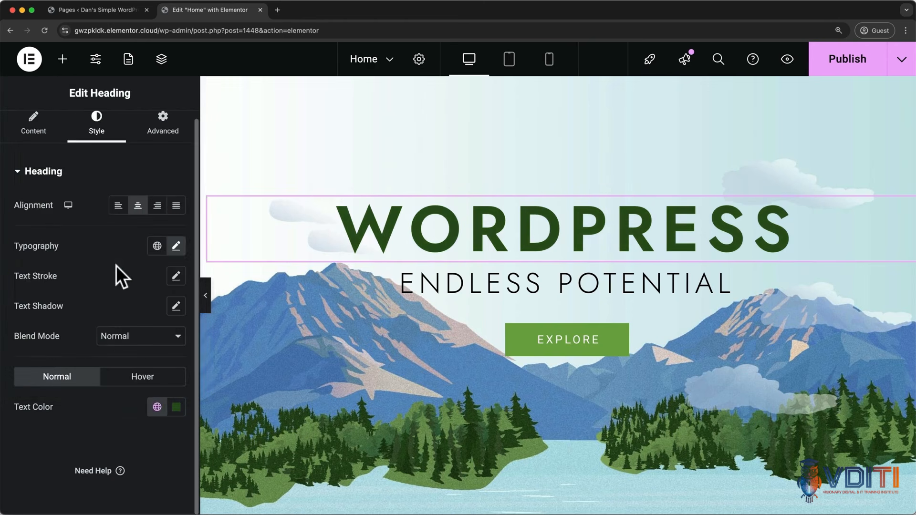
# View the hero heading's hover settings, and open the style settings of the paragraph under About Us
pyautogui.click(124, 385)
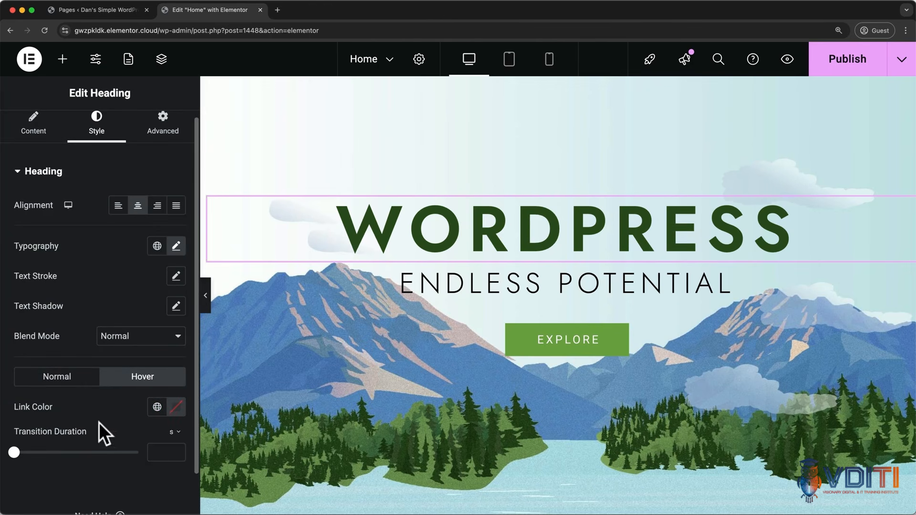
pyautogui.scroll(-10, 268, 398)
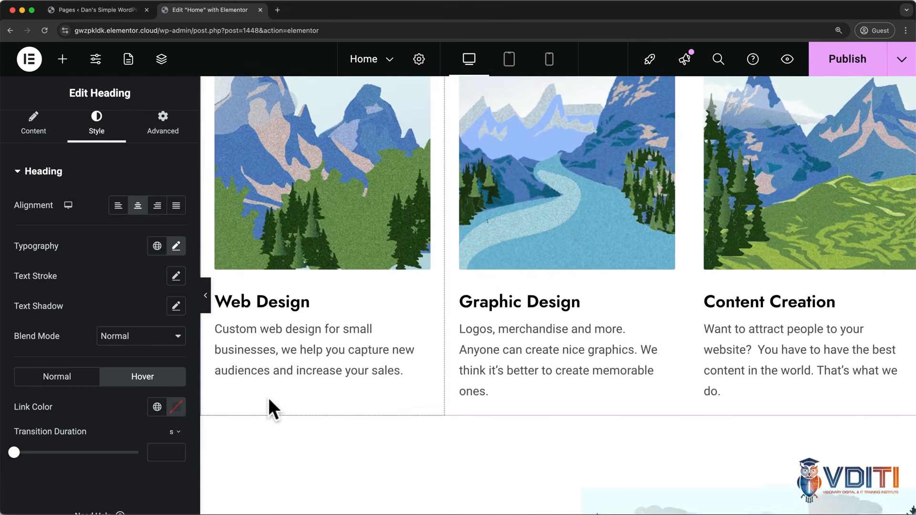
pyautogui.scroll(-10, 268, 397)
pyautogui.scroll(2, 268, 397)
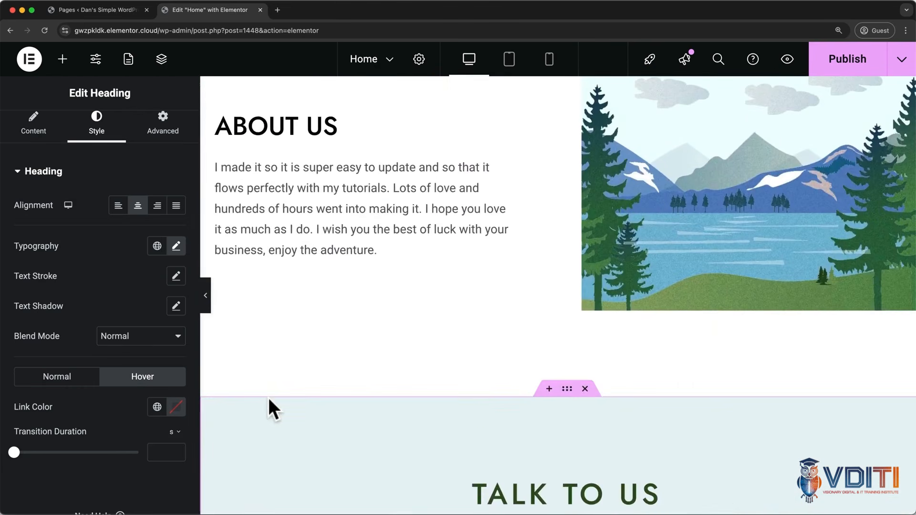
pyautogui.click(308, 212)
pyautogui.click(98, 130)
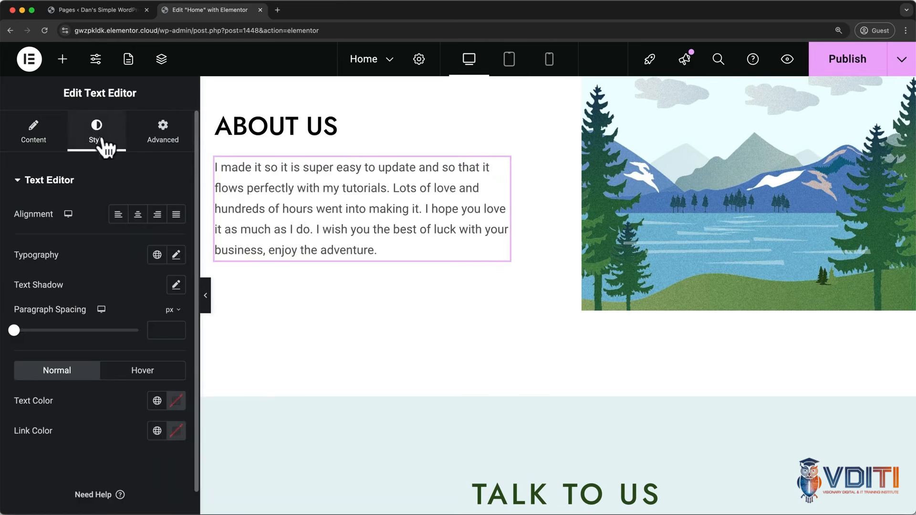
# Try a line height of 26, letter spacing of -0.9 and word spacing of 3 px on the About Us paragraph, and reset its typography
pyautogui.click(176, 257)
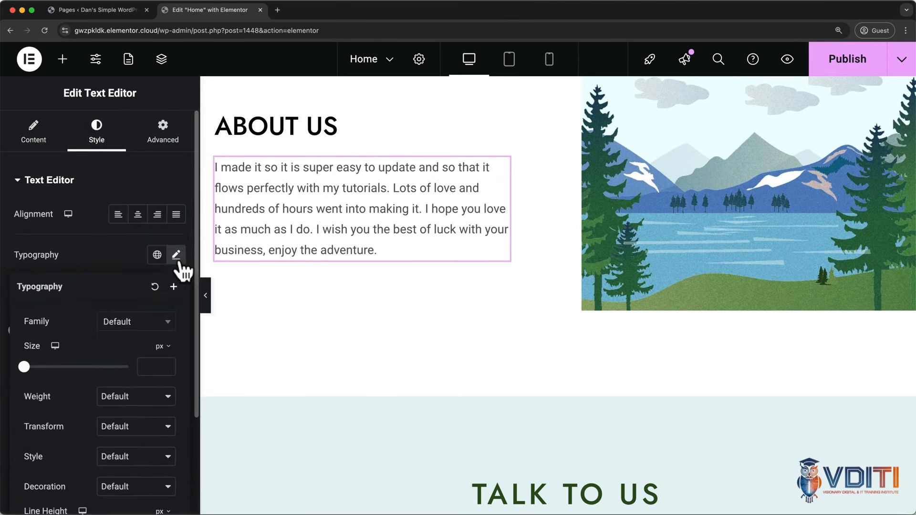
pyautogui.scroll(-5, 68, 357)
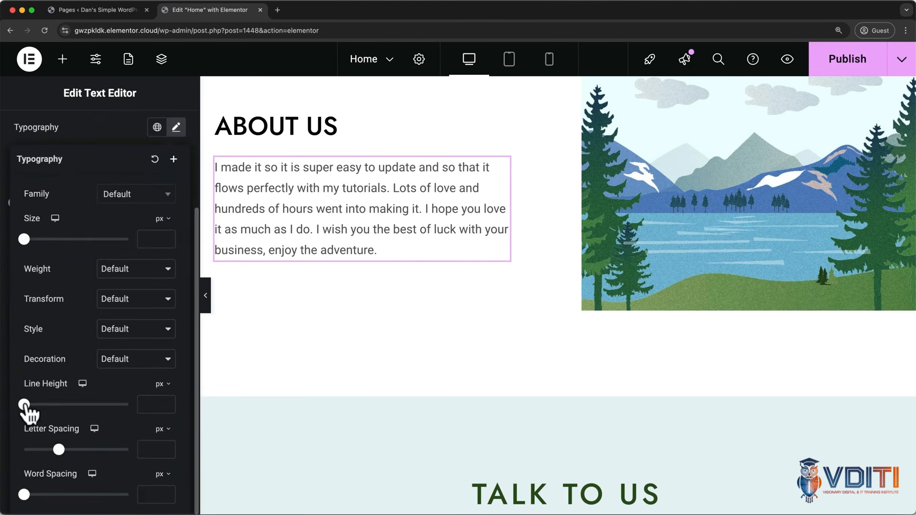
pyautogui.moveTo(24, 405); pyautogui.dragTo(50, 404)
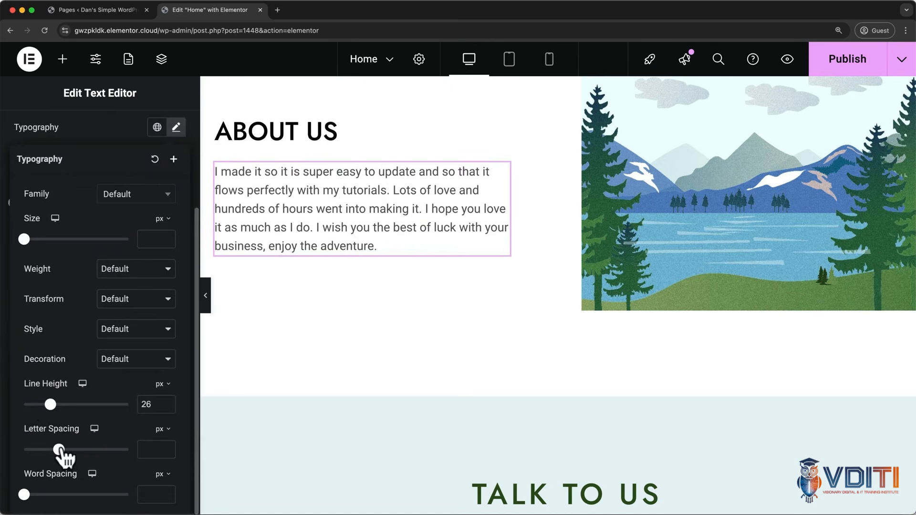
pyautogui.moveTo(59, 449); pyautogui.dragTo(53, 449)
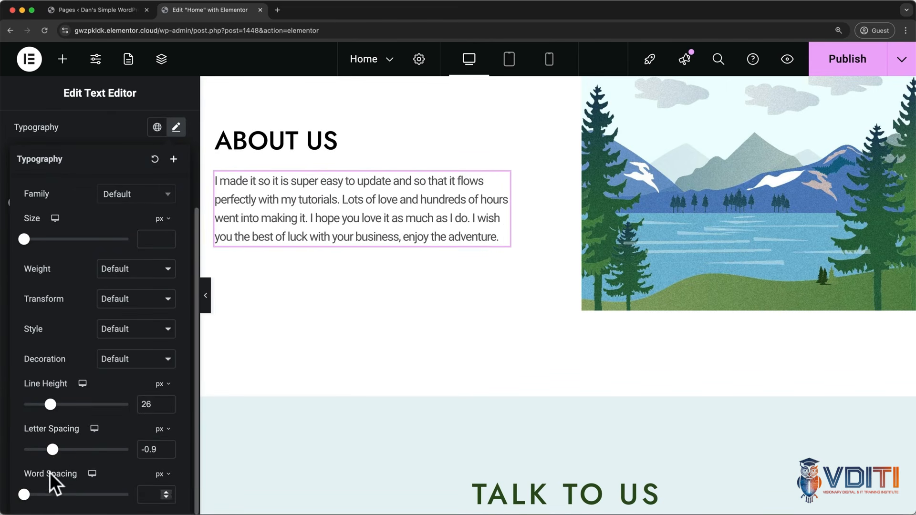
pyautogui.moveTo(24, 495); pyautogui.dragTo(30, 495)
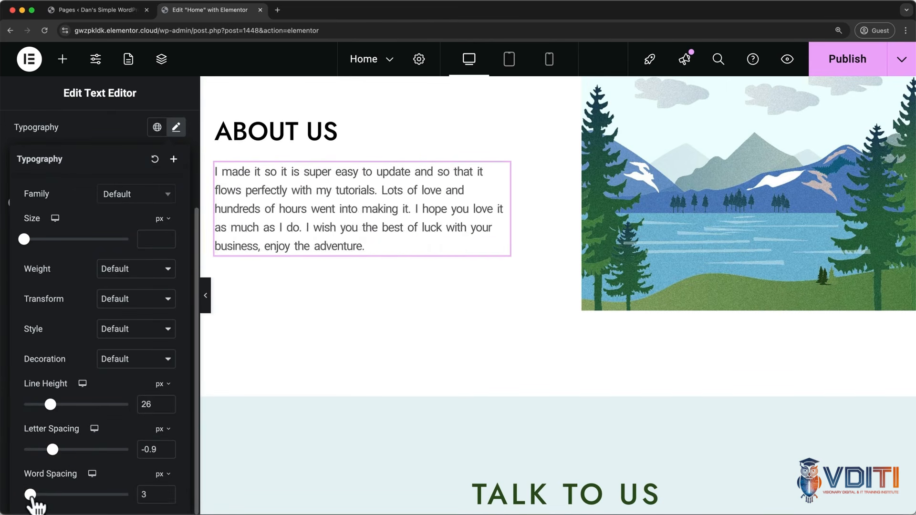
pyautogui.click(155, 159)
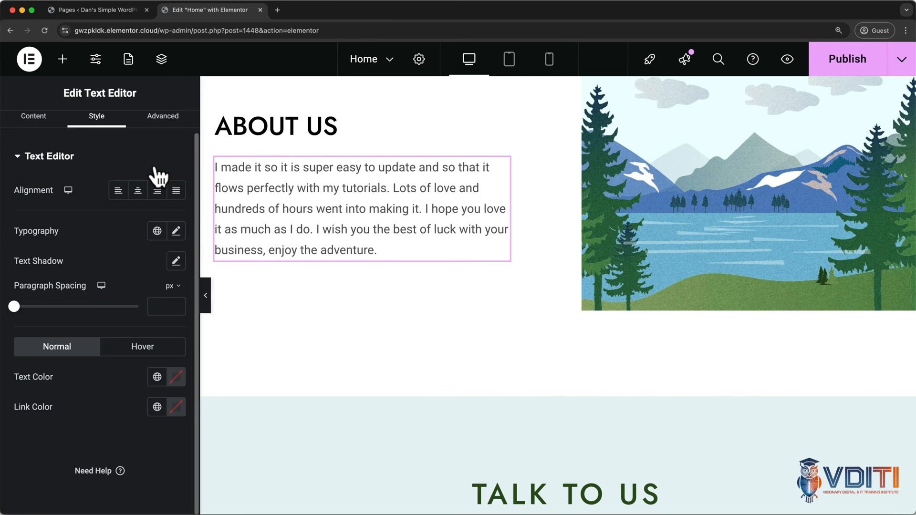
pyautogui.scroll(1, 158, 176)
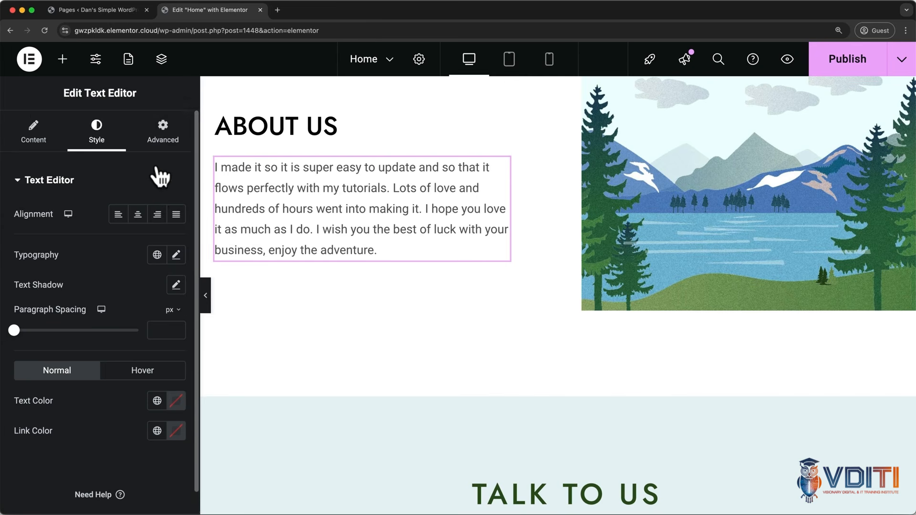
# View the About Us paragraph's advanced layout settings, and delete the Explore button from the hero section
pyautogui.click(178, 148)
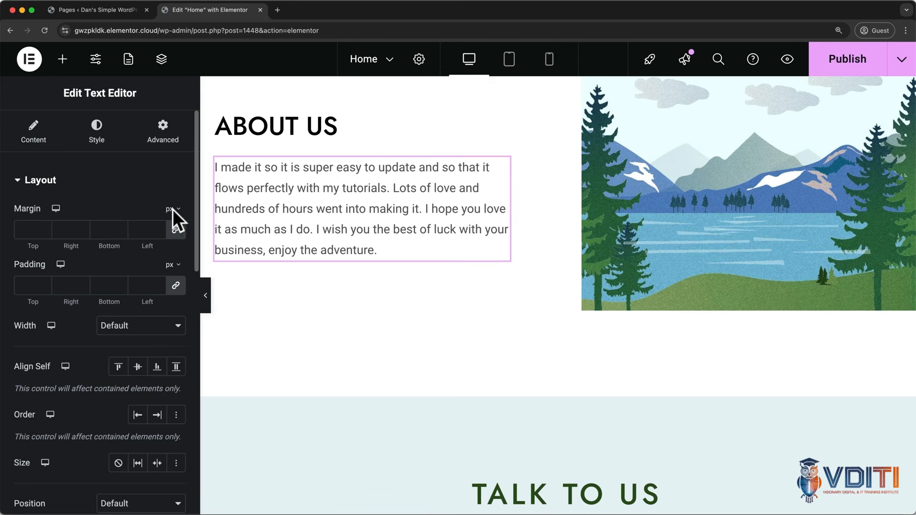
pyautogui.scroll(10, 317, 203)
pyautogui.scroll(3, 318, 205)
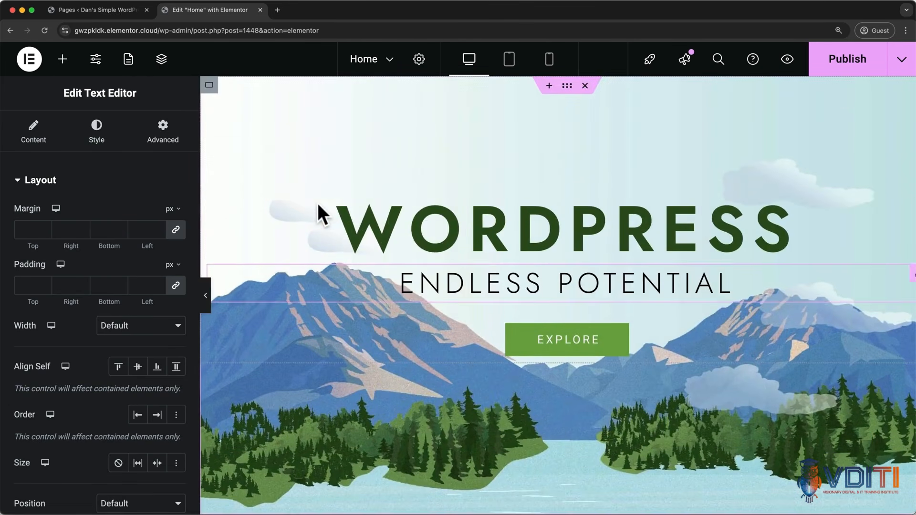
pyautogui.rightClick(439, 333)
pyautogui.click(466, 492)
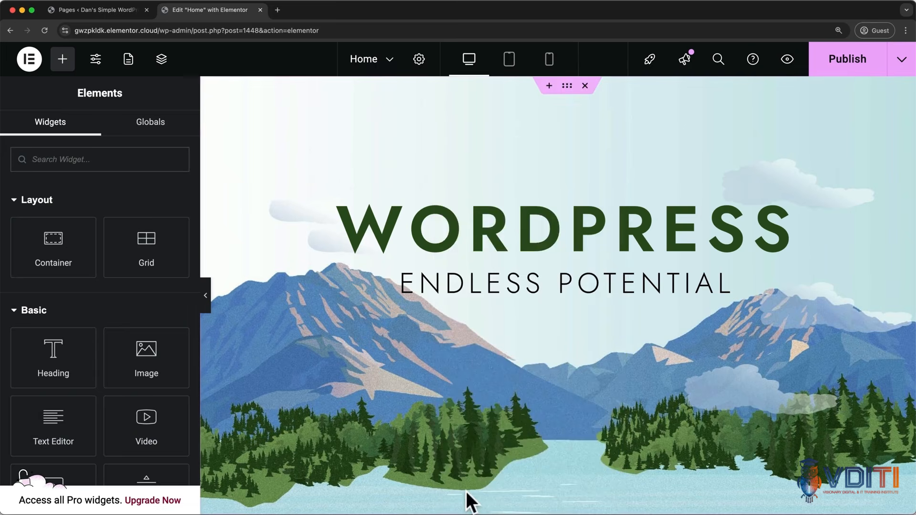
# Add a Button widget below the Endless Potential heading with the Default type, and set its text to Get WordPress
pyautogui.scroll(-5, 137, 374)
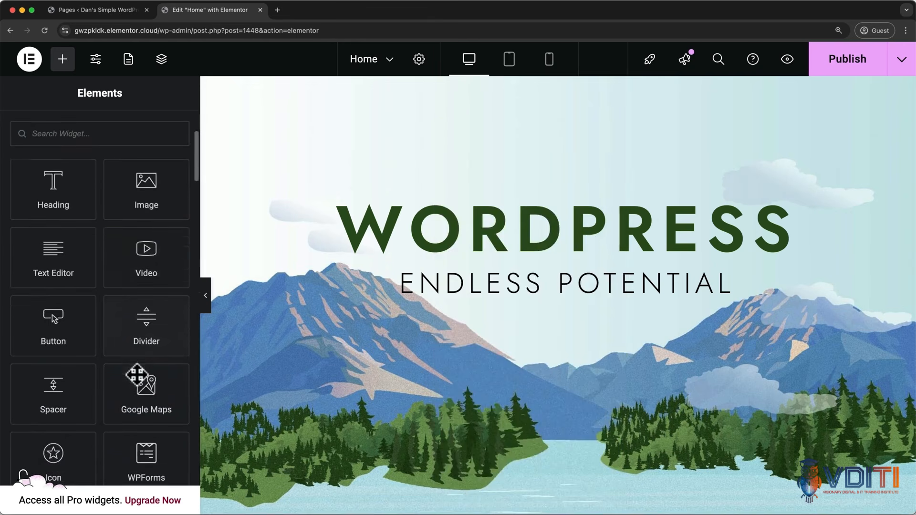
pyautogui.moveTo(49, 292); pyautogui.dragTo(478, 301)
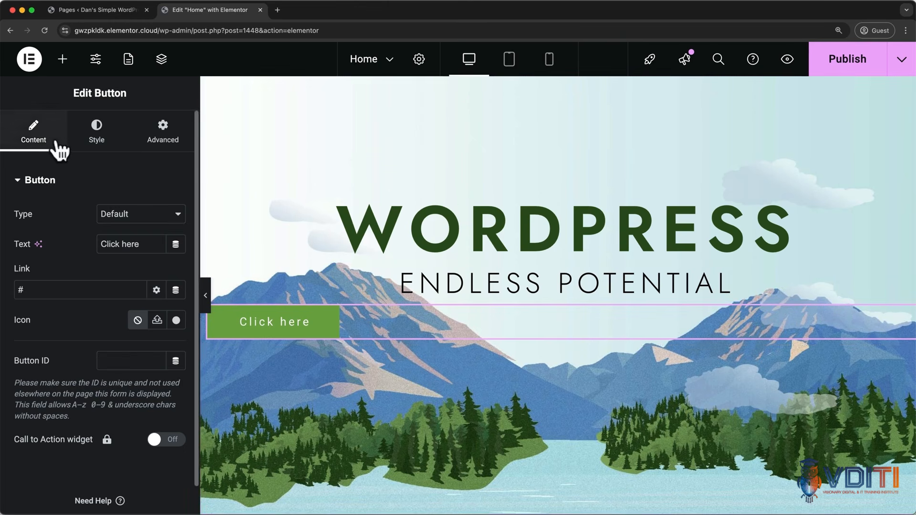
pyautogui.click(153, 216)
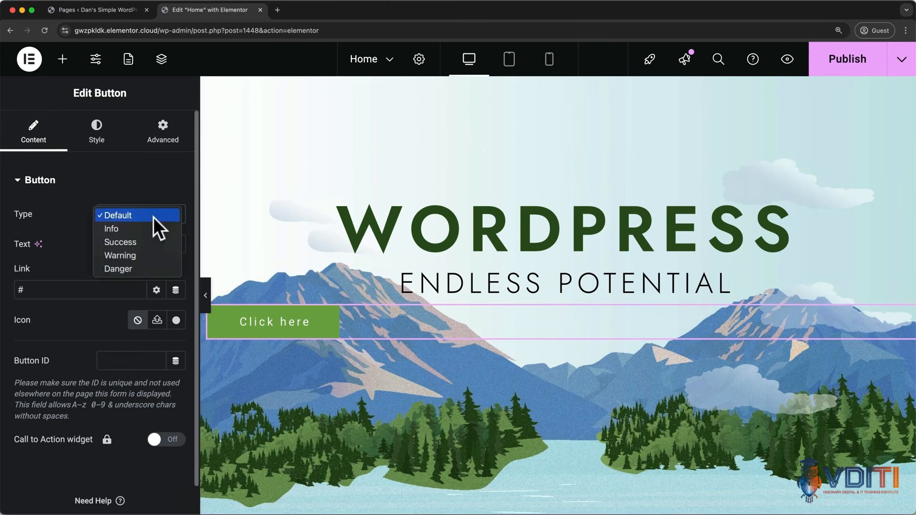
pyautogui.click(153, 217)
pyautogui.tripleClick(145, 244)
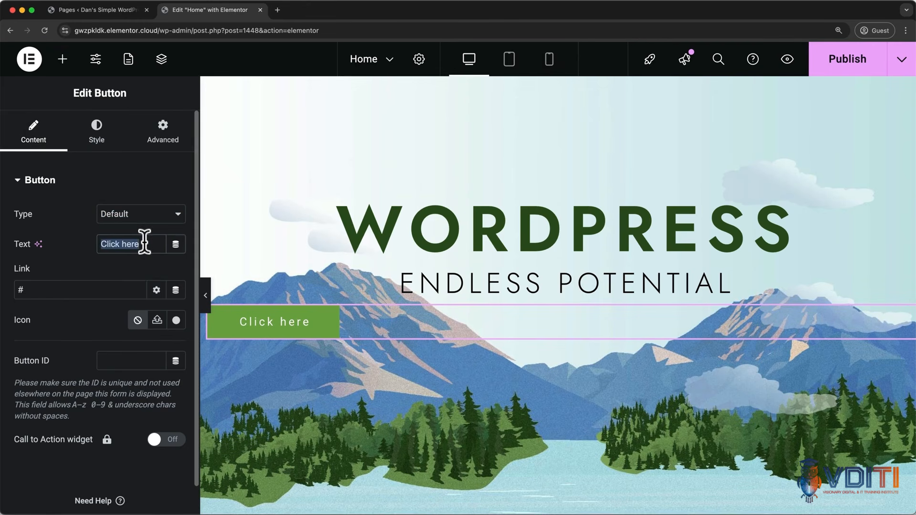
pyautogui.write('Get Word')
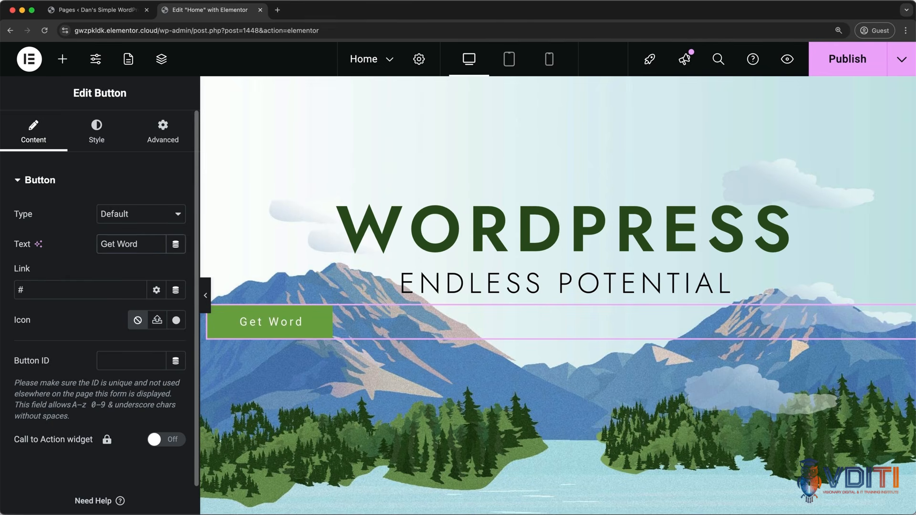
pyautogui.write('Press')
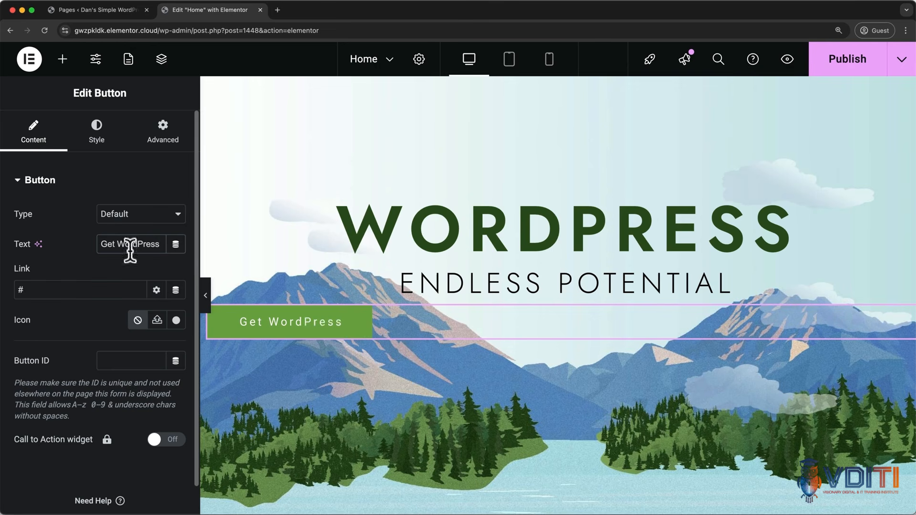
# Replace the # link of the Get WordPress button with a link to the site's Contact page
pyautogui.click(78, 283)
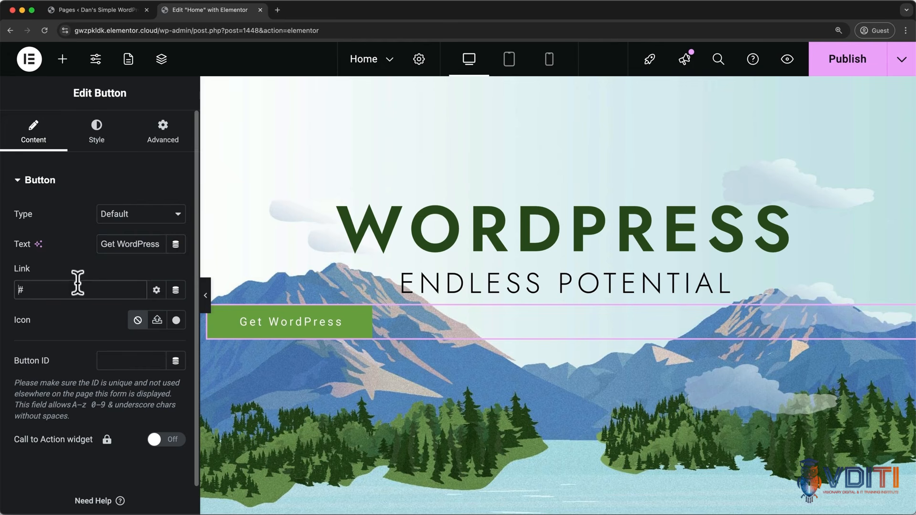
pyautogui.press('BackSpace')
pyautogui.write('contact')
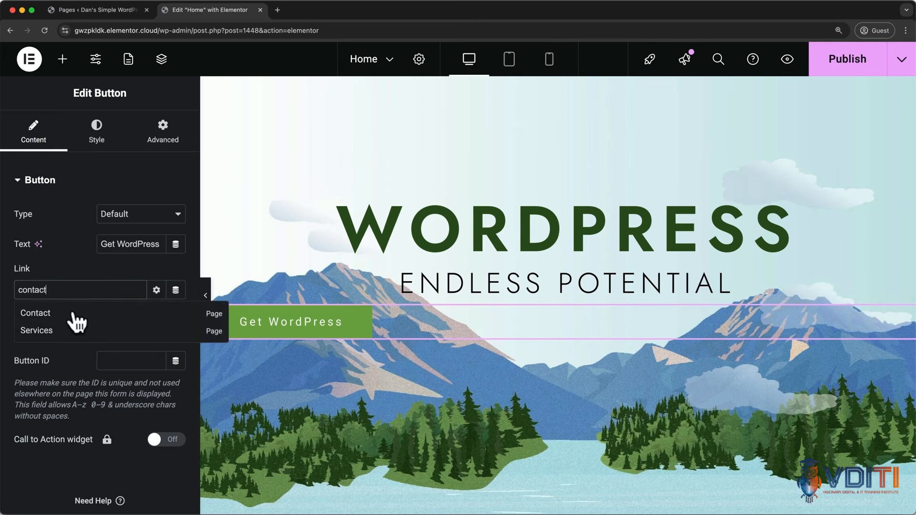
pyautogui.click(76, 315)
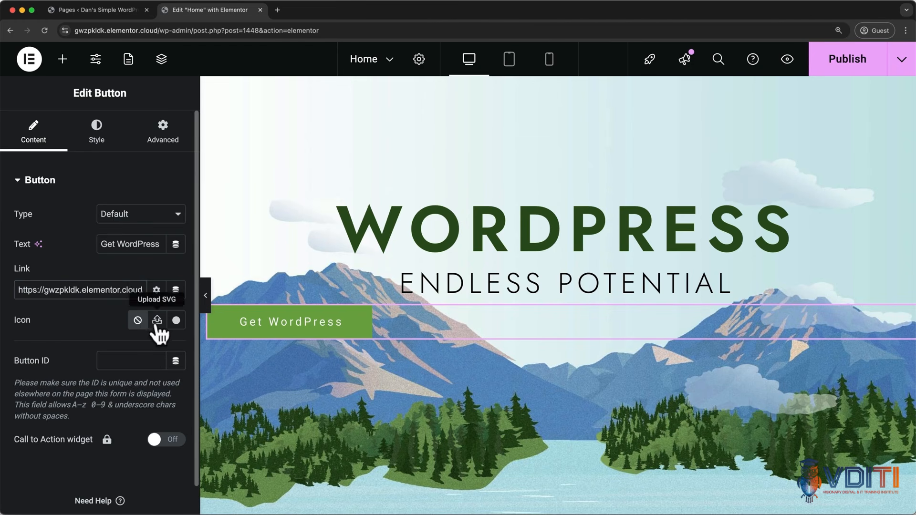
# Find the WordPress icons in the Font Awesome - Brands library, and insert the first one into the button
pyautogui.click(176, 321)
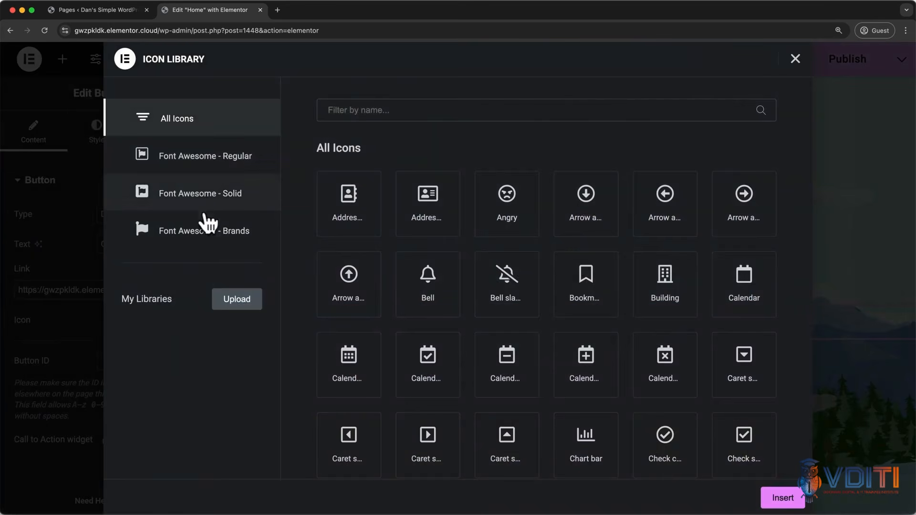
pyautogui.click(180, 244)
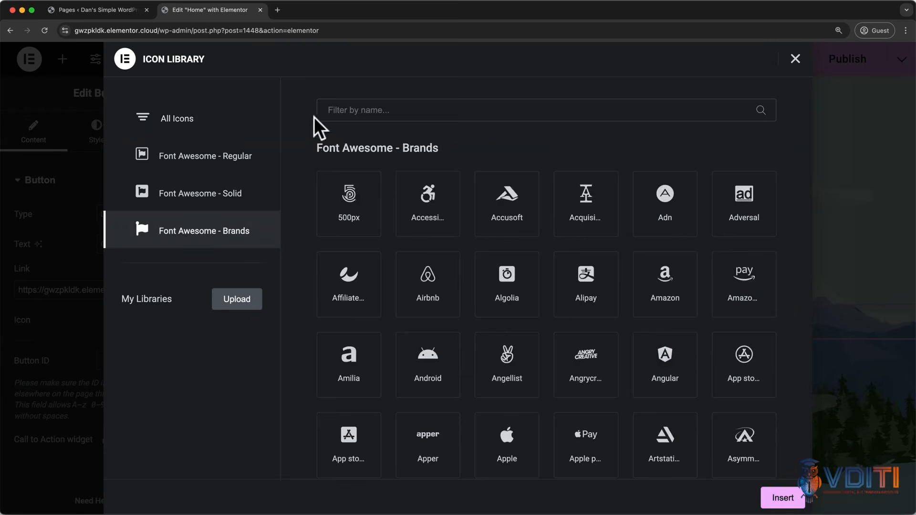
pyautogui.click(327, 108)
pyautogui.write('wordpres')
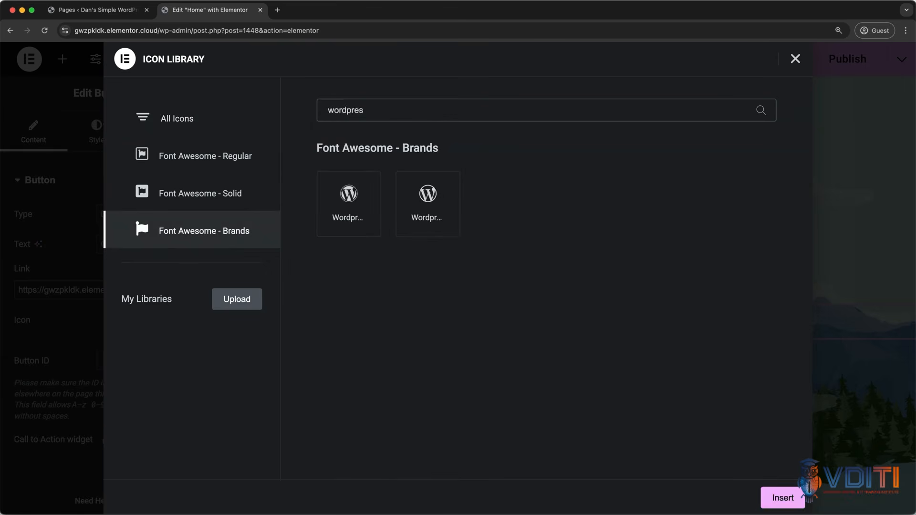
pyautogui.click(327, 219)
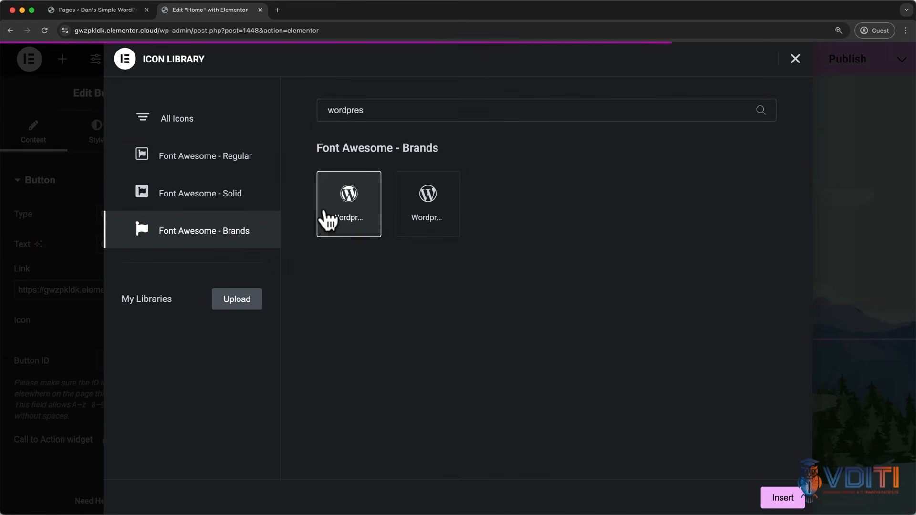
pyautogui.click(777, 498)
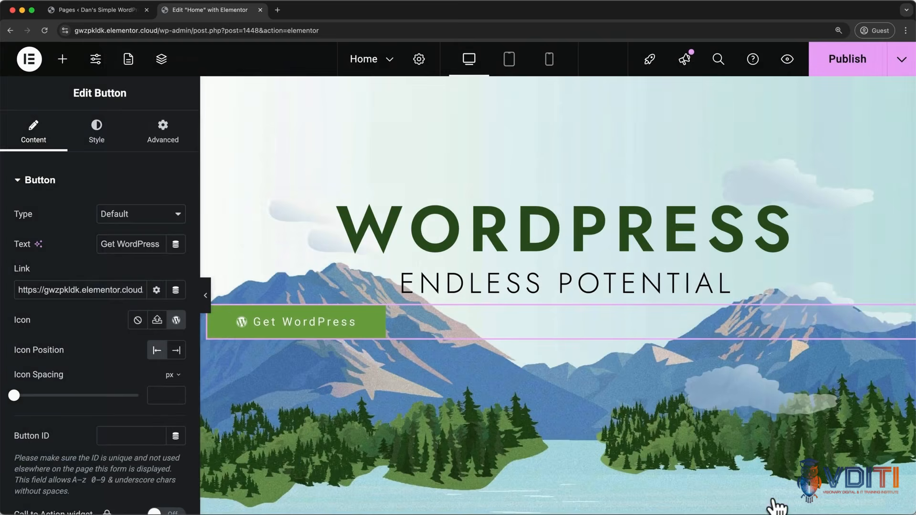
# Set the button's icon spacing to 7 px and its icon position to End
pyautogui.click(177, 351)
pyautogui.click(160, 352)
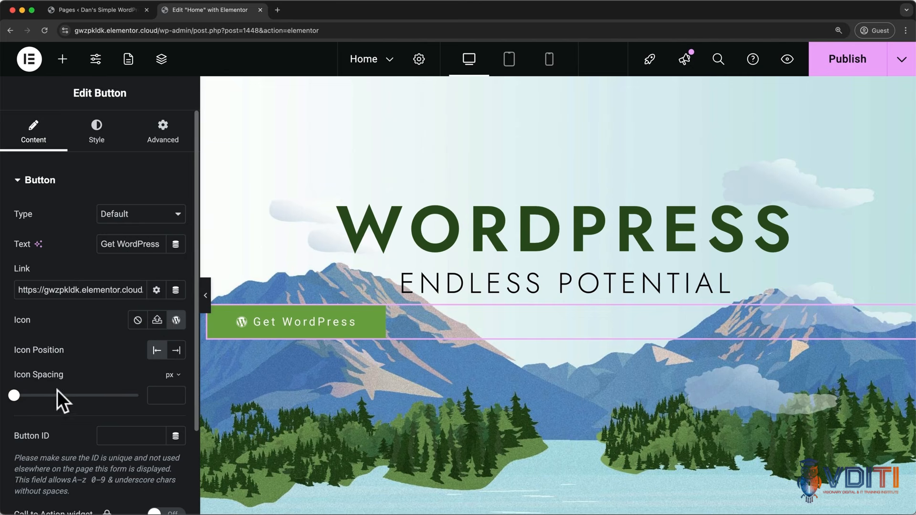
pyautogui.moveTo(15, 395)
pyautogui.mouseDown()
pyautogui.moveTo(46, 395)
pyautogui.moveTo(31, 395)
pyautogui.mouseUp()
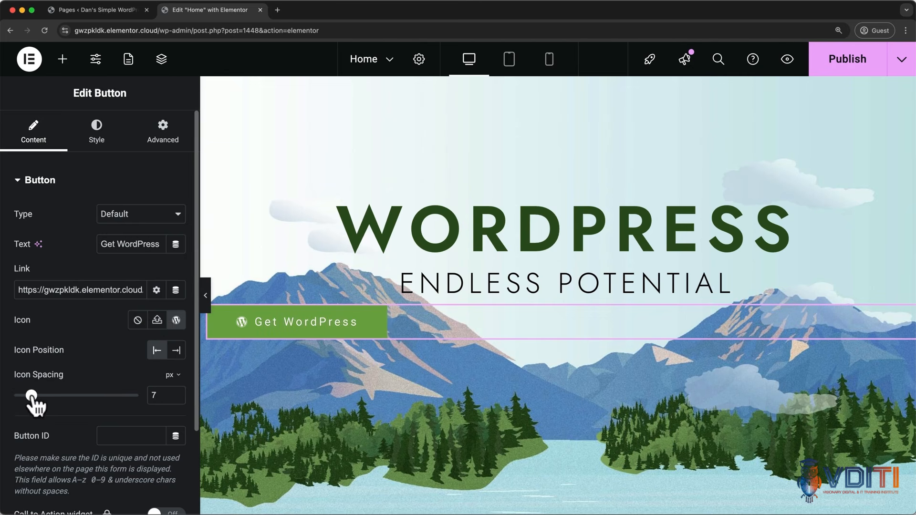
pyautogui.click(176, 353)
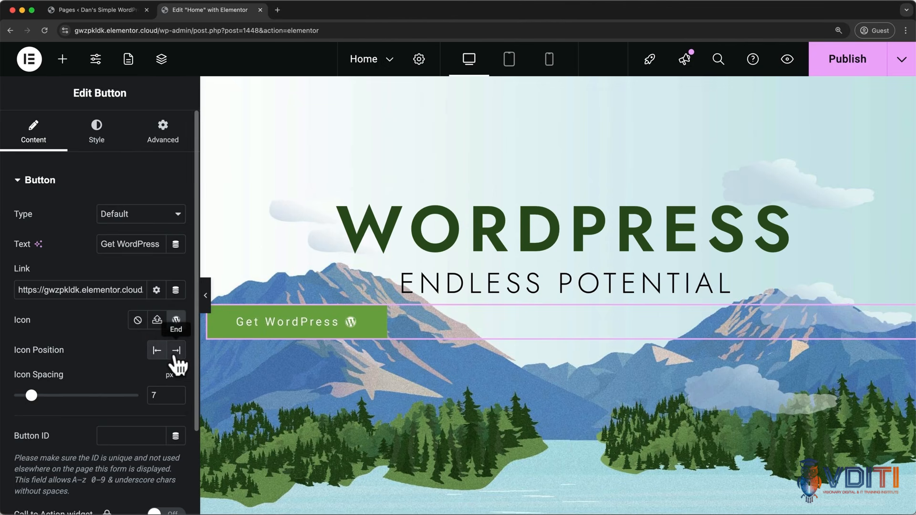
# Center the Get WordPress button in the hero section, and set its typography to Arial at 25 px
pyautogui.click(98, 147)
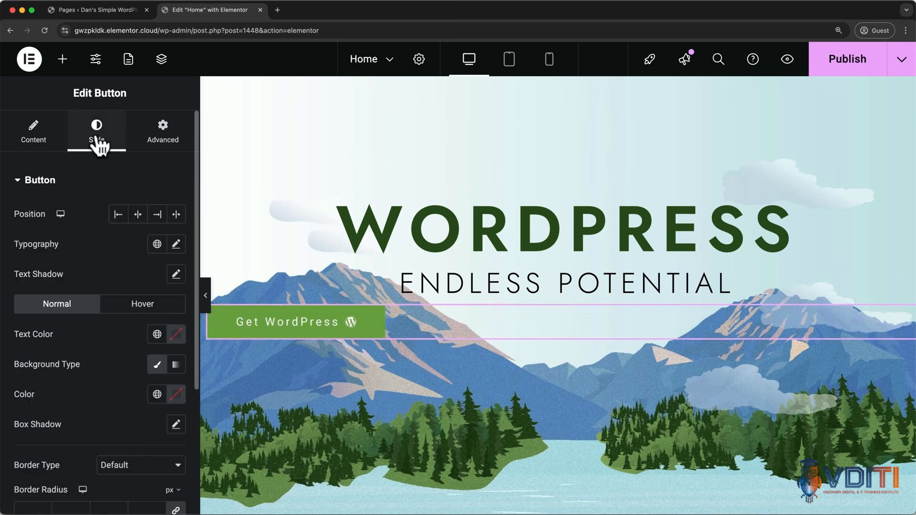
pyautogui.click(139, 215)
pyautogui.click(176, 245)
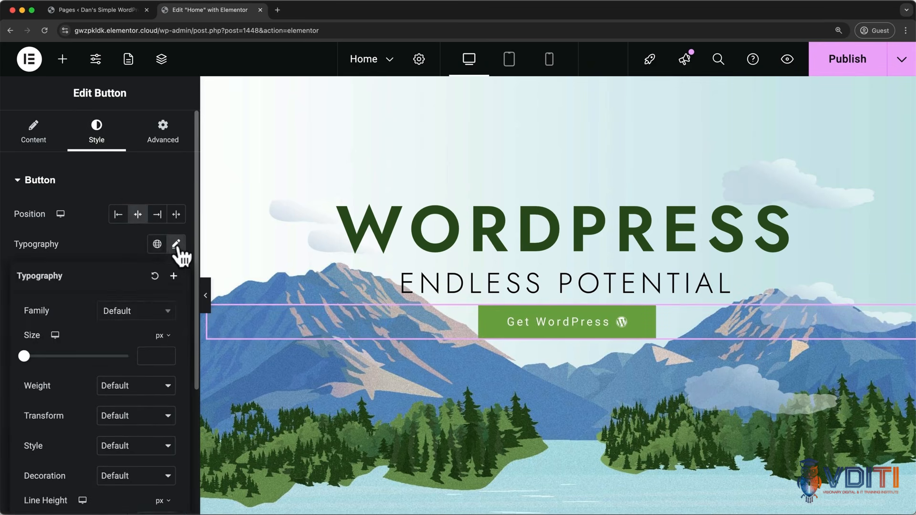
pyautogui.click(168, 311)
pyautogui.click(115, 384)
pyautogui.moveTo(24, 357); pyautogui.dragTo(36, 357)
# Set the button text's weight to 700 (Bold) and its letter spacing to -0.4 px, and close the typography settings
pyautogui.click(146, 381)
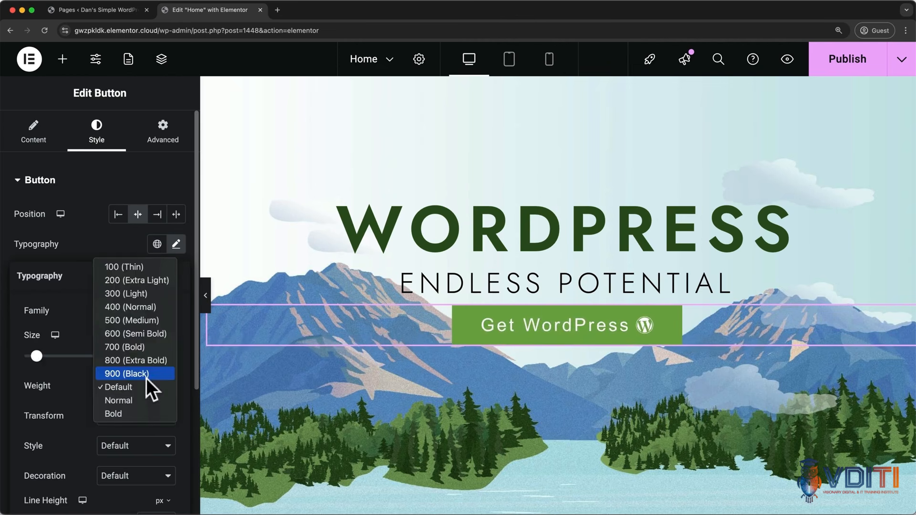
pyautogui.click(144, 349)
pyautogui.scroll(-4, 144, 350)
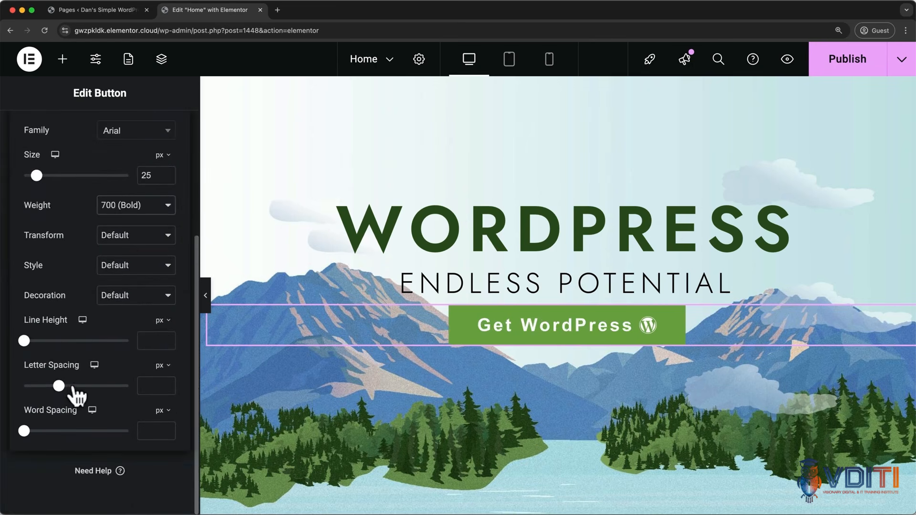
pyautogui.moveTo(59, 385); pyautogui.dragTo(56, 386)
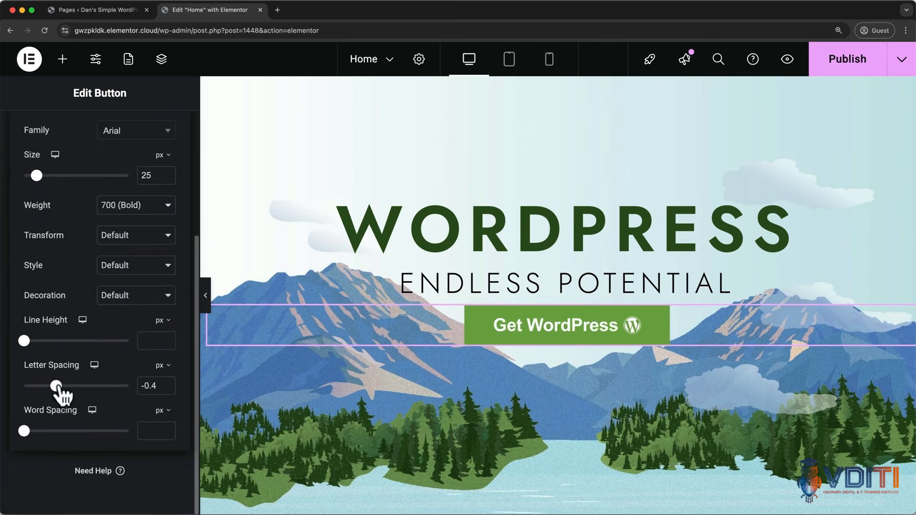
pyautogui.scroll(4, 59, 382)
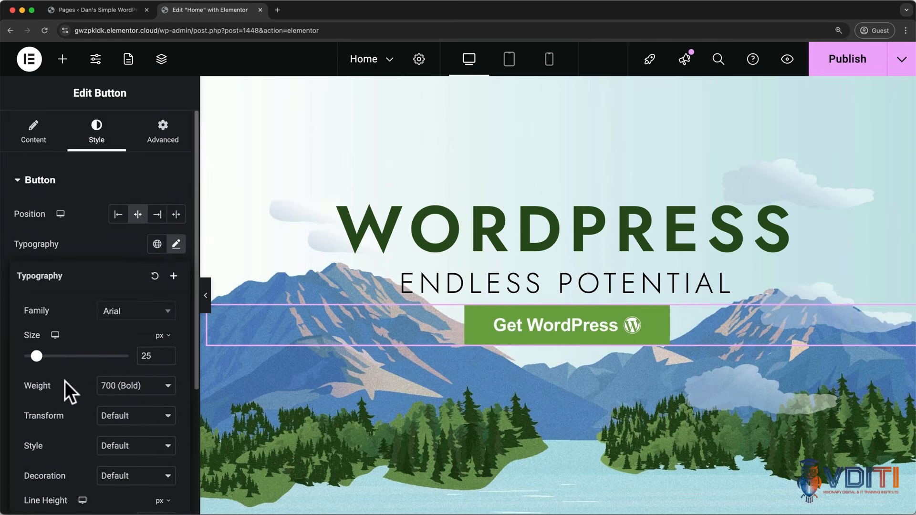
pyautogui.click(176, 244)
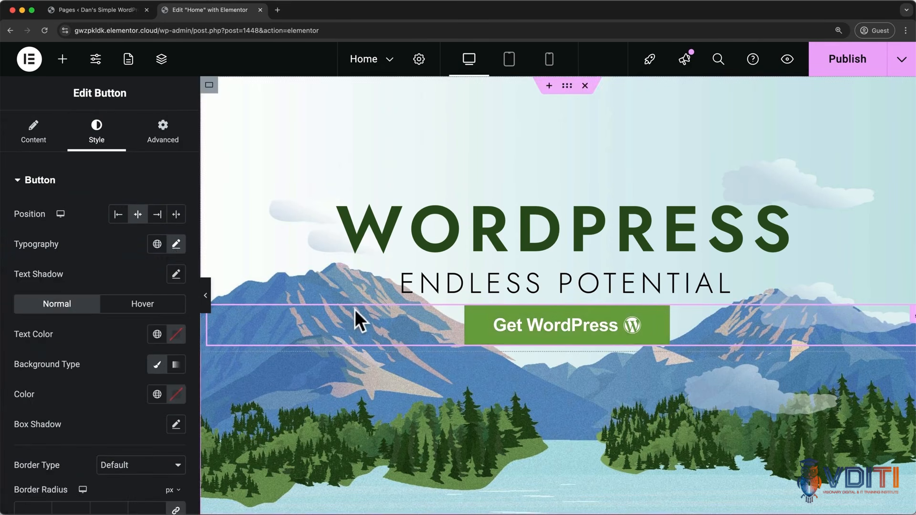
# Try a dark #361A1A background on the Get WordPress button, and set its background to the global Accent color instead
pyautogui.click(178, 395)
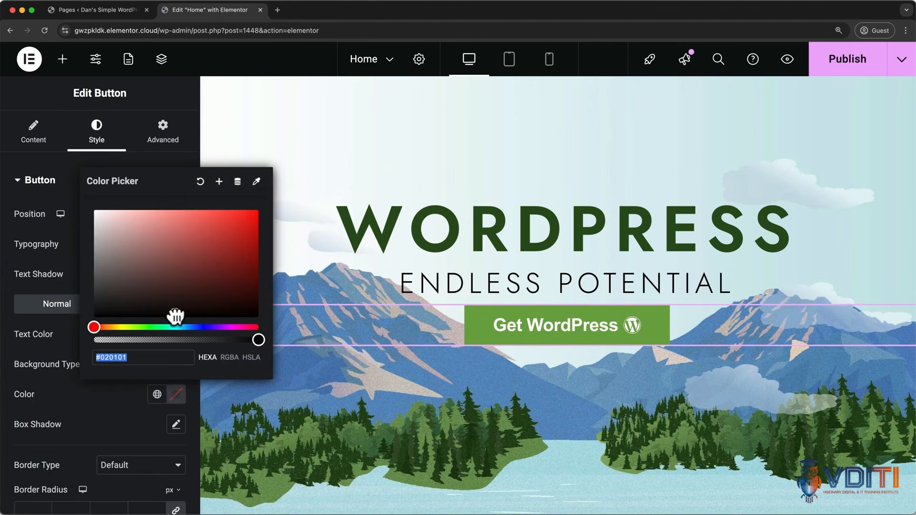
pyautogui.moveTo(176, 315)
pyautogui.mouseDown()
pyautogui.moveTo(184, 280)
pyautogui.moveTo(201, 268)
pyautogui.moveTo(180, 293)
pyautogui.mouseUp()
pyautogui.click(118, 397)
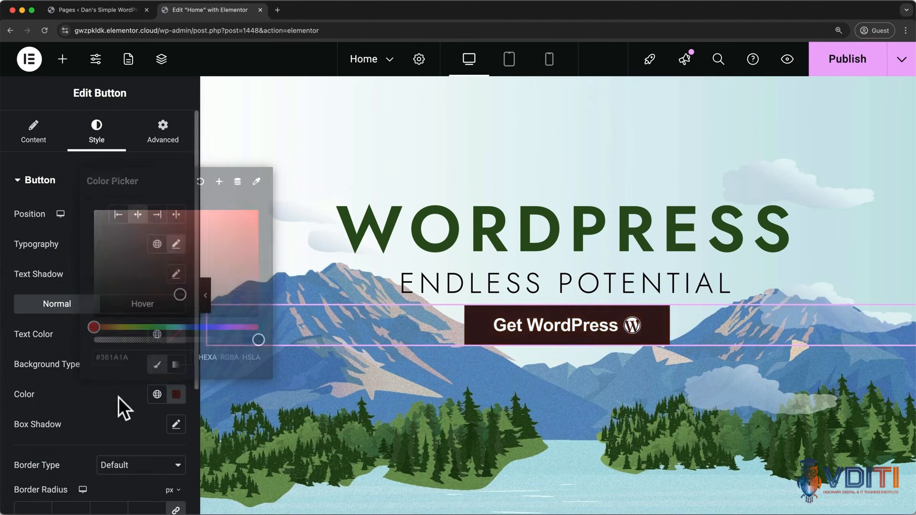
pyautogui.click(156, 397)
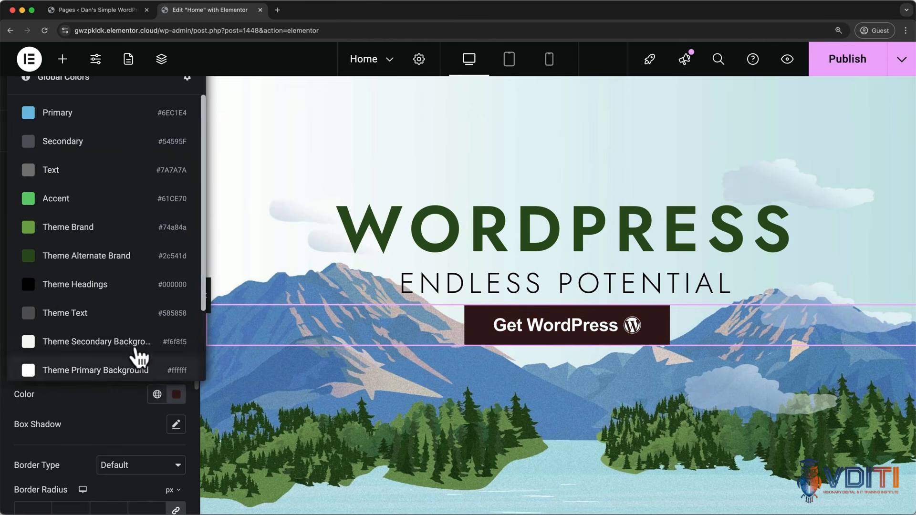
pyautogui.click(103, 206)
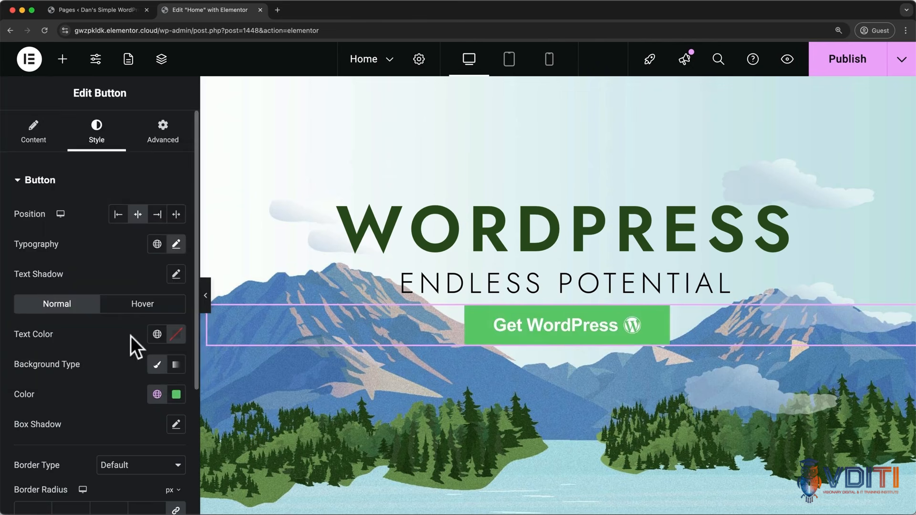
# Give the button a box shadow with spread -3 and blur 8, and lower the shadow color's opacity
pyautogui.click(176, 424)
pyautogui.scroll(-5, 119, 423)
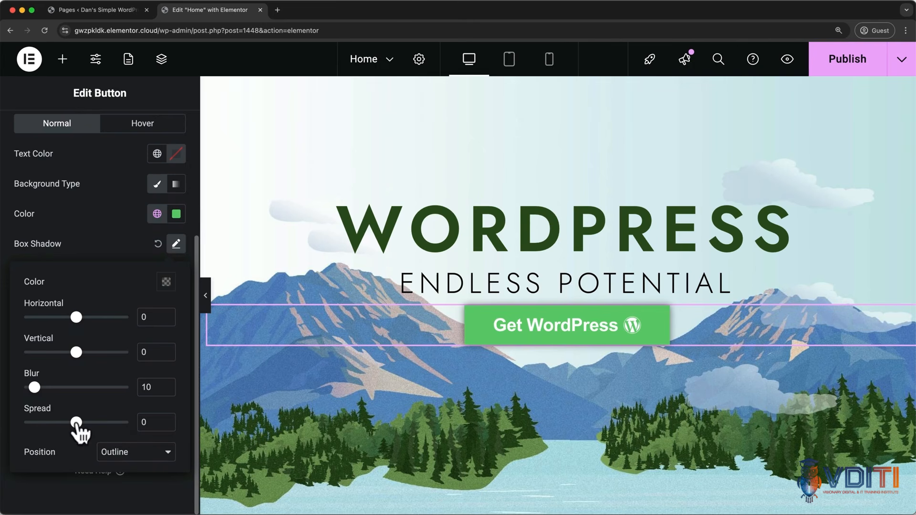
pyautogui.moveTo(77, 424); pyautogui.dragTo(74, 423)
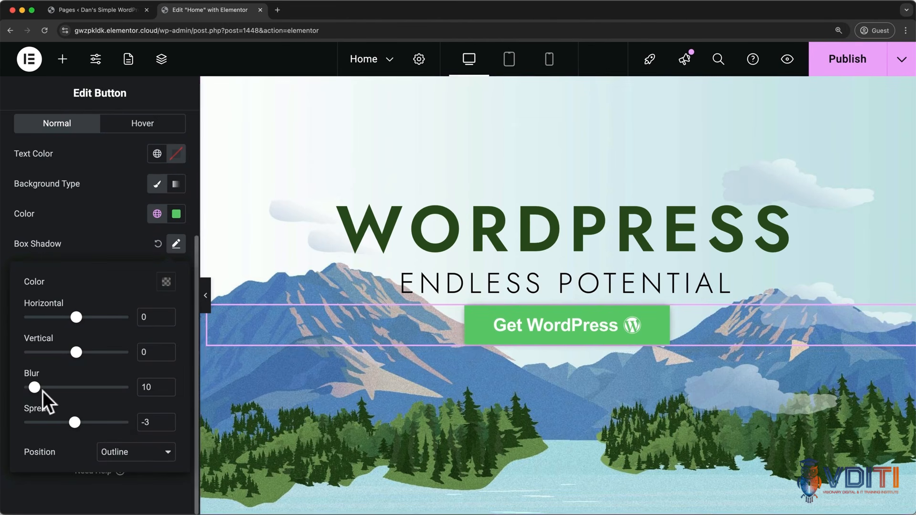
pyautogui.moveTo(34, 387)
pyautogui.mouseDown()
pyautogui.moveTo(49, 388)
pyautogui.moveTo(32, 387)
pyautogui.mouseUp()
pyautogui.click(165, 282)
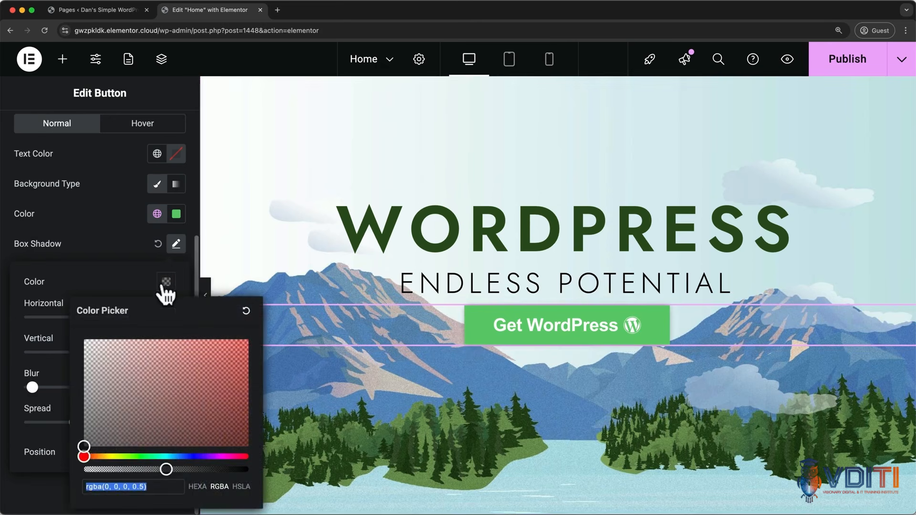
pyautogui.click(167, 470)
pyautogui.moveTo(166, 471); pyautogui.dragTo(124, 467)
pyautogui.click(121, 264)
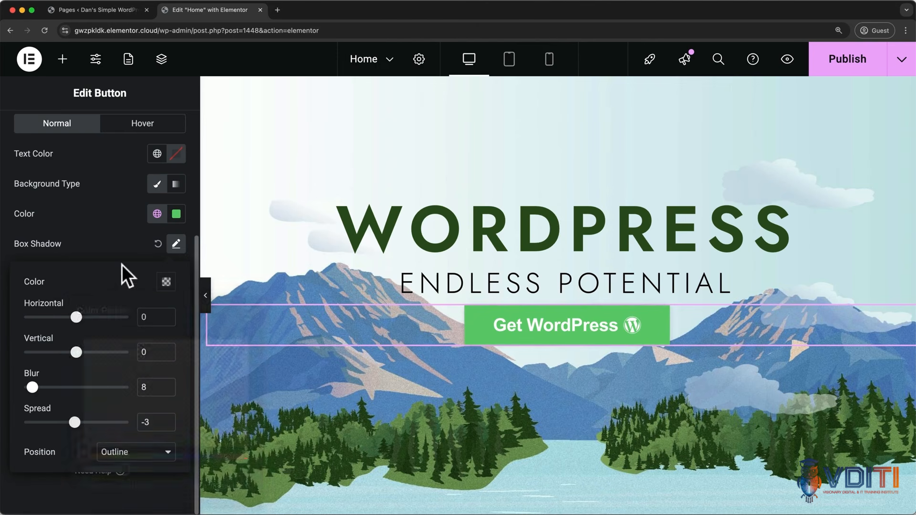
pyautogui.click(175, 248)
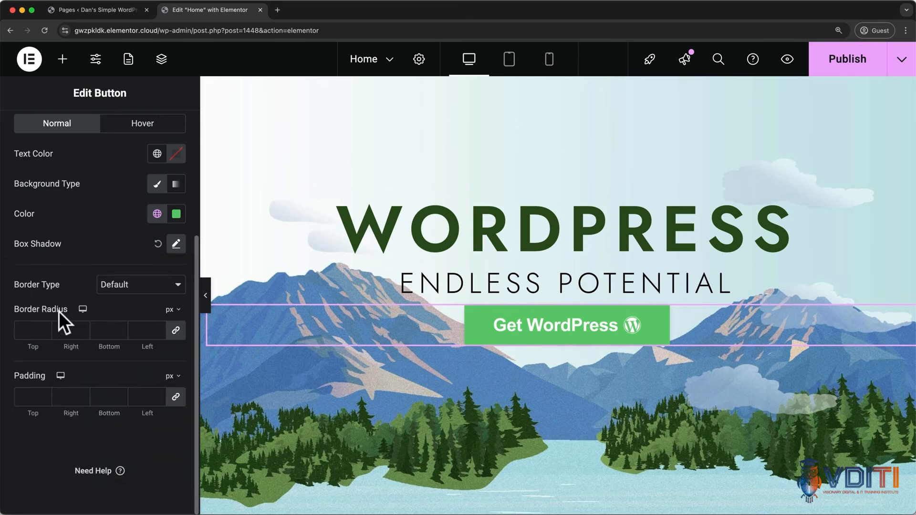
# Try border radii of 36 and 12 px on the button, and settle on 5 px for all corners
pyautogui.click(36, 329)
pyautogui.write('36')
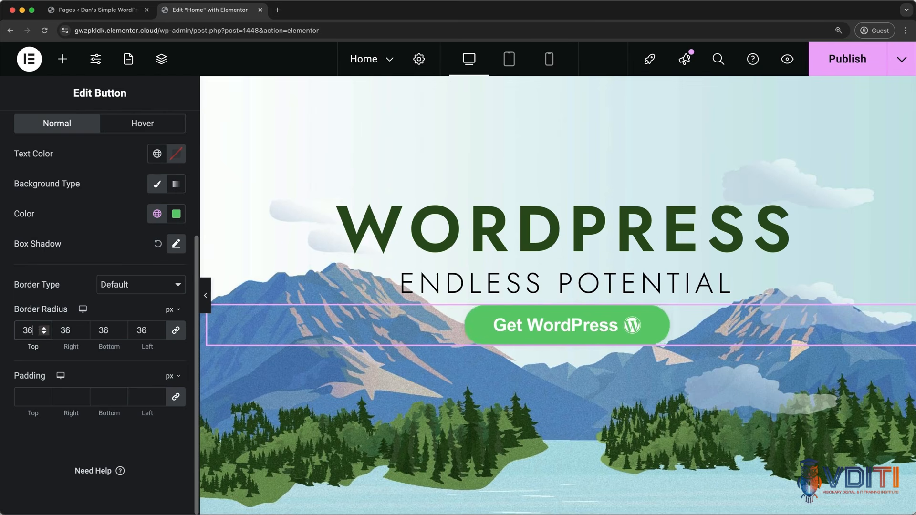
pyautogui.press('BackSpace')
pyautogui.press('BackSpace')
pyautogui.write('12')
pyautogui.press('Down')
pyautogui.press('Down')
pyautogui.press('Down')
pyautogui.press('Down')
pyautogui.press('Down')
pyautogui.press('Down')
pyautogui.press('Down')
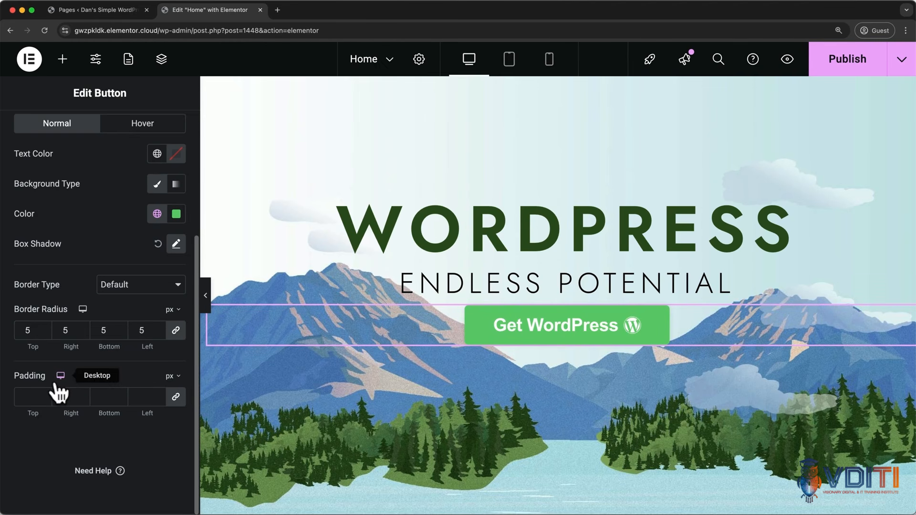
# Unlink the button's padding values, and set top and bottom to 15 px and right and left to 25 px
pyautogui.click(175, 396)
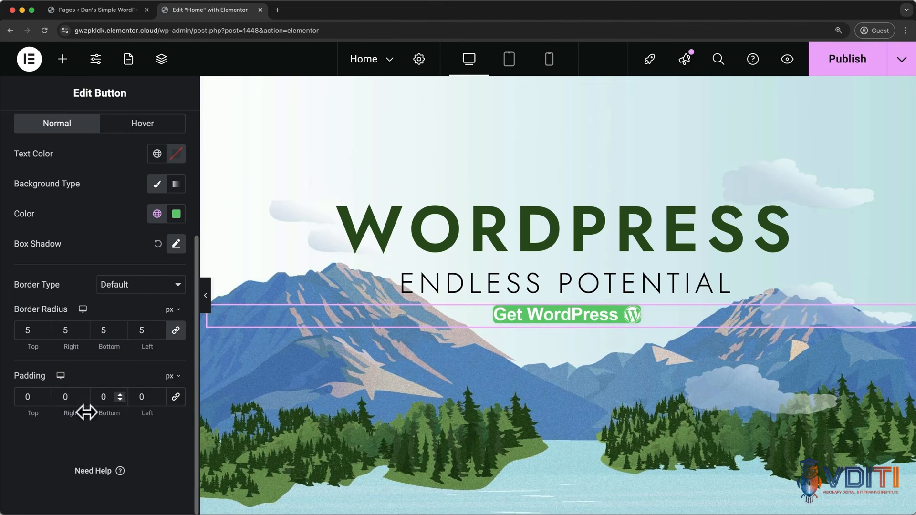
pyautogui.click(37, 398)
pyautogui.write('15')
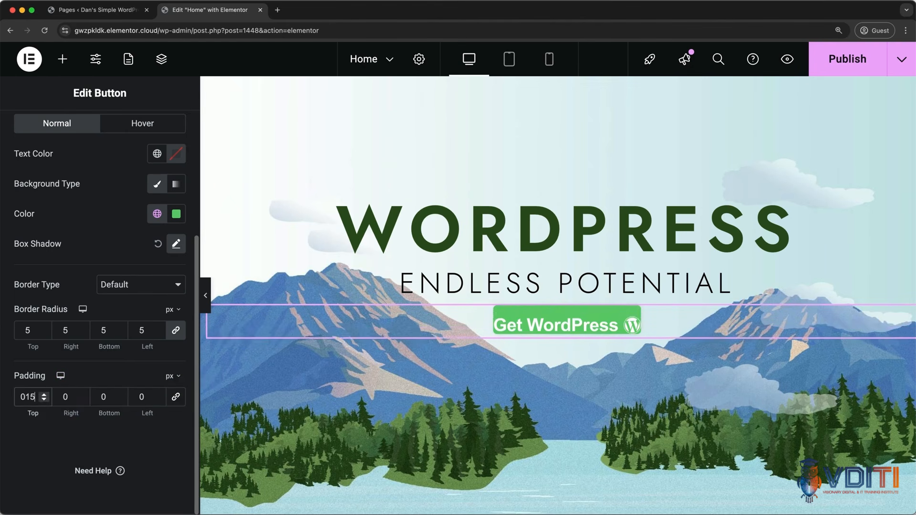
pyautogui.click(107, 397)
pyautogui.write('15')
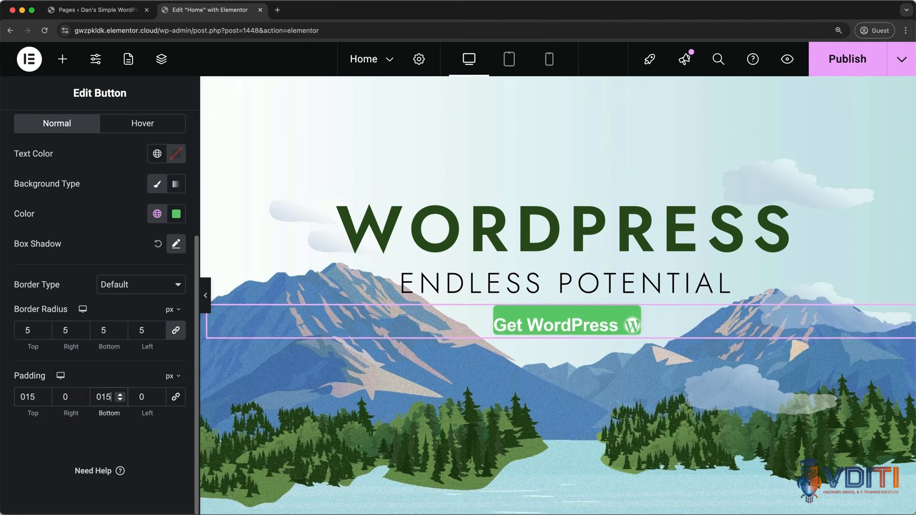
pyautogui.click(76, 394)
pyautogui.write('25')
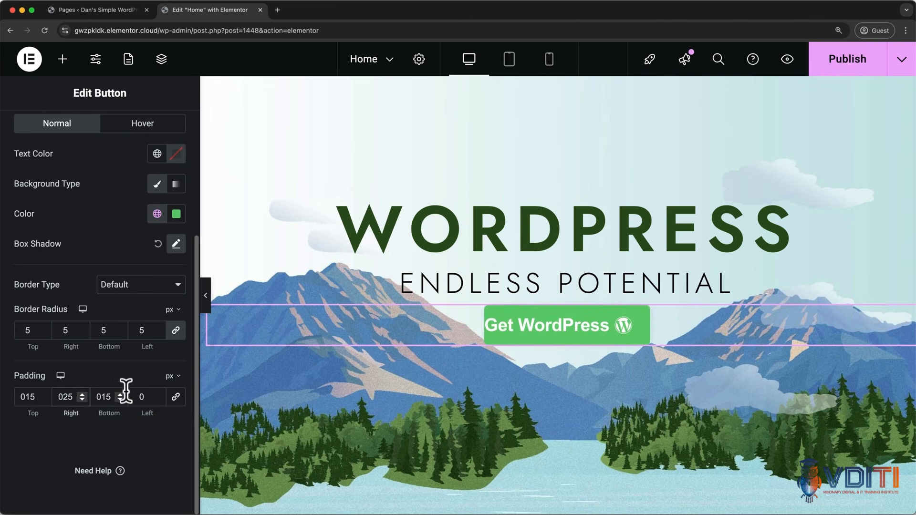
pyautogui.click(144, 396)
pyautogui.write('25')
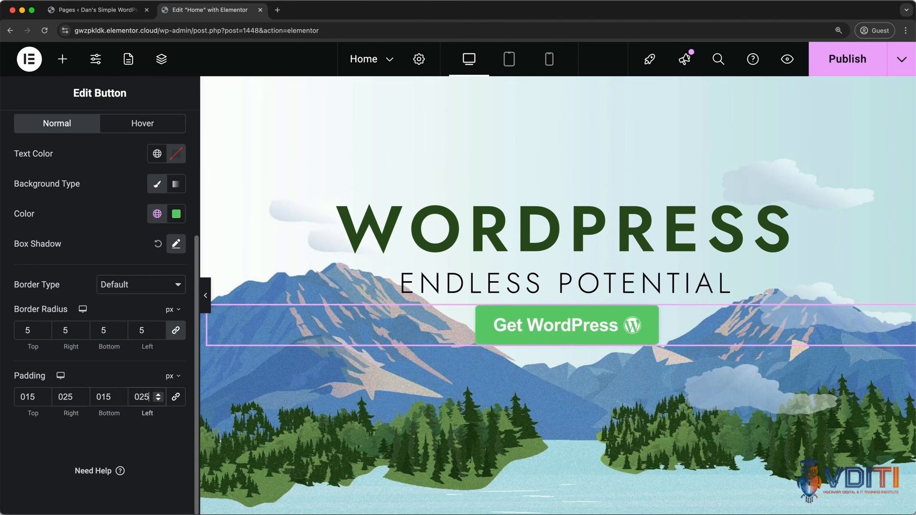
# Enable a box shadow with default values for the button's hover state
pyautogui.click(149, 132)
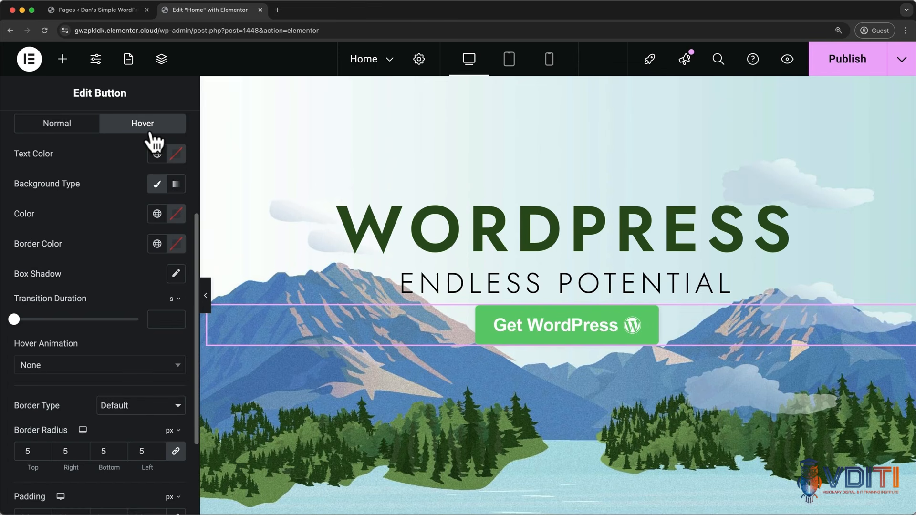
pyautogui.click(175, 274)
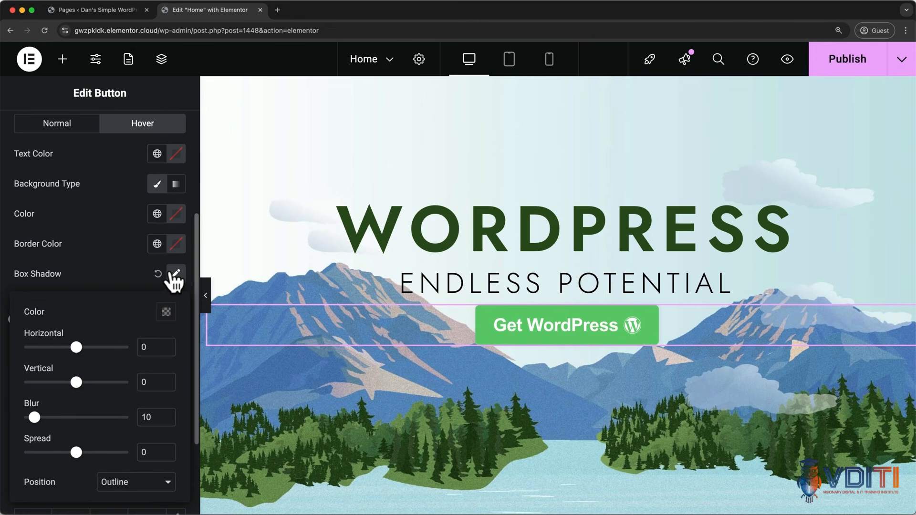
pyautogui.click(176, 275)
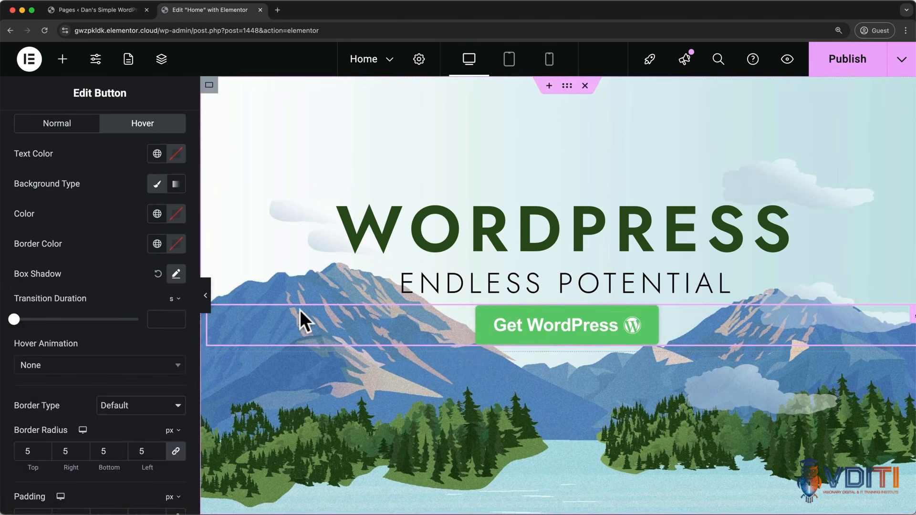
# Set the button's hover background to a darker shade of the Accent green, and its transition duration to 0.1 s
pyautogui.click(157, 214)
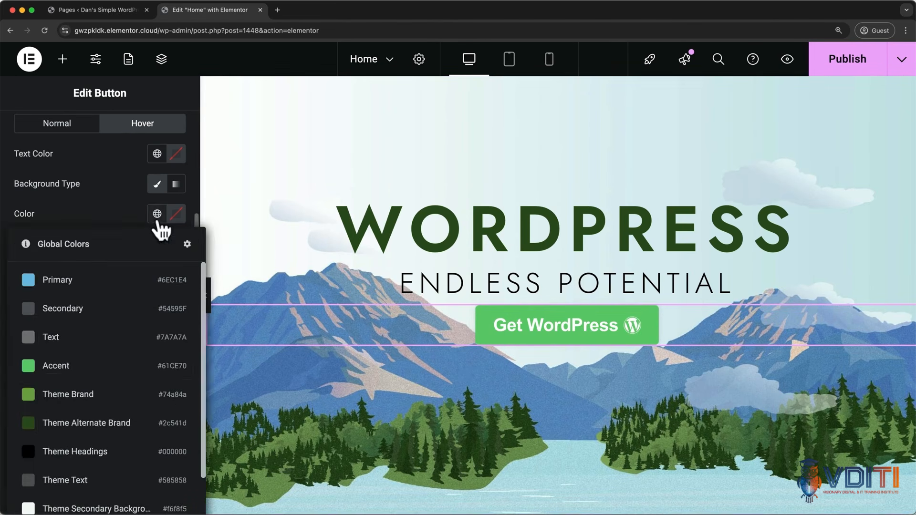
pyautogui.click(92, 367)
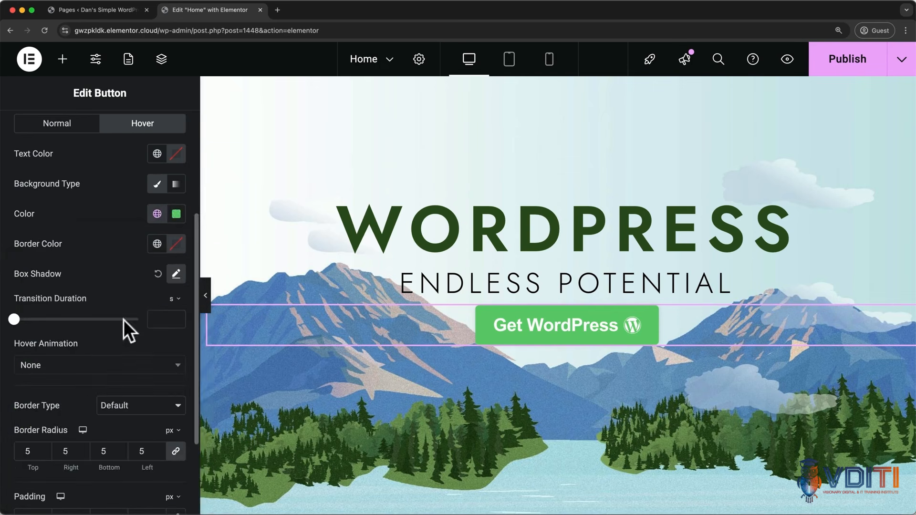
pyautogui.click(176, 215)
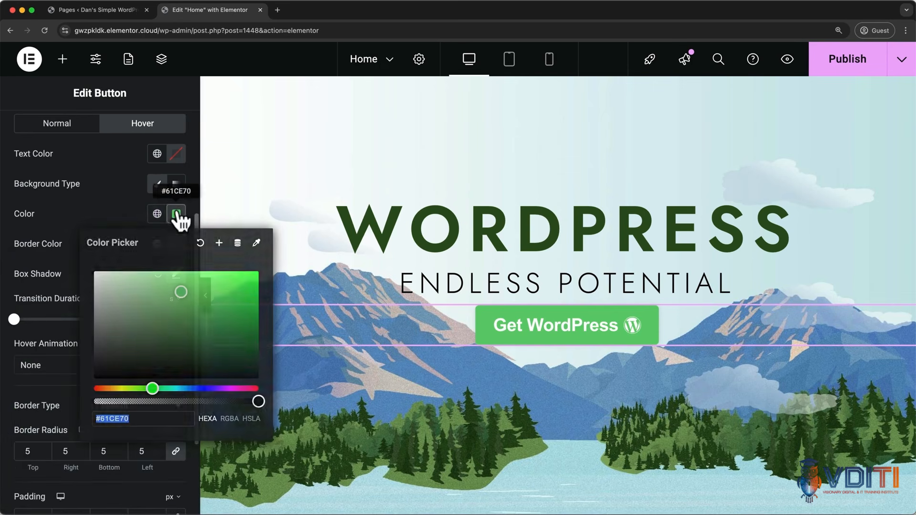
pyautogui.click(191, 303)
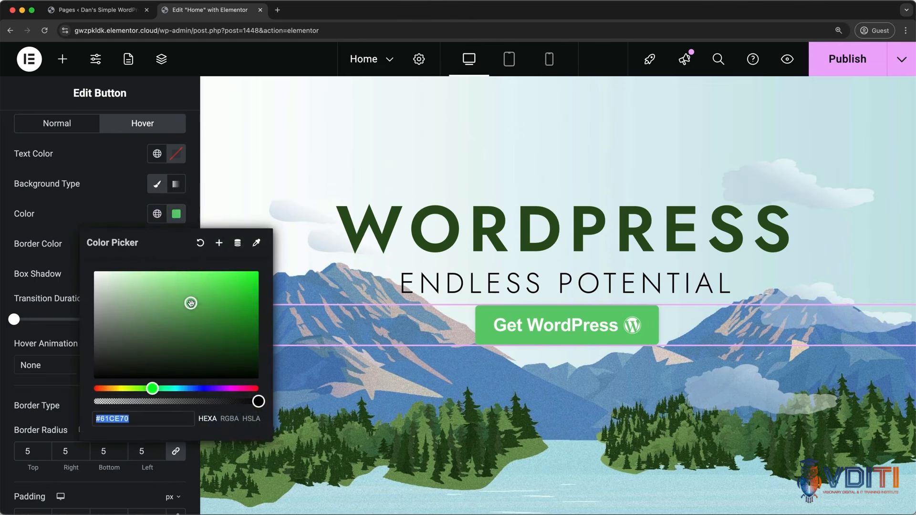
pyautogui.click(105, 210)
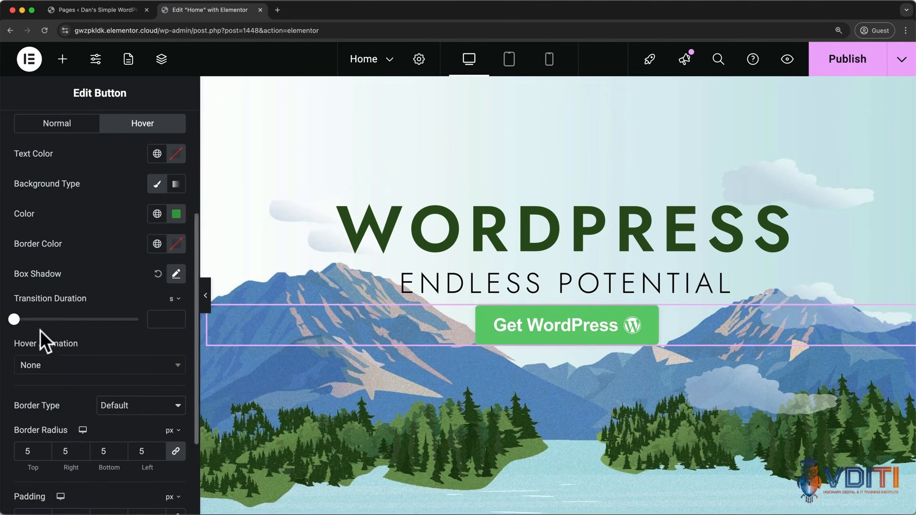
pyautogui.moveTo(15, 319); pyautogui.dragTo(64, 320)
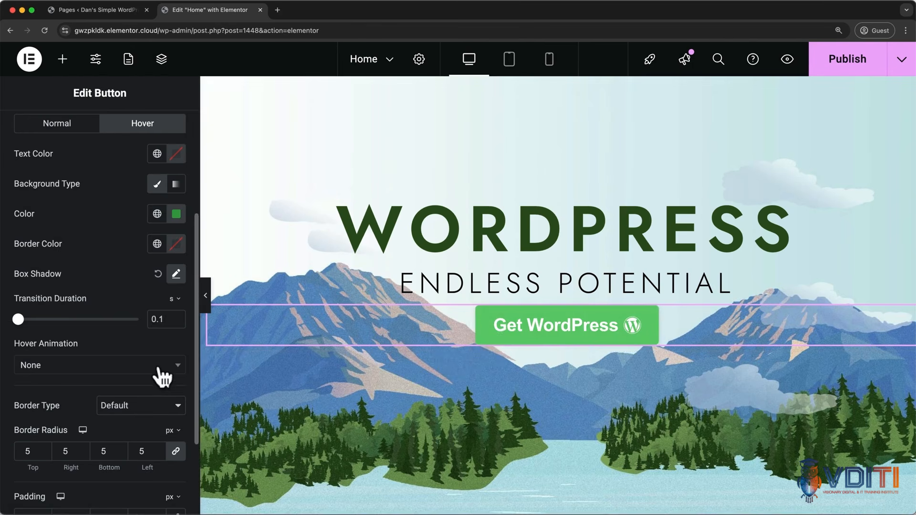
# Try the Pulse Shrink hover animation on the button, and clear it back to None
pyautogui.click(161, 374)
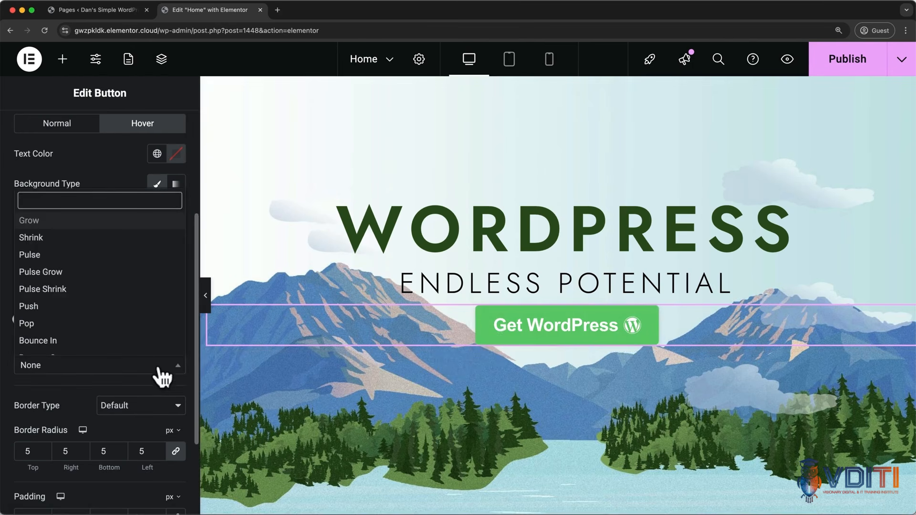
pyautogui.click(105, 291)
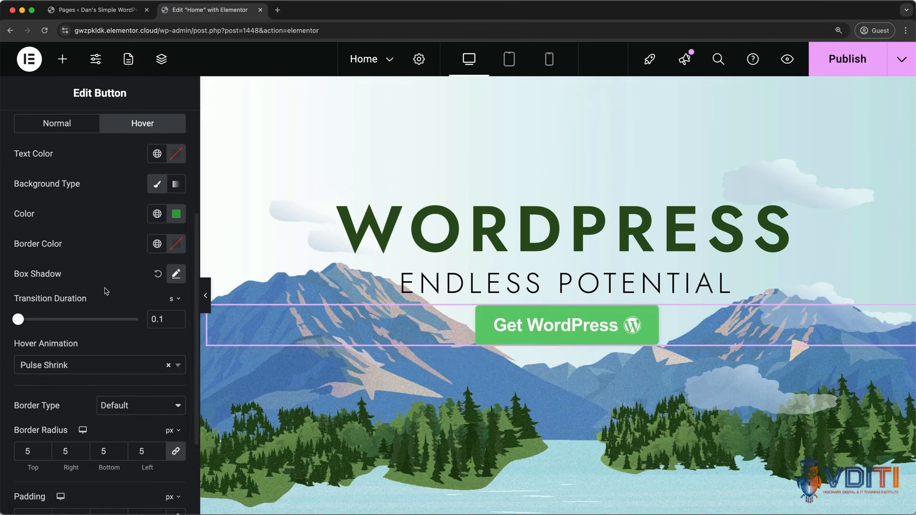
pyautogui.click(172, 372)
pyautogui.click(150, 382)
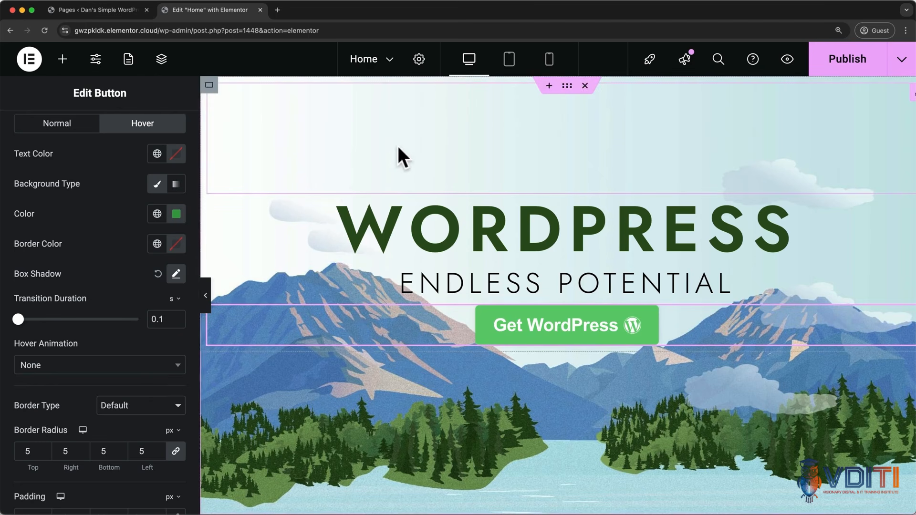
# Open the image chooser for the Web Design service image and browse its media library and stock image sources
pyautogui.scroll(-10, 696, 199)
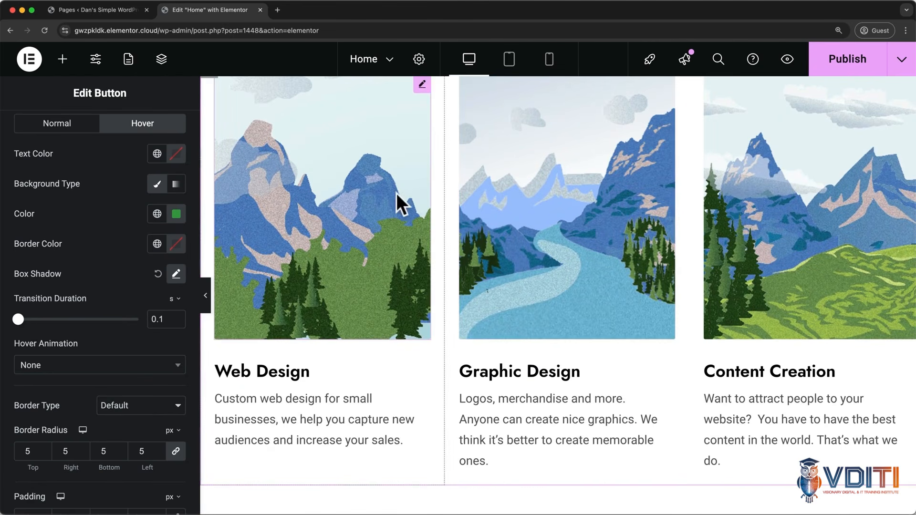
pyautogui.scroll(2, 395, 193)
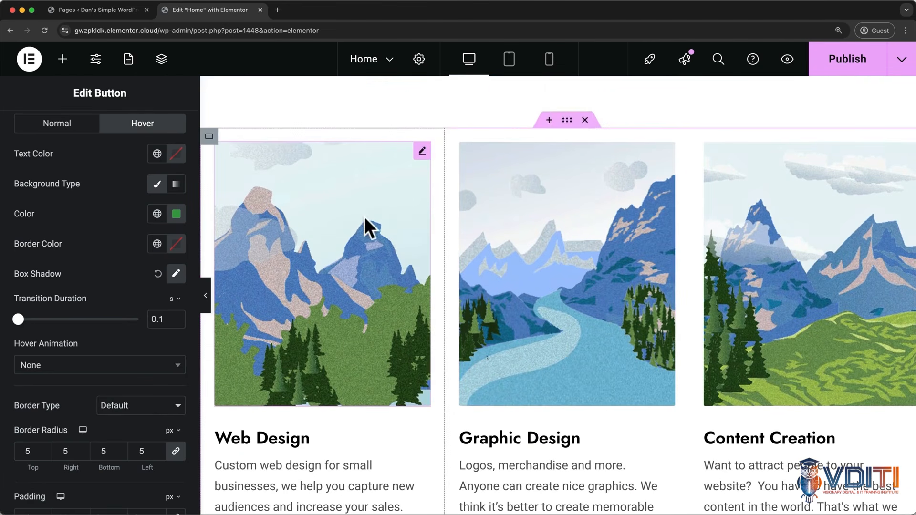
pyautogui.click(362, 218)
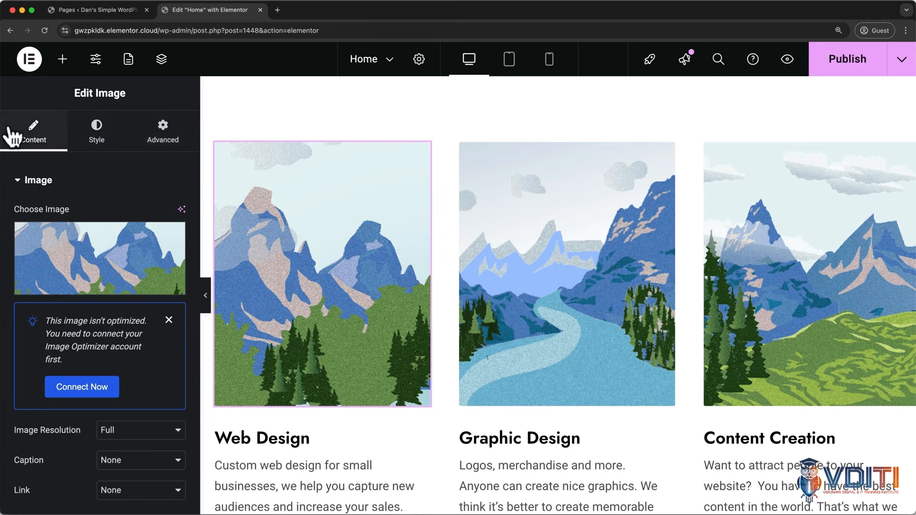
pyautogui.moveTo(73, 245)
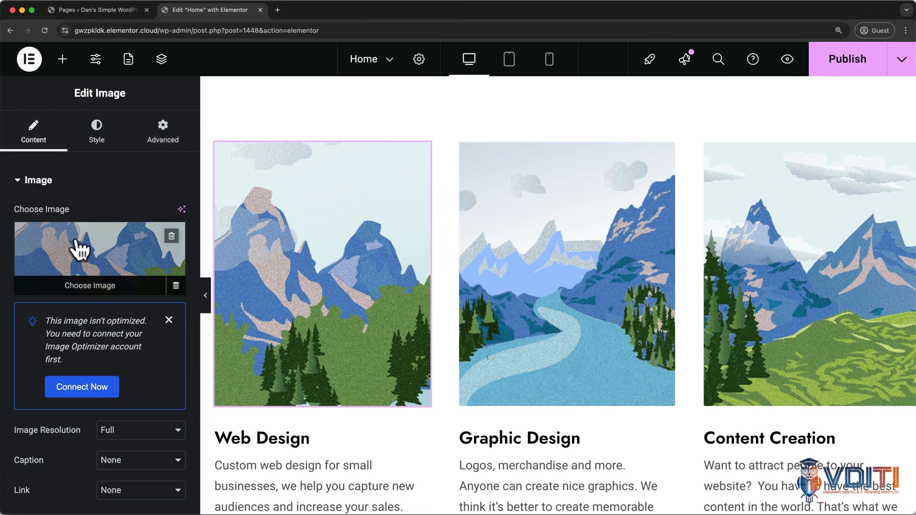
pyautogui.click(93, 286)
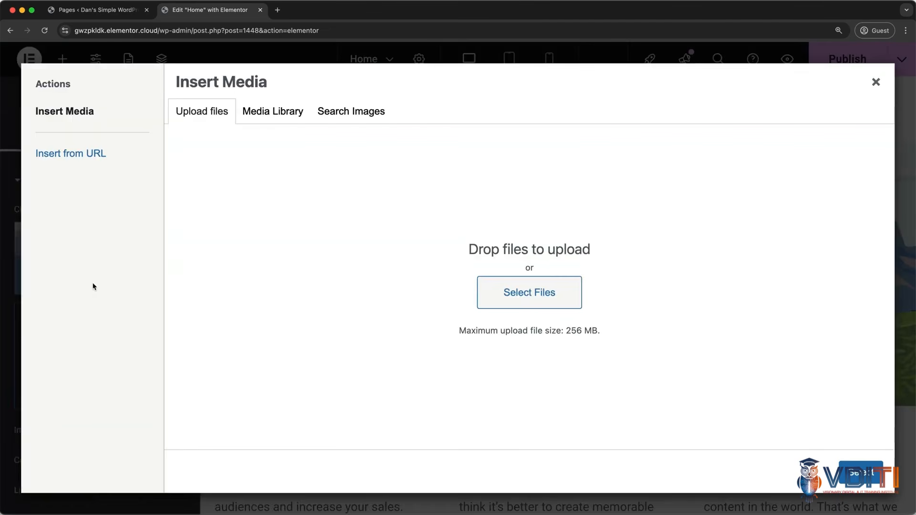
pyautogui.click(269, 119)
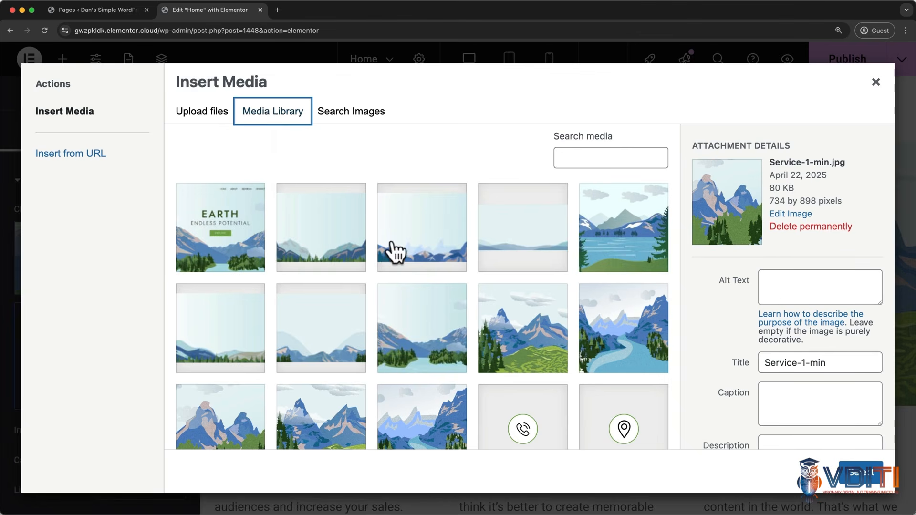
pyautogui.click(353, 115)
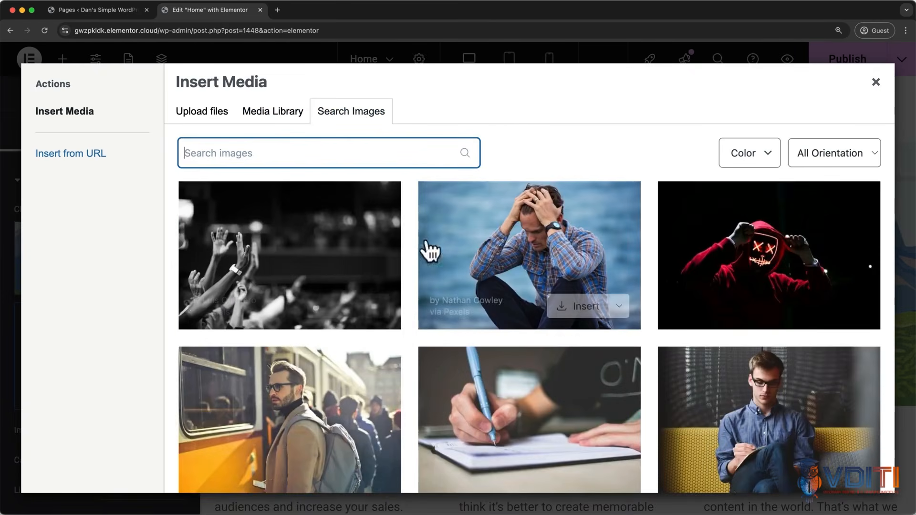
pyautogui.moveTo(382, 314)
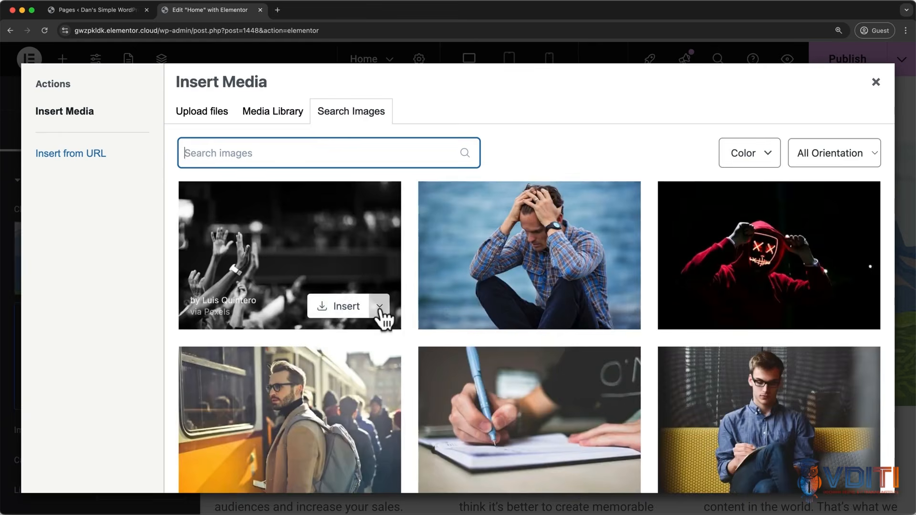
# Upload 1_web_design.png from the Downloads folder and insert it as the Web Design service image
pyautogui.click(214, 121)
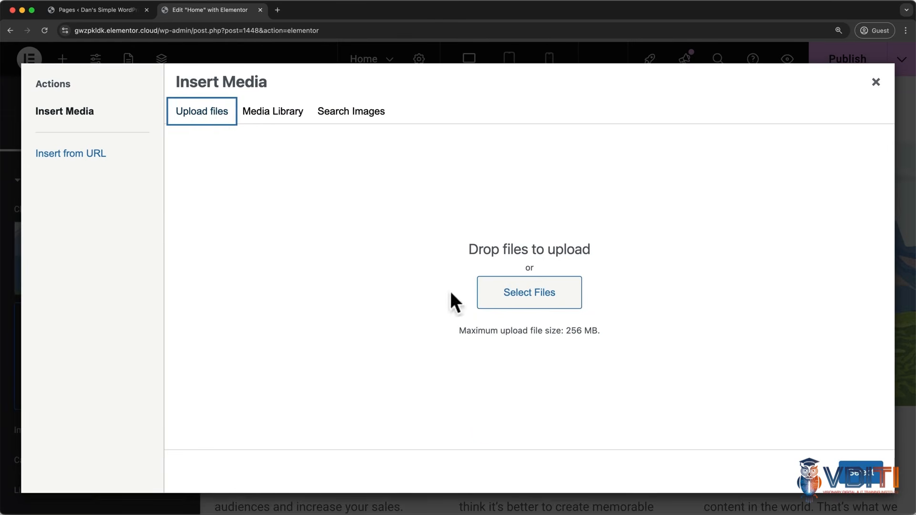
pyautogui.click(487, 301)
pyautogui.click(523, 136)
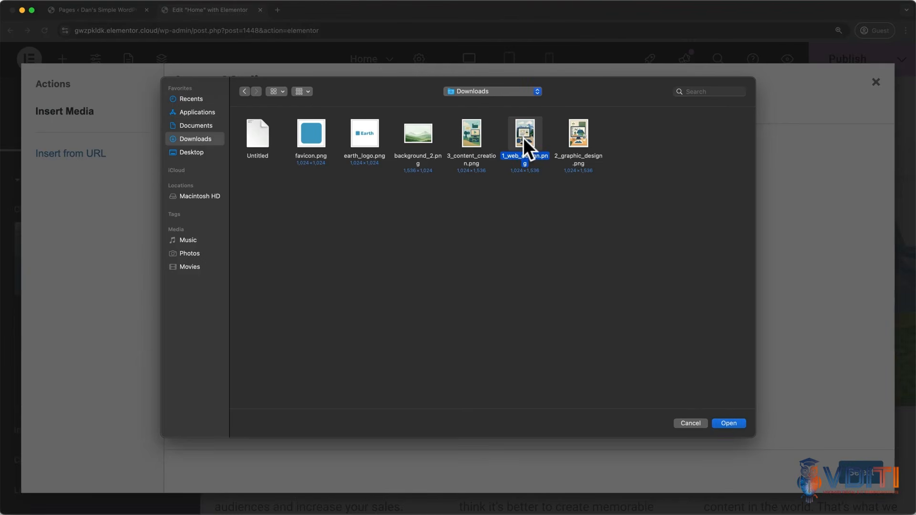
pyautogui.click(729, 423)
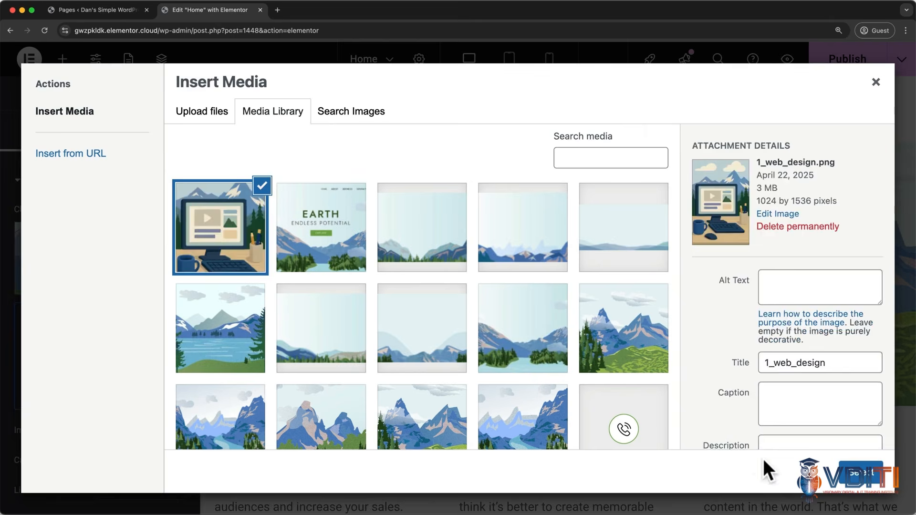
pyautogui.click(859, 483)
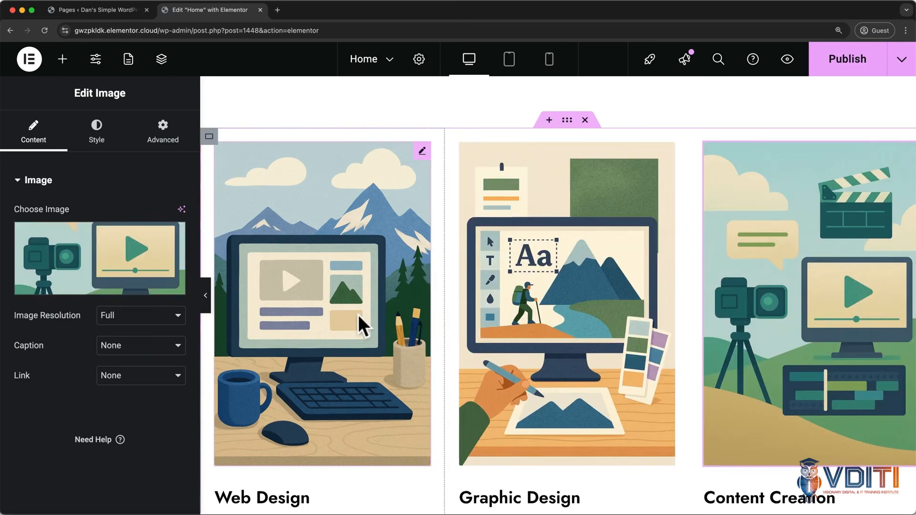
# Set the Web Design image's width to 88% in its style settings
pyautogui.click(358, 314)
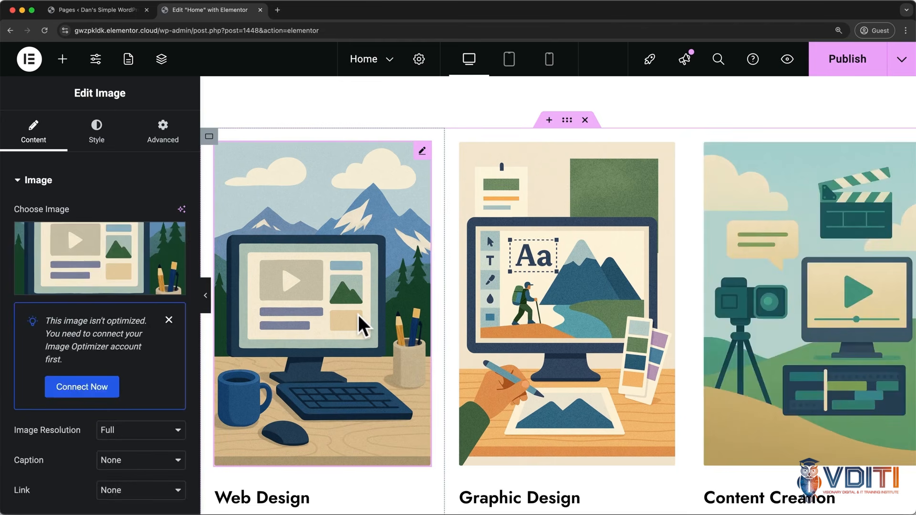
pyautogui.click(78, 140)
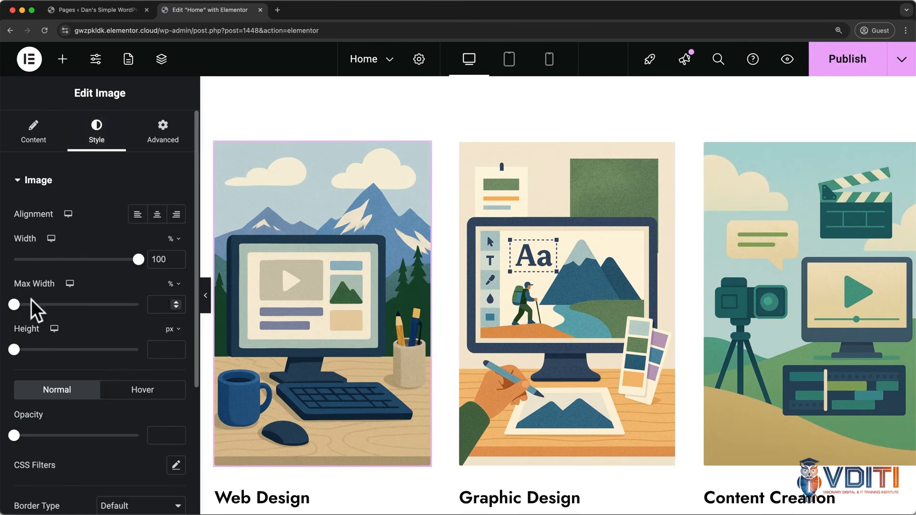
pyautogui.doubleClick(159, 259)
pyautogui.write('90')
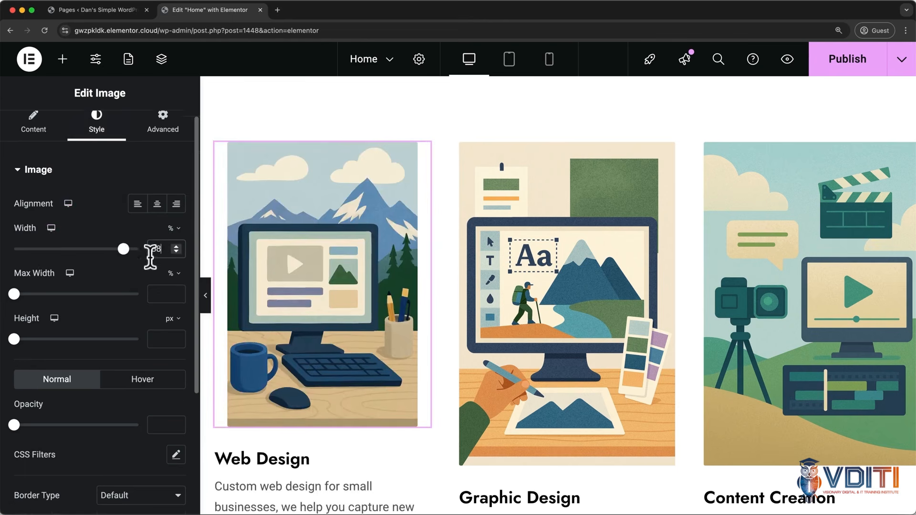
# Set the Web Design image's border radius to 10 px on all corners
pyautogui.scroll(-5, 150, 256)
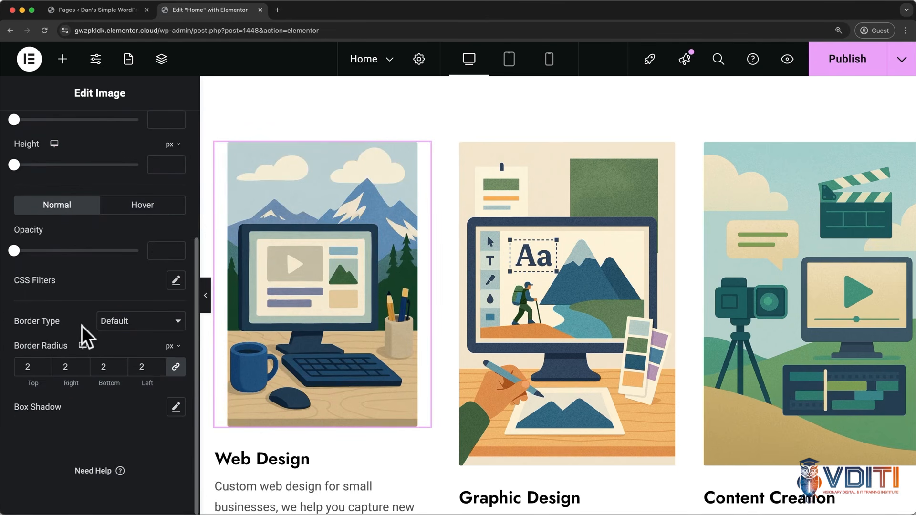
pyautogui.click(40, 364)
pyautogui.click(40, 365)
pyautogui.click(40, 365)
pyautogui.click(40, 365)
pyautogui.click(41, 365)
pyautogui.click(41, 365)
pyautogui.click(40, 364)
pyautogui.click(40, 365)
# Add a box shadow to the Web Design image with horizontal 5, vertical 5, blur 20 and spread 5
pyautogui.click(175, 406)
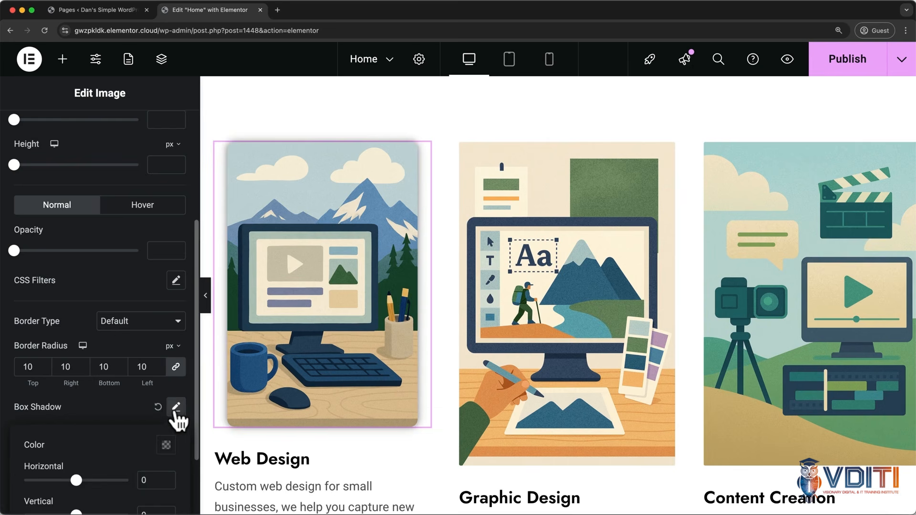
pyautogui.scroll(-3, 176, 409)
pyautogui.moveTo(76, 390)
pyautogui.mouseDown()
pyautogui.moveTo(85, 390)
pyautogui.moveTo(72, 390)
pyautogui.mouseUp()
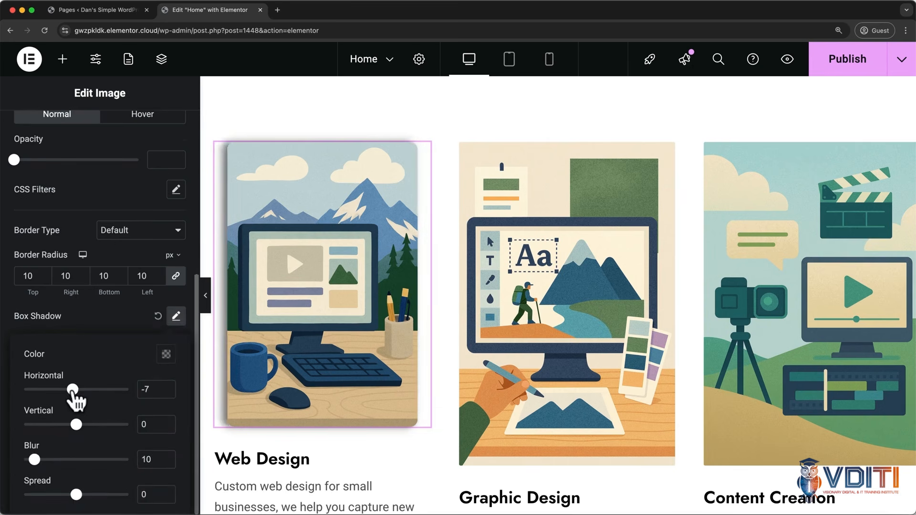
pyautogui.moveTo(157, 390); pyautogui.dragTo(138, 390)
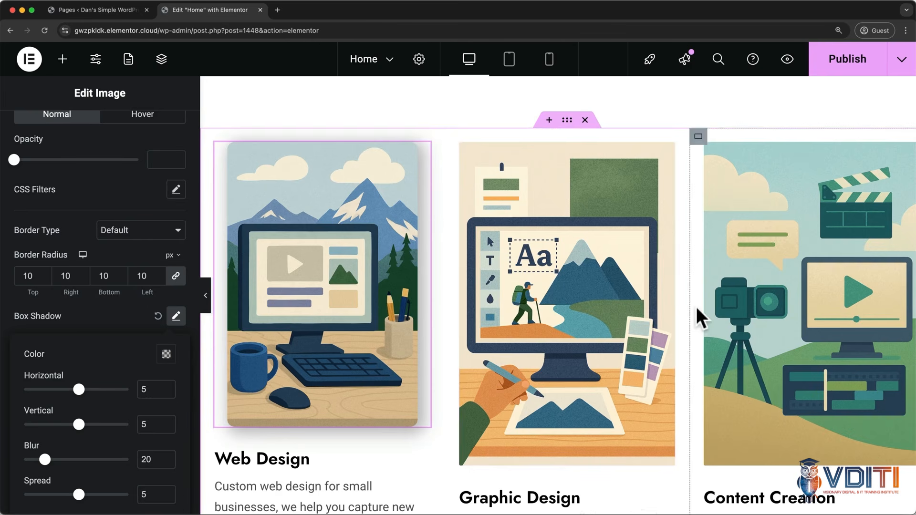
# Replace the hero container's background image with an uploaded background_2.png
pyautogui.click(568, 121)
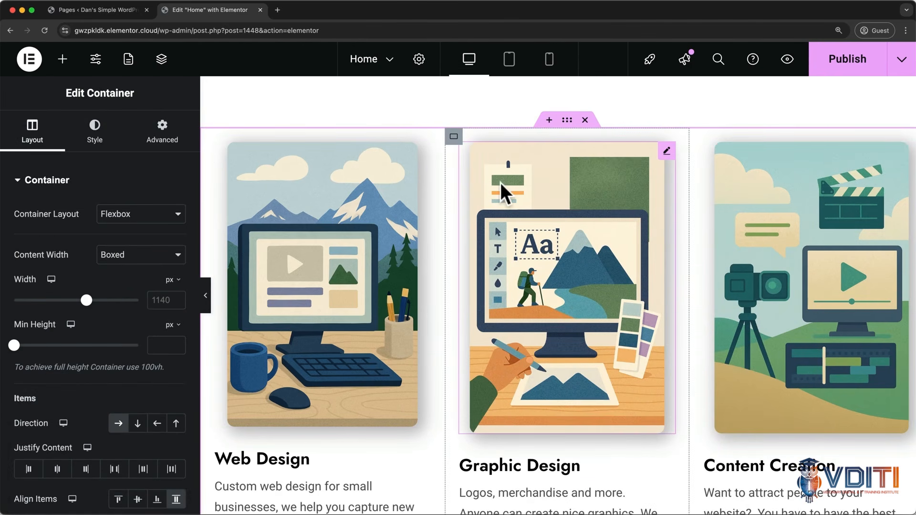
pyautogui.scroll(5, 500, 182)
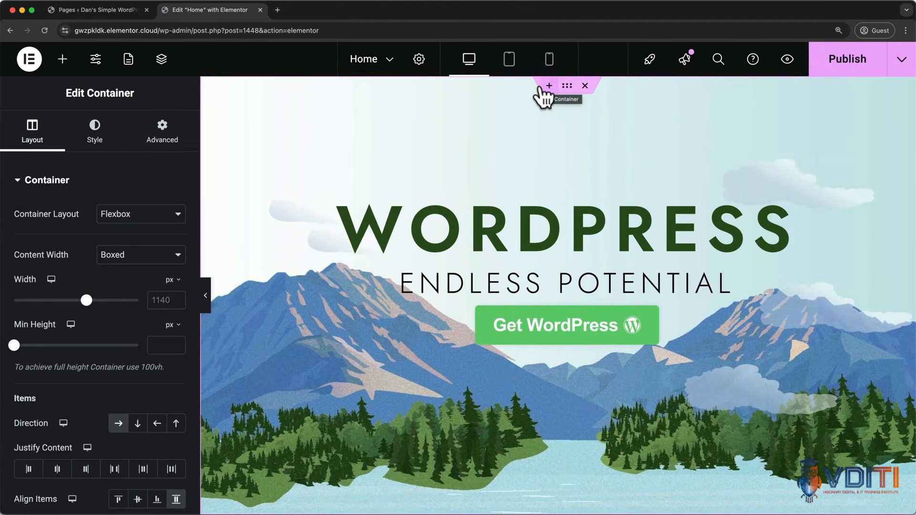
pyautogui.click(568, 90)
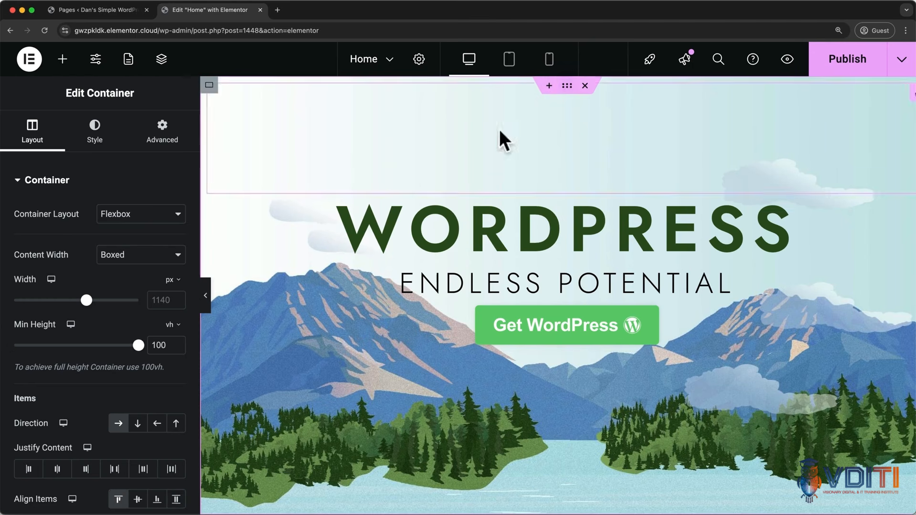
pyautogui.click(106, 141)
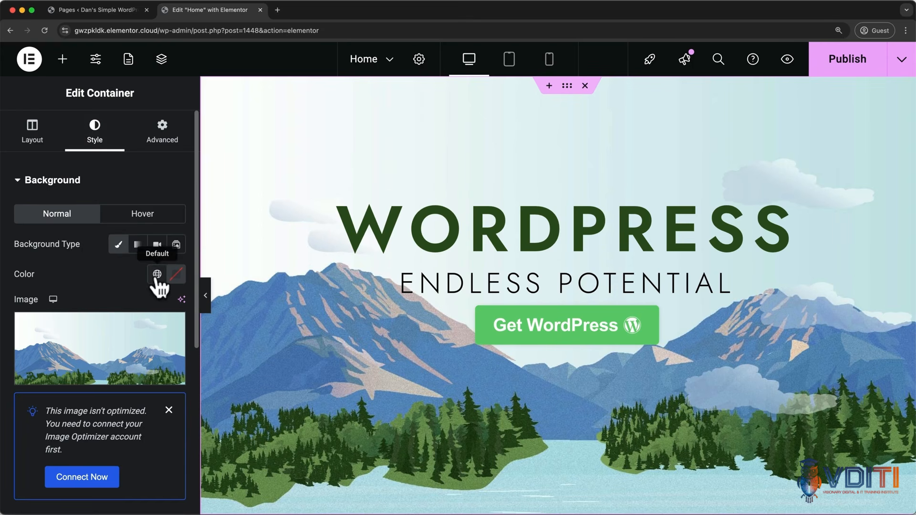
pyautogui.click(85, 375)
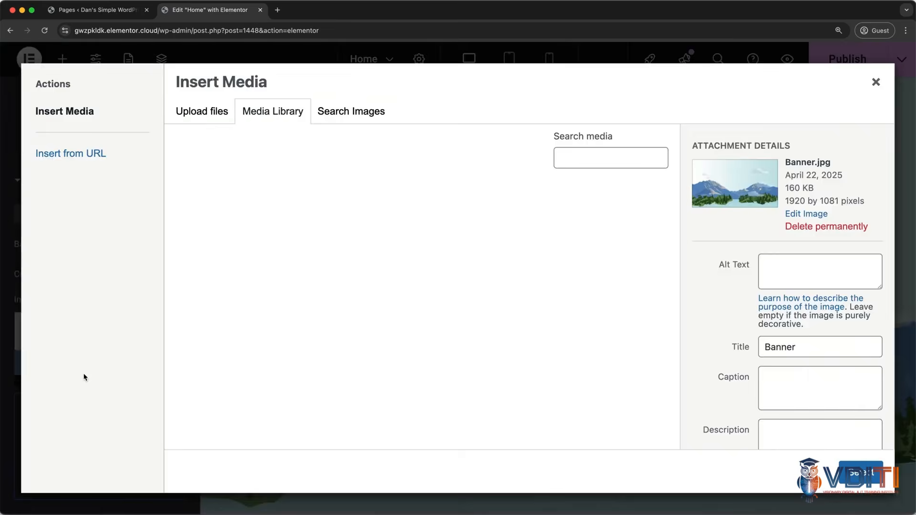
pyautogui.click(208, 115)
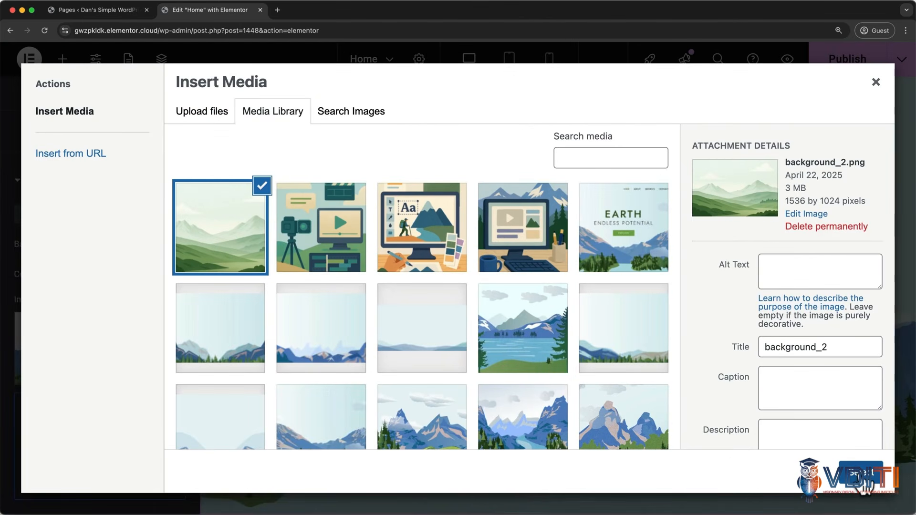
pyautogui.click(863, 481)
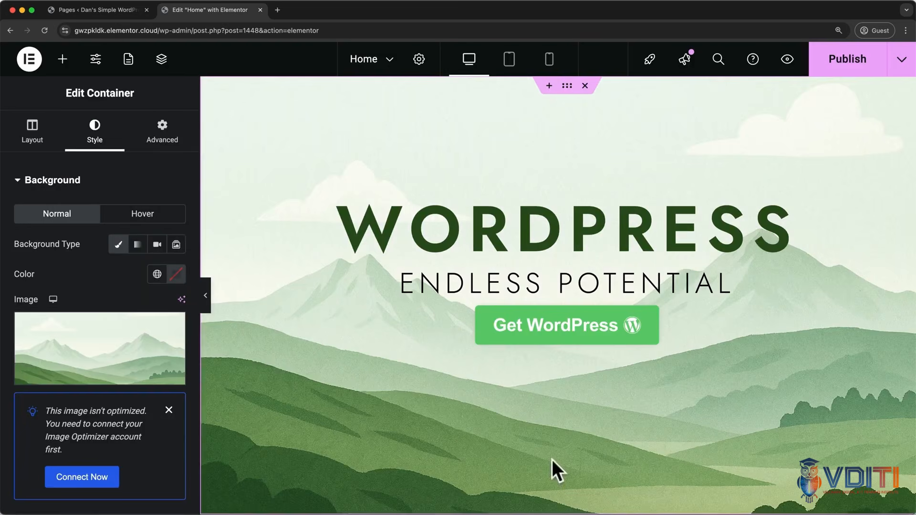
# Set the hero background image's position to Top Center
pyautogui.scroll(-5, 173, 381)
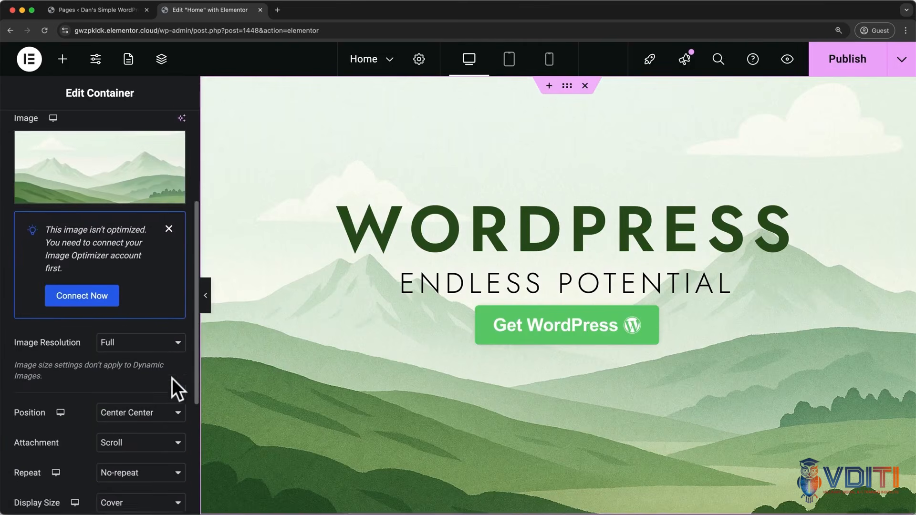
pyautogui.scroll(-2, 173, 384)
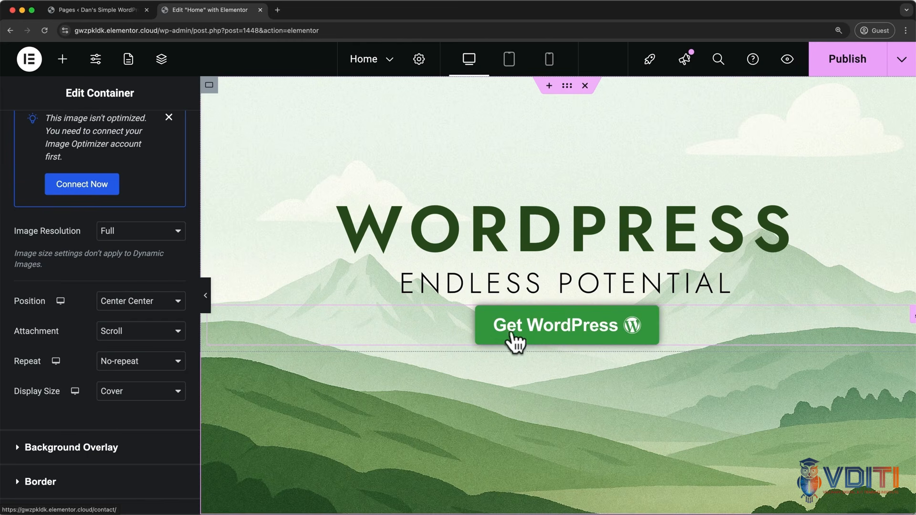
pyautogui.click(178, 300)
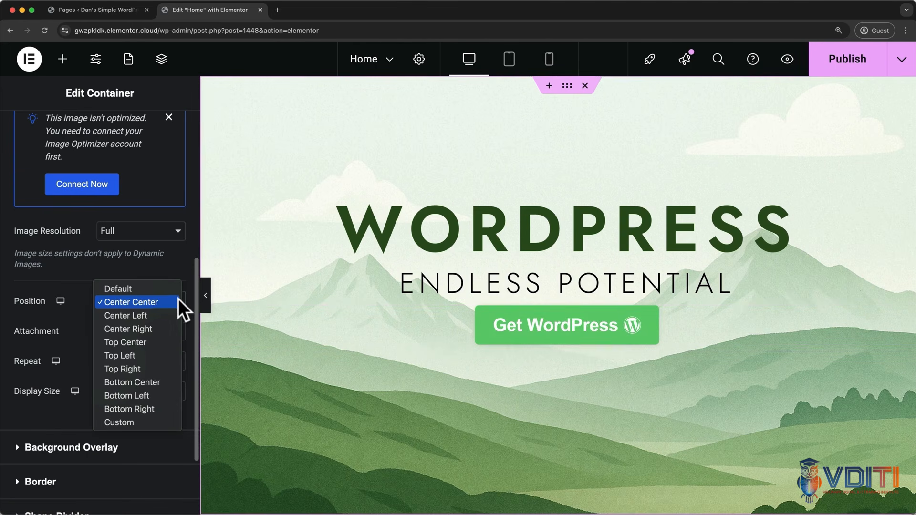
pyautogui.click(156, 339)
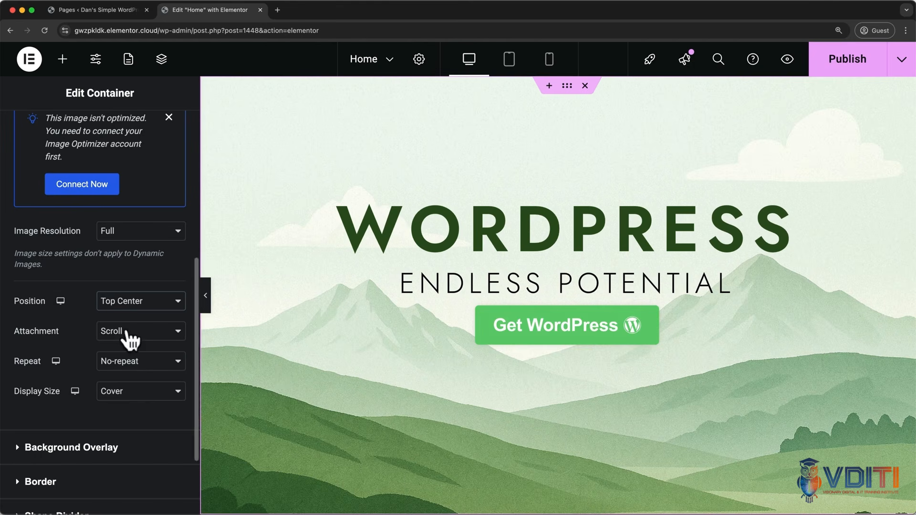
# Set the hero background image's attachment to Fixed and check how it behaves while the page scrolls
pyautogui.scroll(-5, 331, 357)
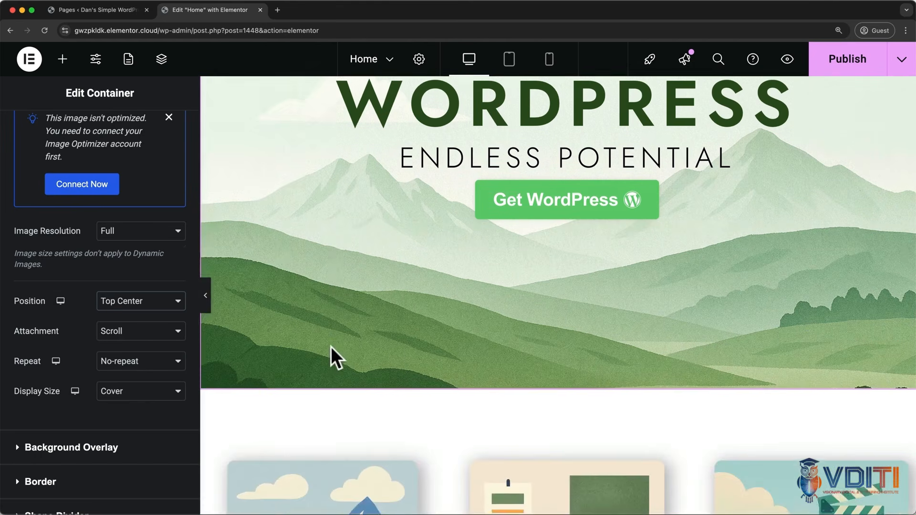
pyautogui.scroll(5, 333, 358)
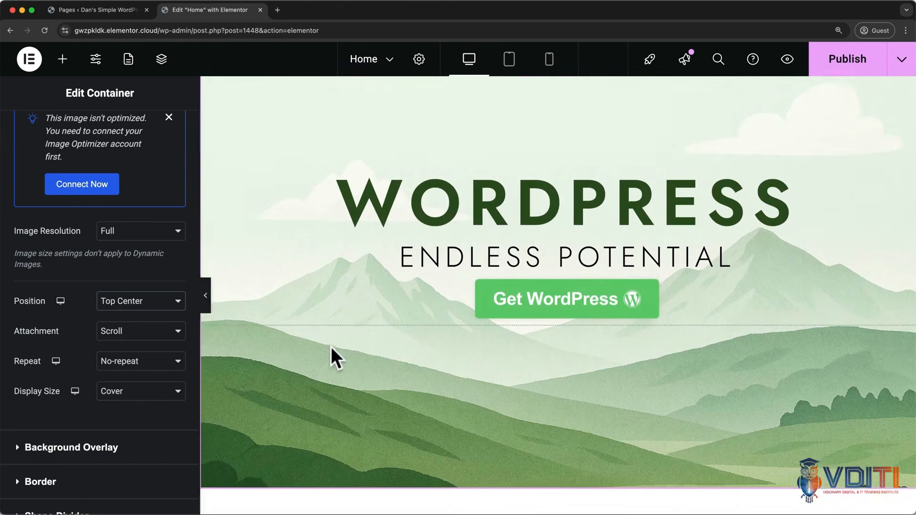
pyautogui.scroll(-3, 331, 346)
pyautogui.scroll(5, 330, 346)
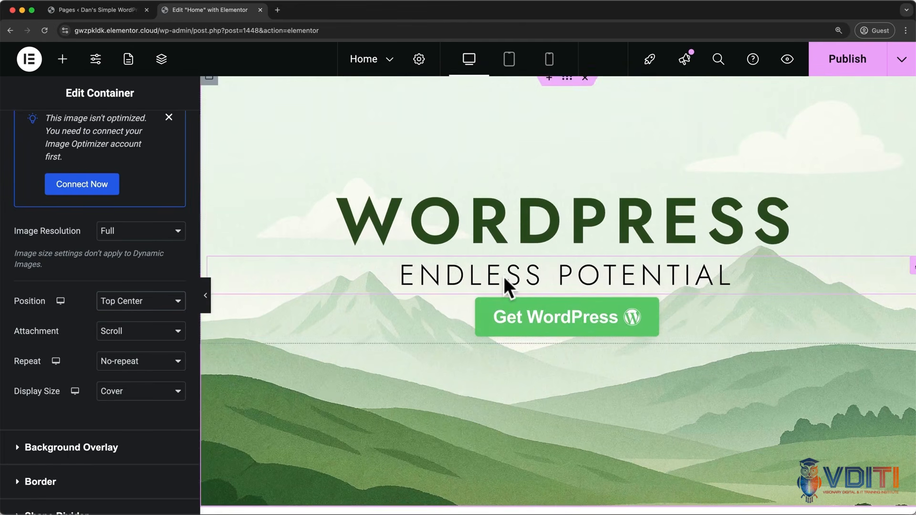
pyautogui.click(182, 325)
pyautogui.click(161, 343)
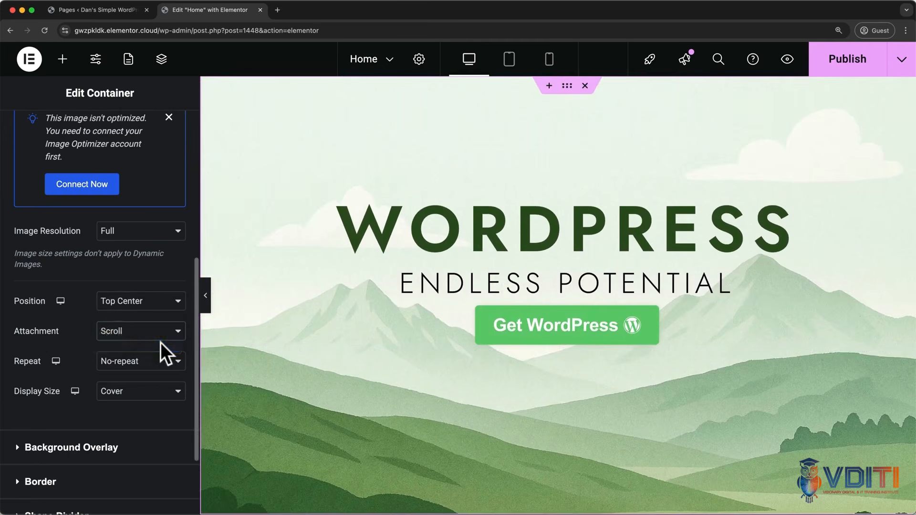
pyautogui.scroll(-4, 336, 322)
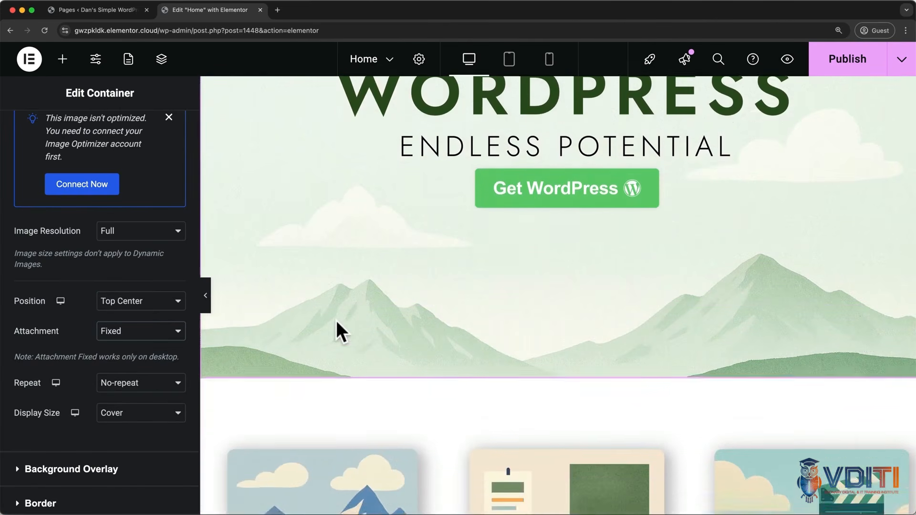
# Set the hero background image's display size to Contain and check how it looks while the page scrolls
pyautogui.scroll(4, 336, 319)
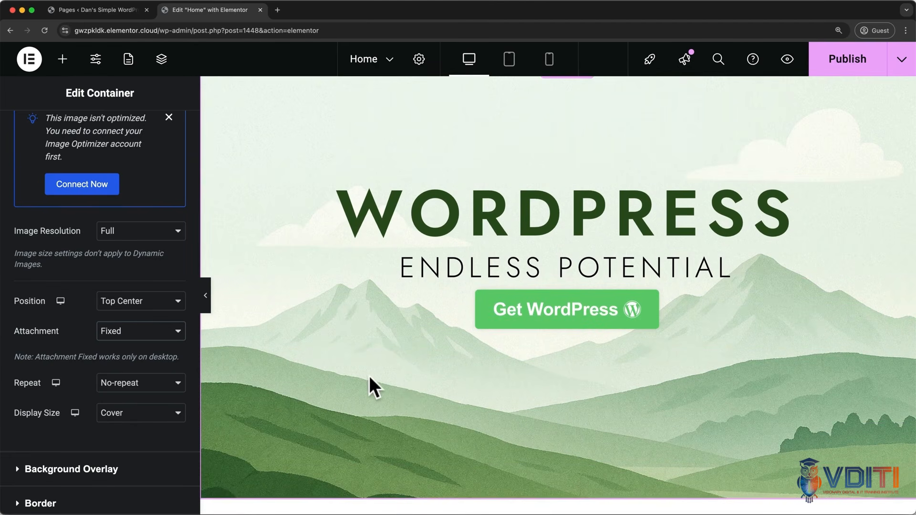
pyautogui.scroll(-4, 369, 378)
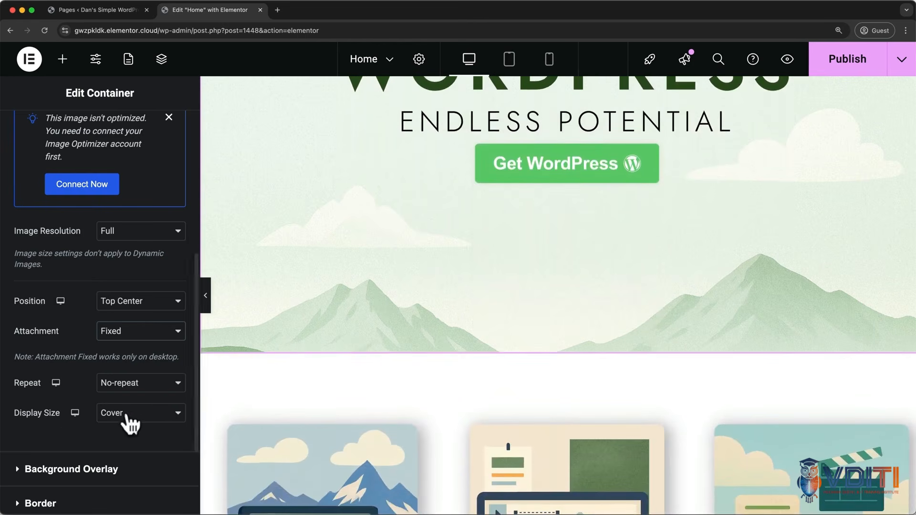
pyautogui.click(152, 420)
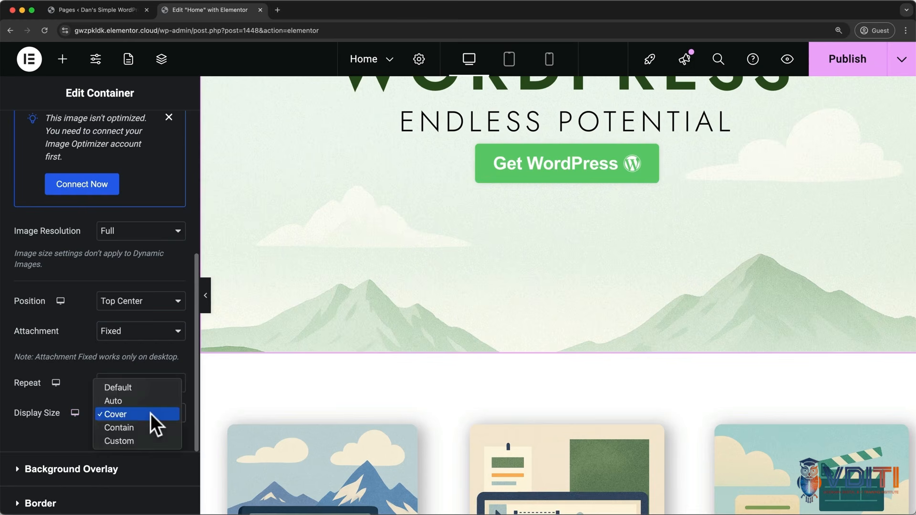
pyautogui.click(145, 422)
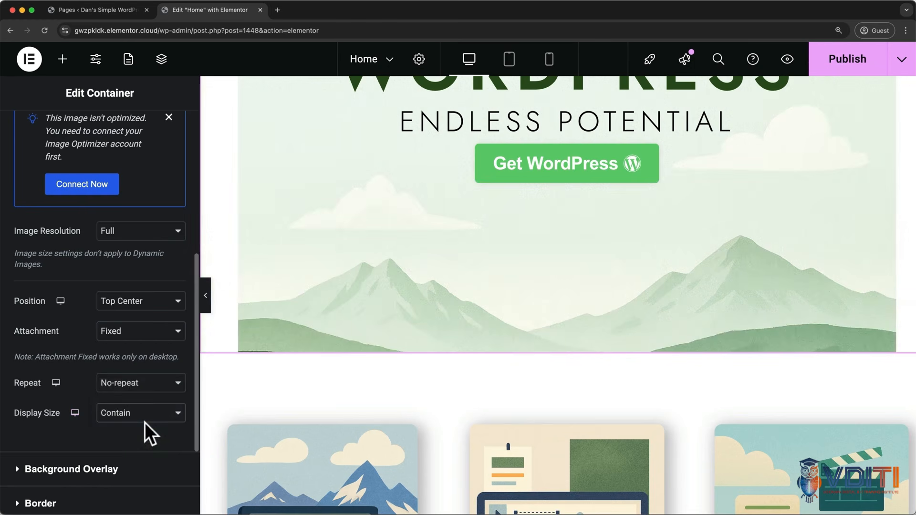
pyautogui.scroll(4, 263, 291)
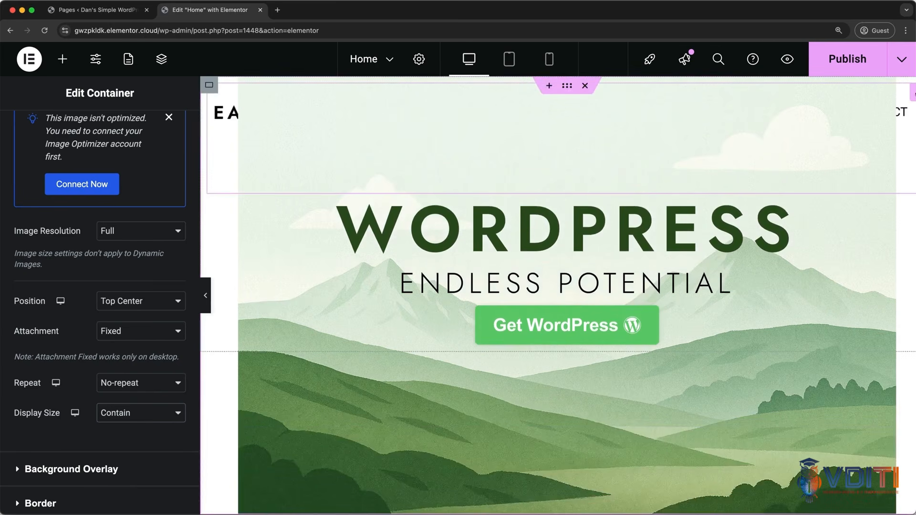
# Set the hero background image's attachment to Scroll and its display size to Cover
pyautogui.click(184, 333)
pyautogui.click(152, 319)
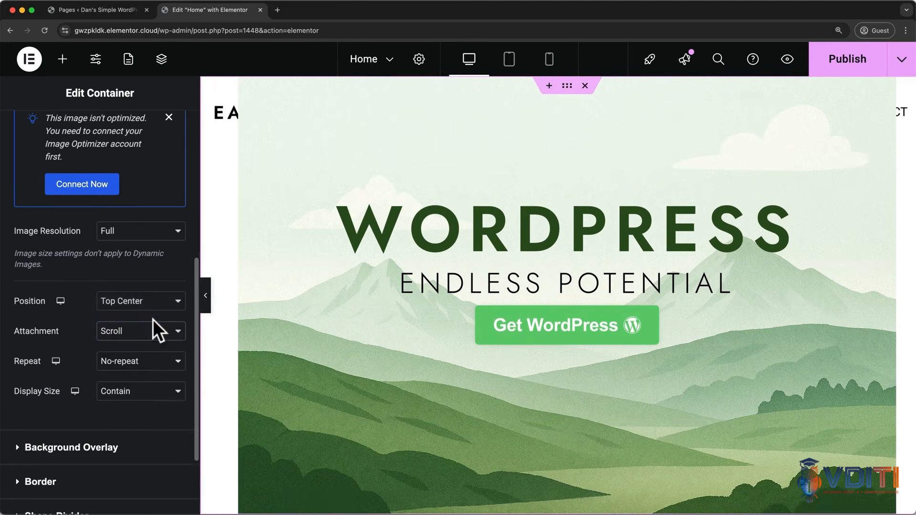
pyautogui.click(175, 392)
pyautogui.click(151, 378)
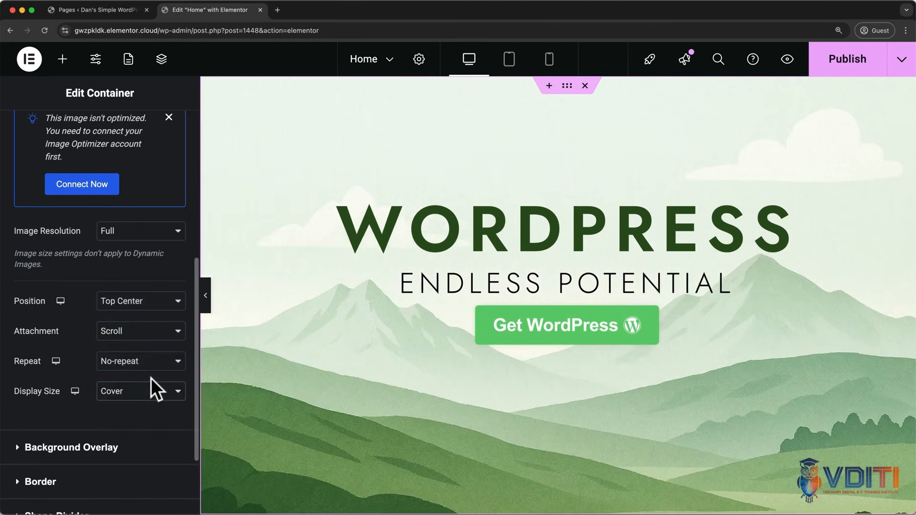
# Add a black (#000000) background overlay to the hero container with an opacity of 0.19
pyautogui.click(104, 450)
pyautogui.scroll(-2, 105, 452)
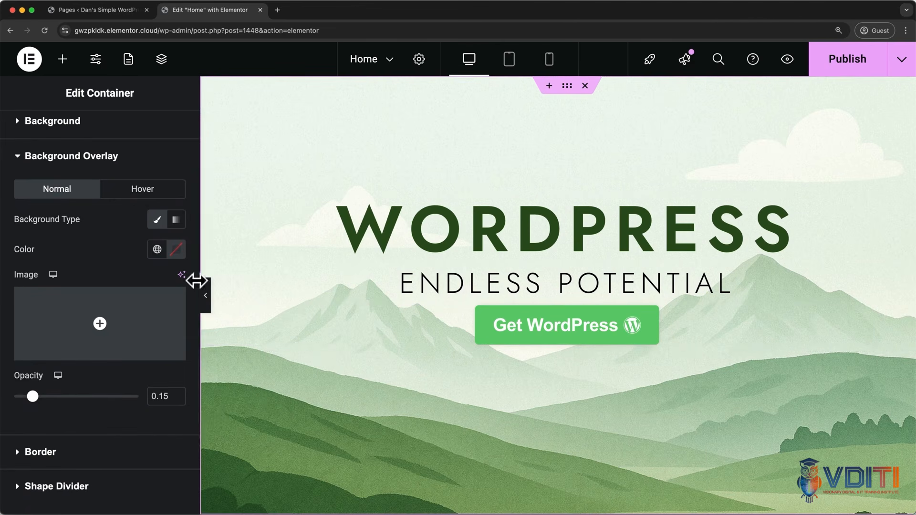
pyautogui.click(176, 252)
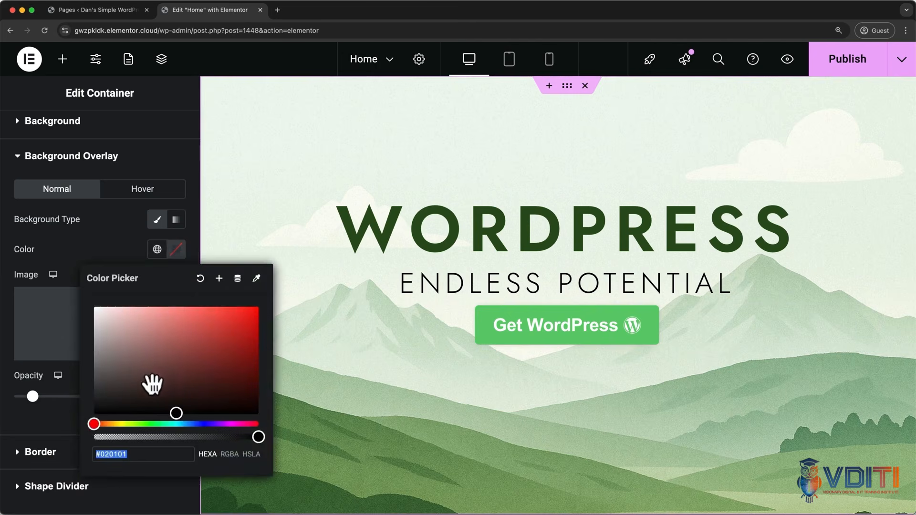
pyautogui.click(95, 413)
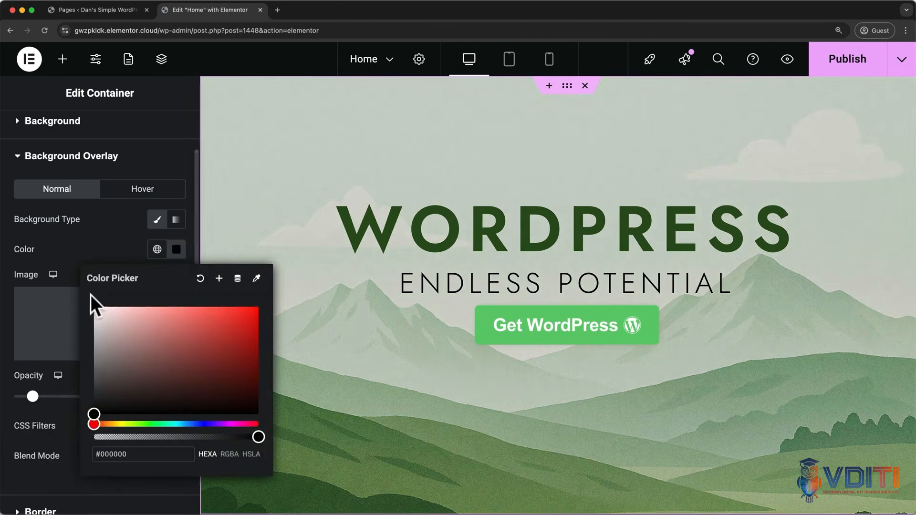
pyautogui.click(113, 234)
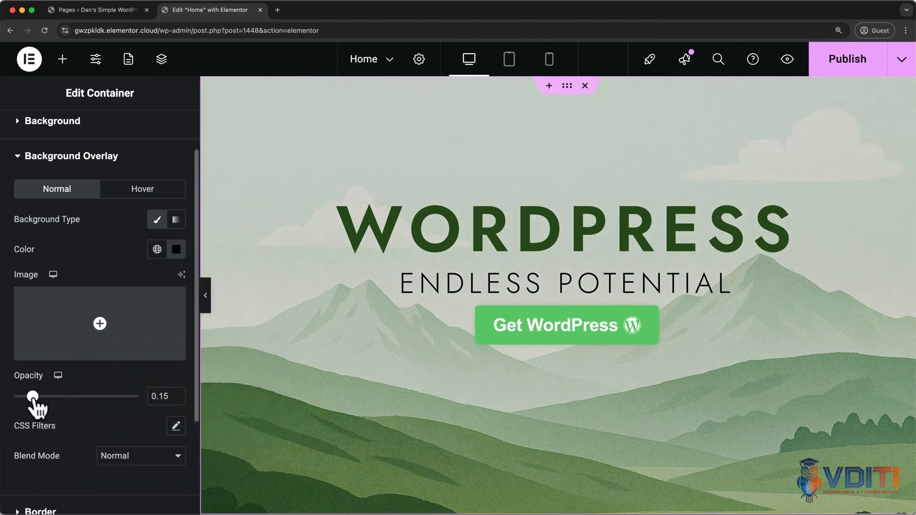
pyautogui.moveTo(33, 396)
pyautogui.mouseDown()
pyautogui.moveTo(114, 398)
pyautogui.moveTo(30, 399)
pyautogui.moveTo(42, 400)
pyautogui.mouseUp()
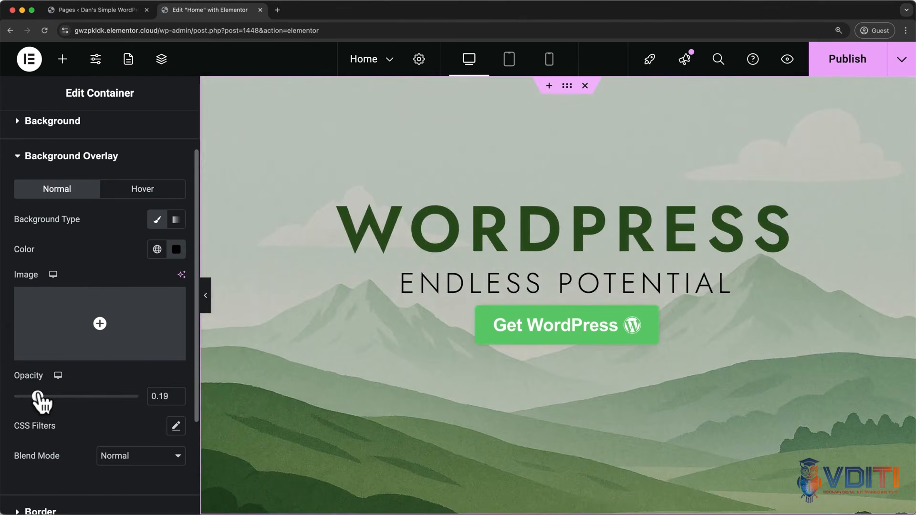
# Change the hero container's overlay color to white and set its opacity to 0.25
pyautogui.click(176, 252)
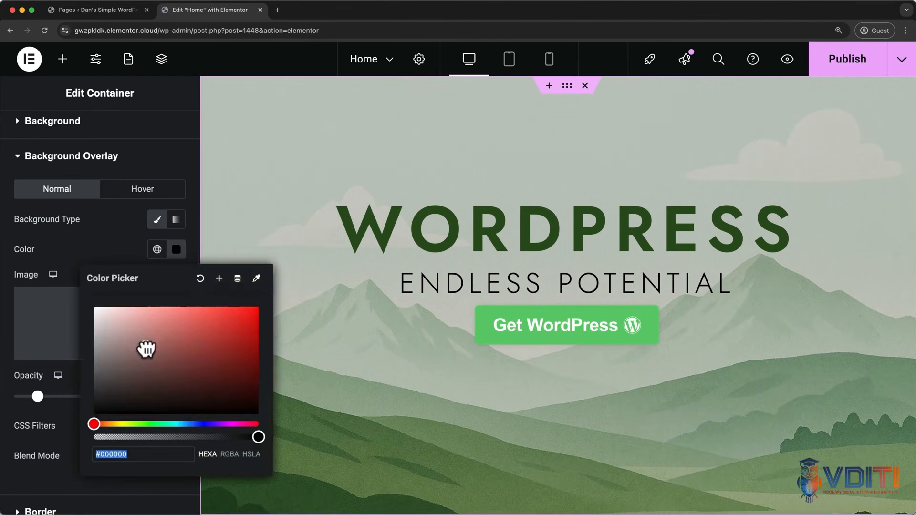
pyautogui.moveTo(146, 350); pyautogui.dragTo(78, 313)
pyautogui.click(87, 243)
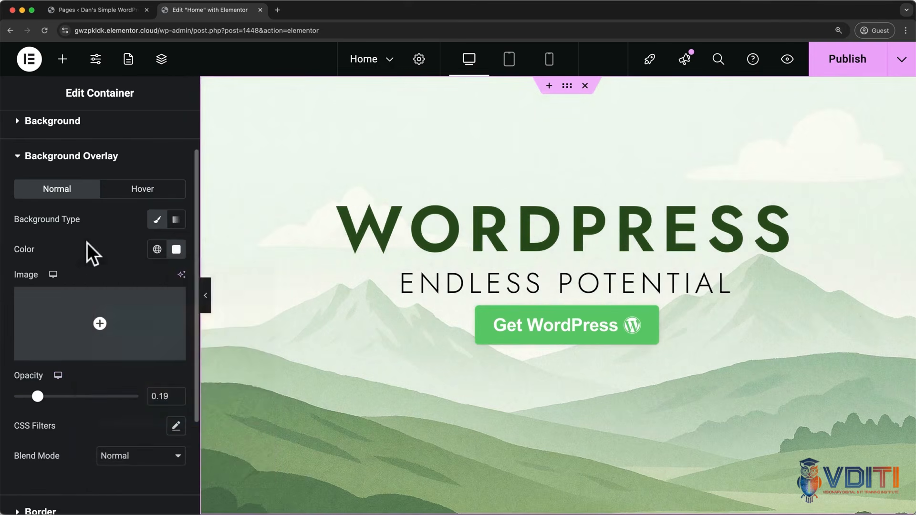
pyautogui.moveTo(38, 396); pyautogui.dragTo(45, 396)
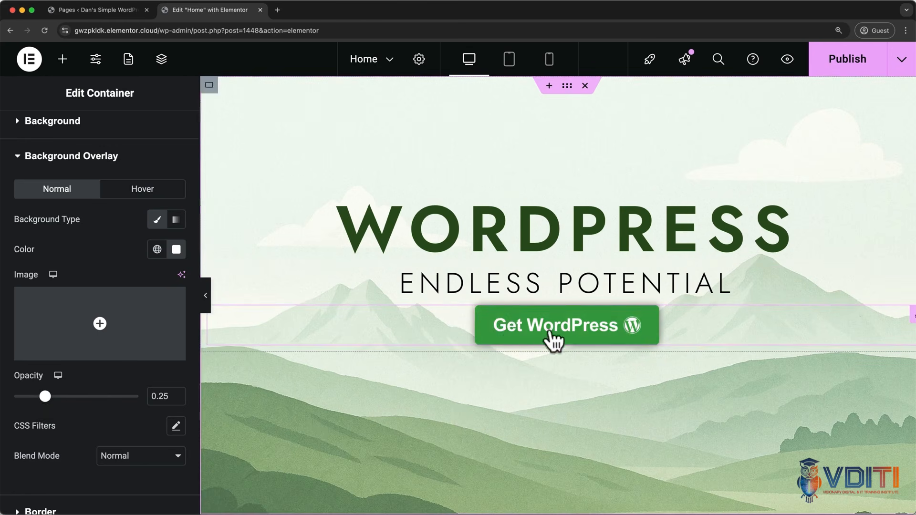
# Switch the hero container's background type to Gradient and set its first color to #E8CFCF
pyautogui.scroll(-3, 67, 419)
pyautogui.scroll(5, 72, 418)
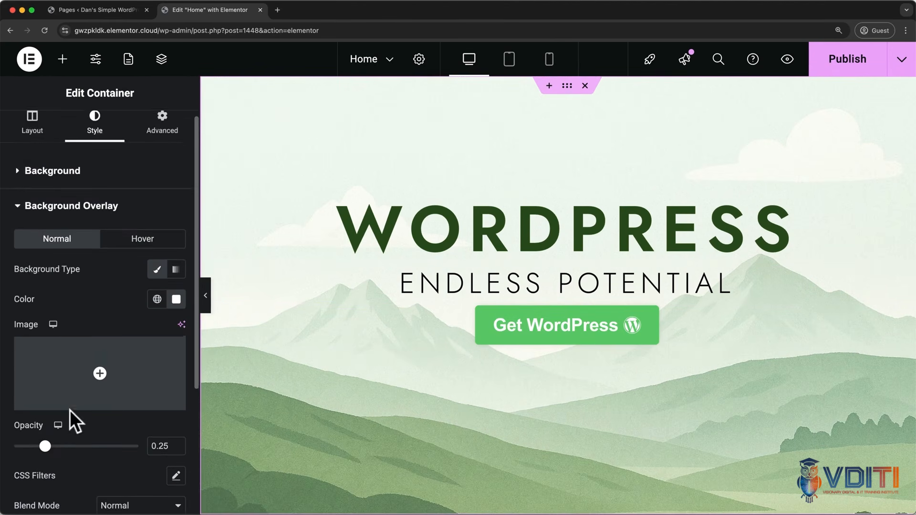
pyautogui.click(50, 186)
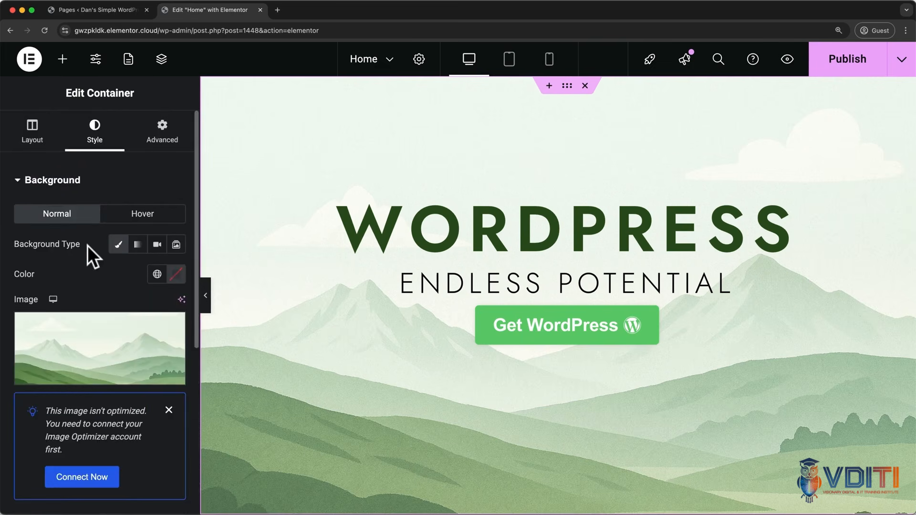
pyautogui.click(138, 245)
pyautogui.scroll(-3, 127, 301)
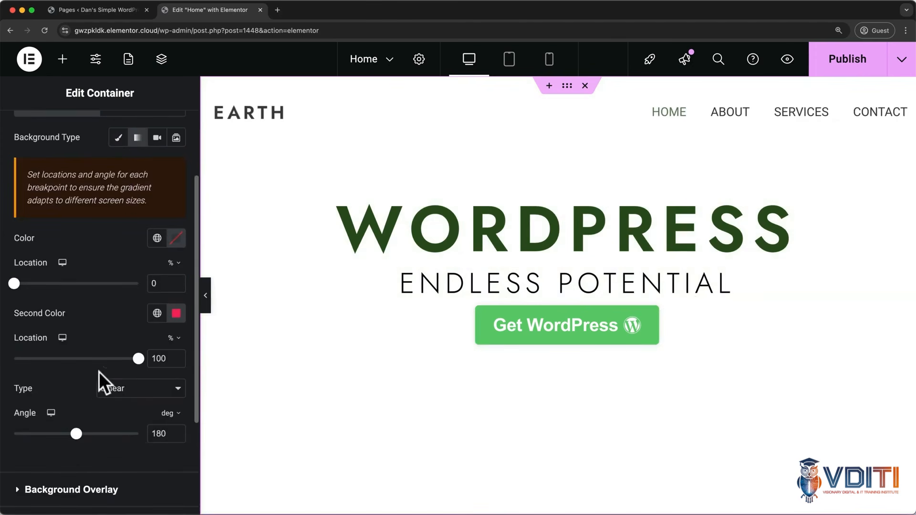
pyautogui.scroll(1, 143, 329)
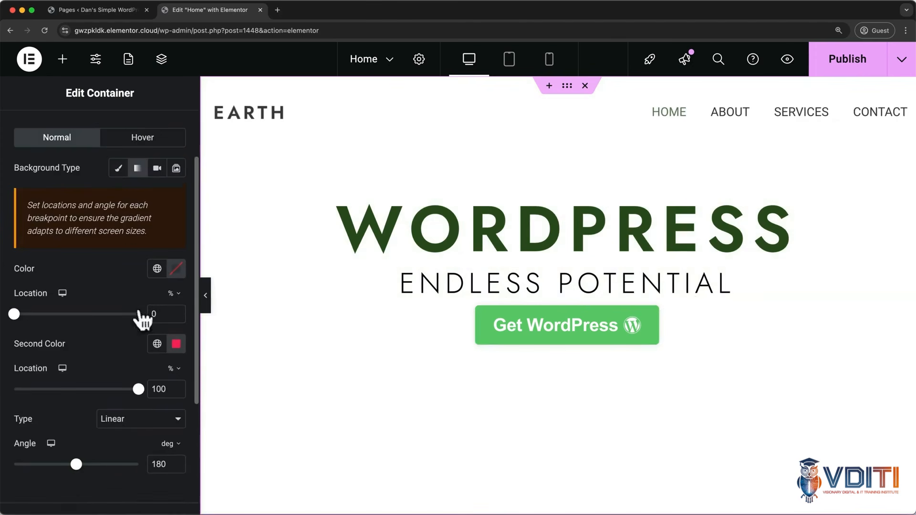
pyautogui.click(176, 268)
pyautogui.click(193, 378)
pyautogui.moveTo(193, 378); pyautogui.dragTo(112, 338)
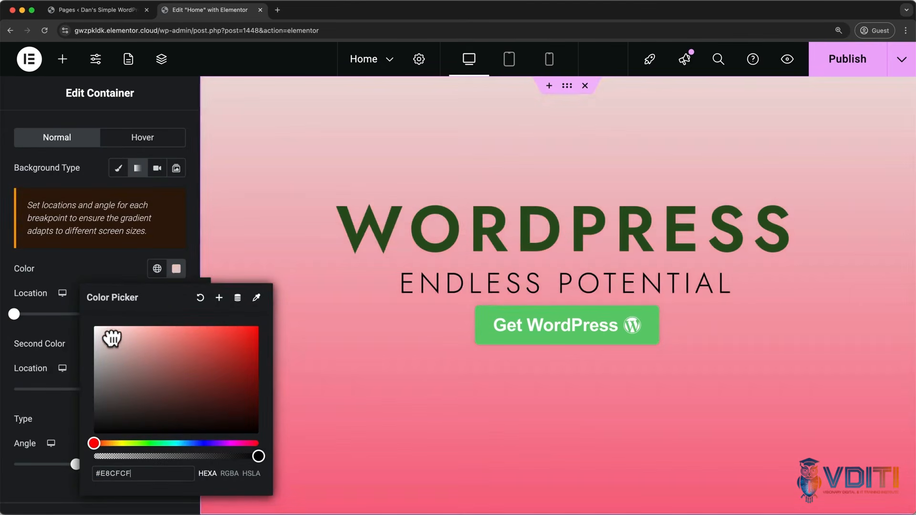
pyautogui.click(108, 262)
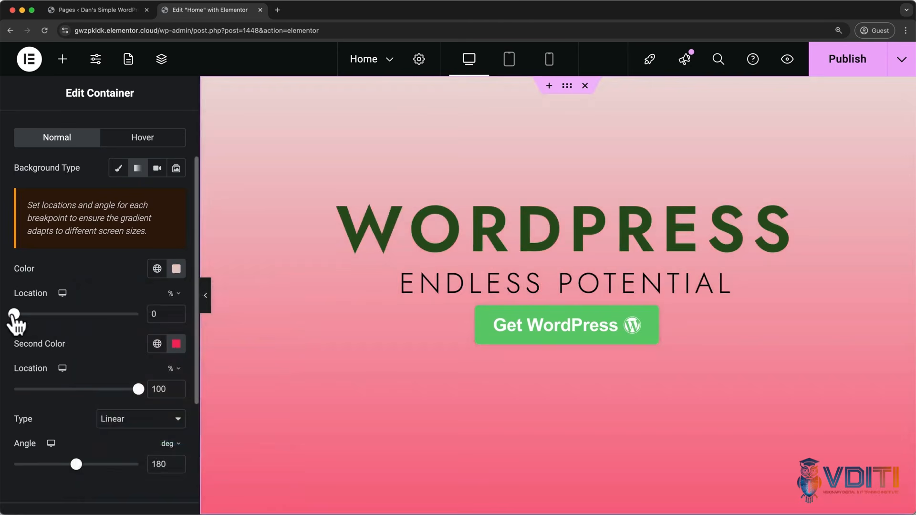
# Set the gradient's first color location to 24%, the second color location to 79% and the angle to 145 degrees
pyautogui.moveTo(14, 315); pyautogui.dragTo(43, 314)
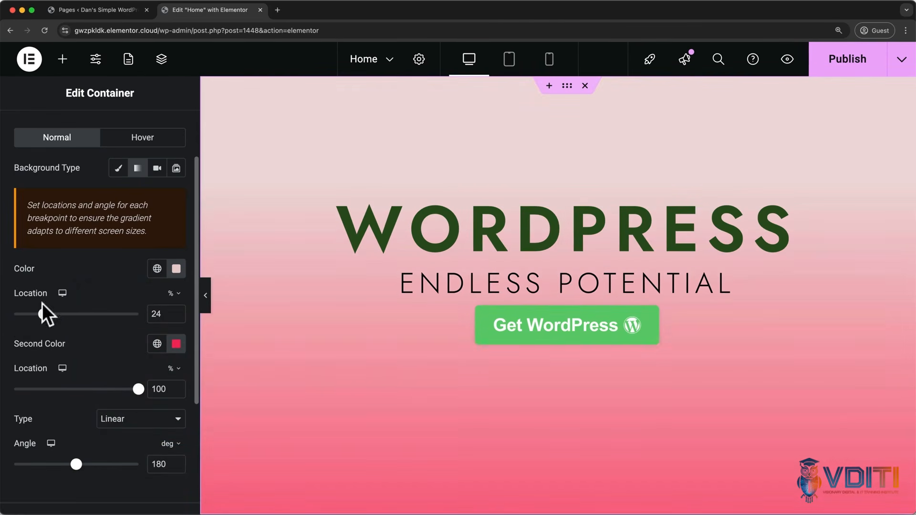
pyautogui.moveTo(139, 389); pyautogui.dragTo(112, 388)
pyautogui.moveTo(76, 464)
pyautogui.mouseDown()
pyautogui.moveTo(49, 464)
pyautogui.moveTo(90, 464)
pyautogui.moveTo(64, 464)
pyautogui.mouseUp()
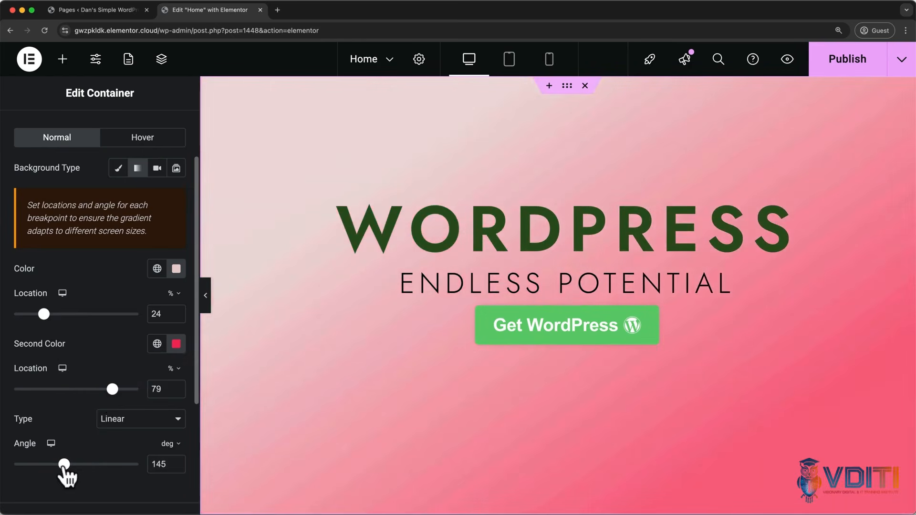
pyautogui.click(156, 170)
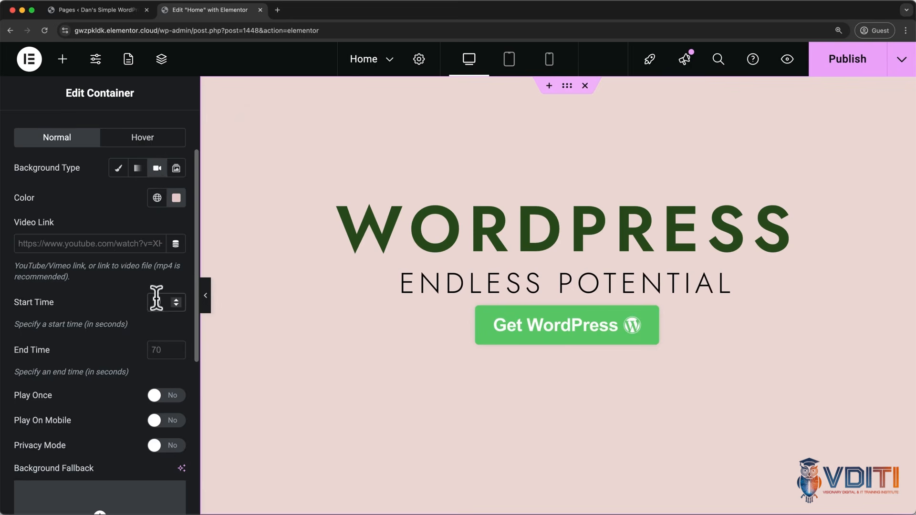
pyautogui.write('530')
pyautogui.click(159, 350)
pyautogui.write('3545')
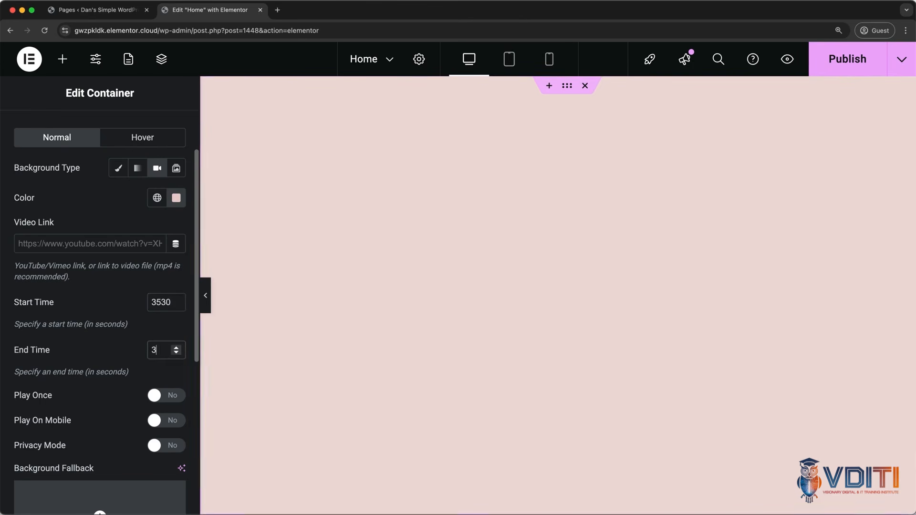
pyautogui.click(126, 244)
pyautogui.write('https://www.youtube.com/watch?v=KJwYBJMSbPI')
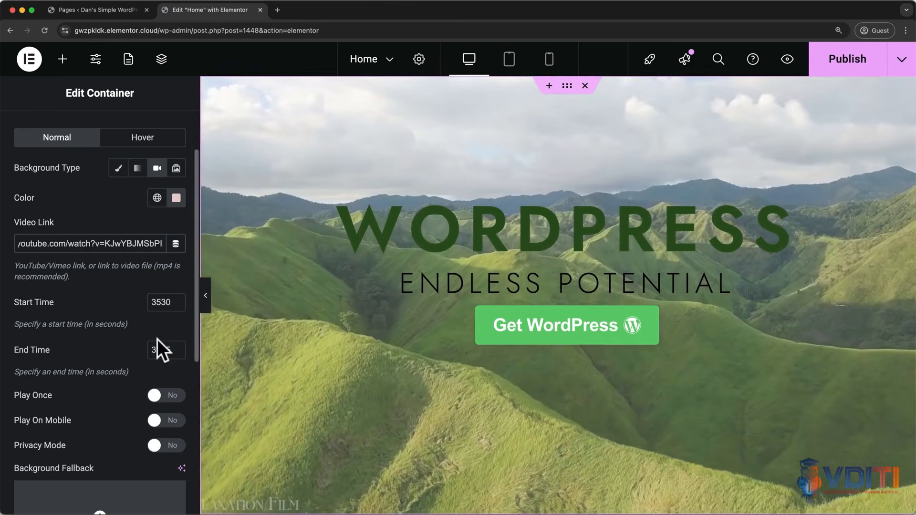
# Set the opacity of the hero container's white background overlay to 0.51
pyautogui.scroll(-2, 156, 339)
pyautogui.scroll(-3, 157, 339)
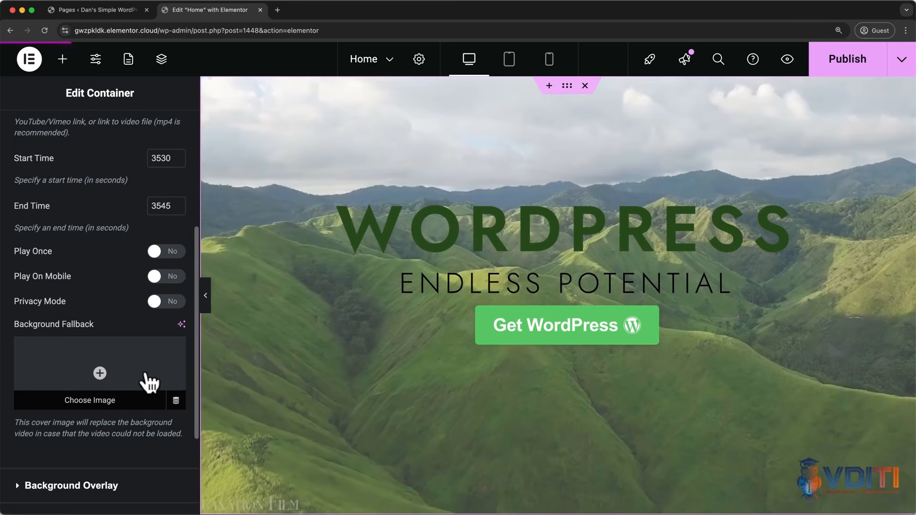
pyautogui.scroll(-3, 149, 381)
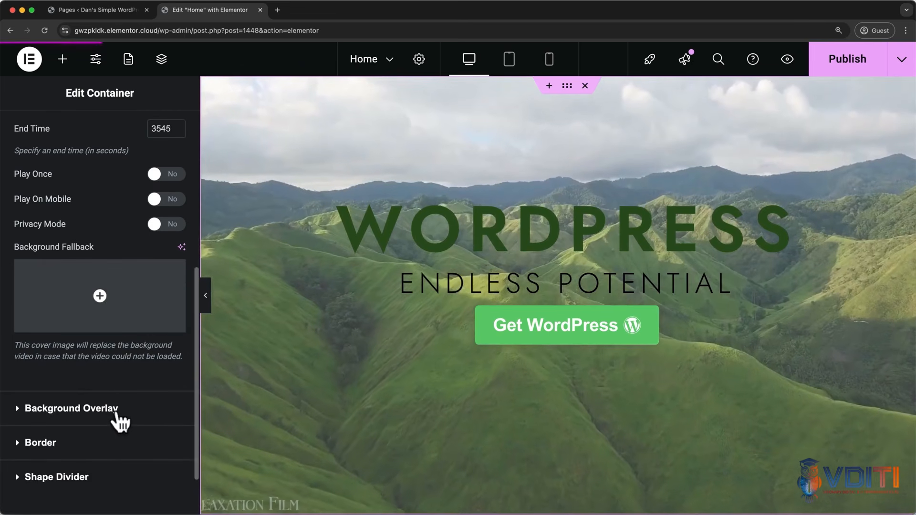
pyautogui.click(116, 411)
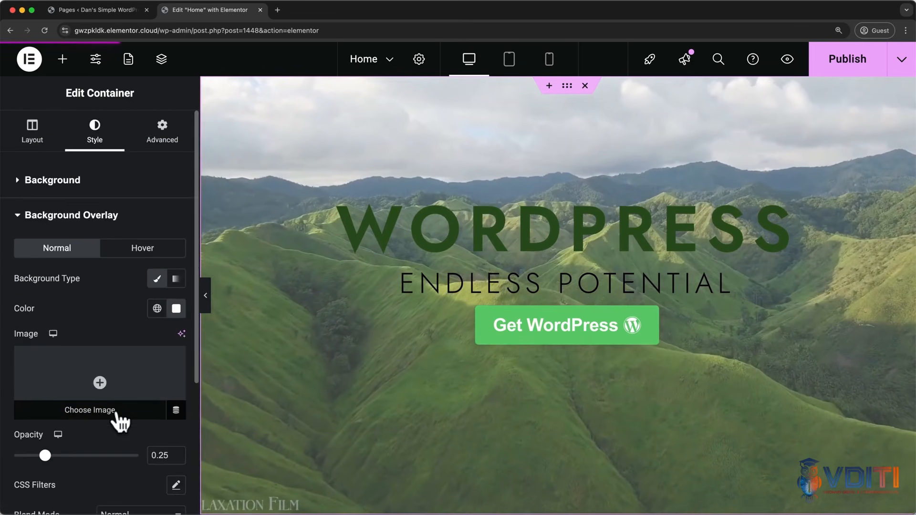
pyautogui.scroll(-3, 116, 415)
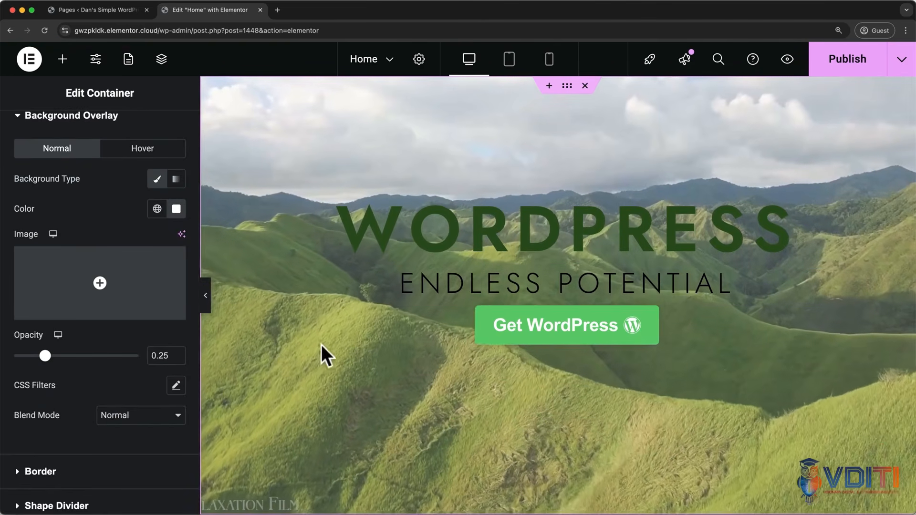
pyautogui.moveTo(45, 355); pyautogui.dragTo(77, 356)
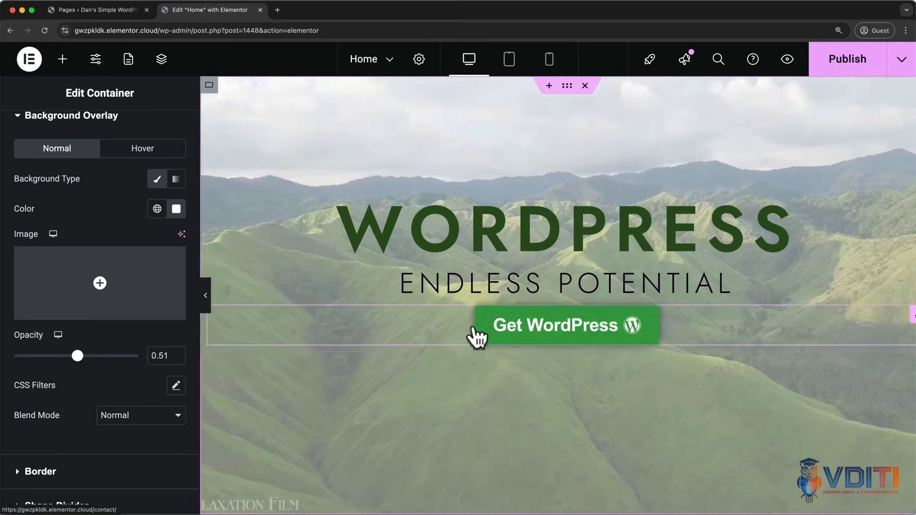
# Set a slideshow background on the hero container with four mountain banner images from the media library, including Services-Banner.jpg and About-banner.jpg
pyautogui.scroll(3, 166, 311)
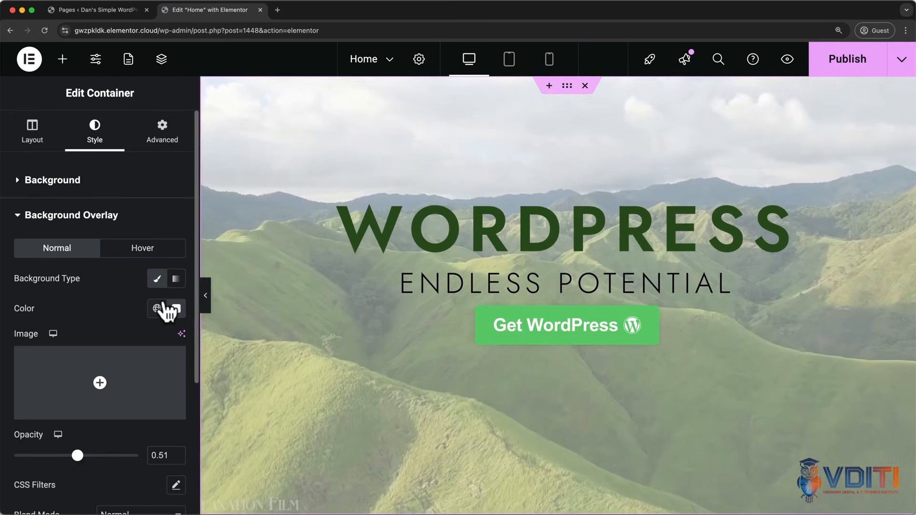
pyautogui.click(35, 182)
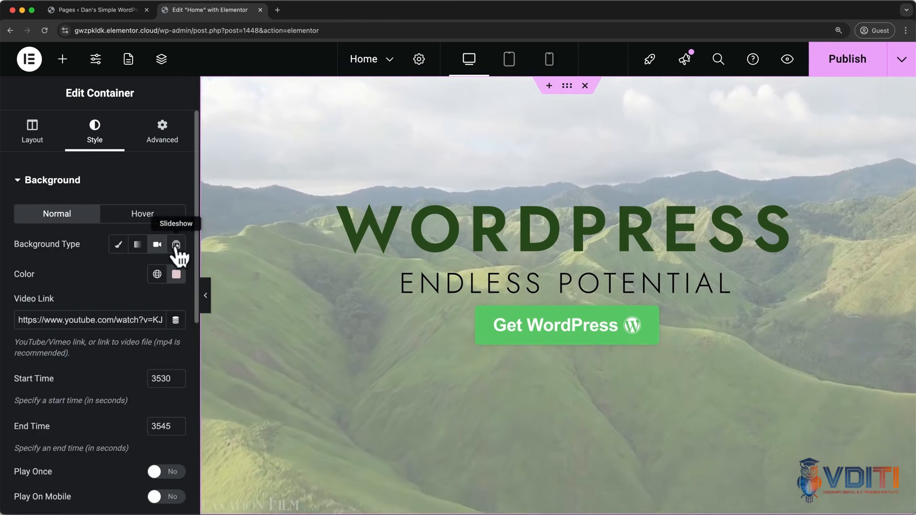
pyautogui.click(177, 252)
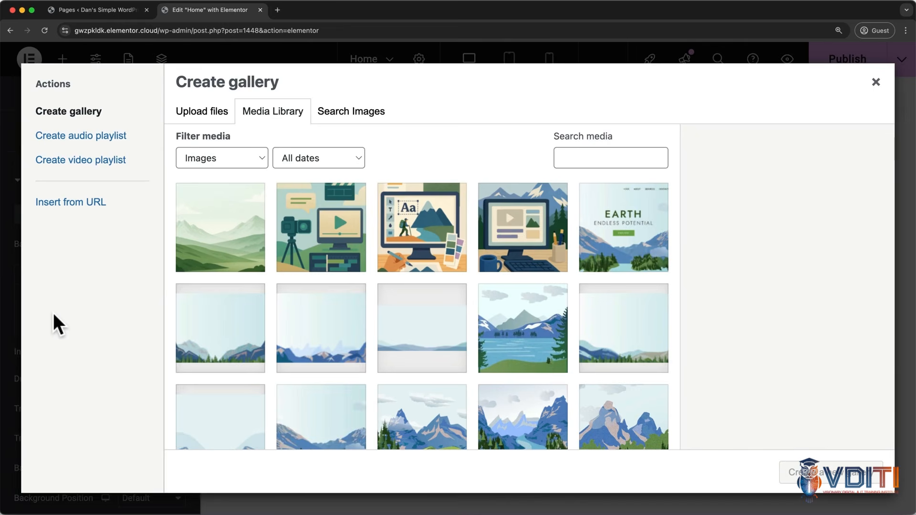
pyautogui.click(200, 353)
pyautogui.click(299, 355)
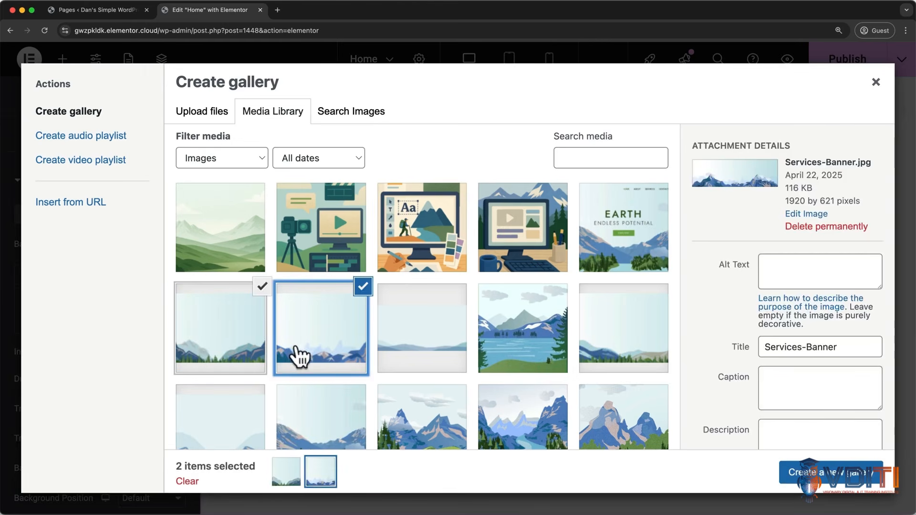
pyautogui.click(409, 352)
pyautogui.click(594, 340)
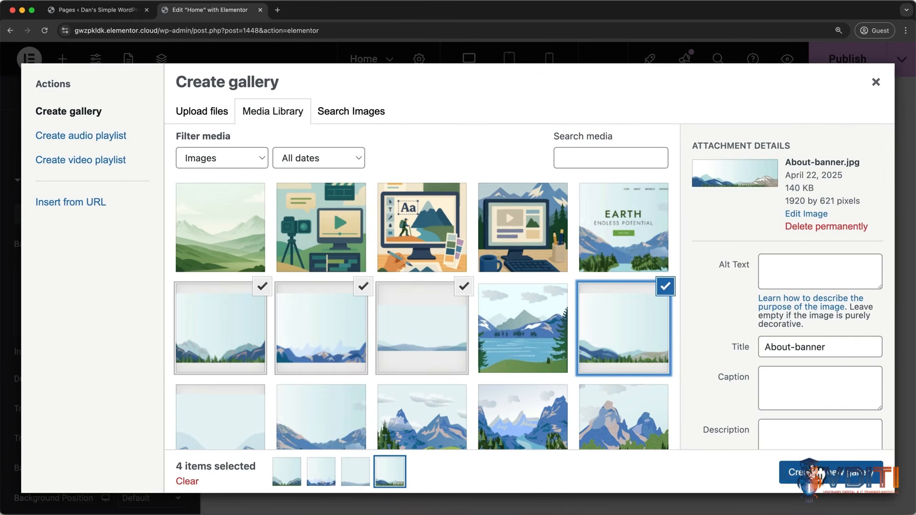
pyautogui.click(816, 472)
pyautogui.click(816, 472)
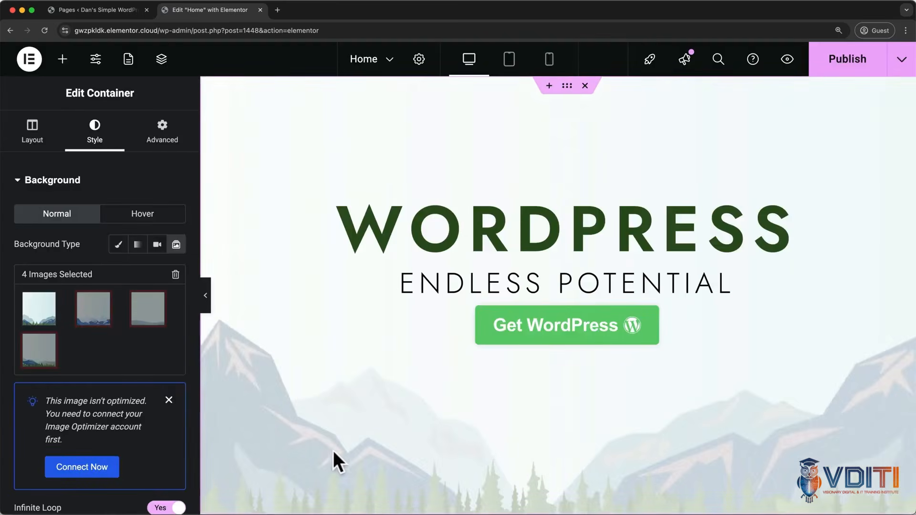
pyautogui.click(169, 400)
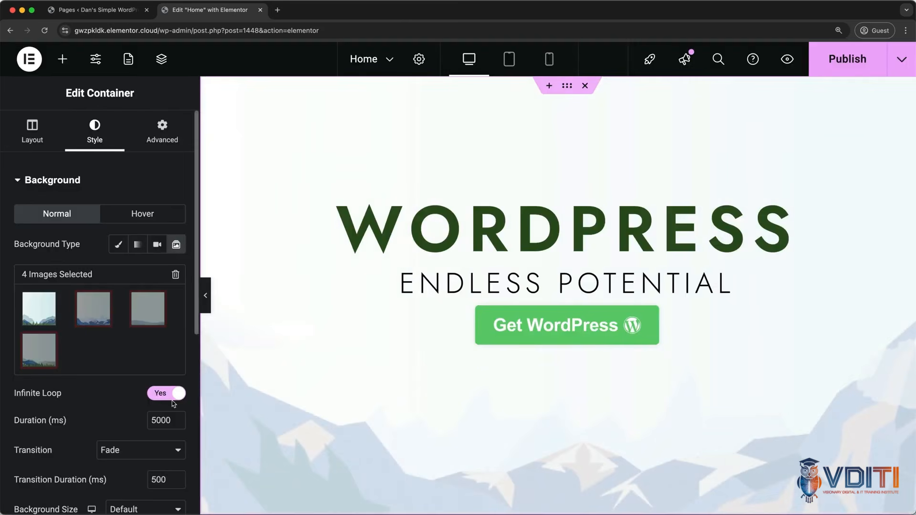
# Set the hero slideshow's duration to 1000 ms and its transition to Slide Right
pyautogui.scroll(-3, 172, 403)
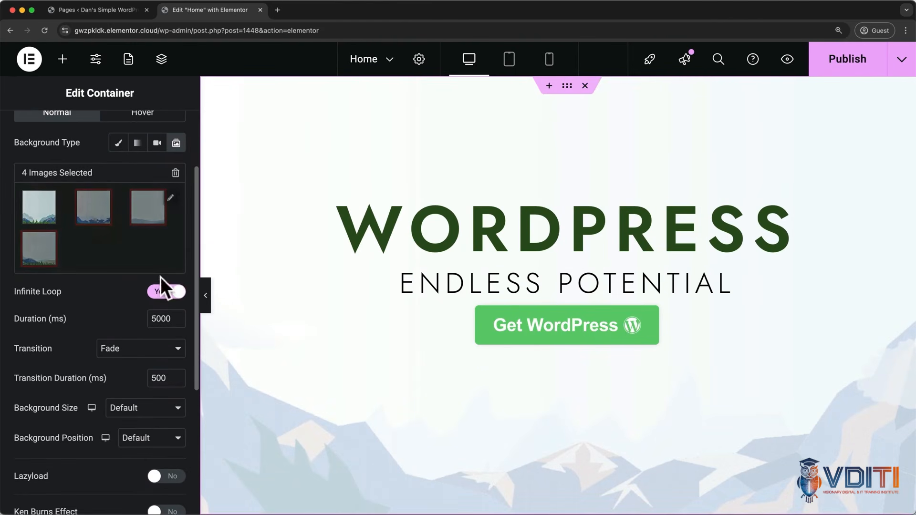
pyautogui.doubleClick(156, 319)
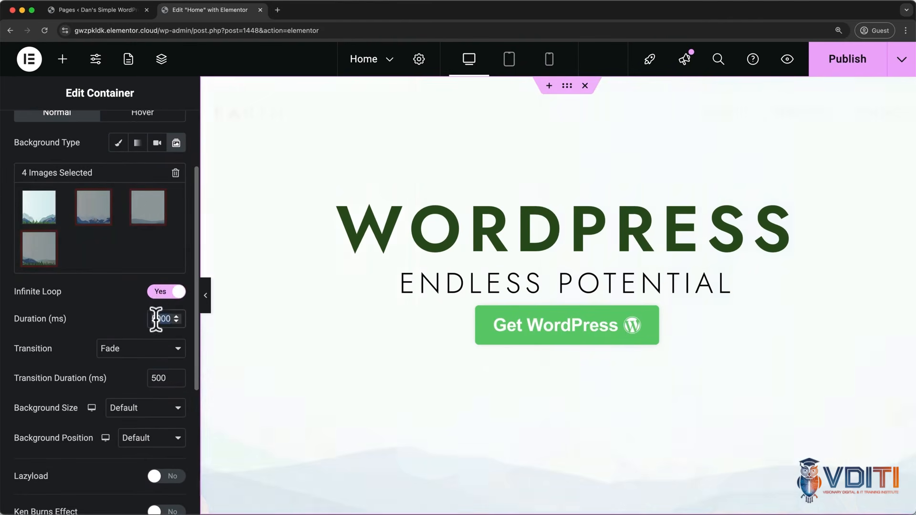
pyautogui.write('1000')
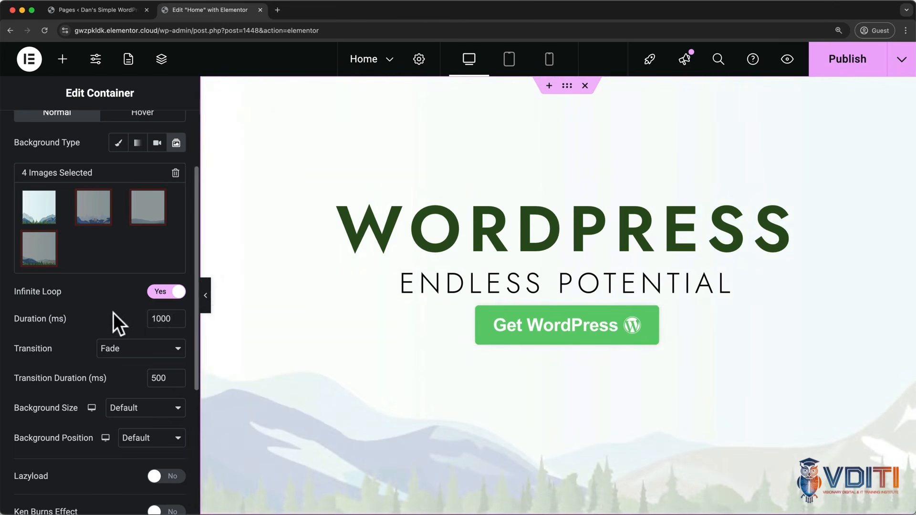
pyautogui.click(133, 348)
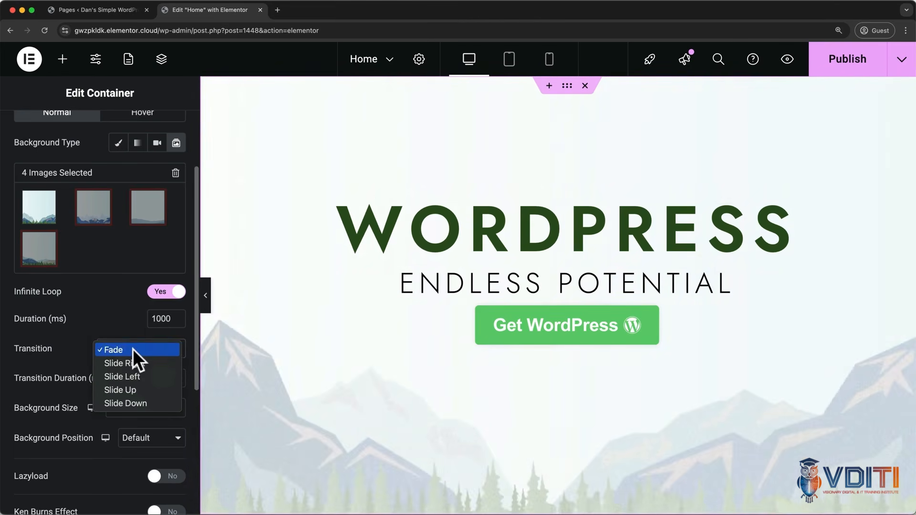
pyautogui.click(128, 362)
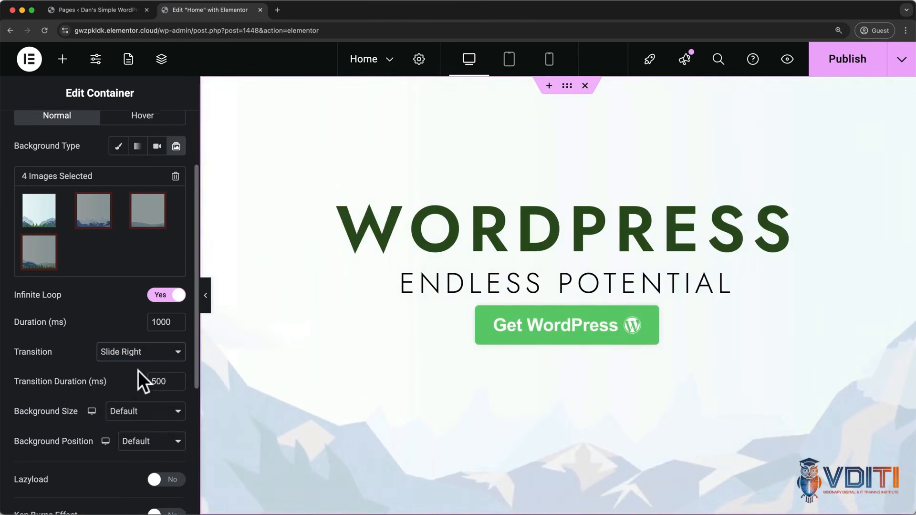
# Switch the hero container's background type back to Classic to use the green mountain image
pyautogui.scroll(3, 138, 370)
pyautogui.click(118, 231)
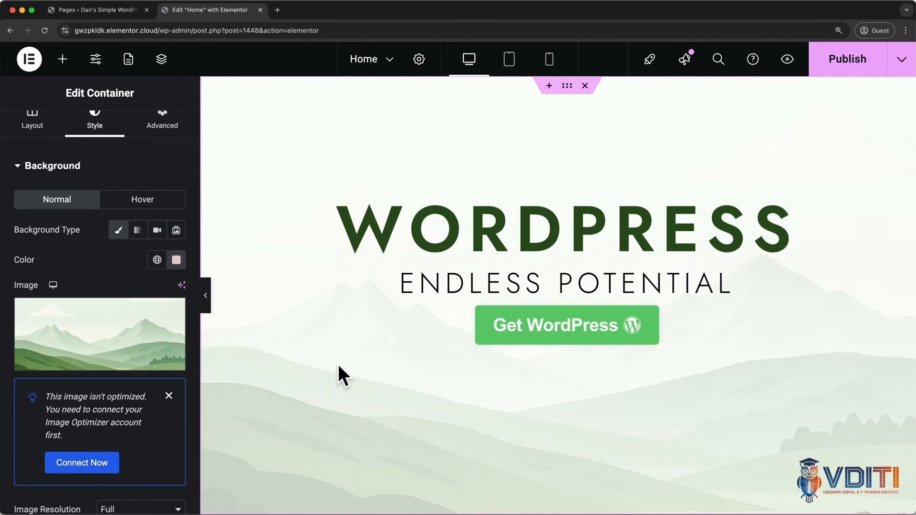
# Open the list of recent site pages from the Home page editor
pyautogui.click(389, 61)
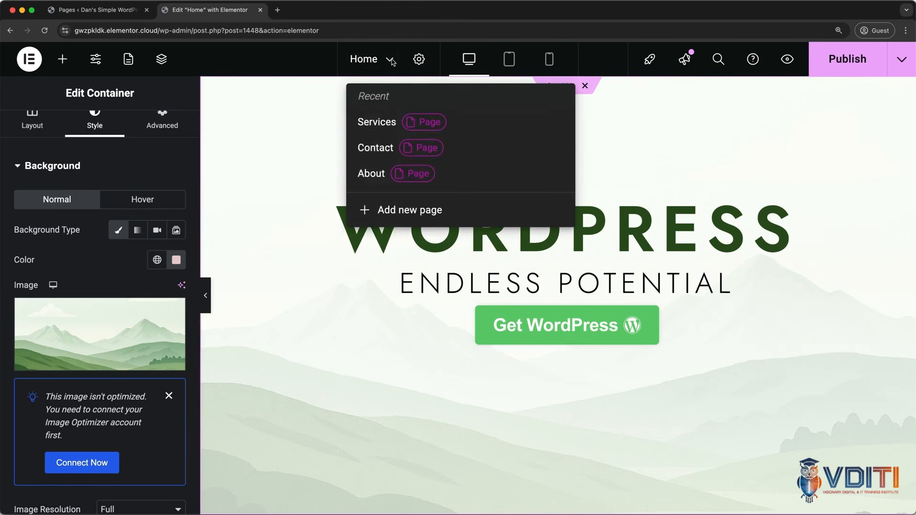
# Save the Home page changes and switch the editor to the About page
pyautogui.click(371, 174)
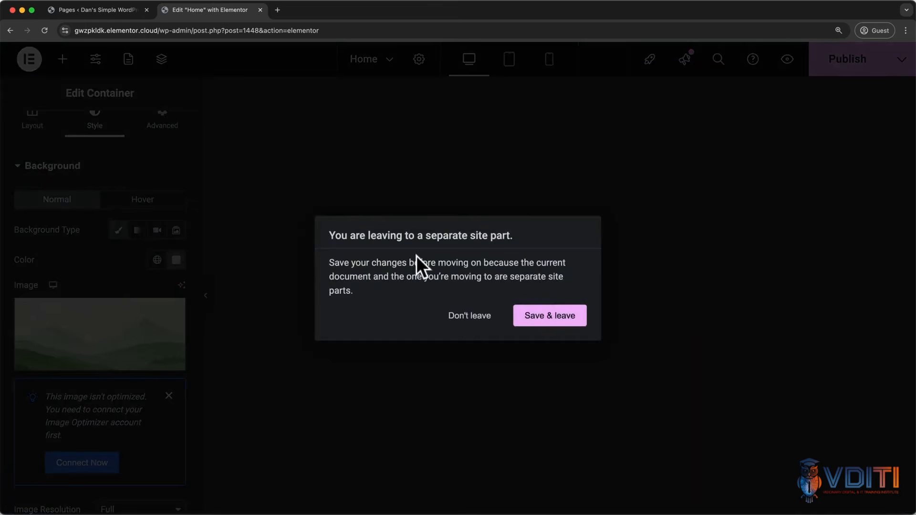
pyautogui.click(534, 318)
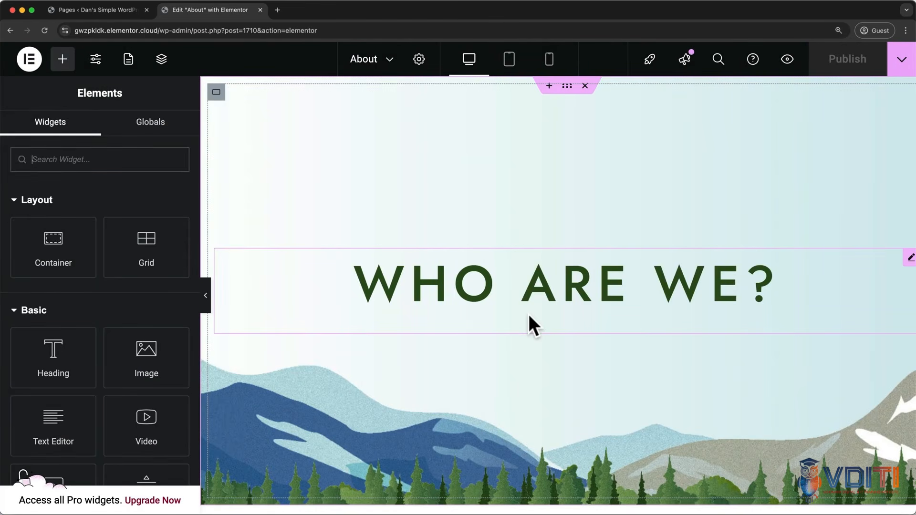
# Open the advanced layout settings of the "Talk to Us" section's outer container
pyautogui.scroll(-10, 529, 317)
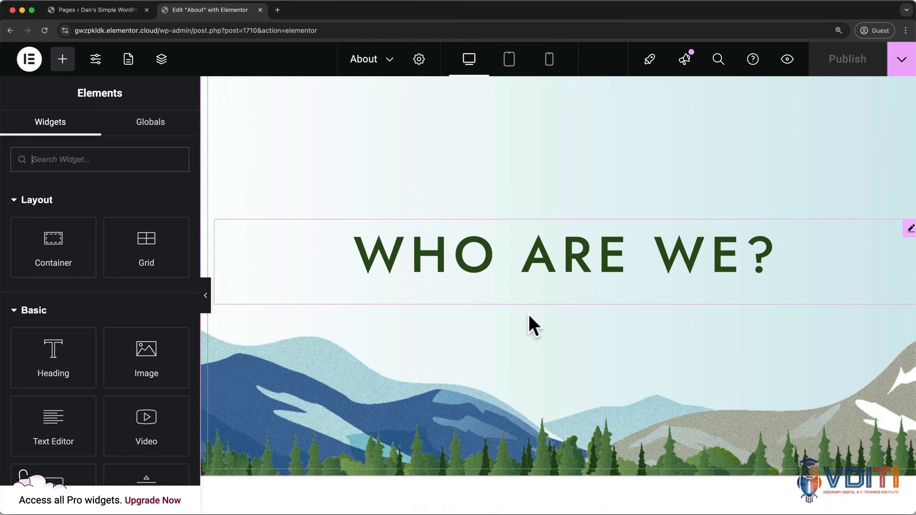
pyautogui.scroll(-6, 528, 314)
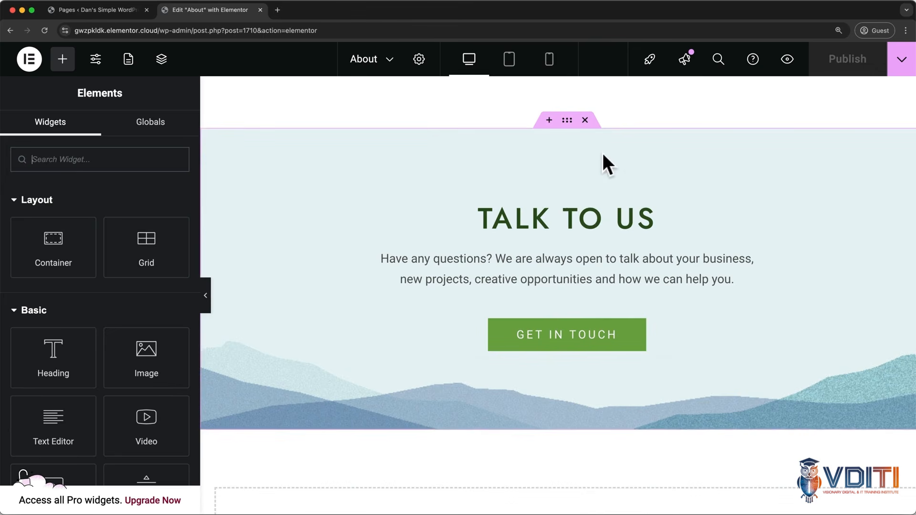
pyautogui.click(567, 122)
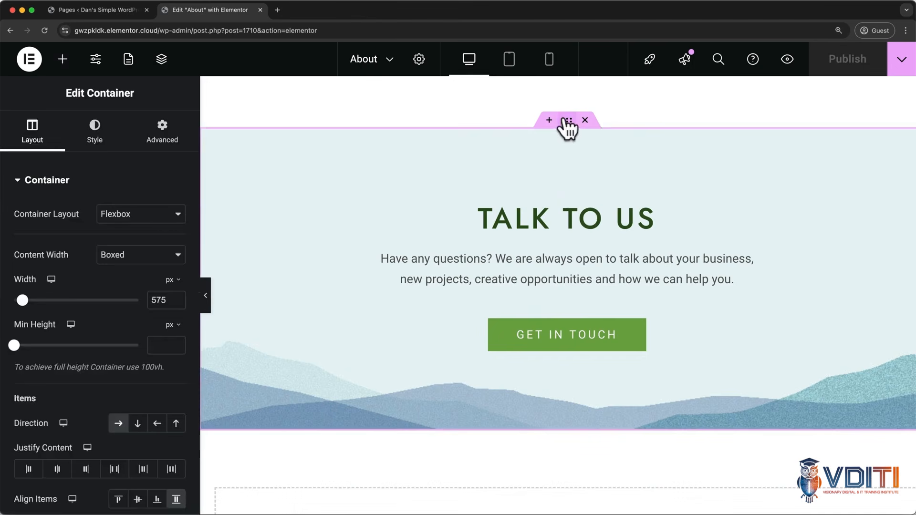
pyautogui.click(179, 151)
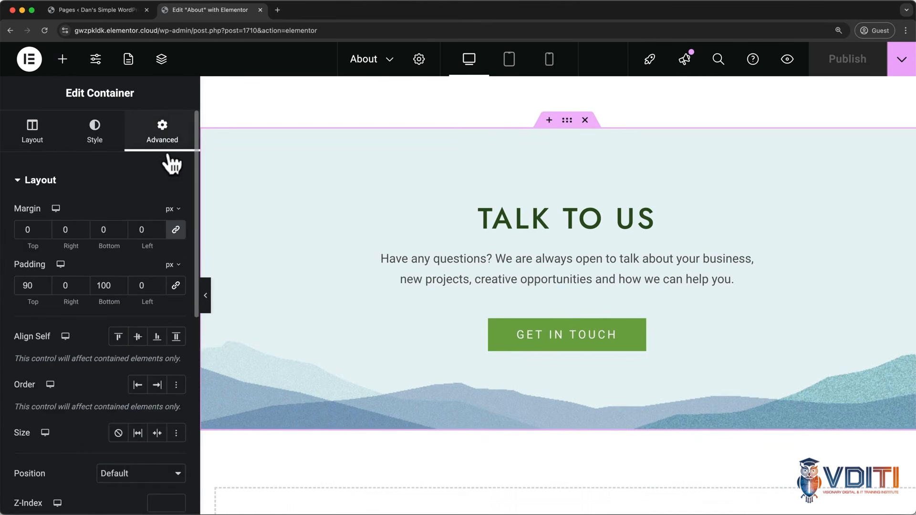
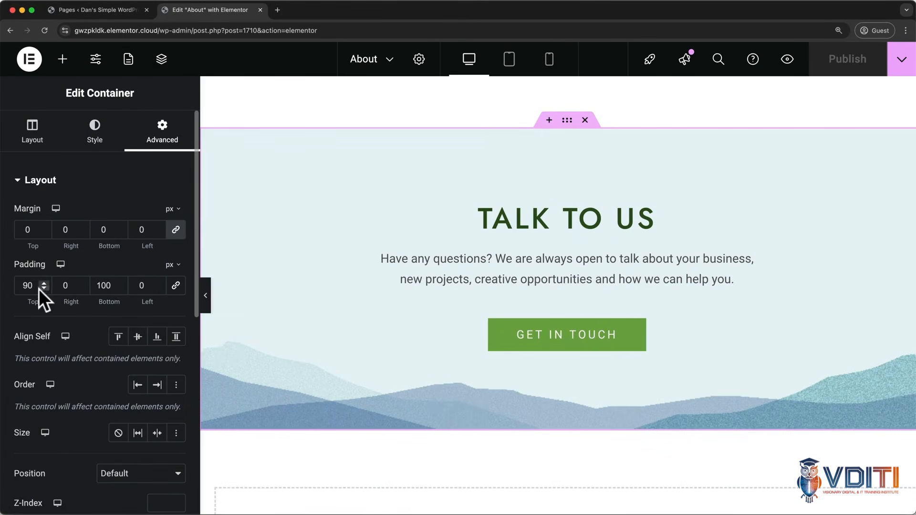
# Set the "Talk to Us" container's top padding to 0 px and gradually raise it back to 90 px
pyautogui.doubleClick(34, 285)
pyautogui.write('0')
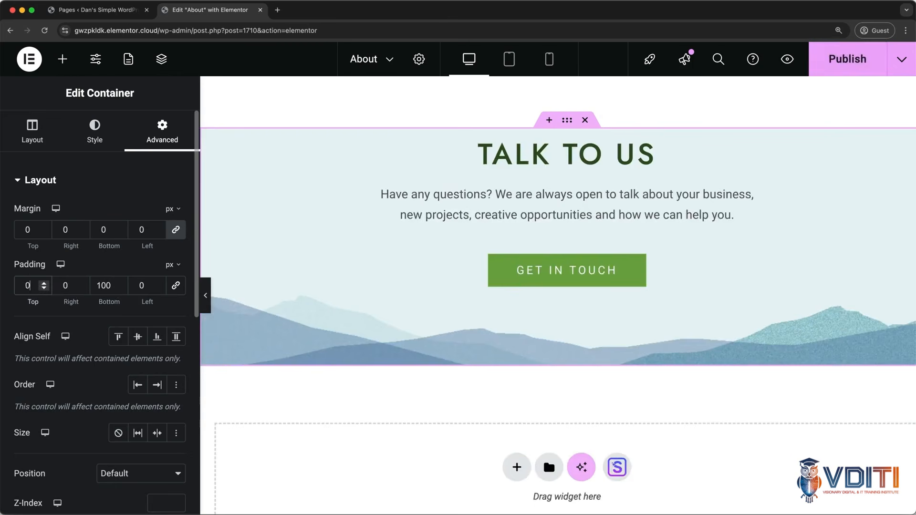
pyautogui.press('Up')
pyautogui.press('Up')
pyautogui.press('Up')
pyautogui.press('Up')
pyautogui.press('Up')
pyautogui.press('Up')
pyautogui.press('Up')
pyautogui.press('Up')
pyautogui.press('Up')
pyautogui.press('Up')
pyautogui.press('Up')
pyautogui.press('Up')
pyautogui.press('Up')
pyautogui.press('Up')
pyautogui.press('Up')
pyautogui.press('Up')
pyautogui.press('Up')
pyautogui.press('Up')
pyautogui.press('Up')
pyautogui.press('Up')
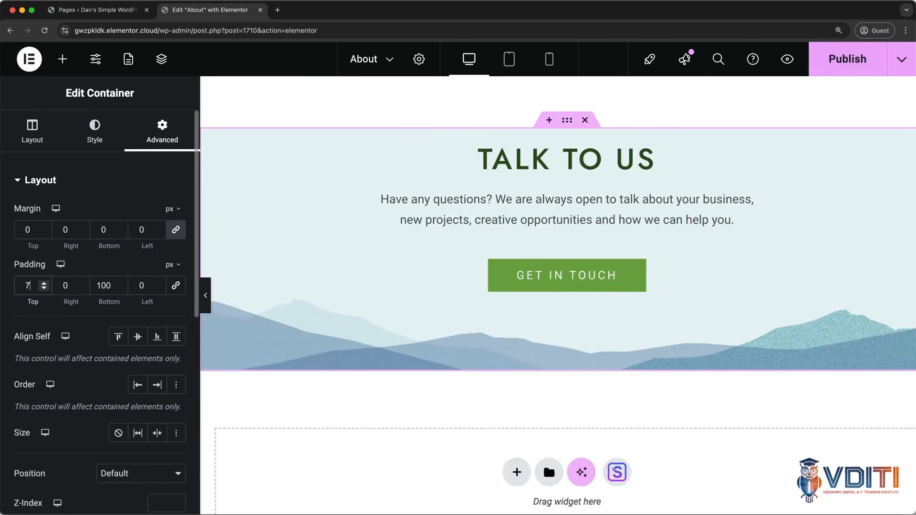
pyautogui.press('Up')
pyautogui.press('Up')
pyautogui.press('Up')
pyautogui.press('Up')
pyautogui.press('Up')
pyautogui.press('Up')
pyautogui.press('Up')
pyautogui.press('Up')
pyautogui.press('Up')
pyautogui.press('Up')
pyautogui.press('Up')
pyautogui.press('Up')
pyautogui.press('Up')
pyautogui.press('Up')
pyautogui.press('Up')
pyautogui.press('Up')
pyautogui.press('Up')
pyautogui.press('Up')
pyautogui.press('Up')
pyautogui.press('Up')
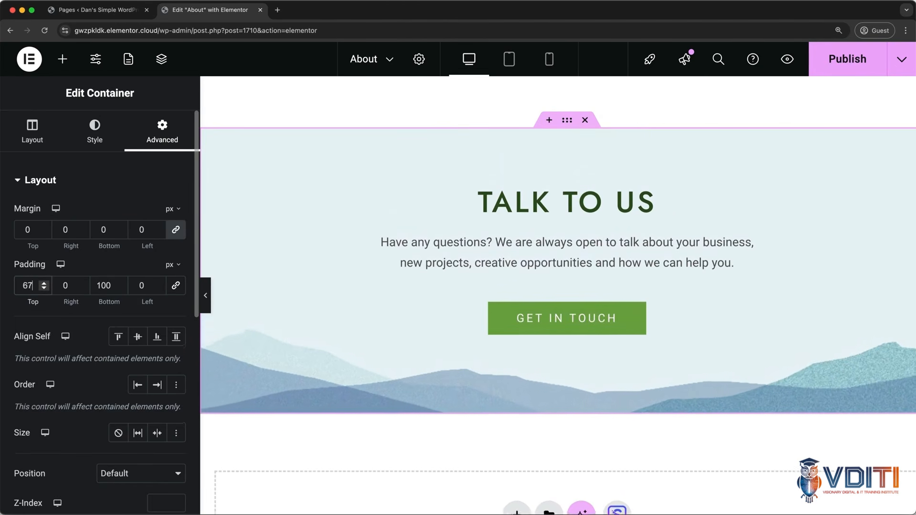
pyautogui.press('Down')
pyautogui.press('Down')
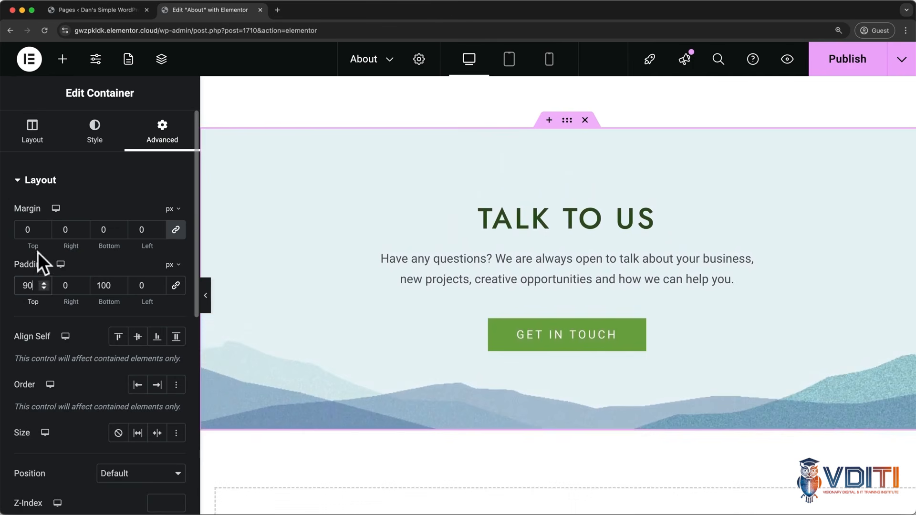
# Raise the "Talk to Us" container's linked margins to 65 px on all sides and reset them to 0
pyautogui.click(35, 229)
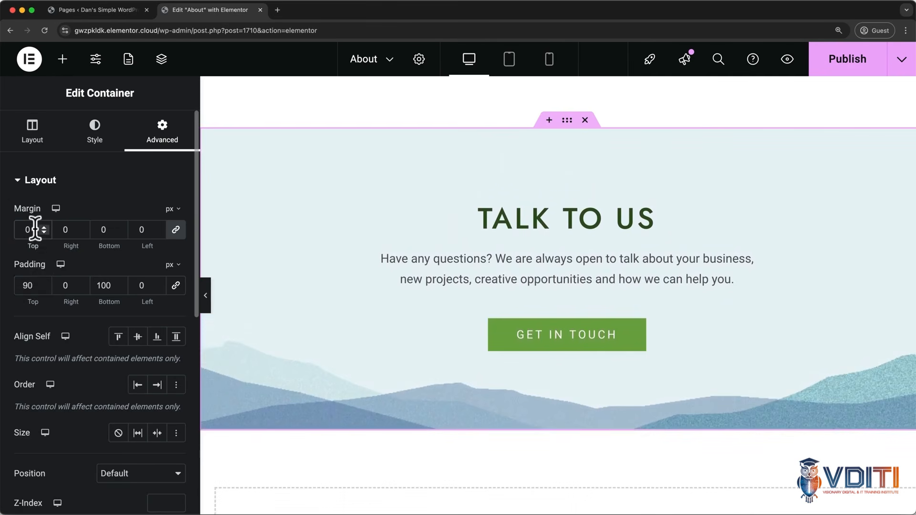
pyautogui.press('Up')
pyautogui.press('Up')
pyautogui.press('Up')
pyautogui.press('Up')
pyautogui.press('Up')
pyautogui.press('Up')
pyautogui.press('Up')
pyautogui.press('Up')
pyautogui.press('Up')
pyautogui.press('Up')
pyautogui.press('Up')
pyautogui.press('Up')
pyautogui.press('Up')
pyautogui.press('Up')
pyautogui.press('Up')
pyautogui.press('Up')
pyautogui.press('Up')
pyautogui.press('Up')
pyautogui.press('Up')
pyautogui.press('Up')
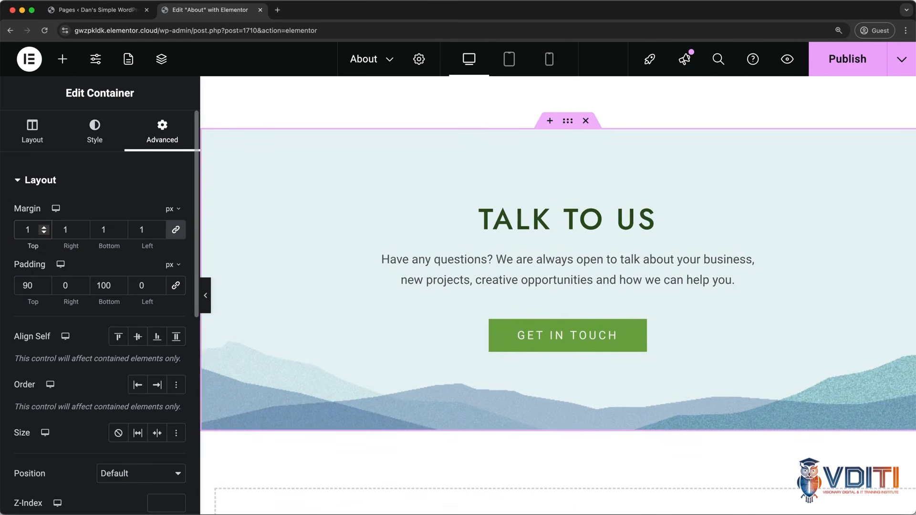
pyautogui.press('Up')
pyautogui.press('Up')
pyautogui.press('Up')
pyautogui.press('Up')
pyautogui.press('Up')
pyautogui.press('Up')
pyautogui.press('Up')
pyautogui.press('Up')
pyautogui.press('Up')
pyautogui.press('Up')
pyautogui.press('Up')
pyautogui.press('Up')
pyautogui.press('Up')
pyautogui.press('Up')
pyautogui.press('Up')
pyautogui.press('Up')
pyautogui.press('Up')
pyautogui.press('Up')
pyautogui.press('Up')
pyautogui.press('Up')
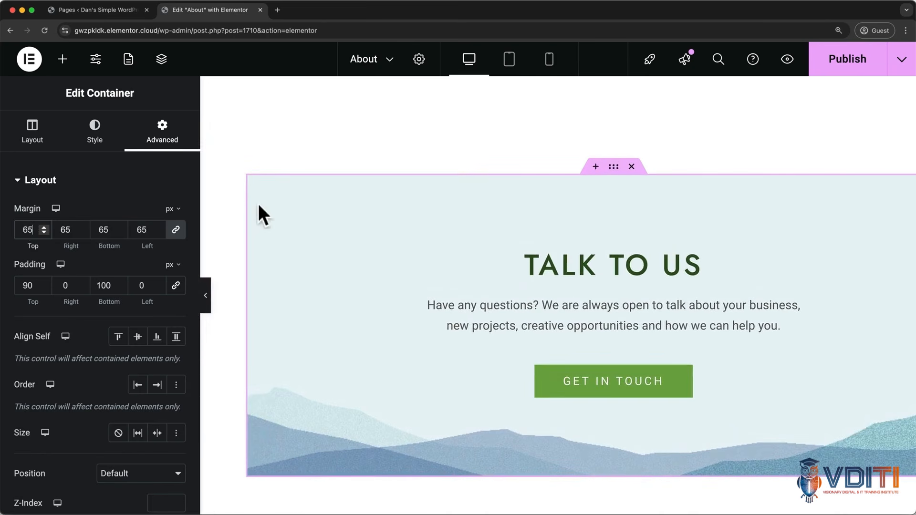
pyautogui.write('0')
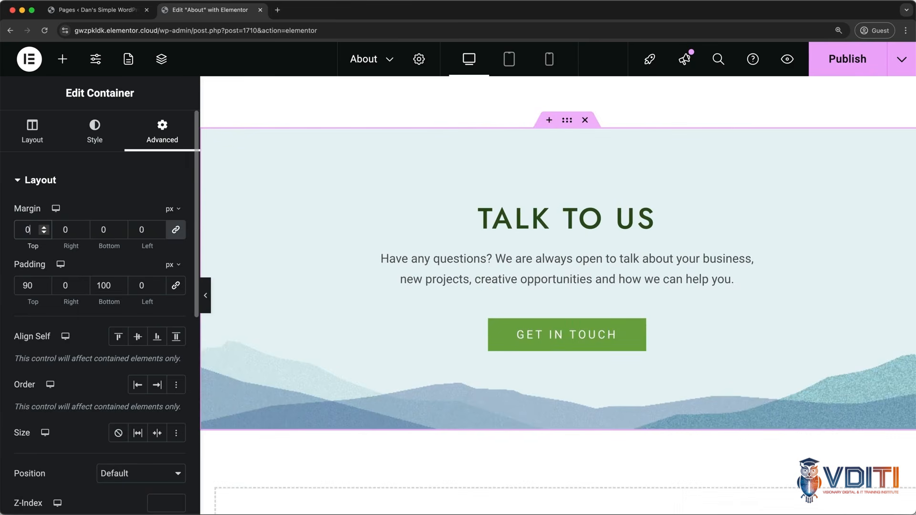
# Unlink the container's margin sides, raise only the top margin to 61 px, and reset it to 0
pyautogui.click(176, 230)
pyautogui.doubleClick(29, 229)
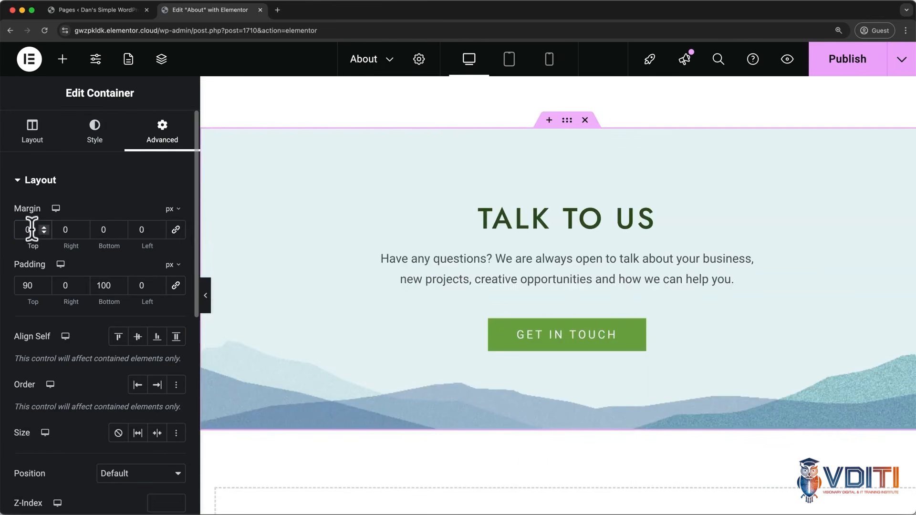
pyautogui.write('1')
pyautogui.press('Up')
pyautogui.press('Up')
pyautogui.press('Up')
pyautogui.press('Up')
pyautogui.press('Up')
pyautogui.press('Up')
pyautogui.press('Up')
pyautogui.press('Up')
pyautogui.press('Up')
pyautogui.press('Up')
pyautogui.press('Up')
pyautogui.press('Up')
pyautogui.press('Up')
pyautogui.press('Up')
pyautogui.press('Up')
pyautogui.press('Up')
pyautogui.press('Up')
pyautogui.press('Up')
pyautogui.press('Up')
pyautogui.press('Up')
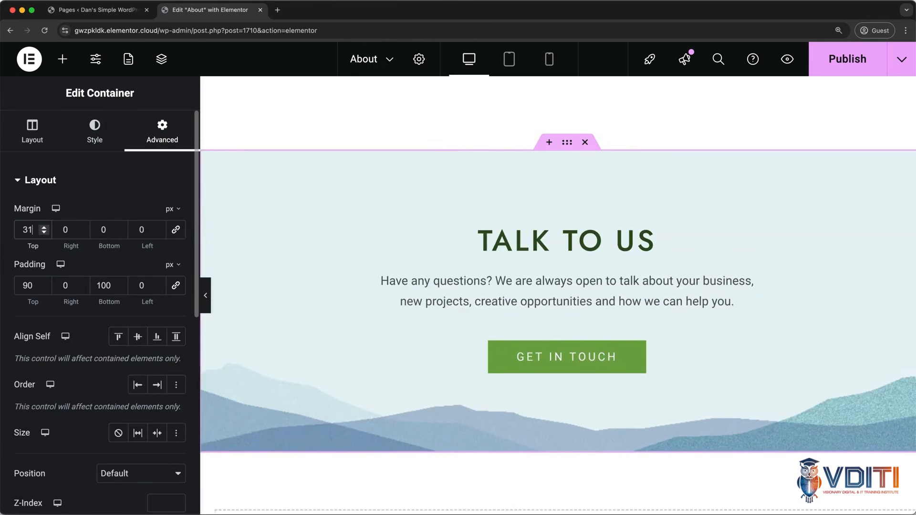
pyautogui.press('Up')
pyautogui.press('Up')
pyautogui.press('Up')
pyautogui.press('Up')
pyautogui.press('Up')
pyautogui.press('Up')
pyautogui.press('Up')
pyautogui.press('Up')
pyautogui.press('Up')
pyautogui.press('Up')
pyautogui.press('Up')
pyautogui.press('Up')
pyautogui.press('Up')
pyautogui.press('Up')
pyautogui.press('Up')
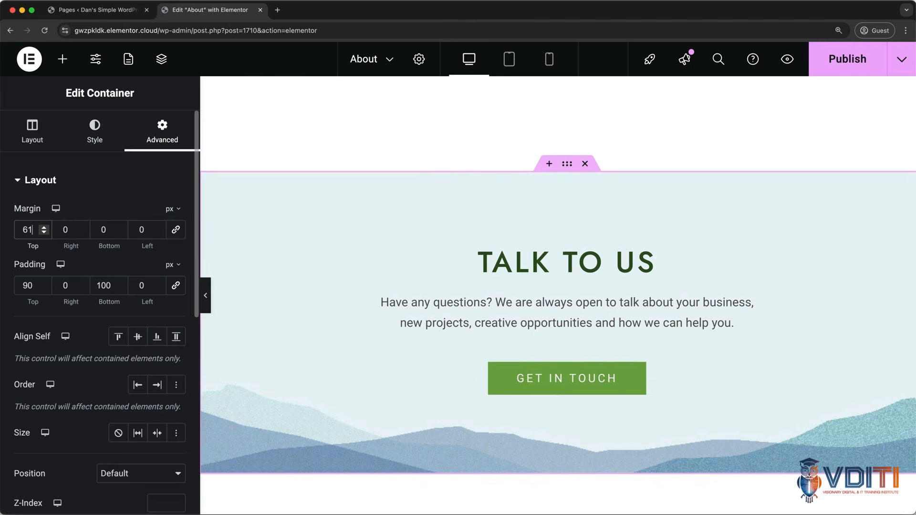
pyautogui.doubleClick(28, 230)
pyautogui.write('0')
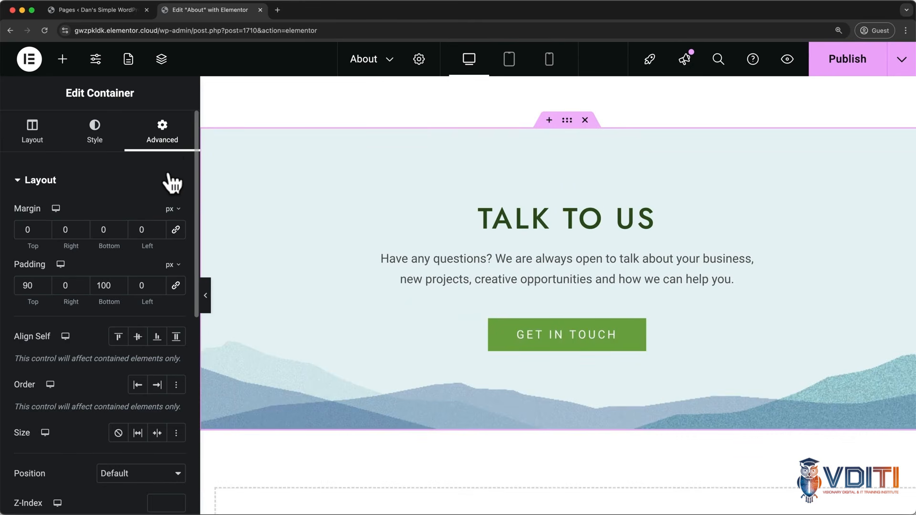
# Raise the "Get in Touch" button's top margin to 53 px and its unlinked top padding to 25 px
pyautogui.click(465, 322)
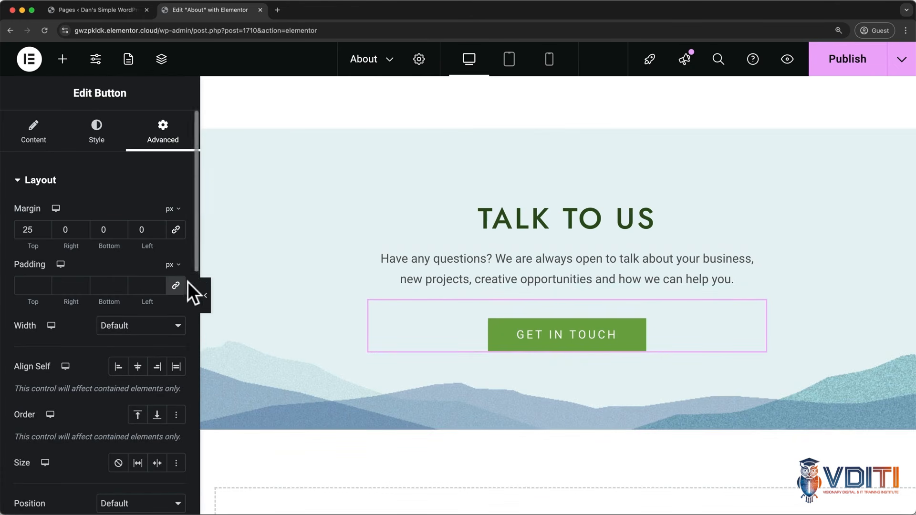
pyautogui.click(176, 286)
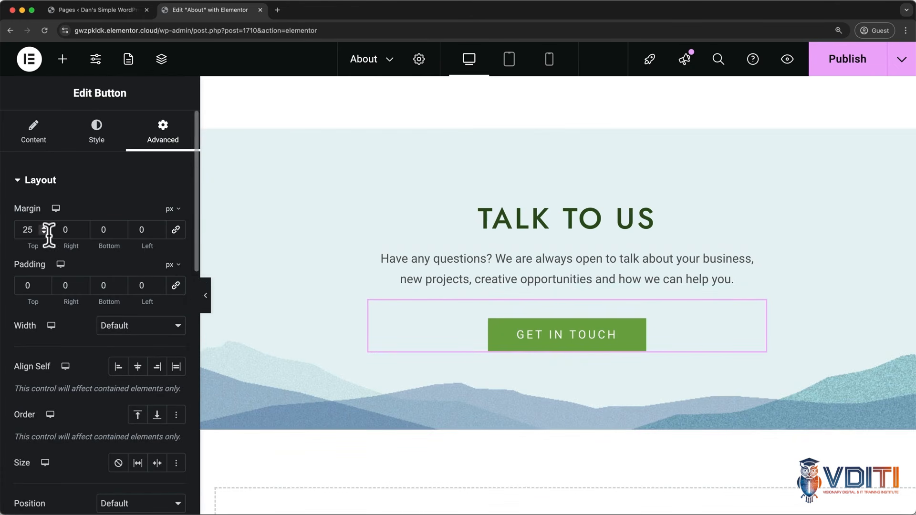
pyautogui.moveTo(41, 225); pyautogui.dragTo(41, 225)
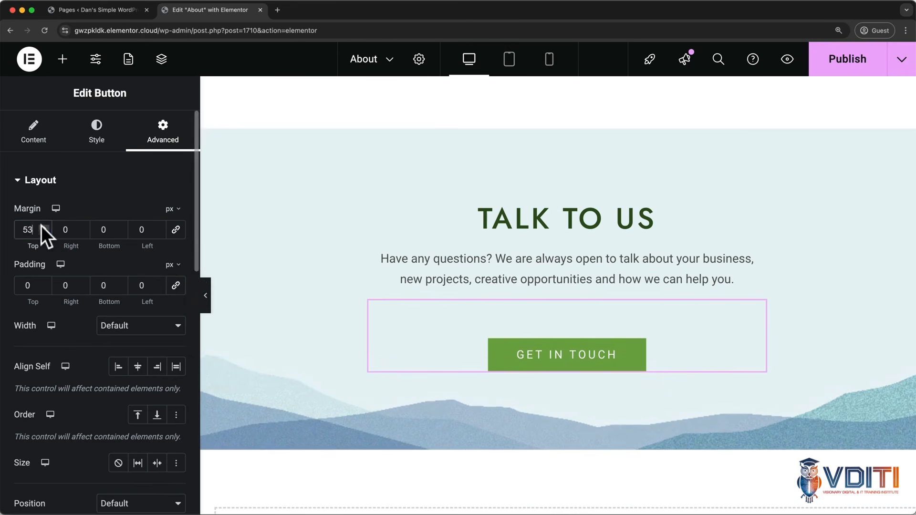
pyautogui.click(42, 283)
pyautogui.moveTo(41, 283); pyautogui.dragTo(41, 283)
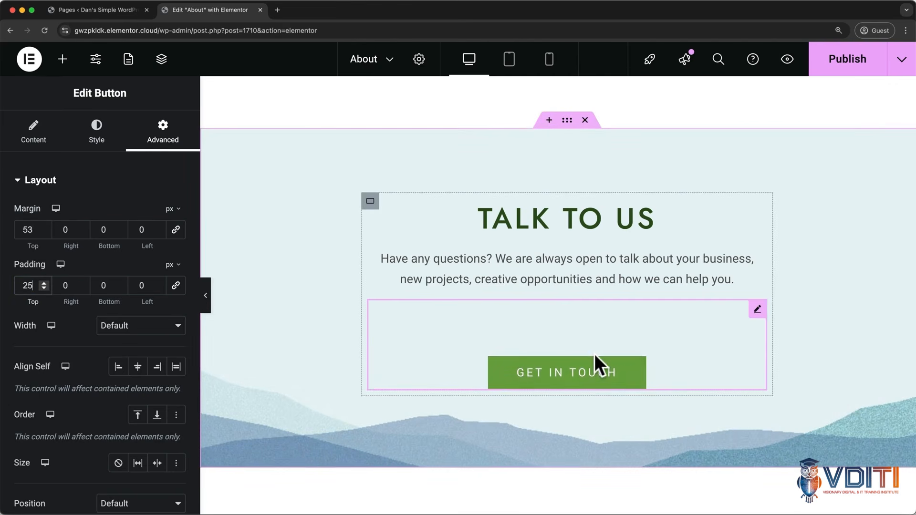
# Reset the "Get in Touch" button's top padding to 0 and its top margin to 25 px
pyautogui.doubleClick(27, 285)
pyautogui.write('0')
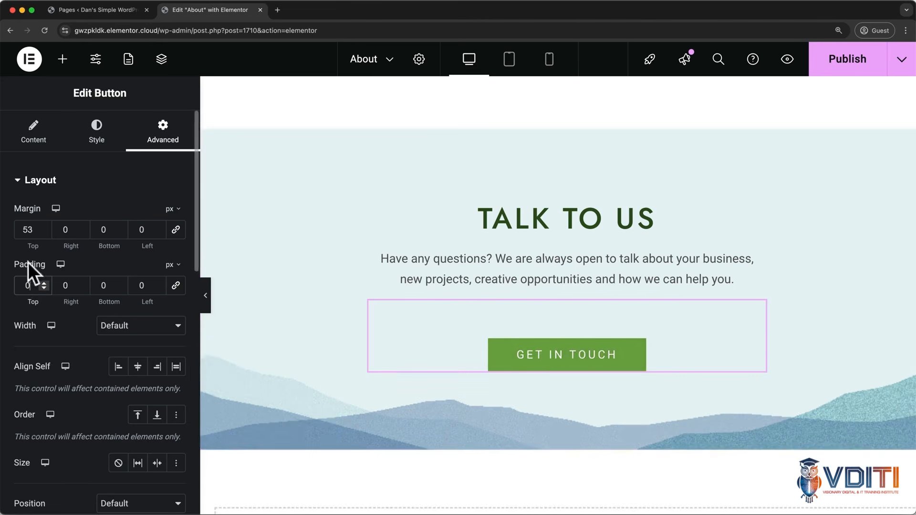
pyautogui.doubleClick(29, 229)
pyautogui.write('25')
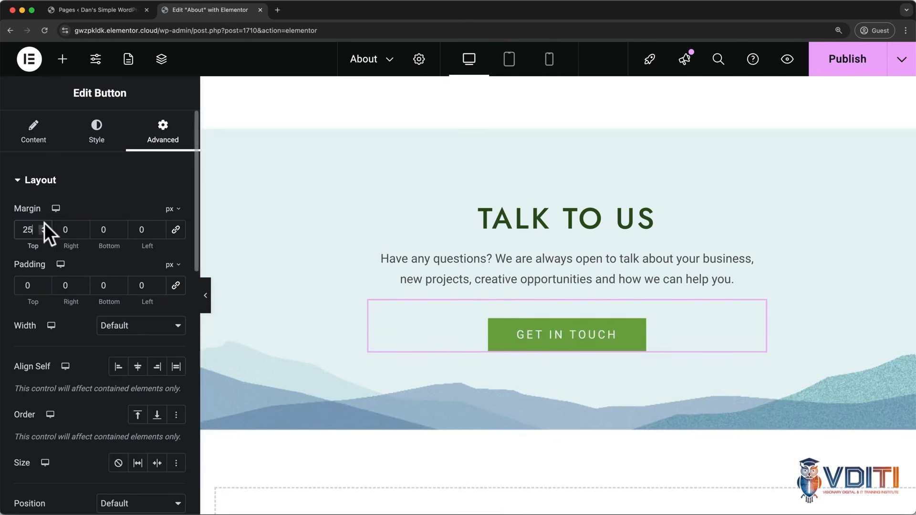
# Insert a Spacer widget between the "Talk to Us" paragraph and the "Get in Touch" button
pyautogui.click(91, 180)
pyautogui.click(90, 189)
pyautogui.click(62, 59)
pyautogui.scroll(-6, 81, 242)
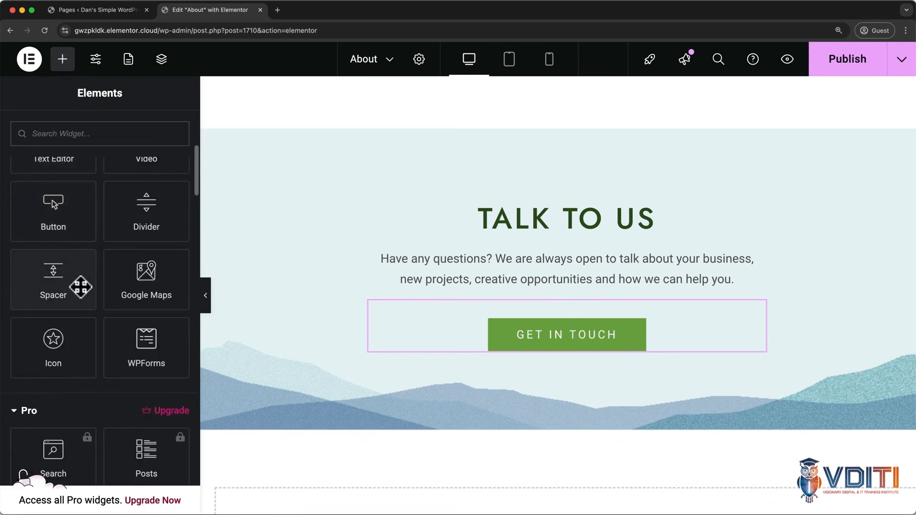
pyautogui.moveTo(80, 286); pyautogui.dragTo(573, 299)
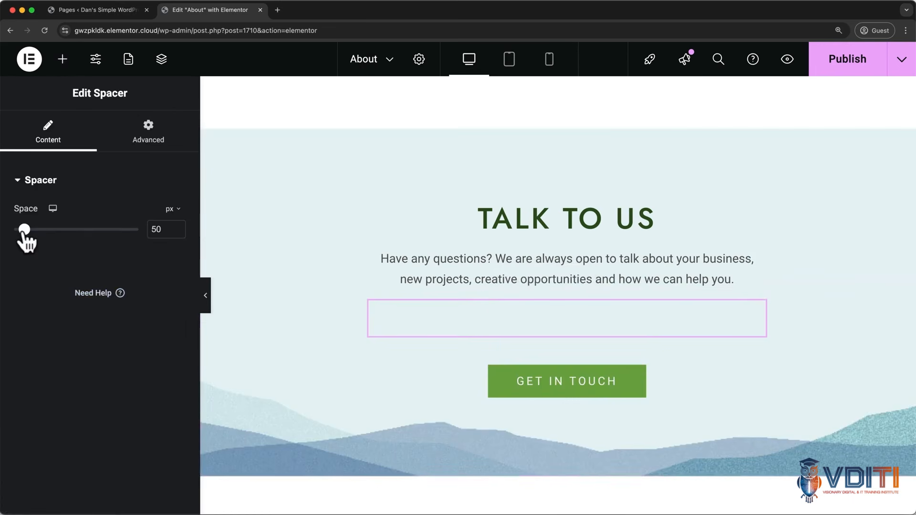
# Increase the spacer's height to 64 px and delete the spacer from the section
pyautogui.moveTo(24, 230)
pyautogui.mouseDown()
pyautogui.moveTo(46, 230)
pyautogui.moveTo(26, 231)
pyautogui.mouseUp()
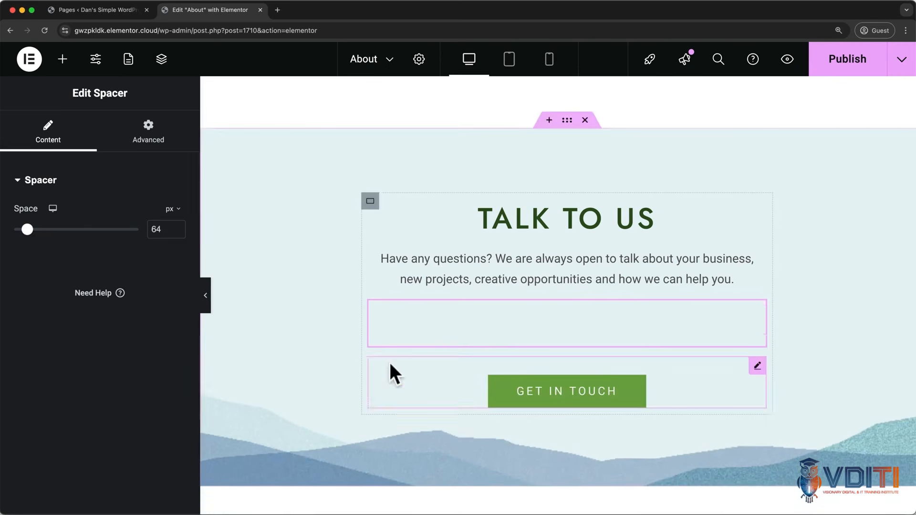
pyautogui.rightClick(450, 322)
pyautogui.click(483, 498)
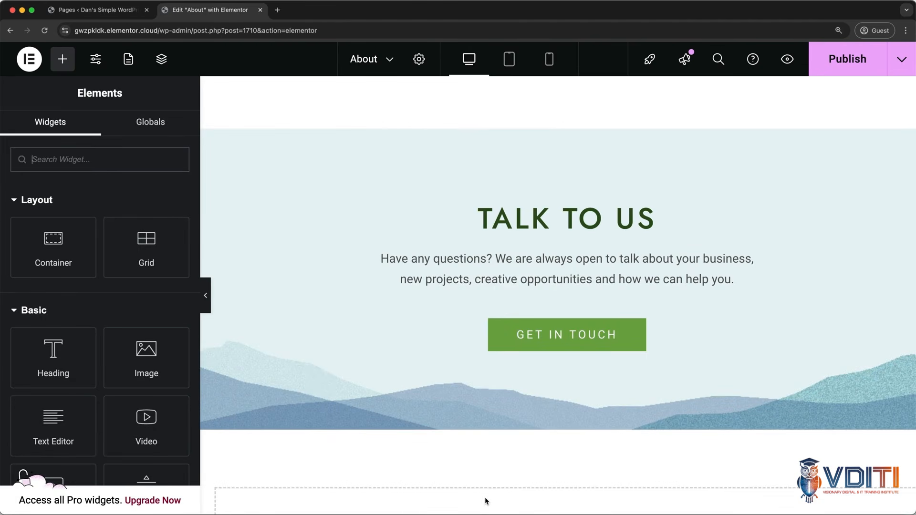
# Reduce the "Who Are We?" container's minimum height to 575 px and set it back to 600 px
pyautogui.scroll(15, 485, 501)
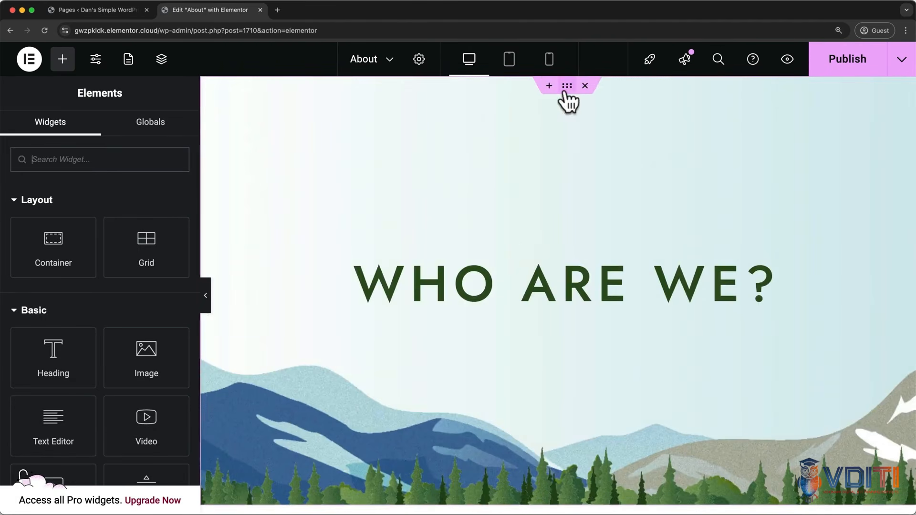
pyautogui.click(565, 93)
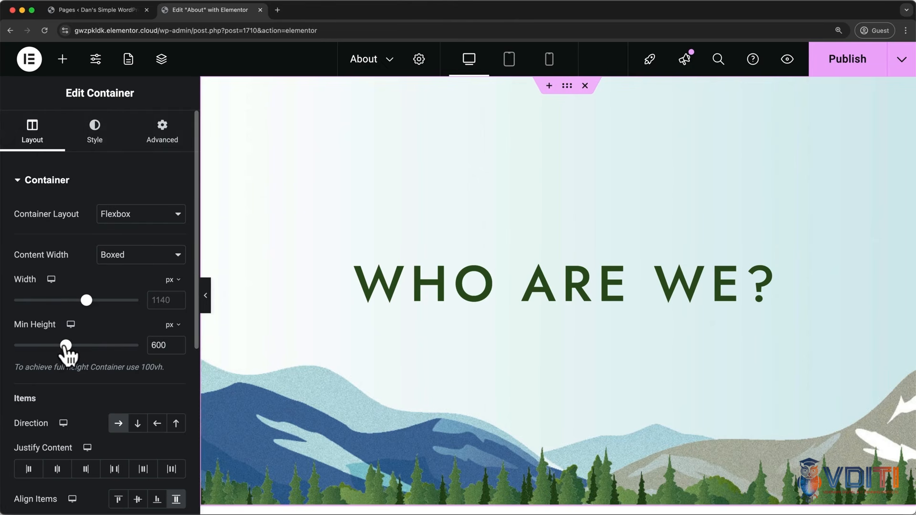
pyautogui.moveTo(65, 346)
pyautogui.mouseDown()
pyautogui.moveTo(52, 347)
pyautogui.moveTo(63, 347)
pyautogui.mouseUp()
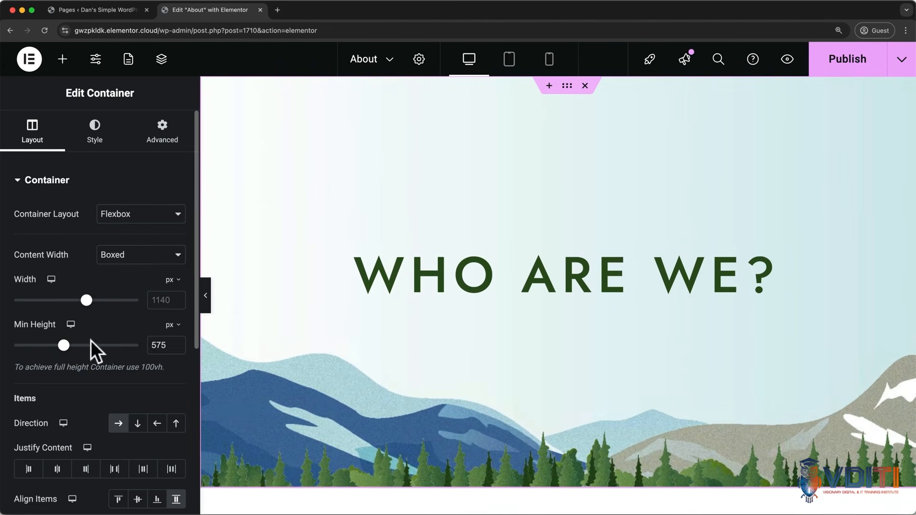
pyautogui.doubleClick(158, 345)
pyautogui.write('600')
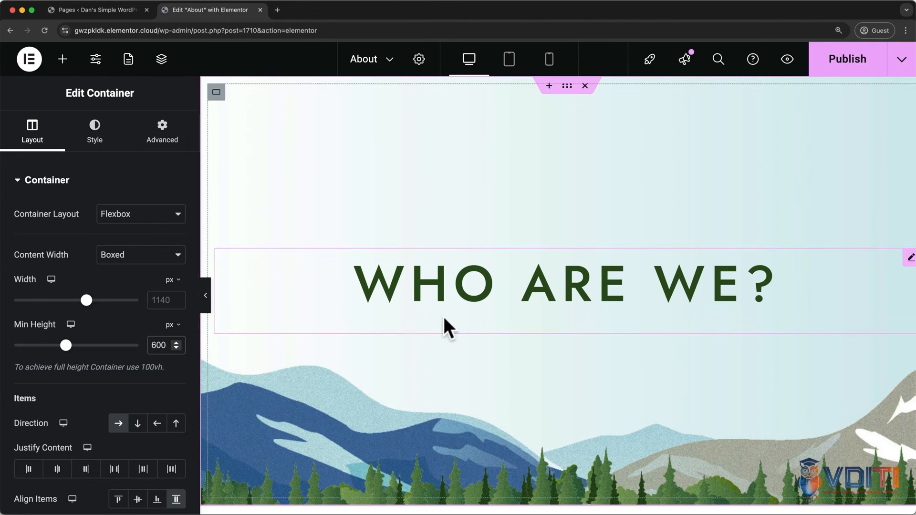
# View the About page on the live site and go to its Home page
pyautogui.click(907, 73)
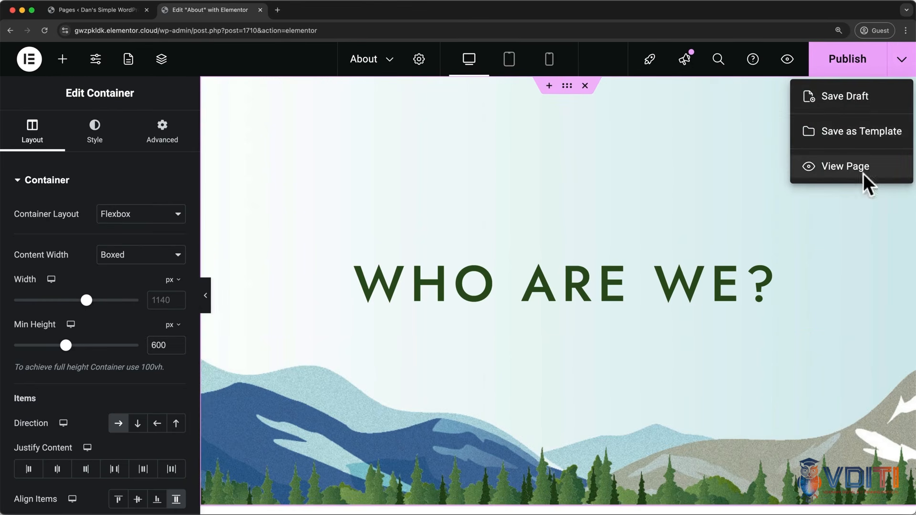
pyautogui.click(863, 167)
pyautogui.click(647, 104)
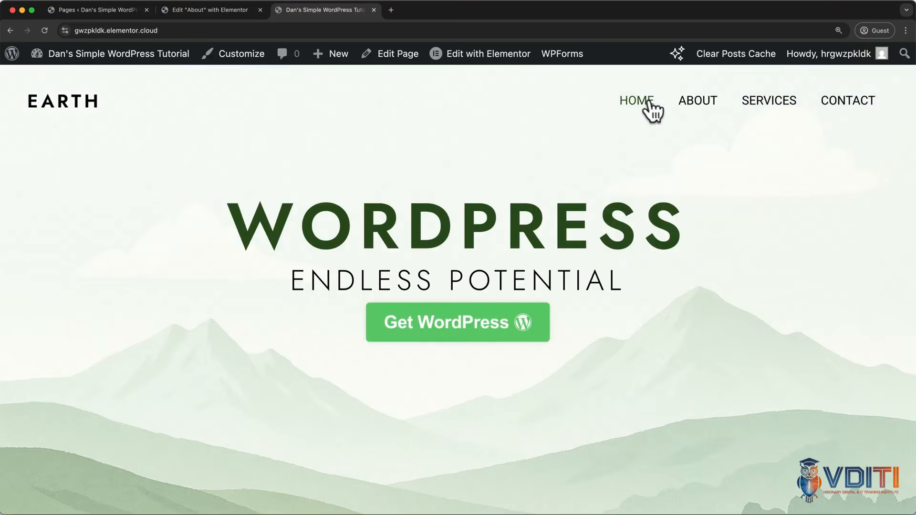
# Examine the layout of the three service cards on the live Home page
pyautogui.scroll(-10, 650, 110)
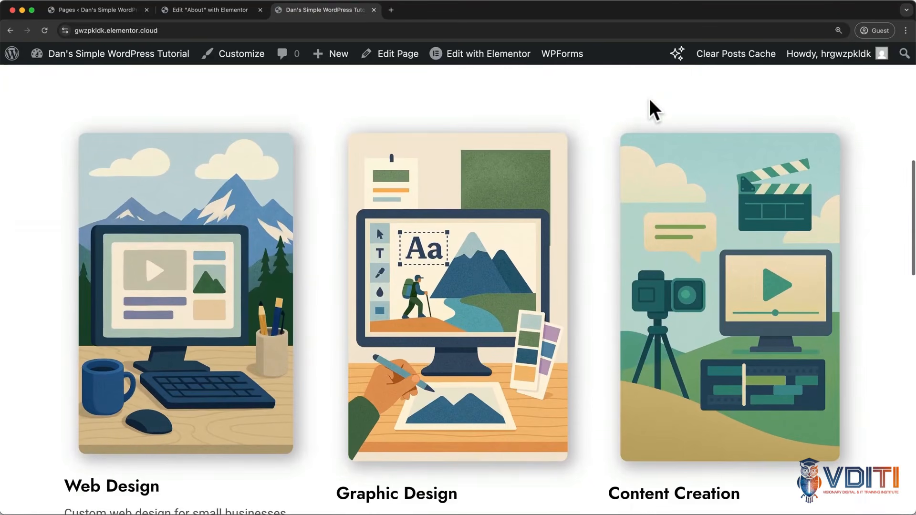
pyautogui.scroll(-2, 542, 253)
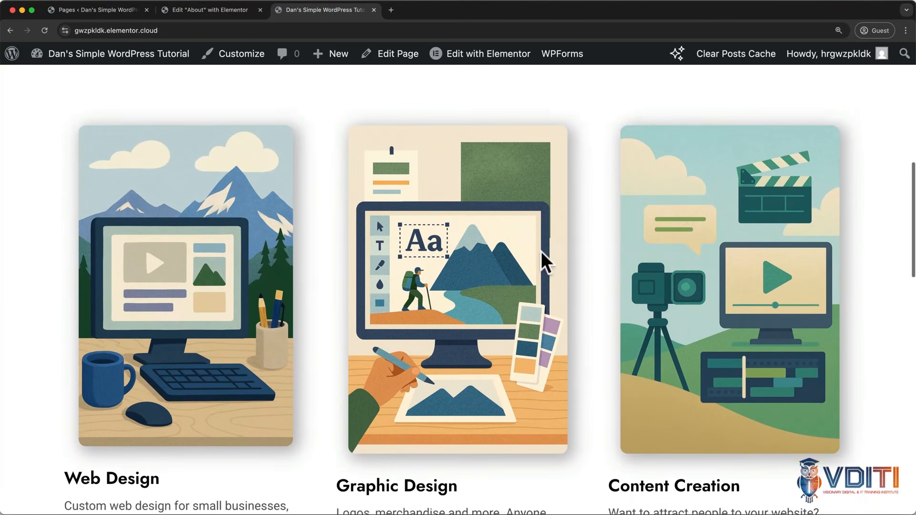
pyautogui.scroll(-3, 540, 250)
pyautogui.scroll(3, 541, 251)
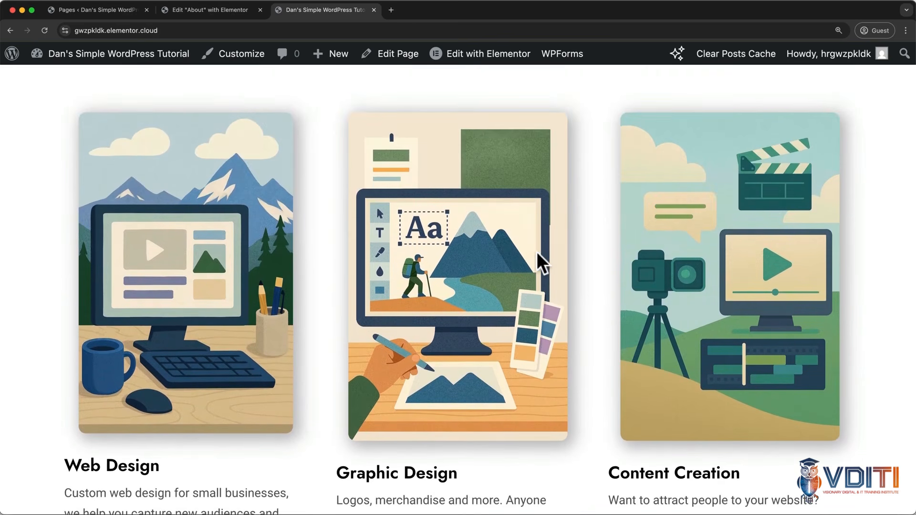
# In the About page editor, add a single-column Flexbox container below the "Who Are We?" section and set its content width to Full Width
pyautogui.click(233, 12)
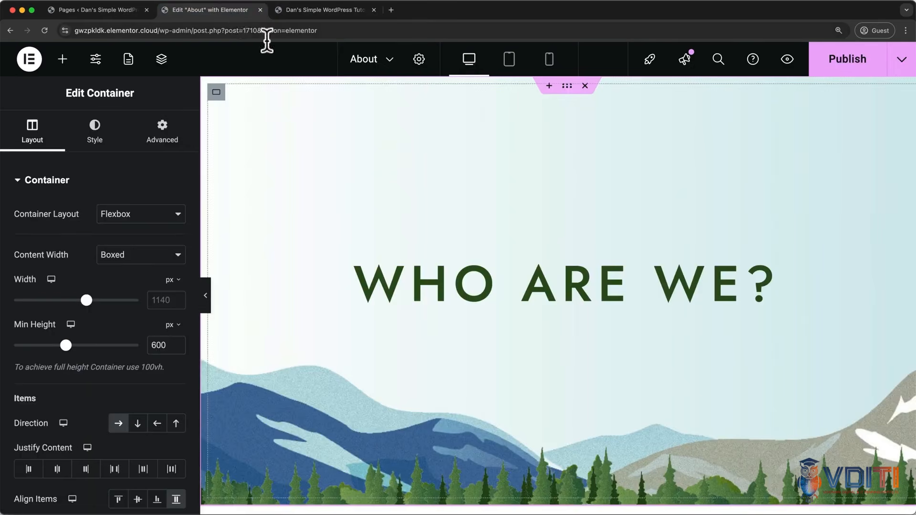
pyautogui.scroll(-4, 545, 162)
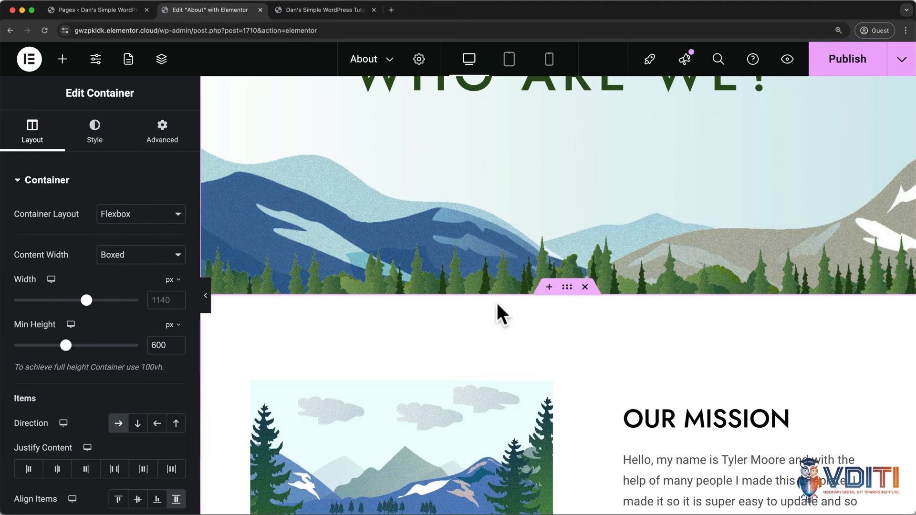
pyautogui.click(549, 286)
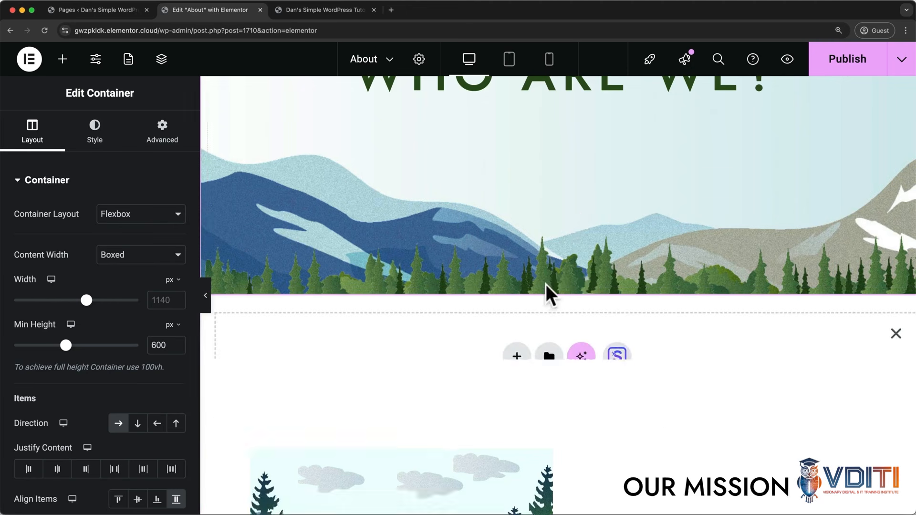
pyautogui.click(517, 360)
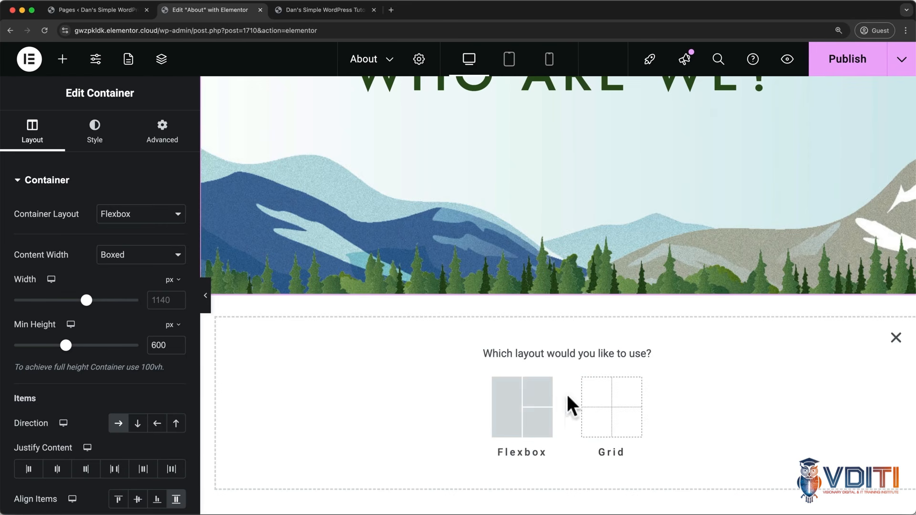
pyautogui.click(544, 409)
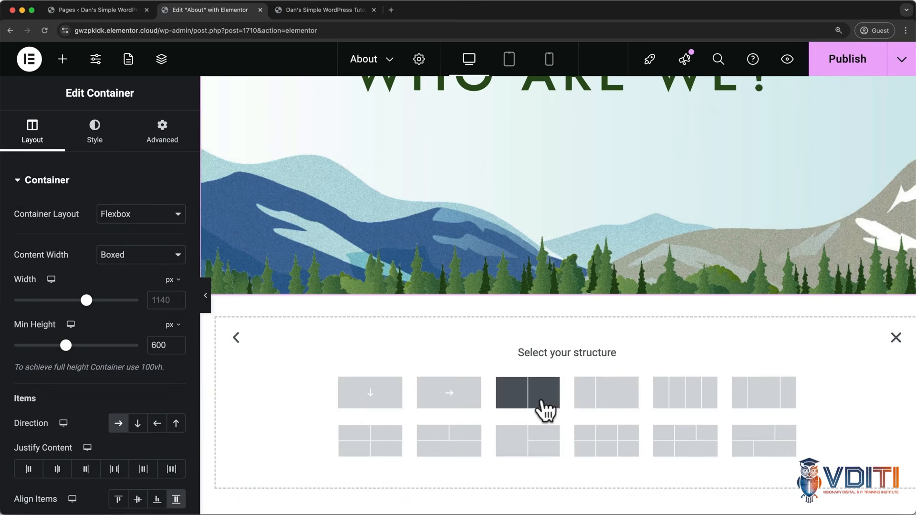
pyautogui.click(396, 400)
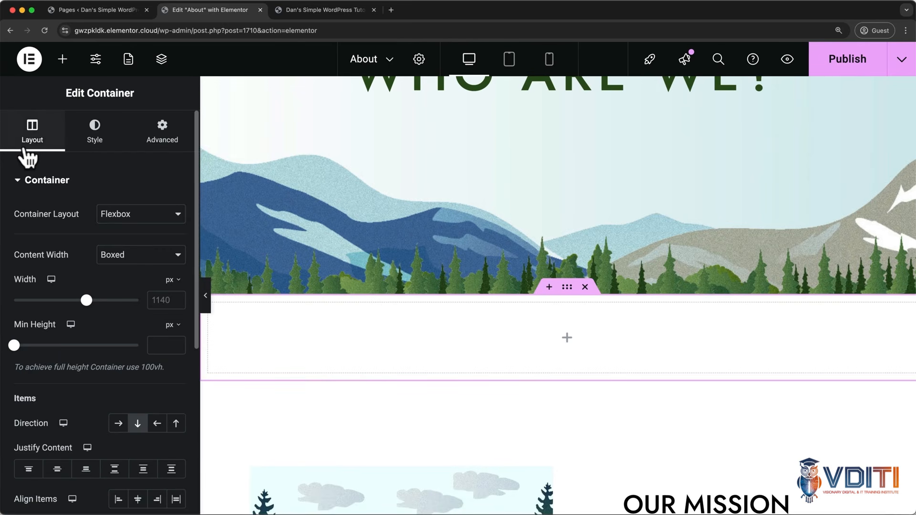
pyautogui.click(115, 254)
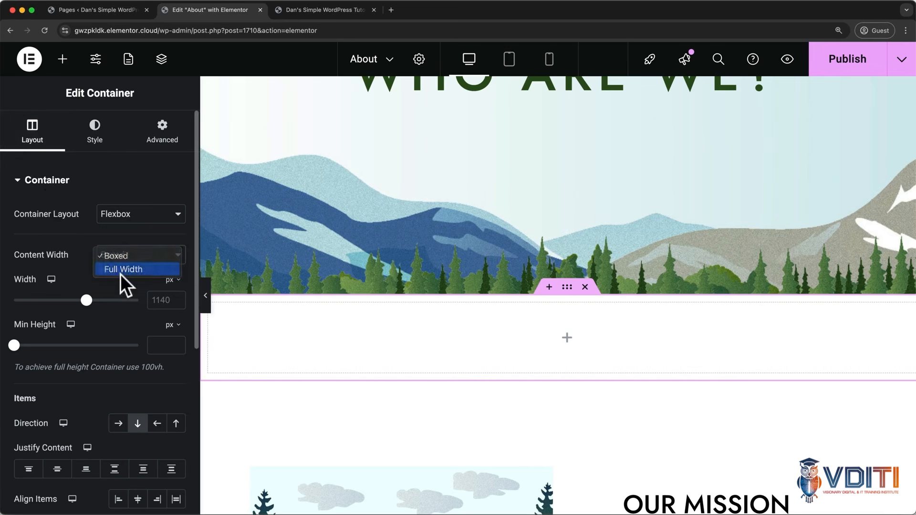
pyautogui.click(120, 273)
# Nest a container inside the new empty section, with Full Width content and a width of 33.33%
pyautogui.click(61, 62)
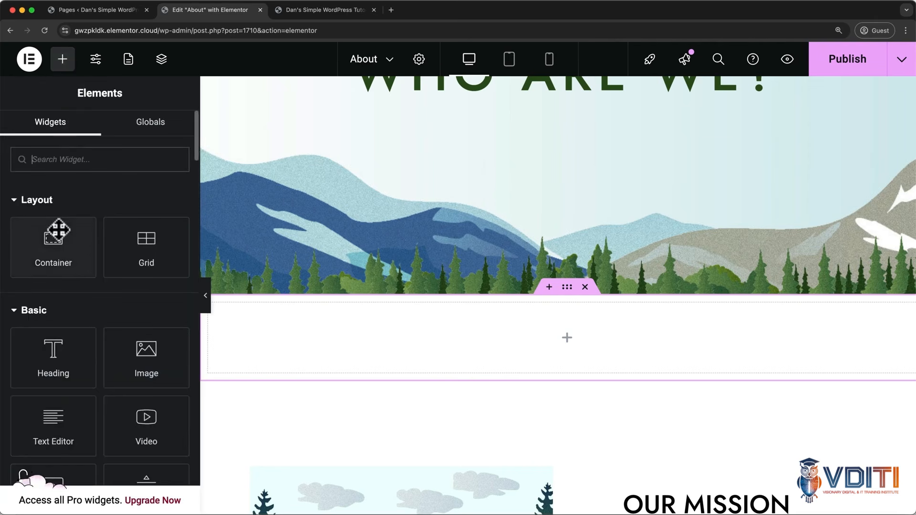
pyautogui.moveTo(56, 232); pyautogui.dragTo(277, 315)
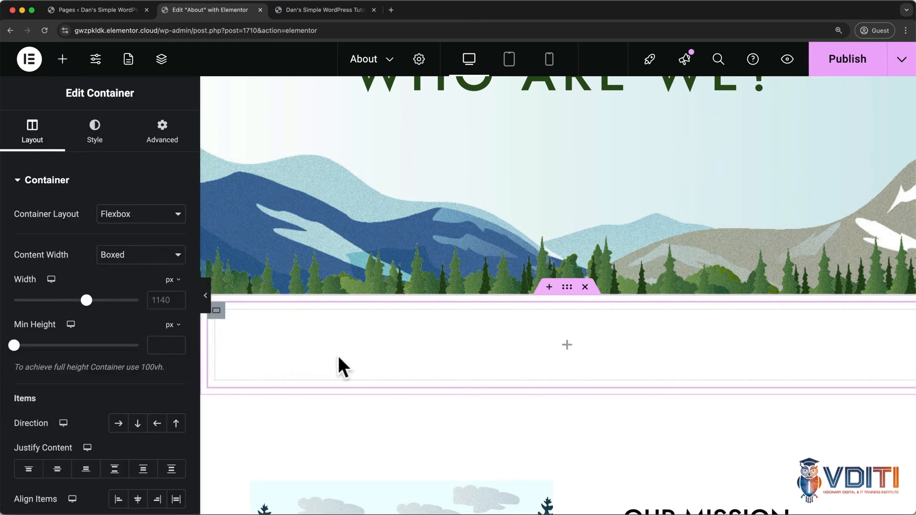
pyautogui.click(174, 256)
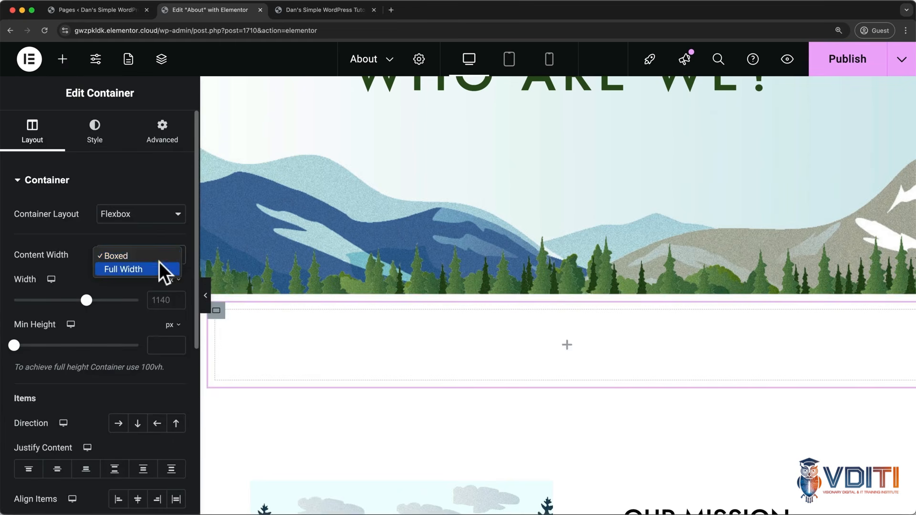
pyautogui.click(153, 266)
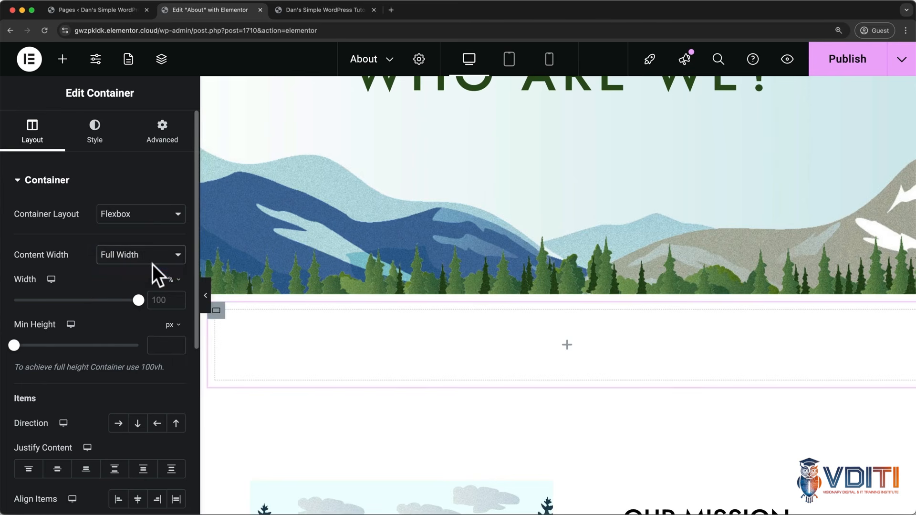
pyautogui.doubleClick(162, 299)
pyautogui.write('33.33')
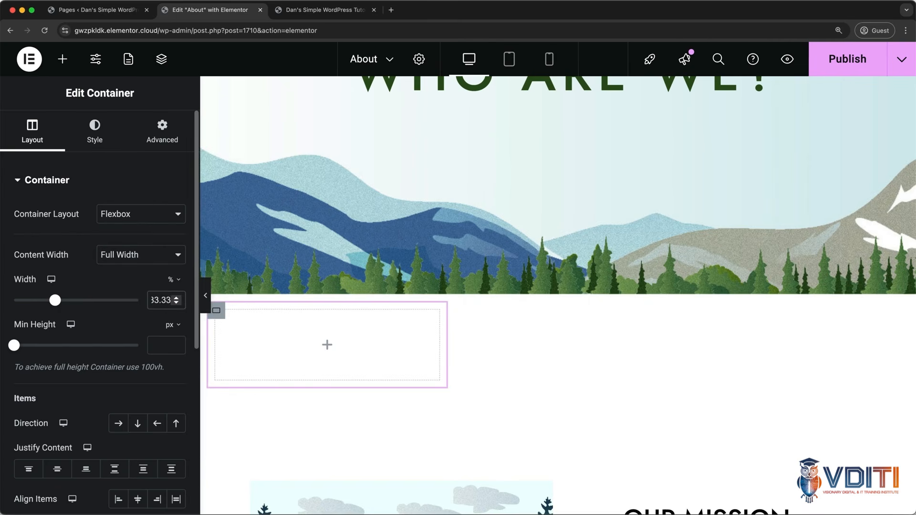
# Duplicate the 33.33% container twice to make three equal containers in the section
pyautogui.rightClick(380, 349)
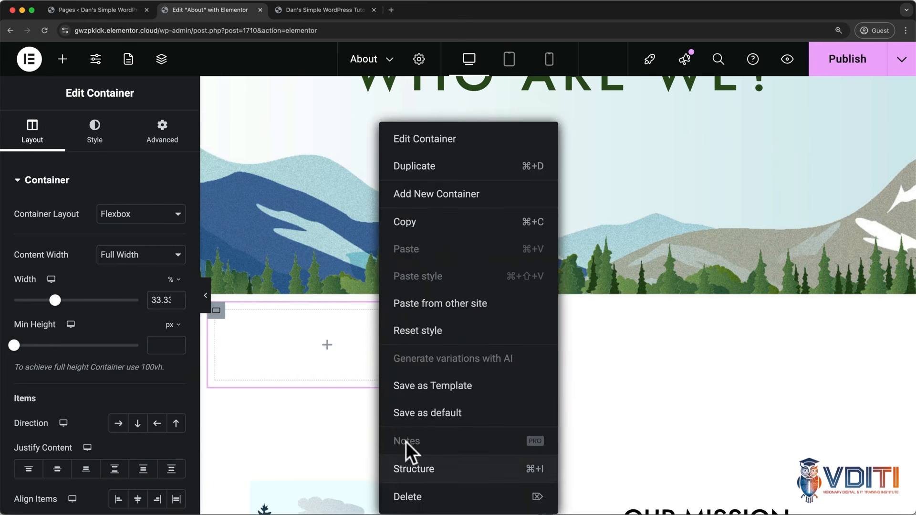
pyautogui.click(408, 166)
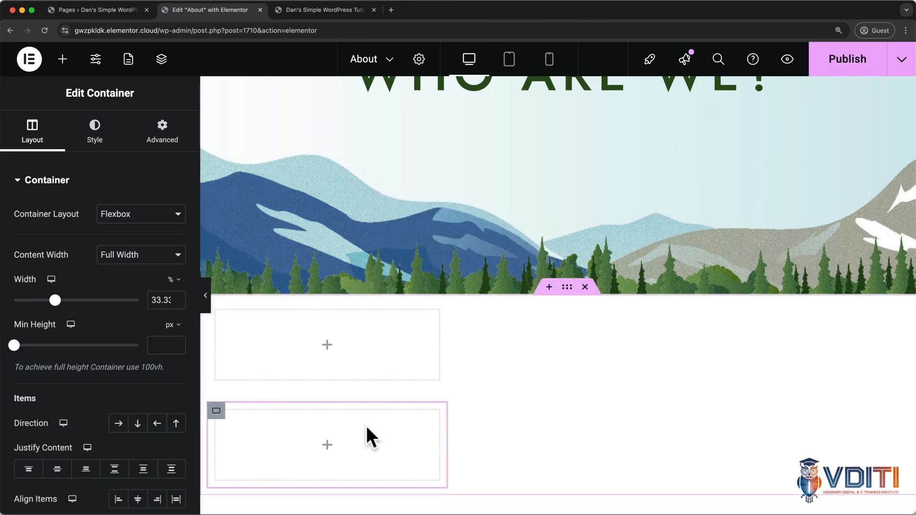
pyautogui.press('super+d')
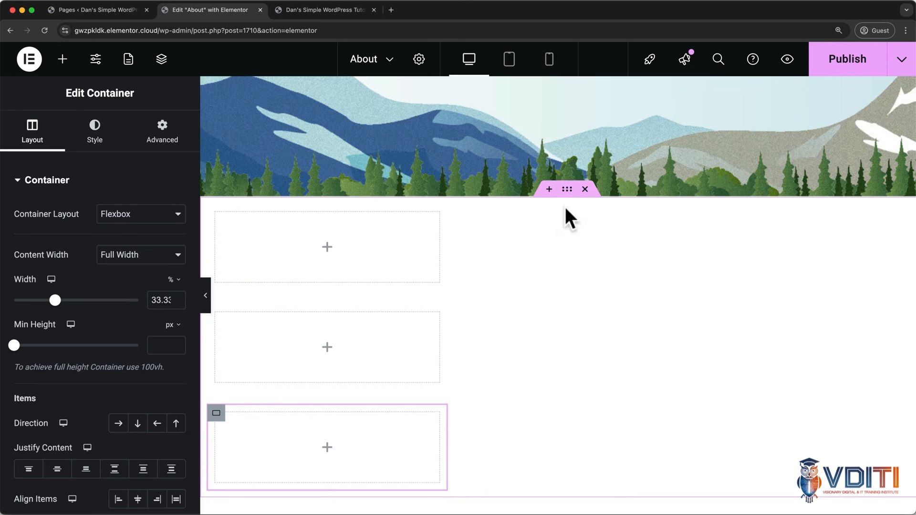
# Arrange the parent container's items in a horizontal row and justify them to the center
pyautogui.click(567, 190)
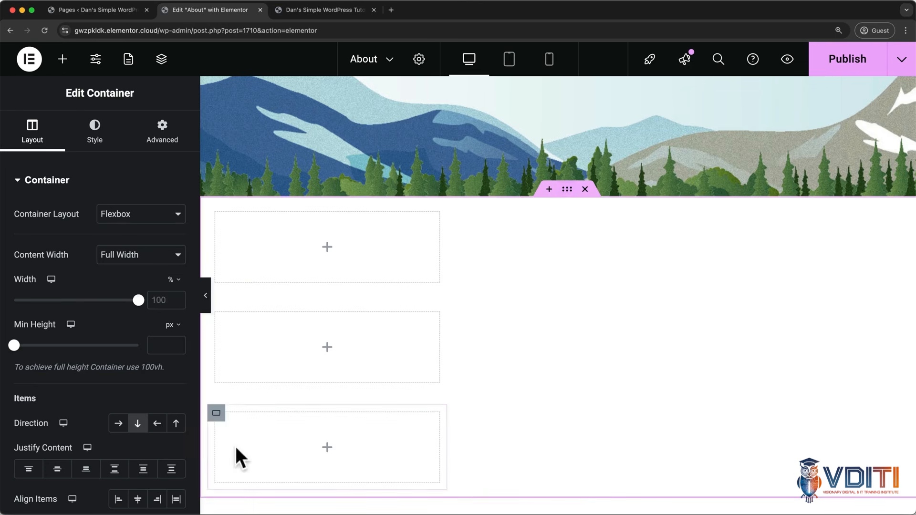
pyautogui.click(118, 429)
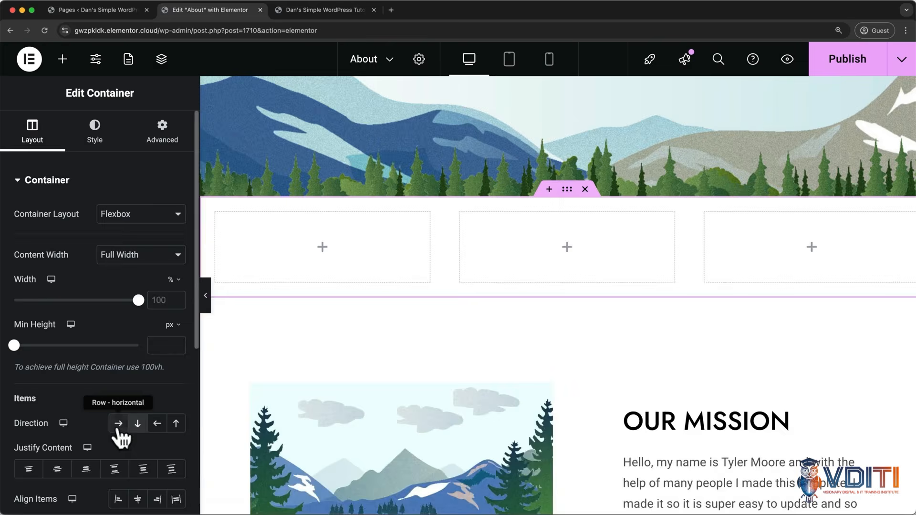
pyautogui.click(57, 481)
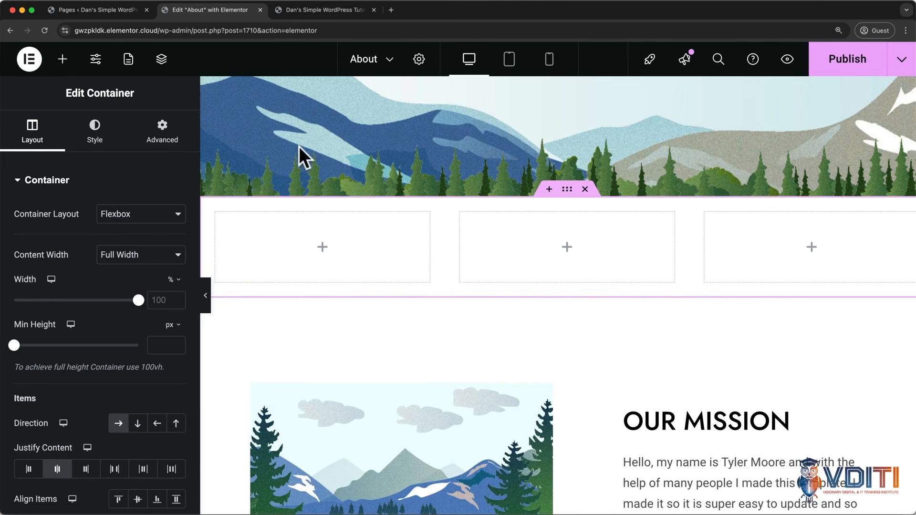
# Add an Image, a Heading and a Text Editor widget, stacked in that order, to the first of the three columns
pyautogui.click(62, 59)
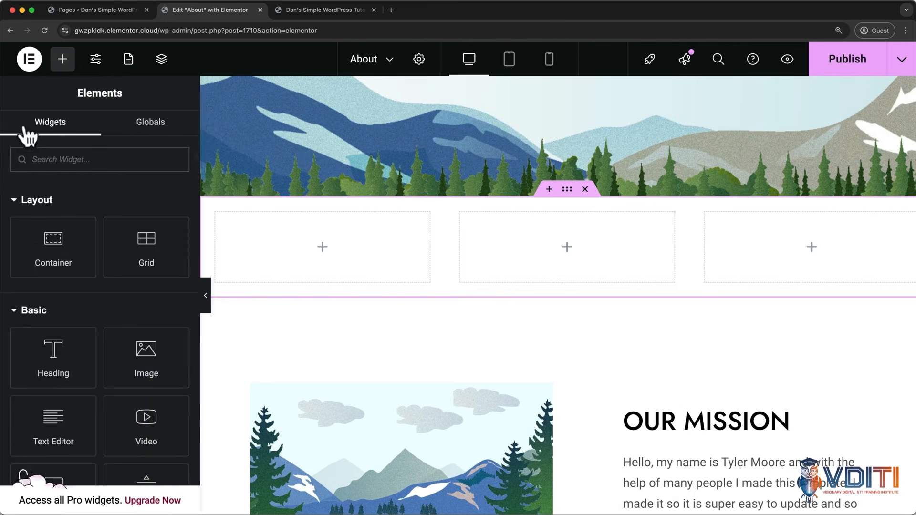
pyautogui.moveTo(145, 351); pyautogui.dragTo(292, 224)
pyautogui.click(63, 59)
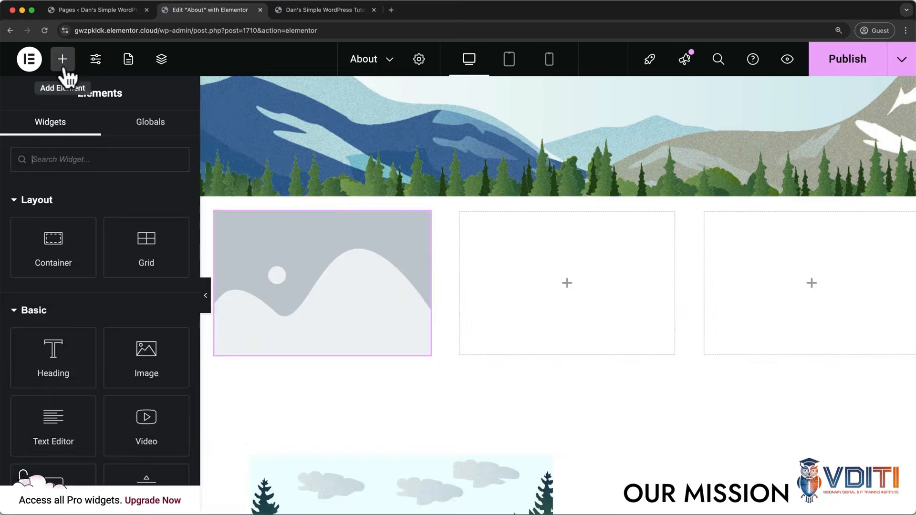
pyautogui.moveTo(82, 348); pyautogui.dragTo(318, 350)
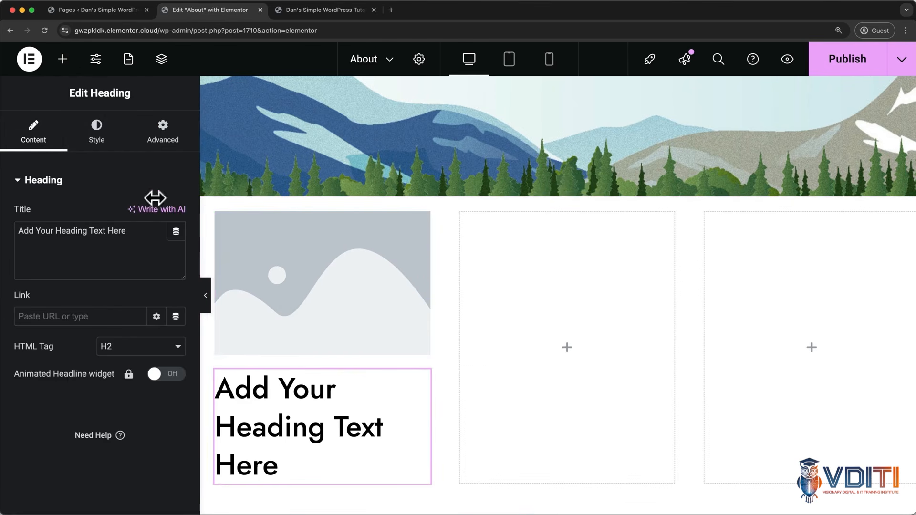
pyautogui.click(63, 59)
pyautogui.scroll(-3, 58, 275)
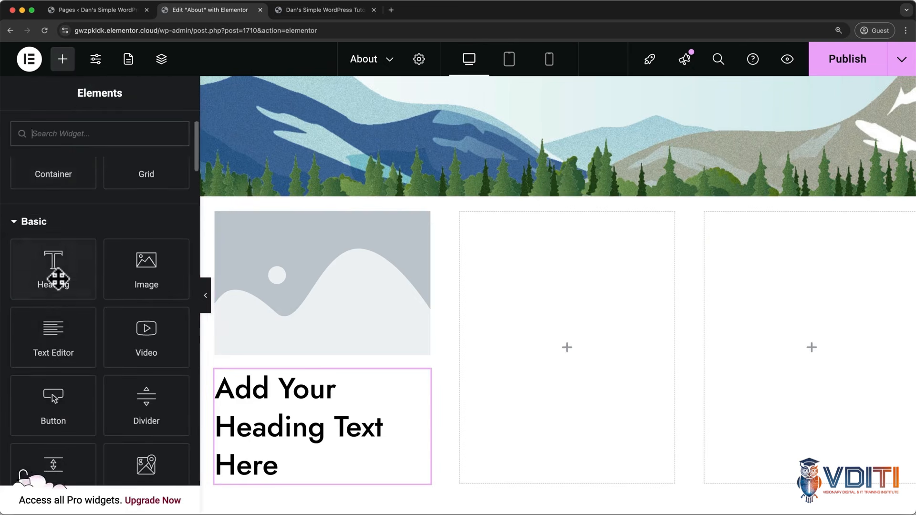
pyautogui.moveTo(57, 341); pyautogui.dragTo(325, 462)
pyautogui.scroll(-3, 325, 463)
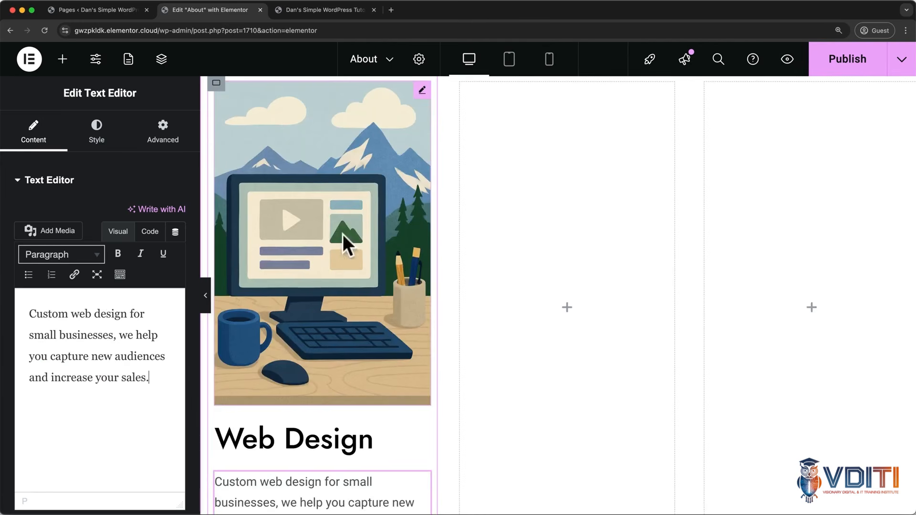
pyautogui.scroll(-3, 465, 340)
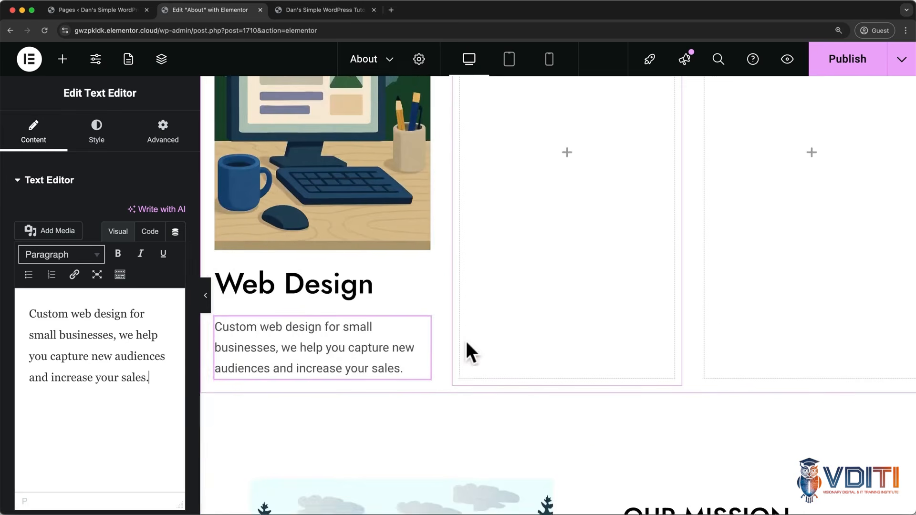
pyautogui.scroll(-2, 465, 340)
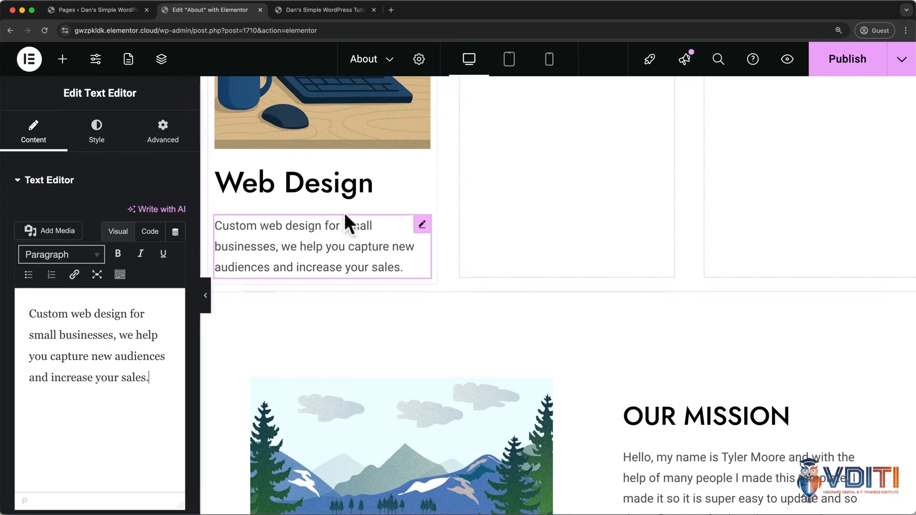
pyautogui.click(324, 188)
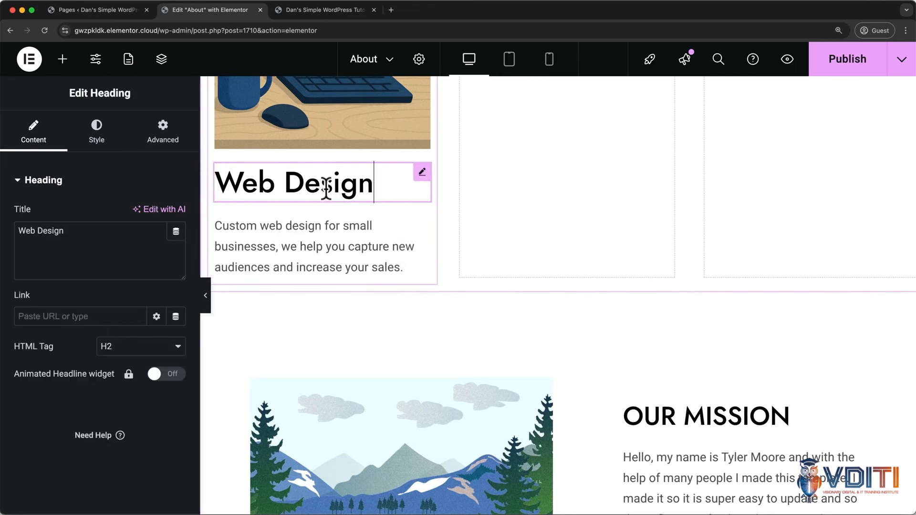
pyautogui.click(98, 142)
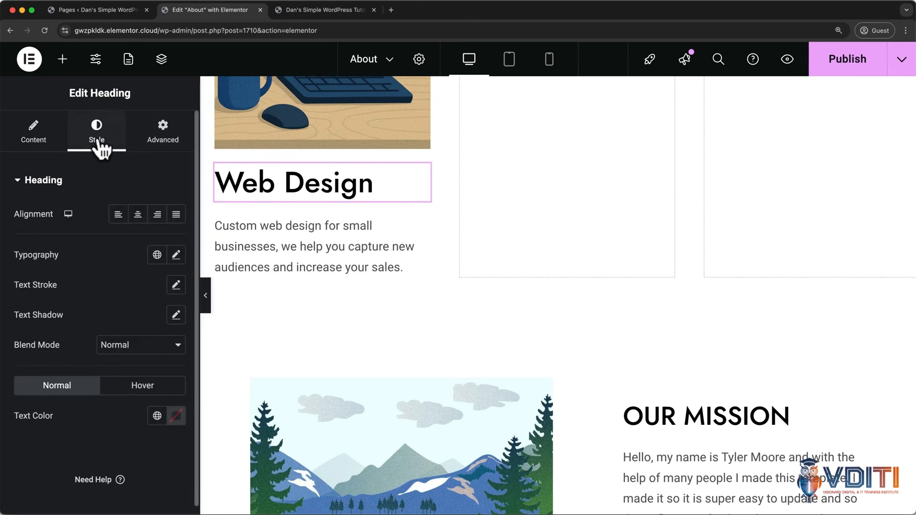
pyautogui.click(176, 255)
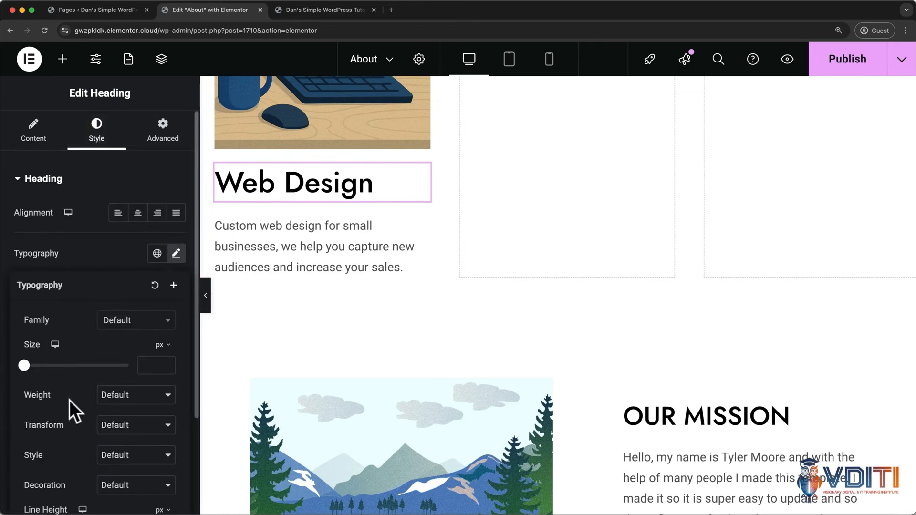
pyautogui.scroll(-2, 70, 400)
pyautogui.click(121, 387)
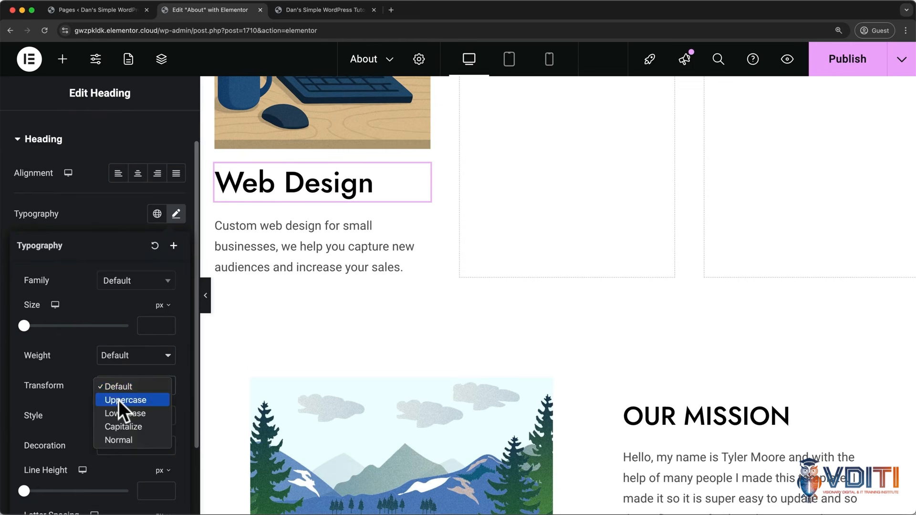
pyautogui.click(385, 330)
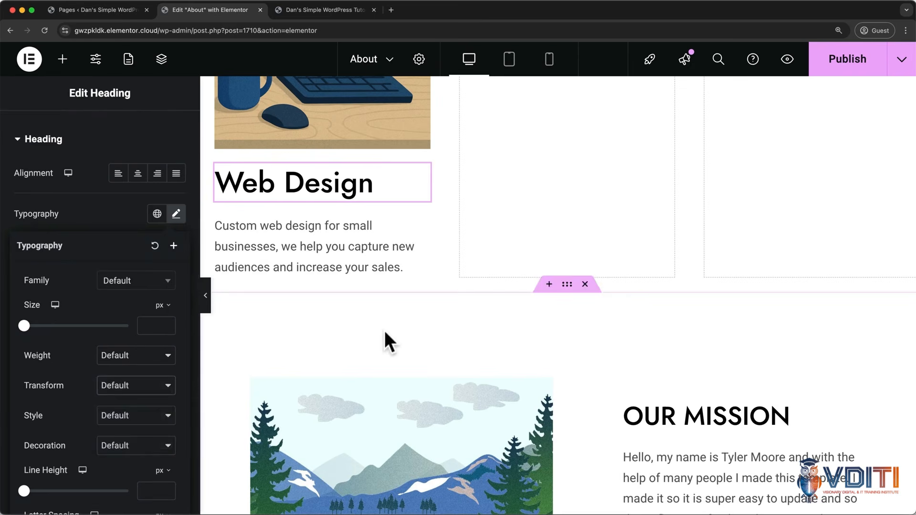
# Copy the Our Mission heading and paste its style onto the Web Design heading in the first column
pyautogui.click(663, 408)
pyautogui.rightClick(662, 406)
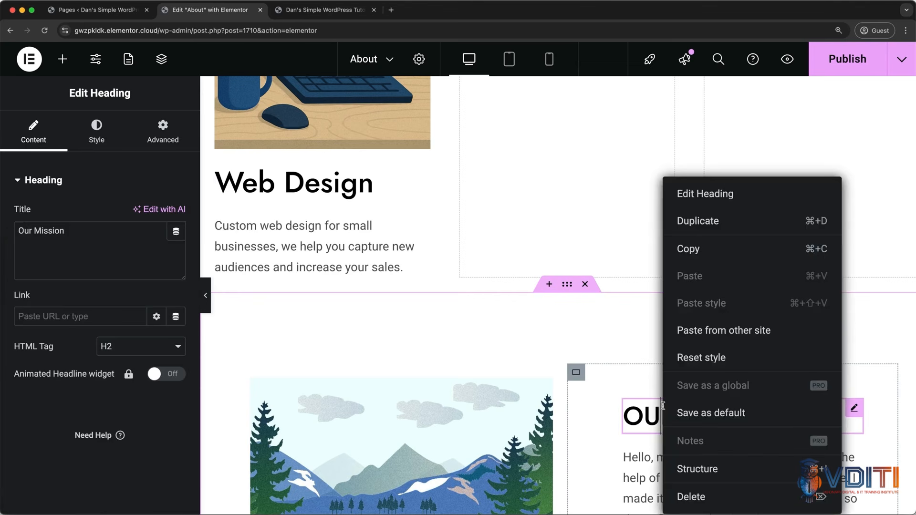
pyautogui.click(689, 252)
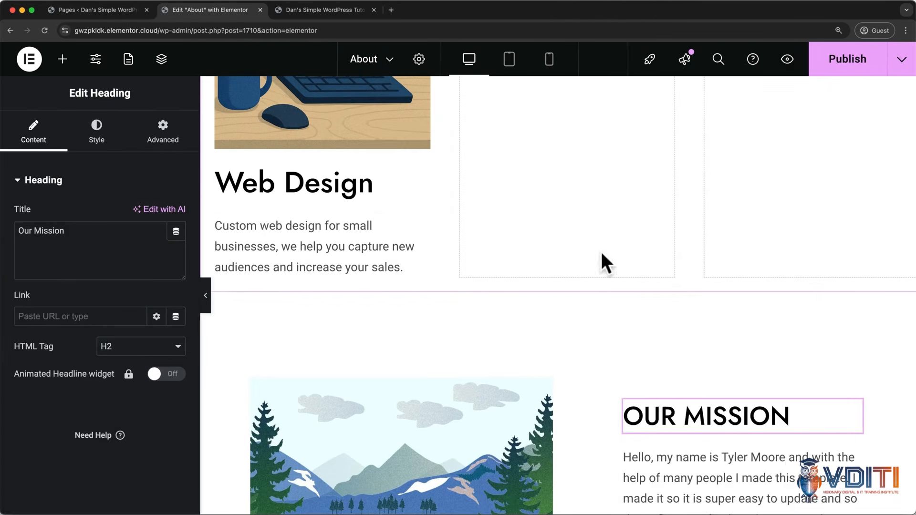
pyautogui.rightClick(302, 176)
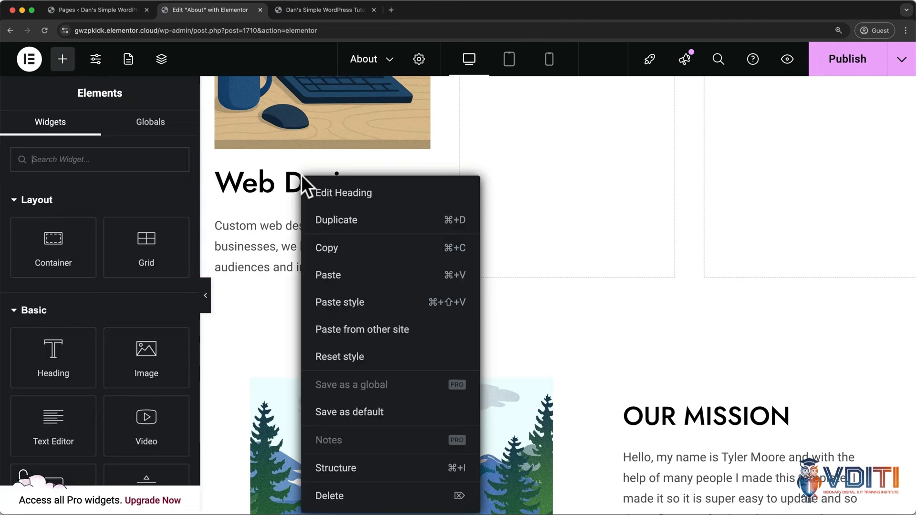
pyautogui.click(335, 303)
# Delete the two empty columns beside the Web Design column
pyautogui.scroll(3, 333, 299)
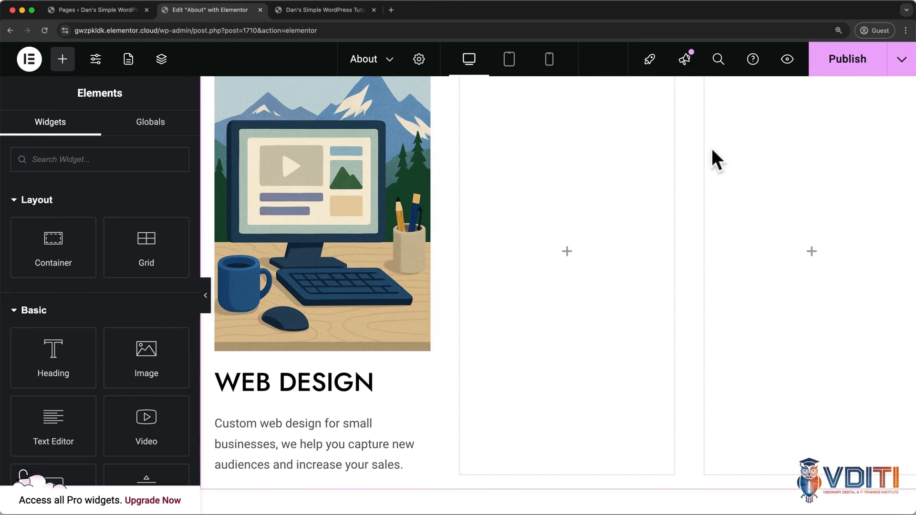
pyautogui.rightClick(762, 153)
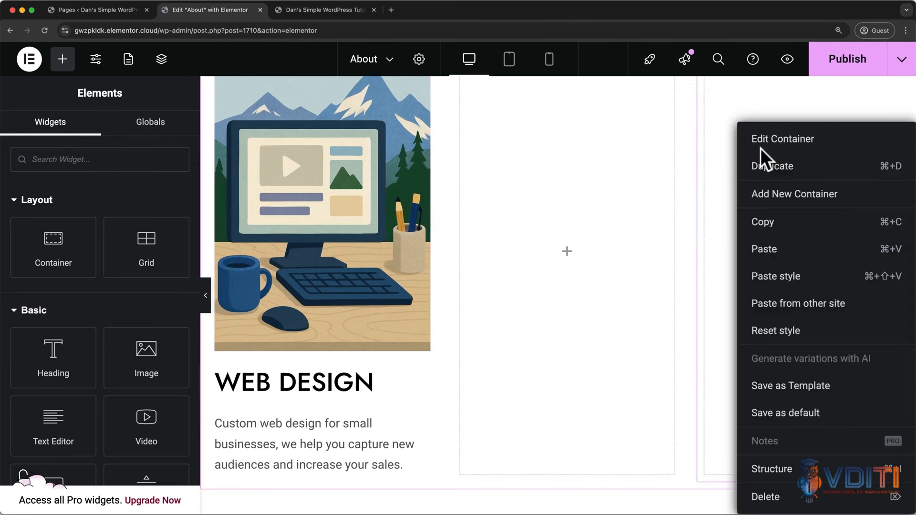
pyautogui.click(768, 497)
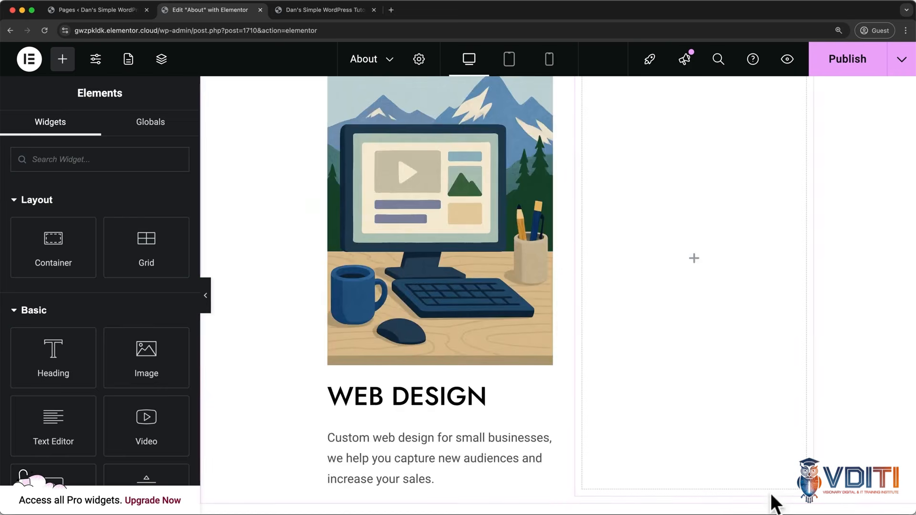
pyautogui.rightClick(696, 278)
pyautogui.click(718, 494)
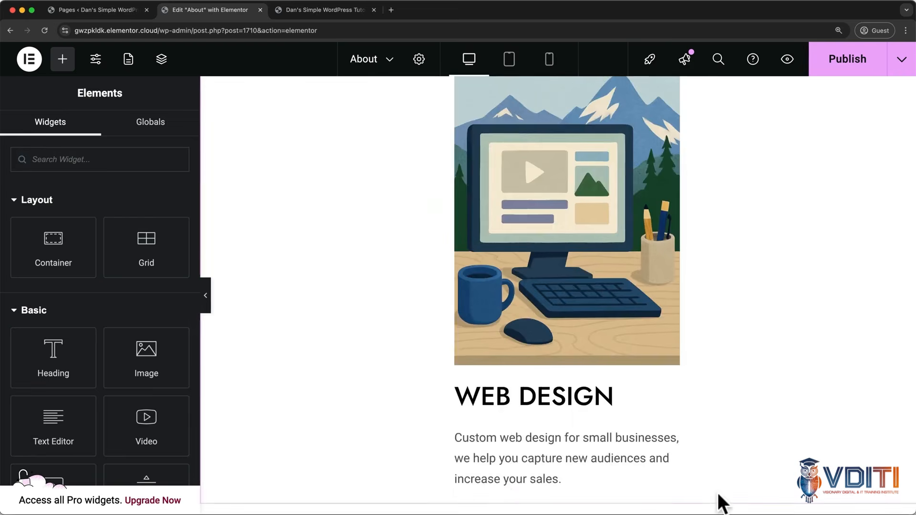
# Duplicate the finished Web Design column container twice to make three matching cards
pyautogui.scroll(3, 685, 351)
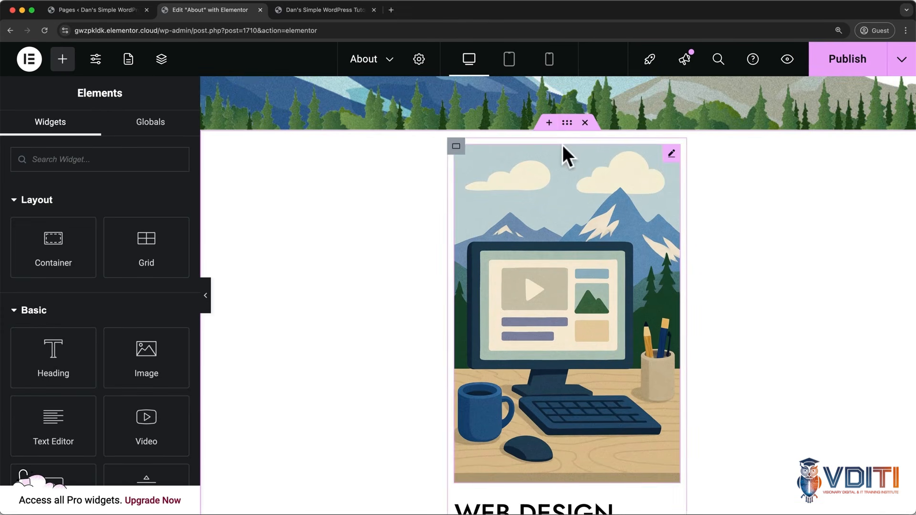
pyautogui.click(562, 145)
pyautogui.rightClick(560, 142)
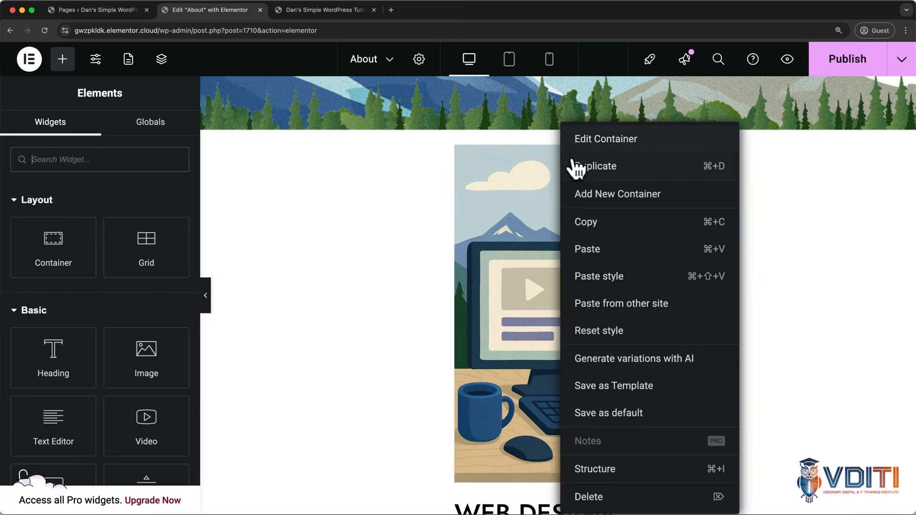
pyautogui.click(576, 164)
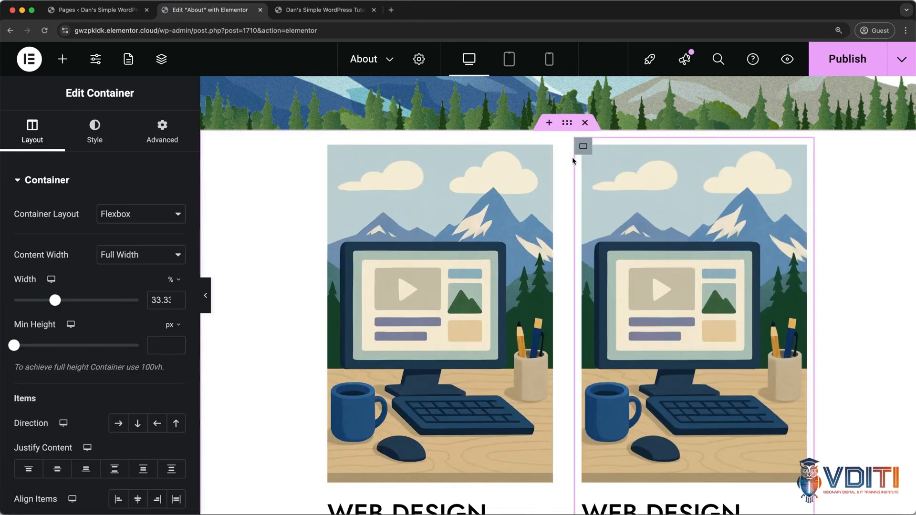
pyautogui.hotkey('ctrl', 'd')
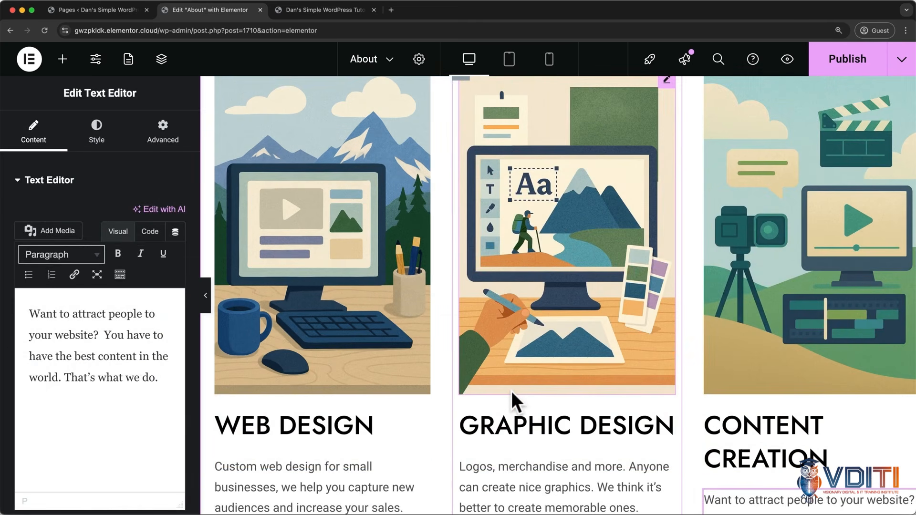
# Unlink the services section's parent container padding and set its top padding to 50 px
pyautogui.scroll(3, 511, 391)
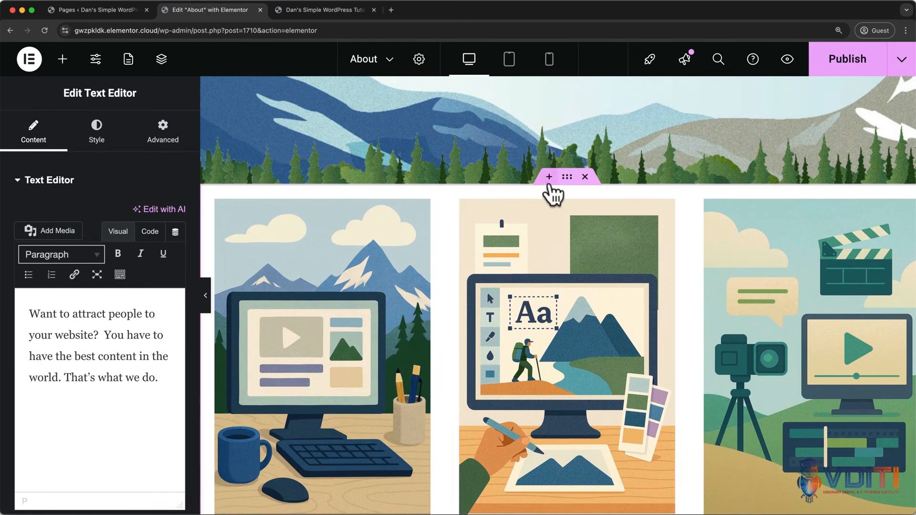
pyautogui.click(565, 179)
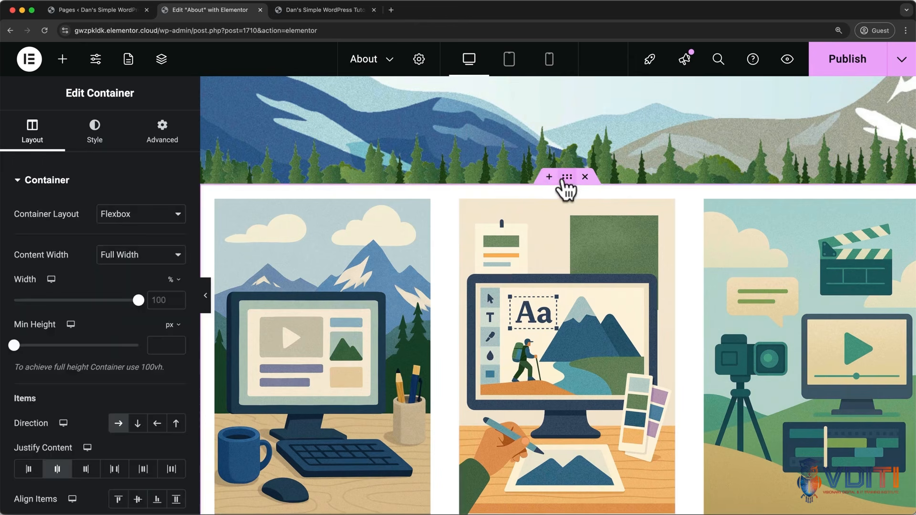
pyautogui.click(175, 126)
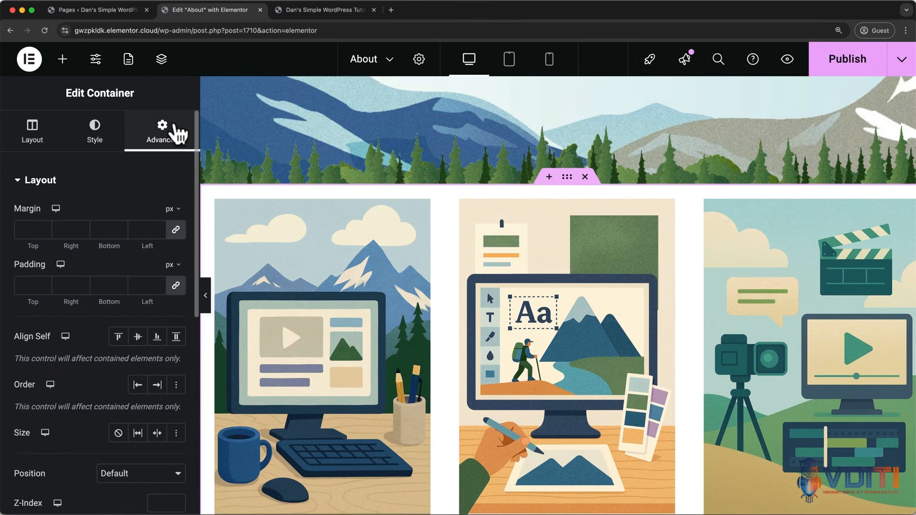
pyautogui.click(176, 287)
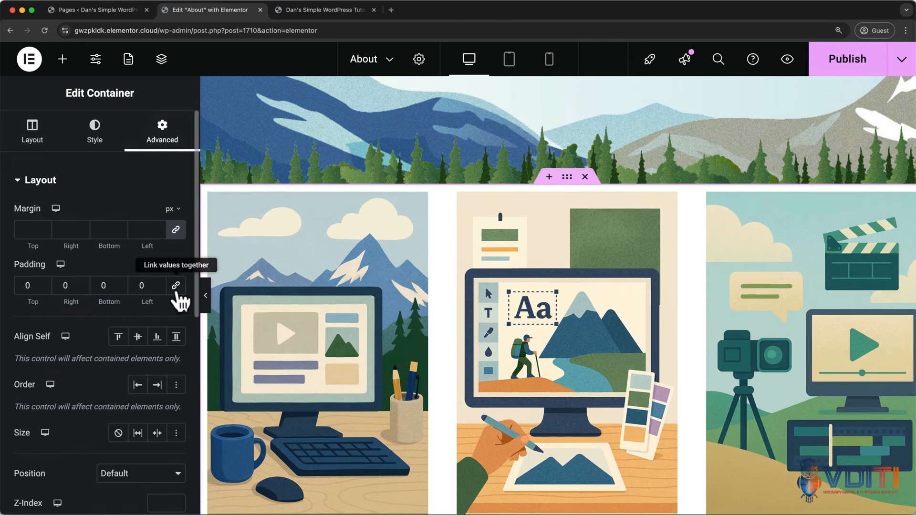
pyautogui.click(33, 286)
pyautogui.write('50')
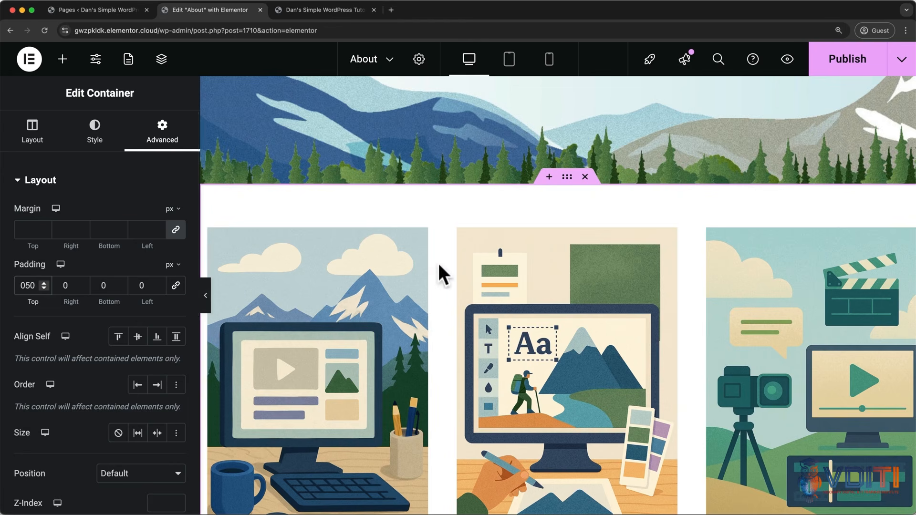
# Add a new area above the services section and import the Our Amazing Clients logo block from the Starter Templates library
pyautogui.click(549, 177)
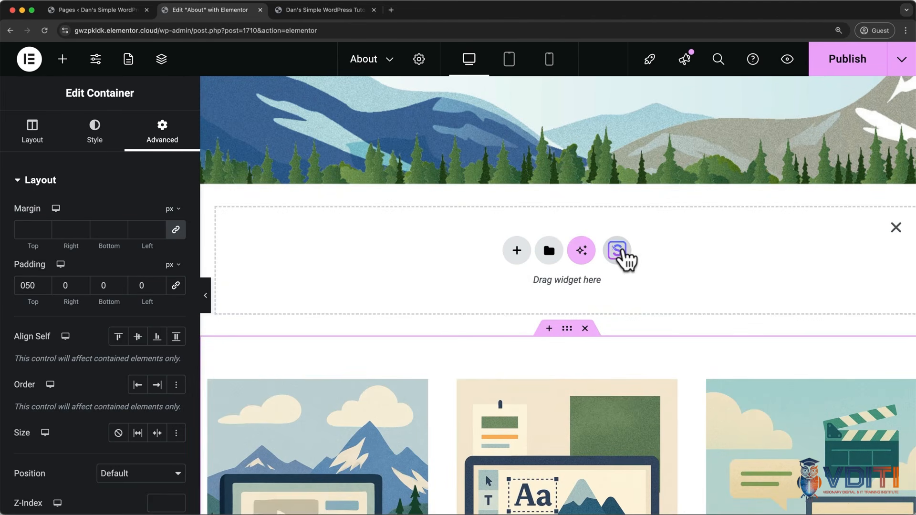
pyautogui.click(620, 251)
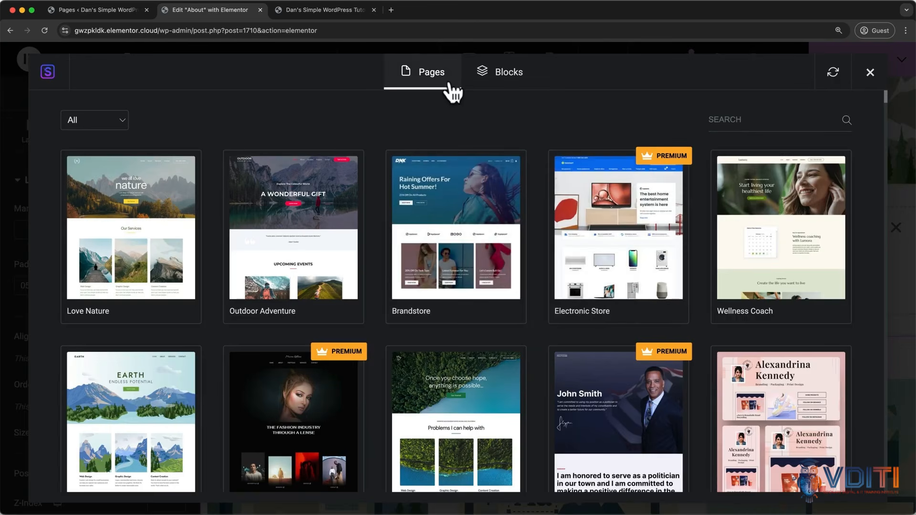
pyautogui.click(509, 88)
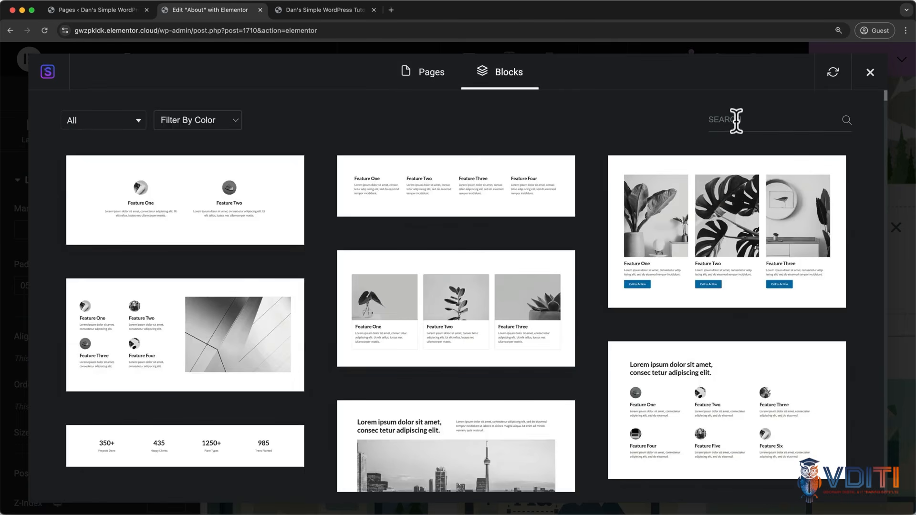
pyautogui.scroll(-10, 556, 225)
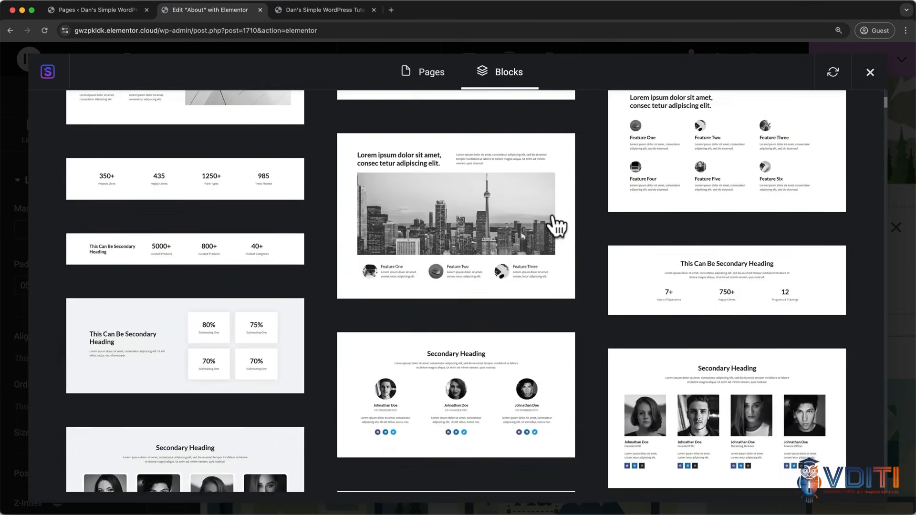
pyautogui.scroll(-3, 556, 225)
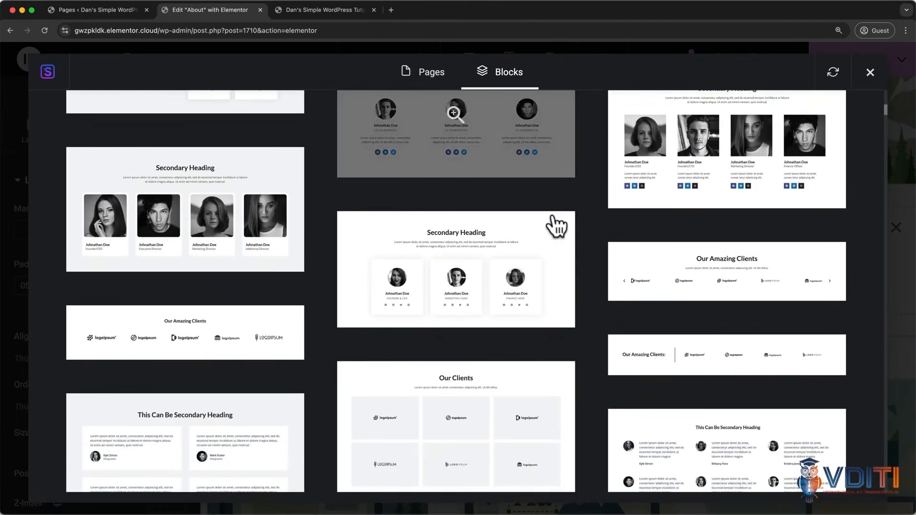
pyautogui.click(258, 359)
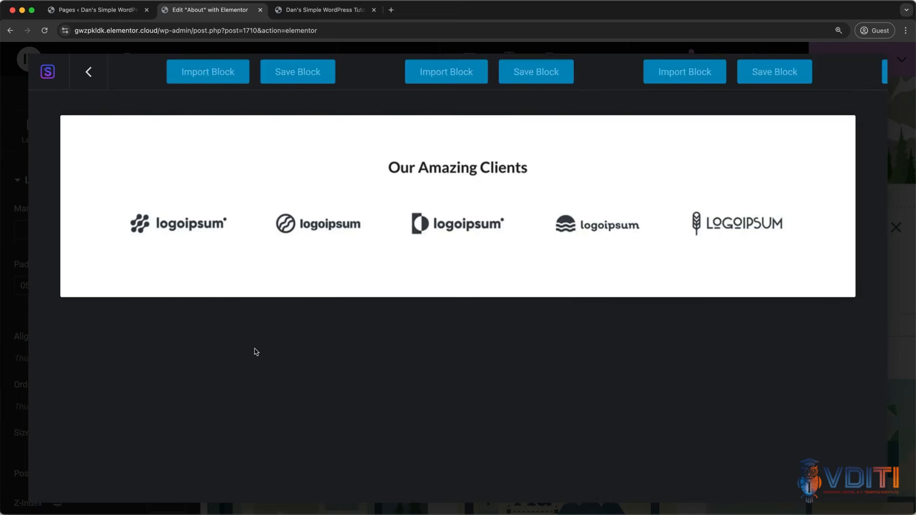
pyautogui.click(224, 91)
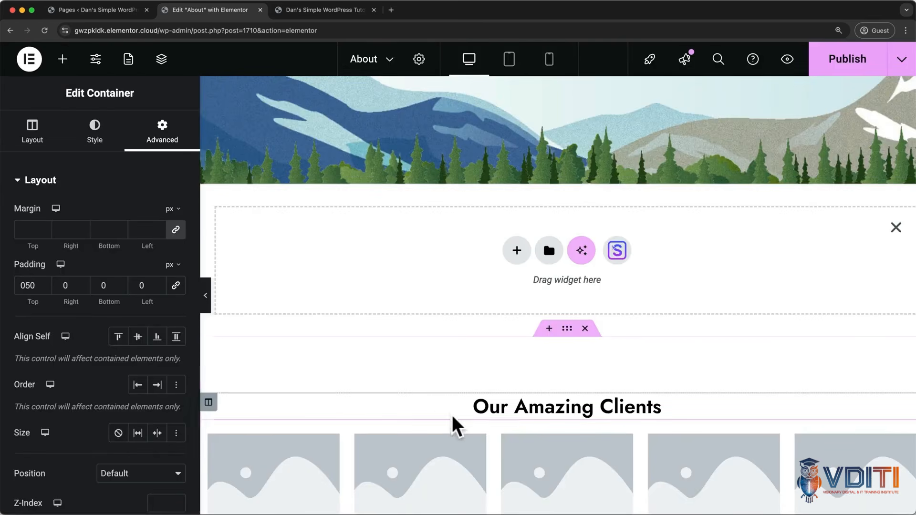
pyautogui.scroll(-3, 482, 445)
pyautogui.scroll(3, 548, 362)
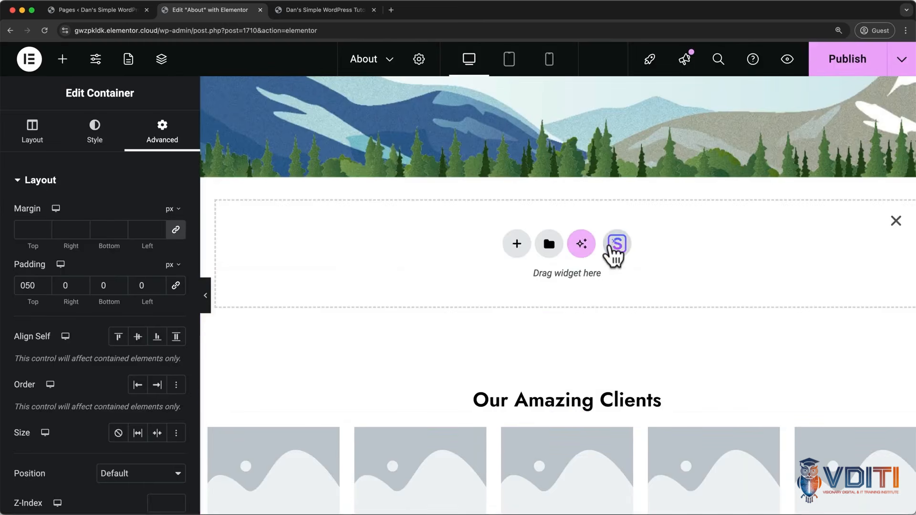
# Import the Home page of the Hope template from the Starter Templates library, then close the empty insertion area
pyautogui.click(616, 244)
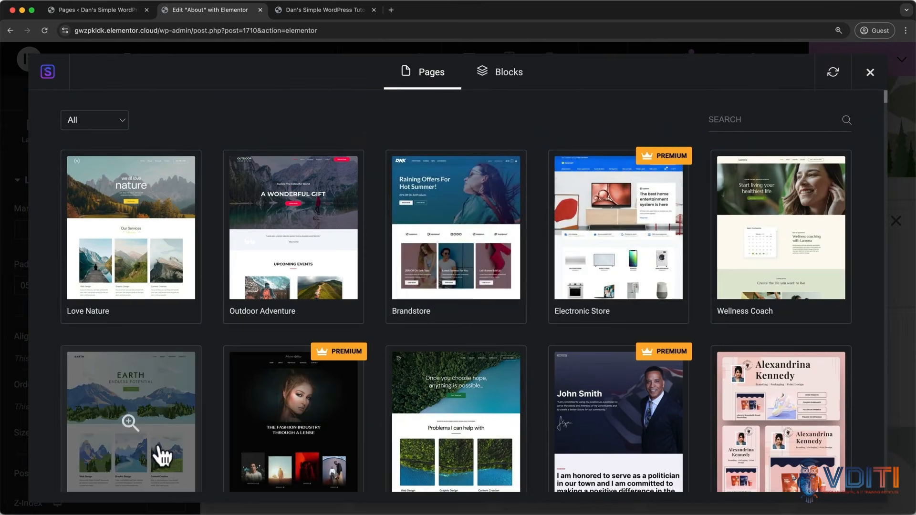
pyautogui.scroll(-3, 163, 455)
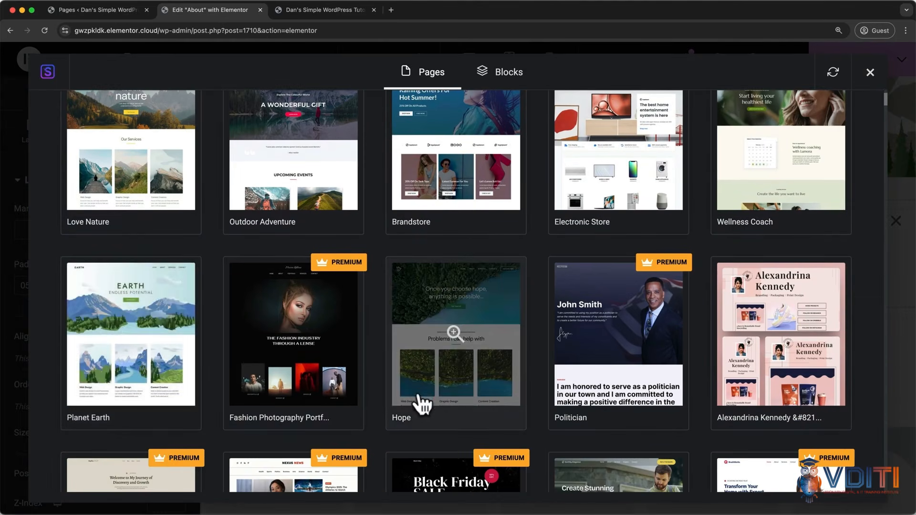
pyautogui.click(422, 405)
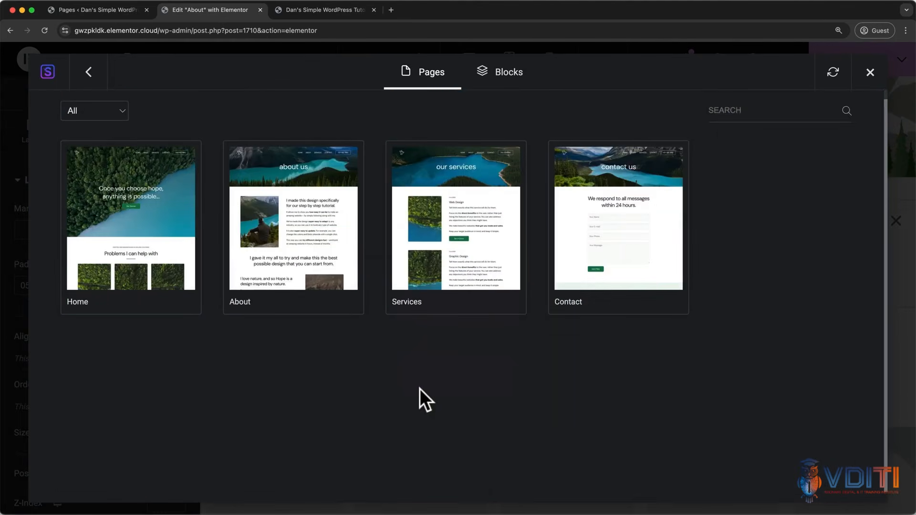
pyautogui.click(153, 287)
pyautogui.scroll(-5, 155, 284)
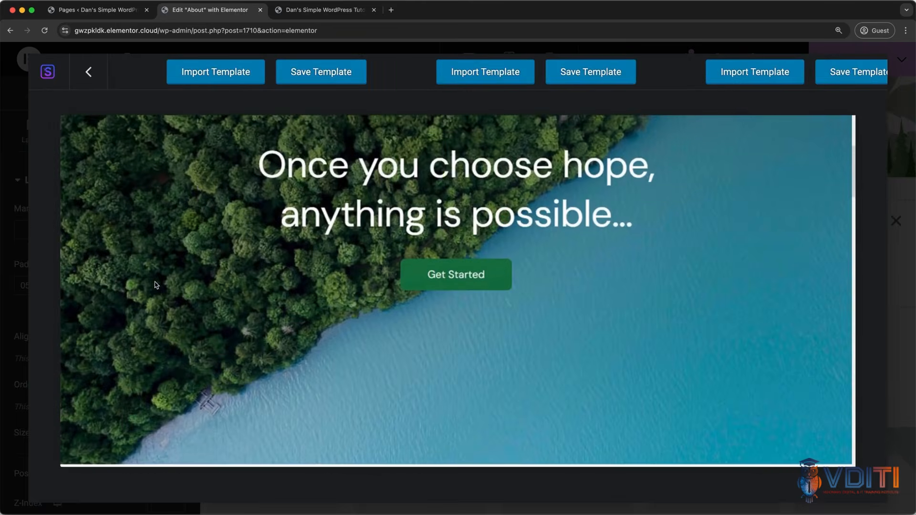
pyautogui.scroll(-10, 155, 284)
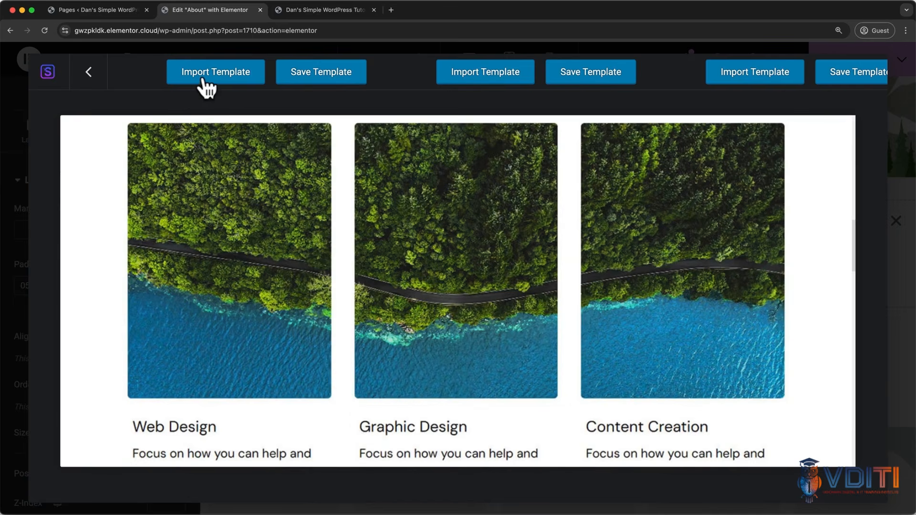
pyautogui.click(204, 82)
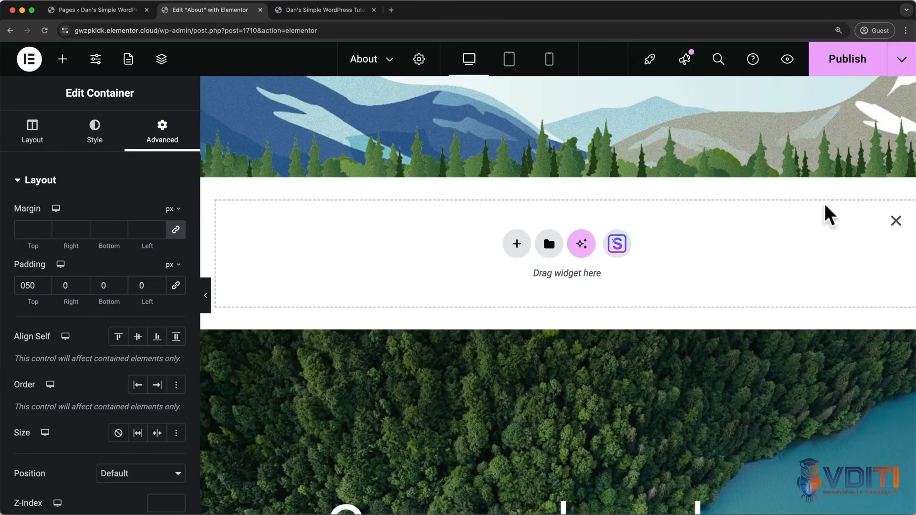
pyautogui.click(895, 220)
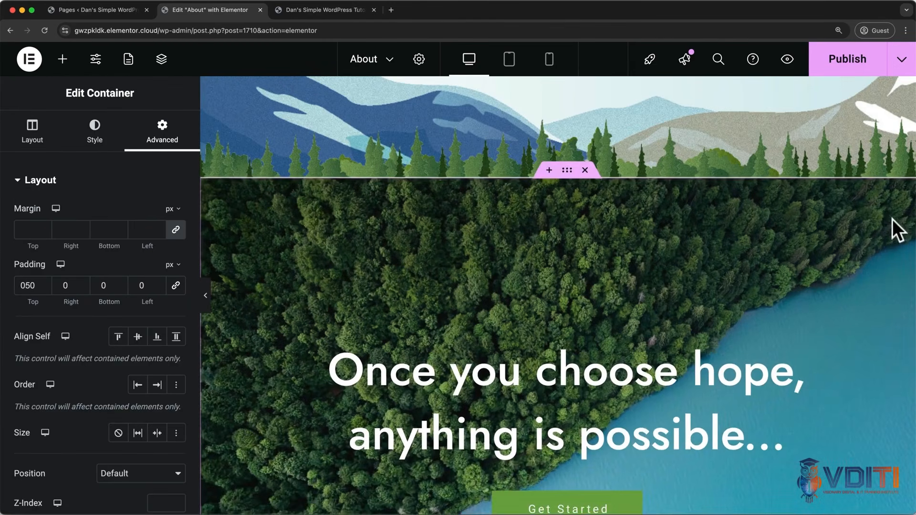
# Look over the imported Hope content and delete its hero section and the Problems I can help with section below
pyautogui.scroll(-5, 769, 271)
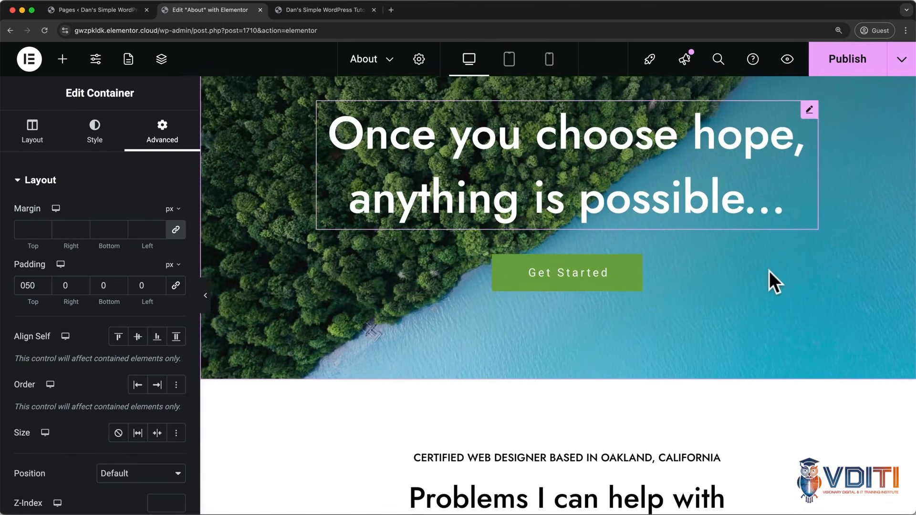
pyautogui.scroll(-2, 769, 271)
pyautogui.scroll(7, 768, 271)
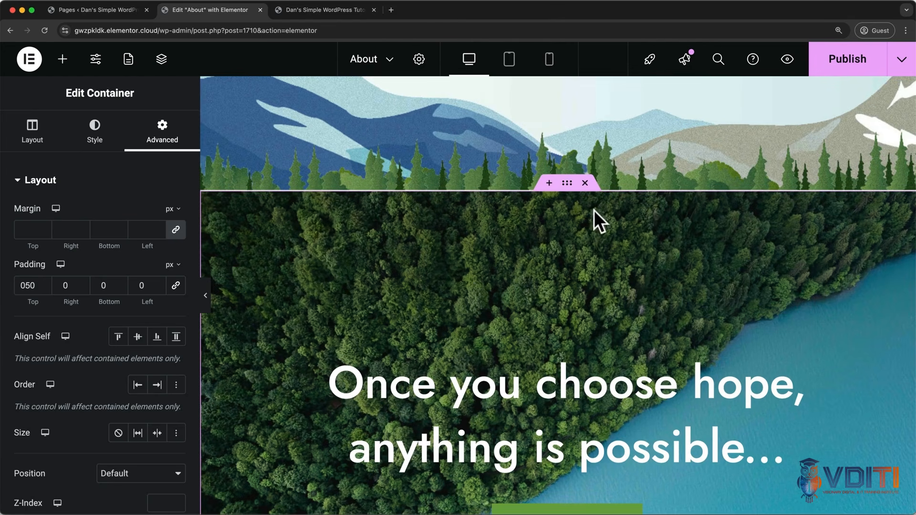
pyautogui.scroll(-1, 591, 218)
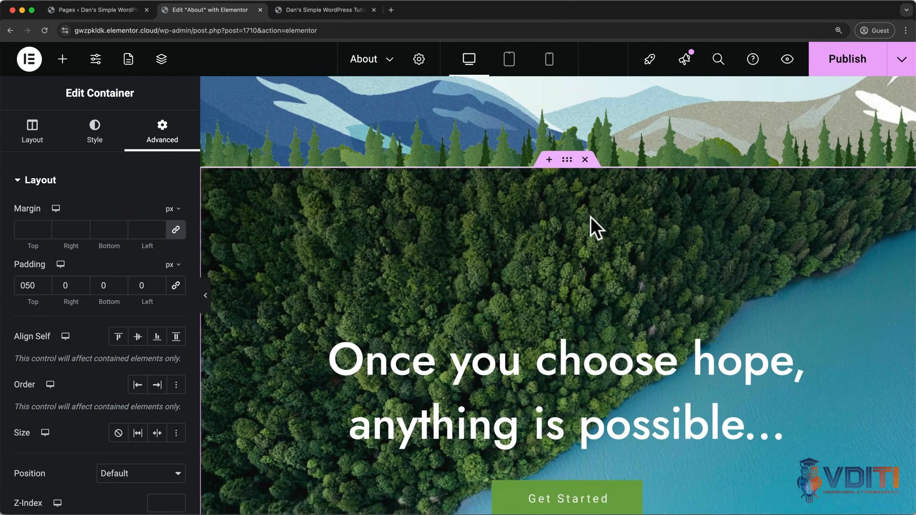
pyautogui.click(584, 159)
pyautogui.click(585, 160)
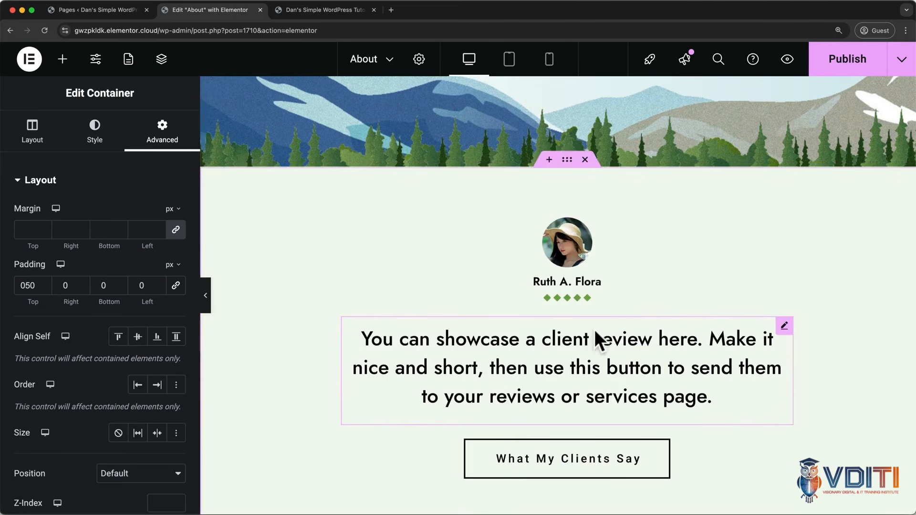
# Delete the imported Welcome section and the call to action section below the client review
pyautogui.scroll(-7, 599, 334)
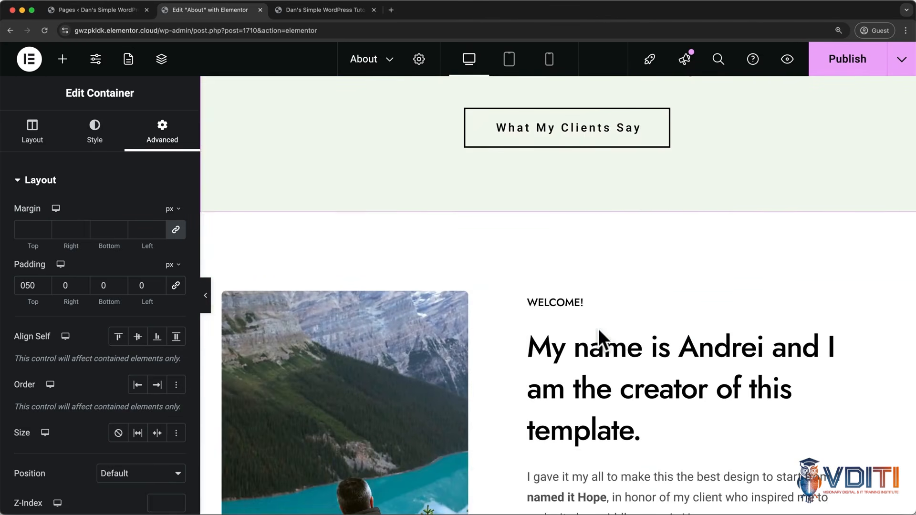
pyautogui.click(584, 204)
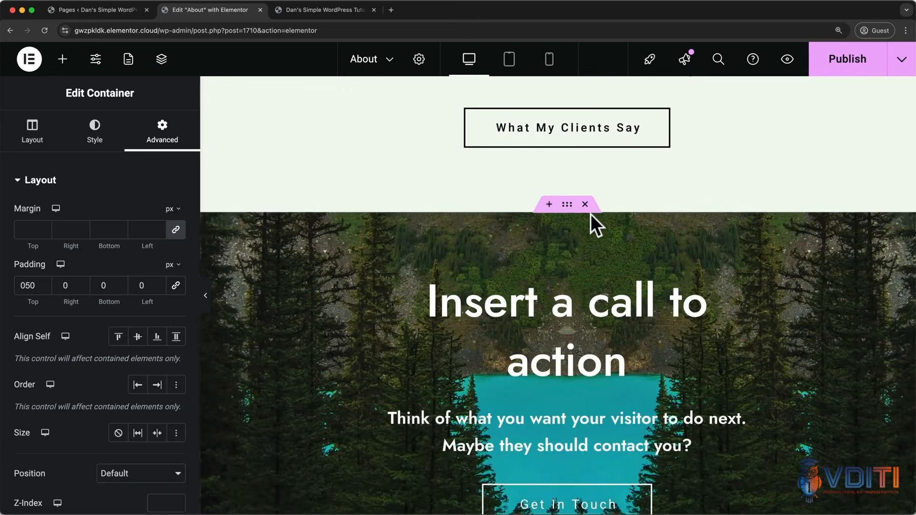
pyautogui.click(584, 204)
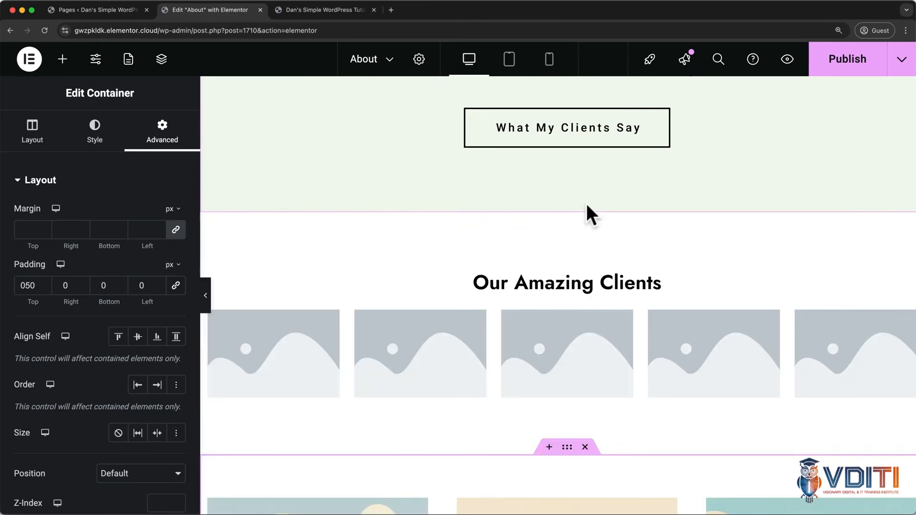
pyautogui.scroll(4, 514, 287)
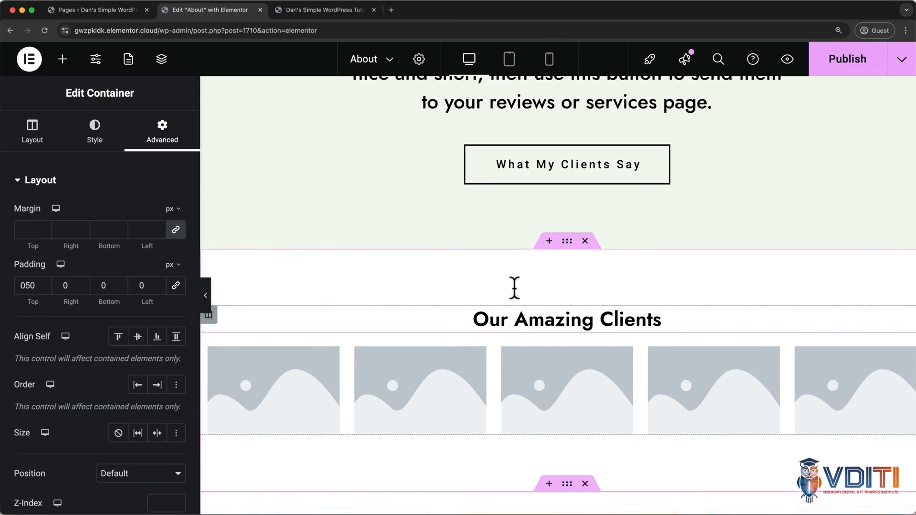
pyautogui.scroll(2, 514, 288)
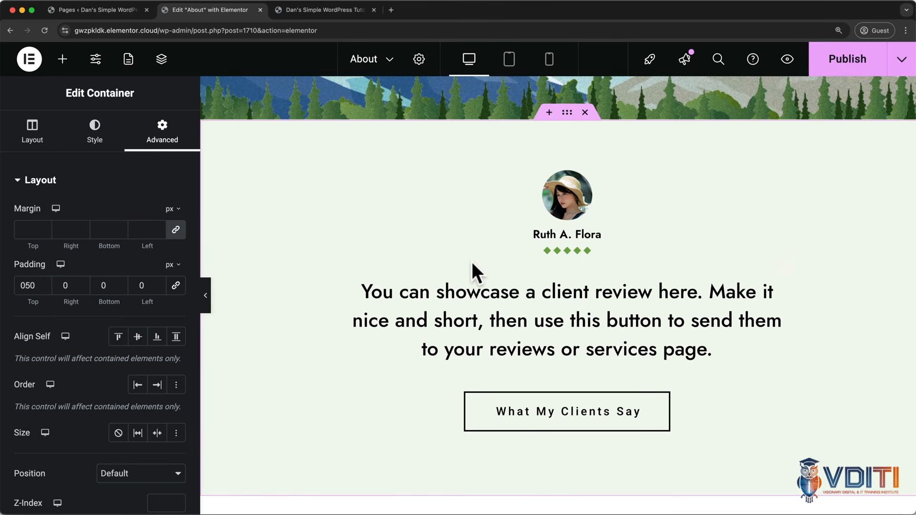
# Save the About page as a draft and open the page on the site
pyautogui.click(902, 59)
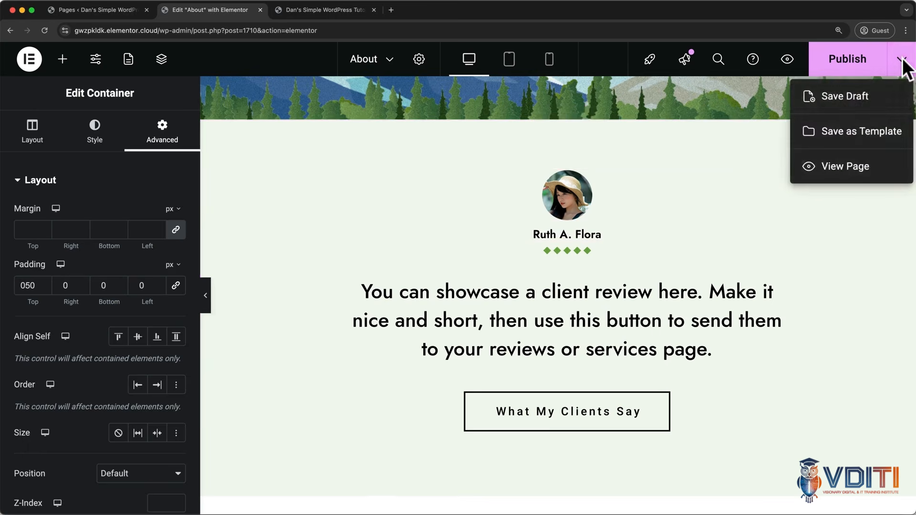
pyautogui.click(868, 97)
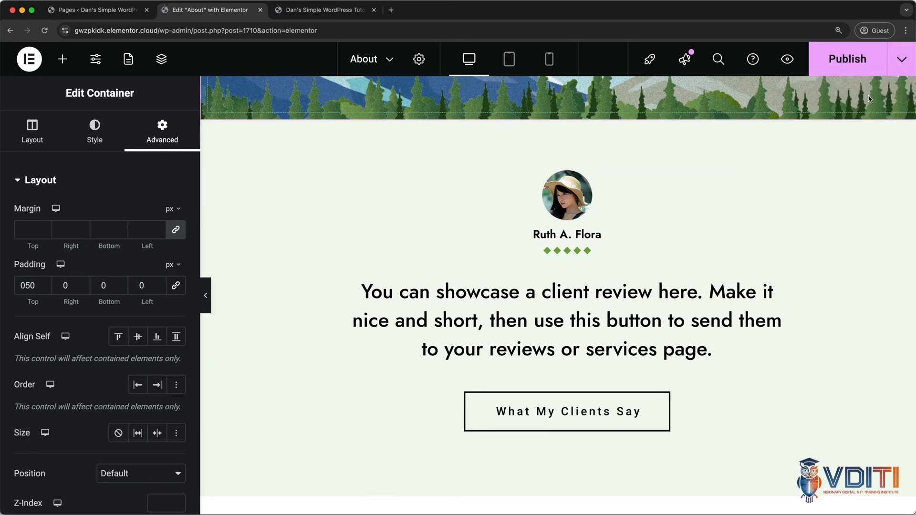
pyautogui.click(901, 60)
pyautogui.click(863, 167)
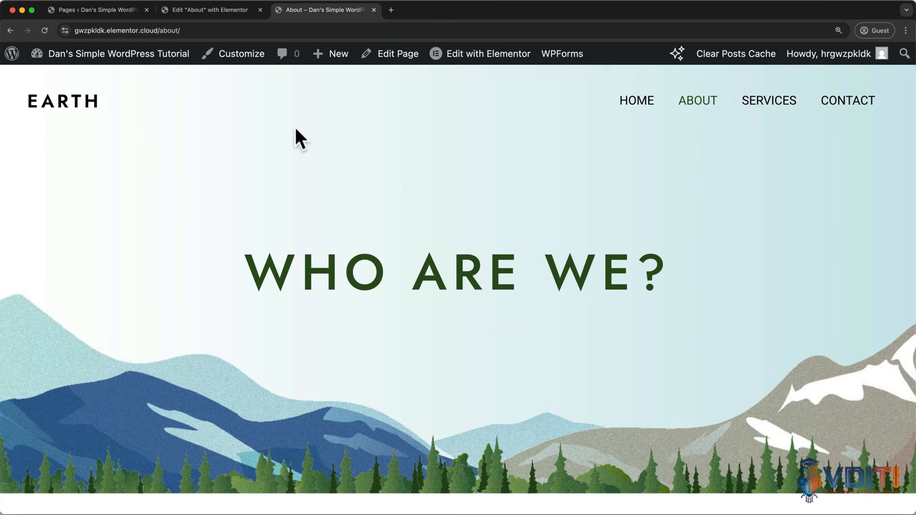
# Open the global typography settings in the theme Customizer
pyautogui.click(229, 62)
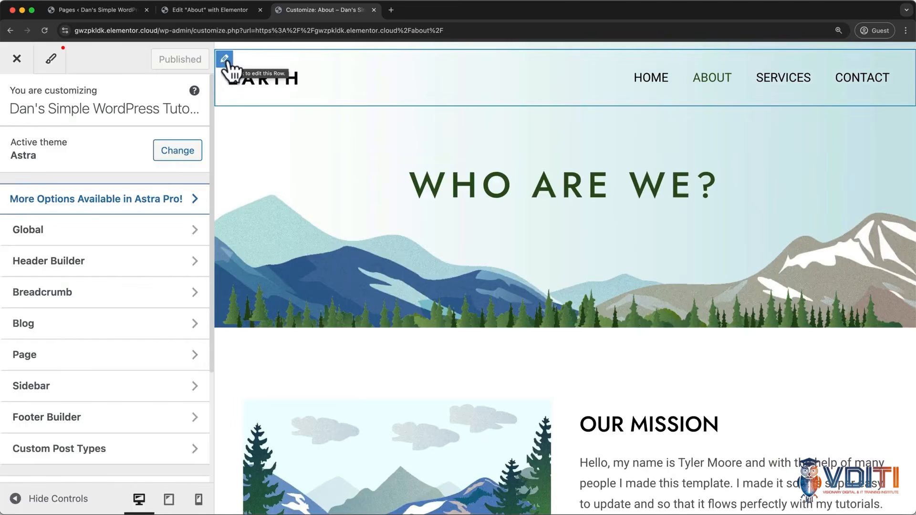
pyautogui.click(136, 225)
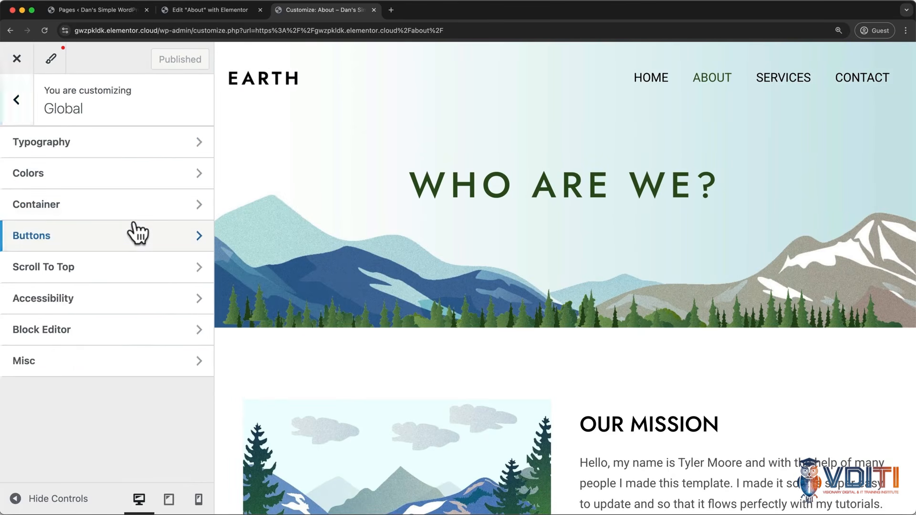
pyautogui.click(123, 142)
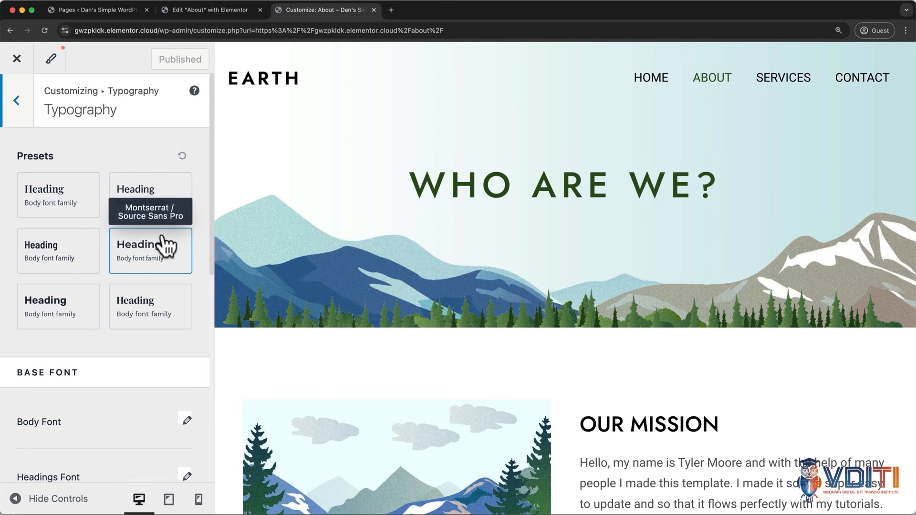
# Try the Rubik / Karla, Montserrat / Source Sans Pro and condensed-heading font presets, and reset the preset selection
pyautogui.click(86, 309)
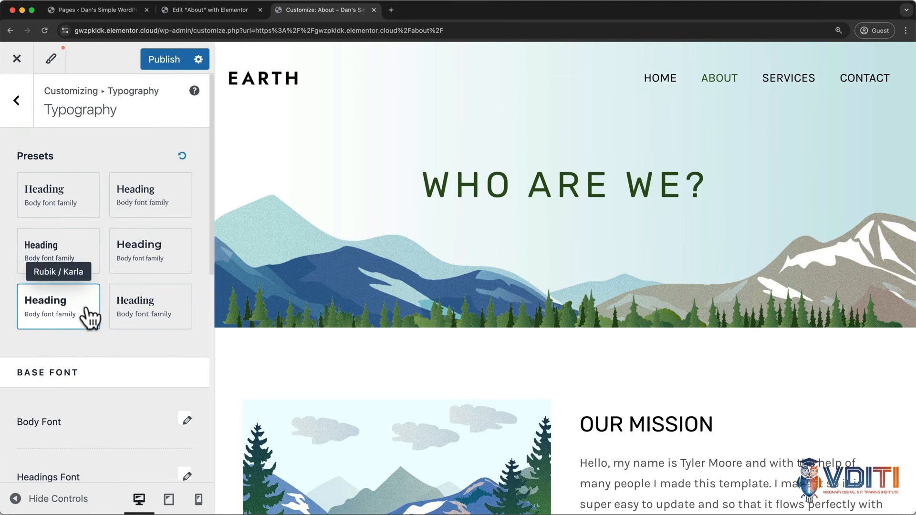
pyautogui.click(125, 260)
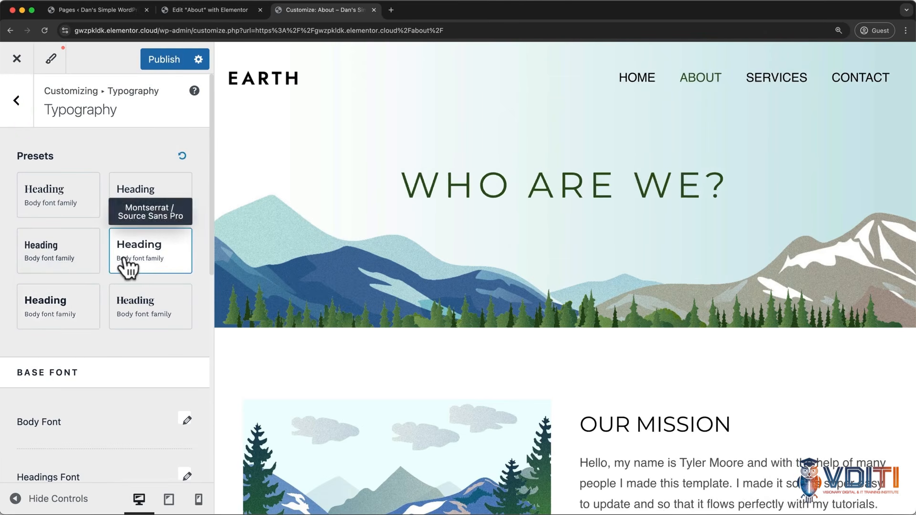
pyautogui.click(90, 261)
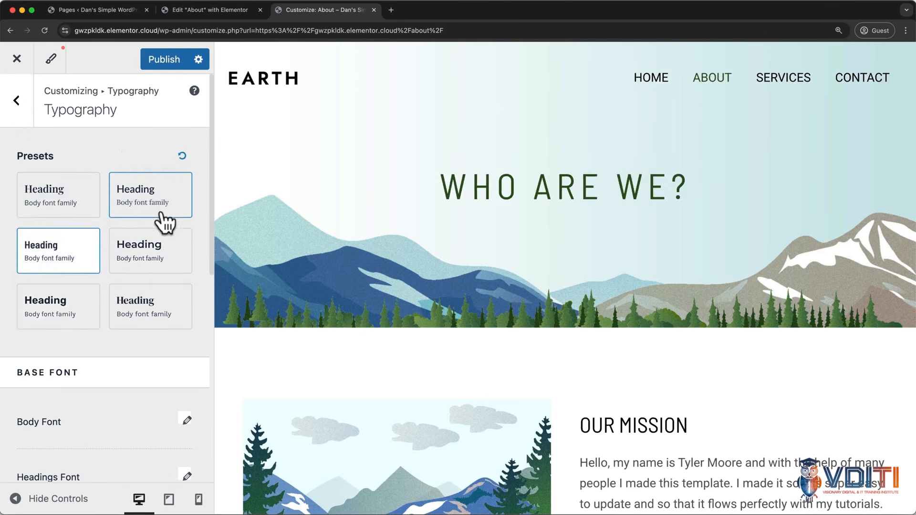
pyautogui.click(185, 154)
# Try the Semi-Bold 600 weight for the body font, then set it back to Normal 400
pyautogui.scroll(-5, 185, 153)
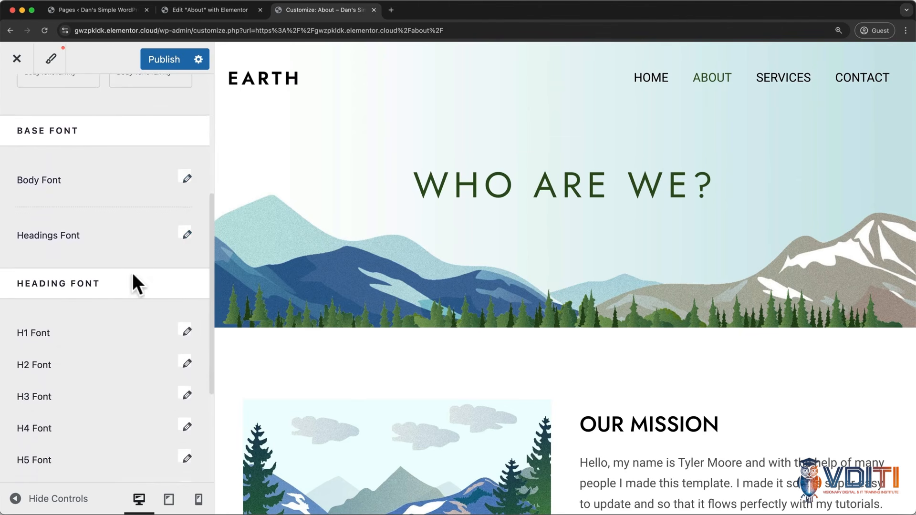
pyautogui.scroll(-1, 130, 357)
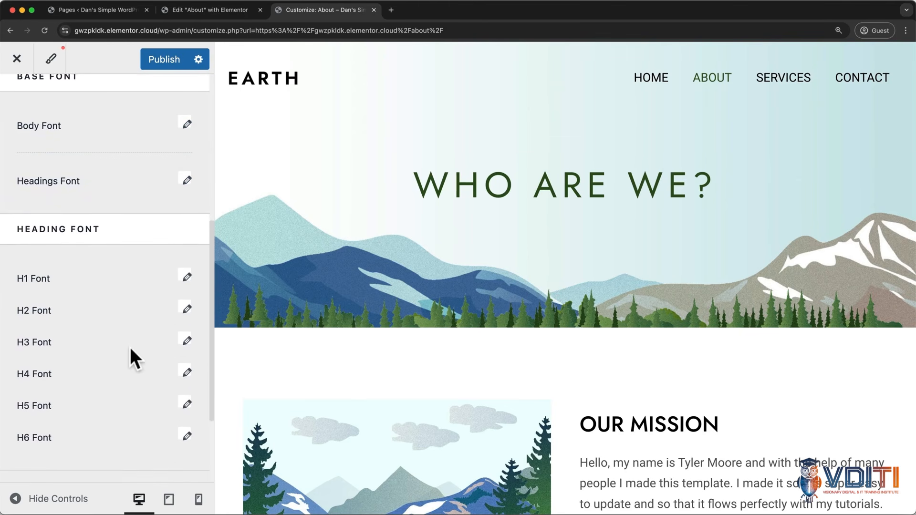
pyautogui.scroll(3, 130, 349)
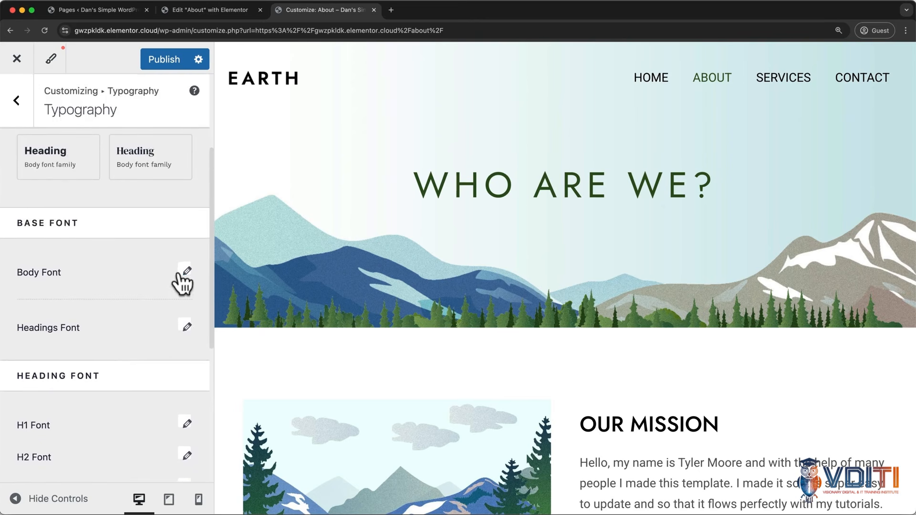
pyautogui.click(184, 273)
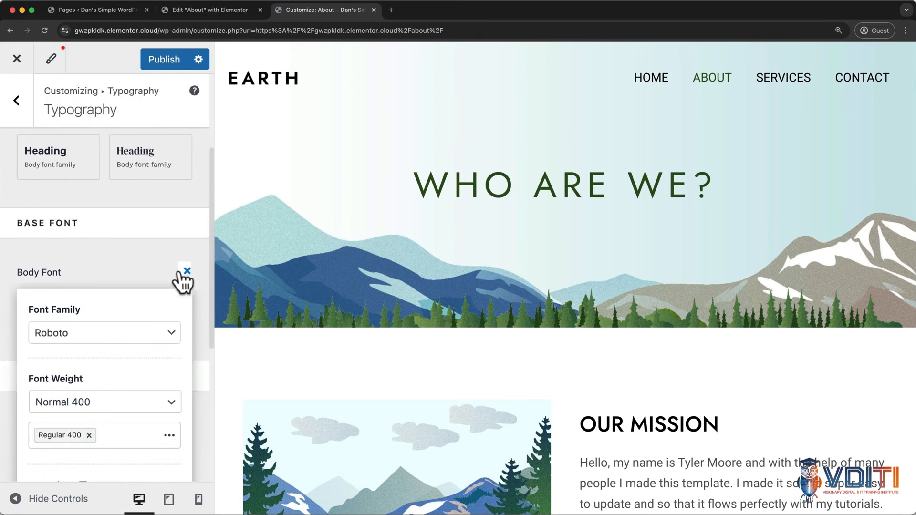
pyautogui.click(173, 403)
pyautogui.click(153, 428)
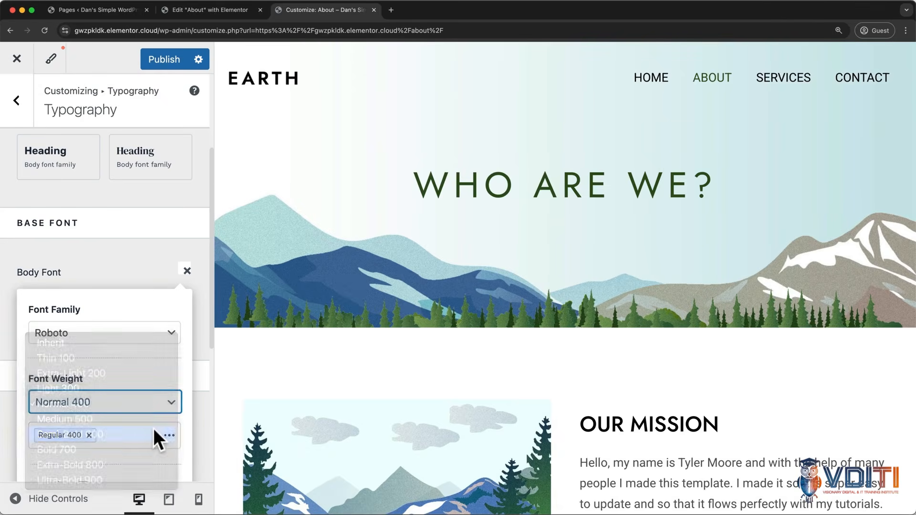
pyautogui.click(155, 402)
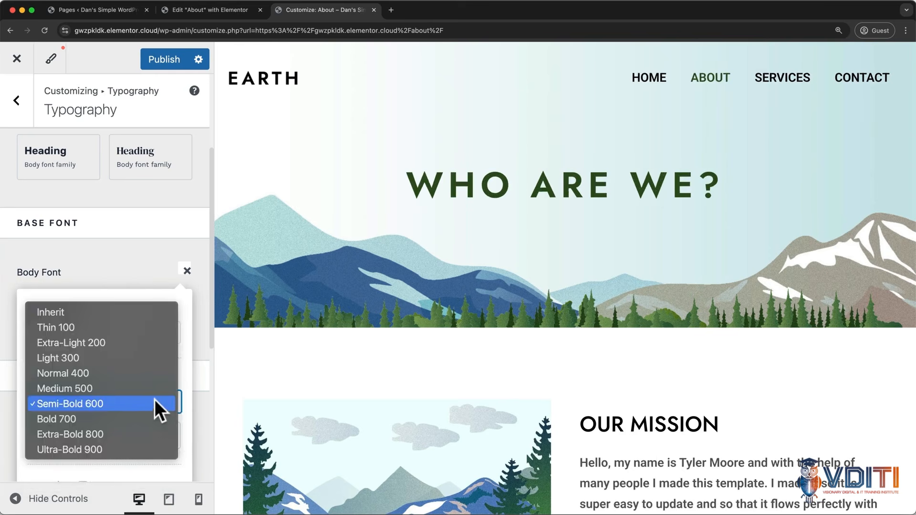
pyautogui.click(145, 376)
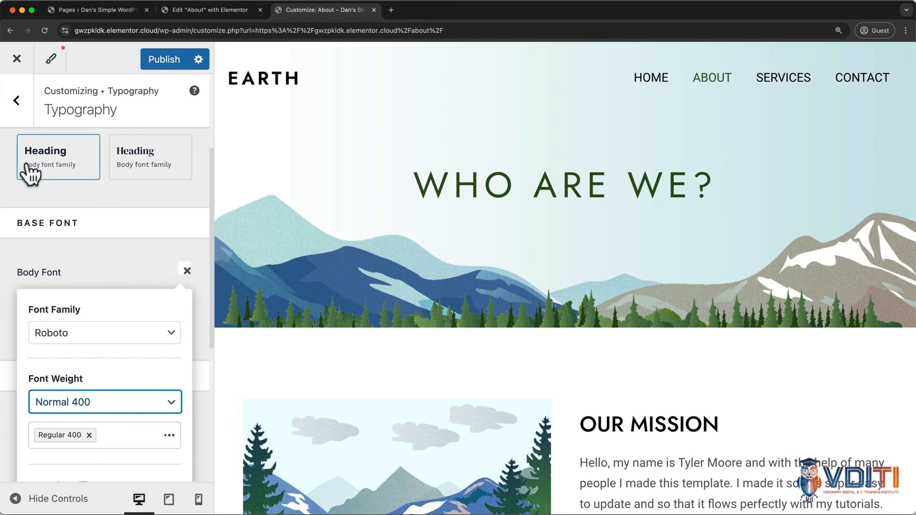
# Try the Style 2, Style 3 and Dark global color palettes, then switch back to the Default palette
pyautogui.click(17, 101)
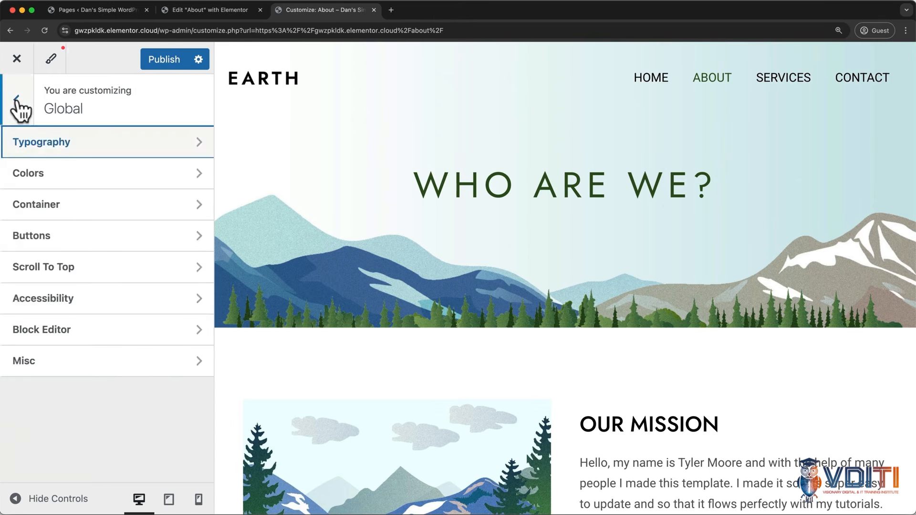
pyautogui.click(62, 174)
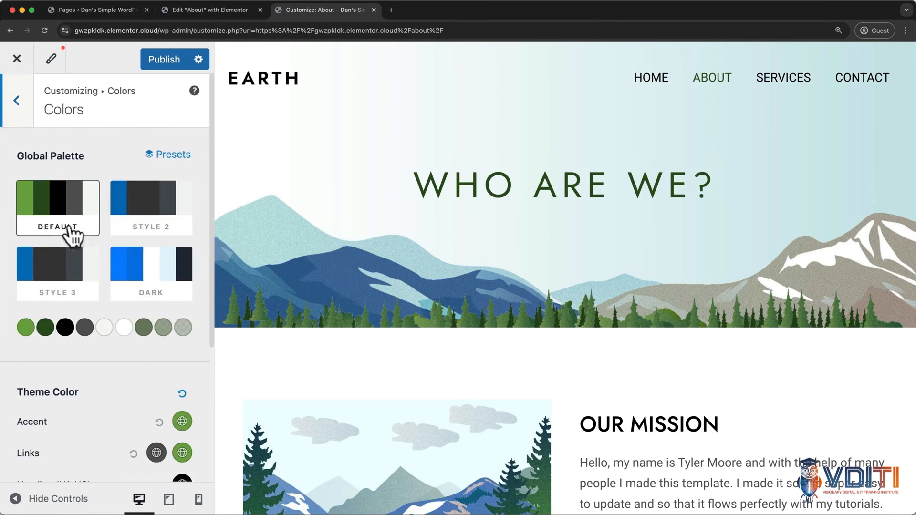
pyautogui.click(129, 209)
pyautogui.click(76, 270)
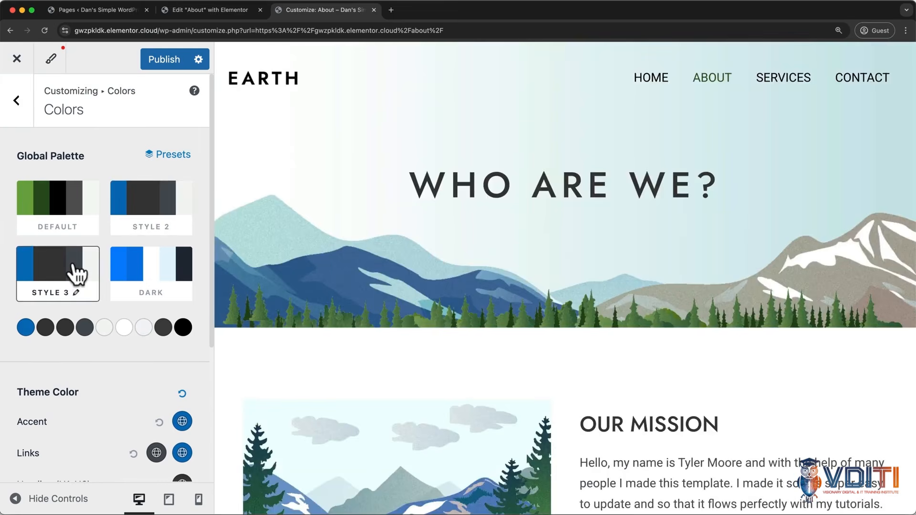
pyautogui.click(135, 267)
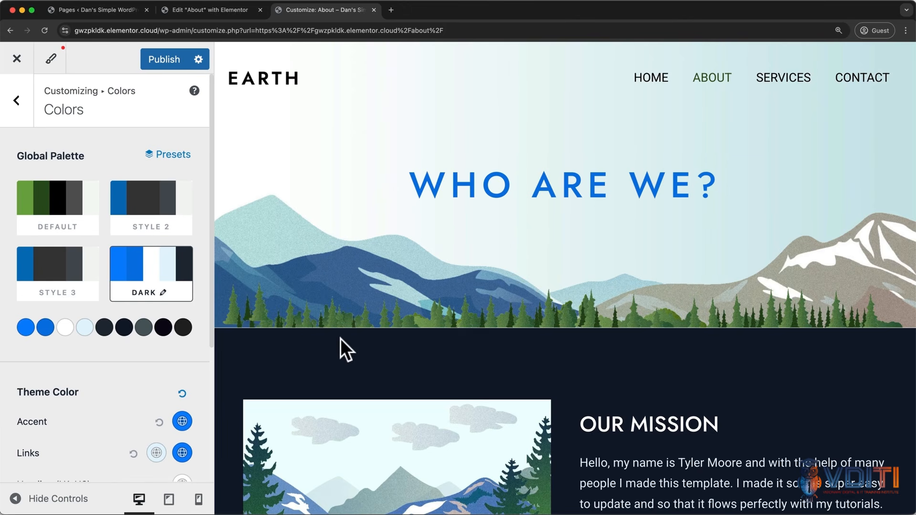
pyautogui.click(70, 224)
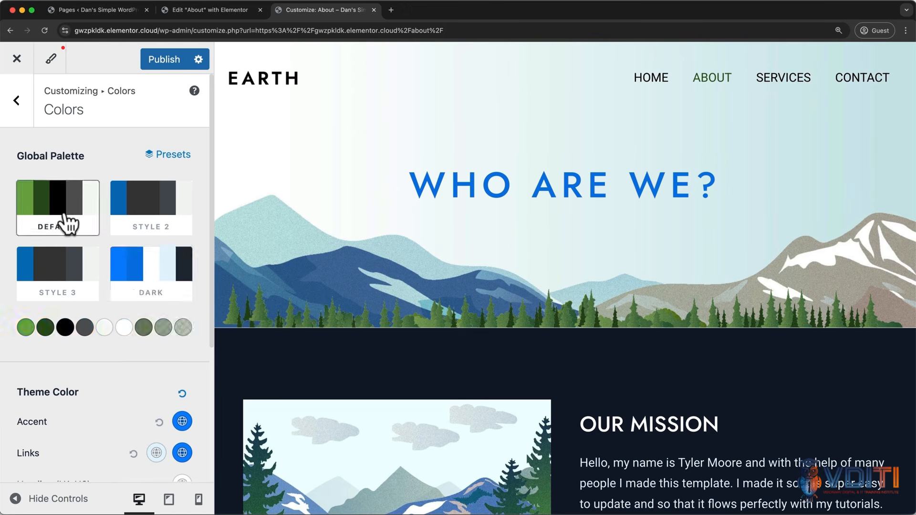
pyautogui.scroll(-5, 90, 329)
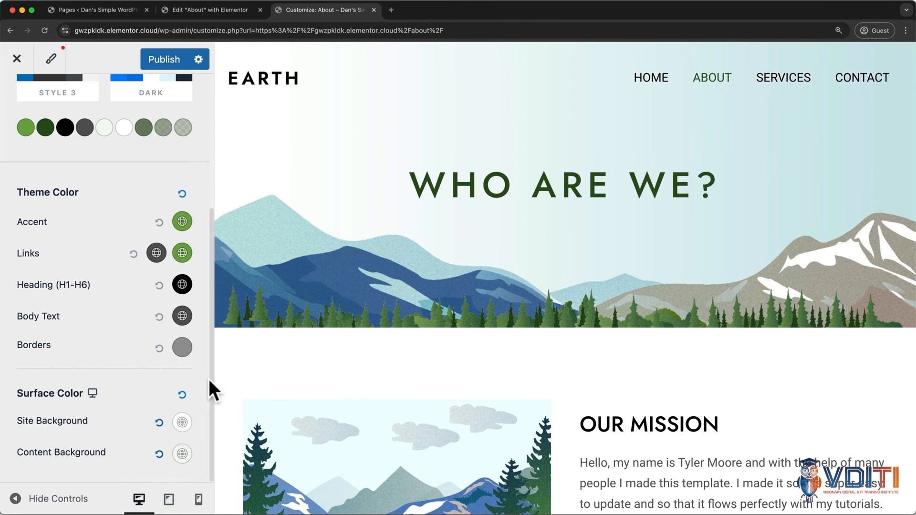
pyautogui.scroll(5, 208, 378)
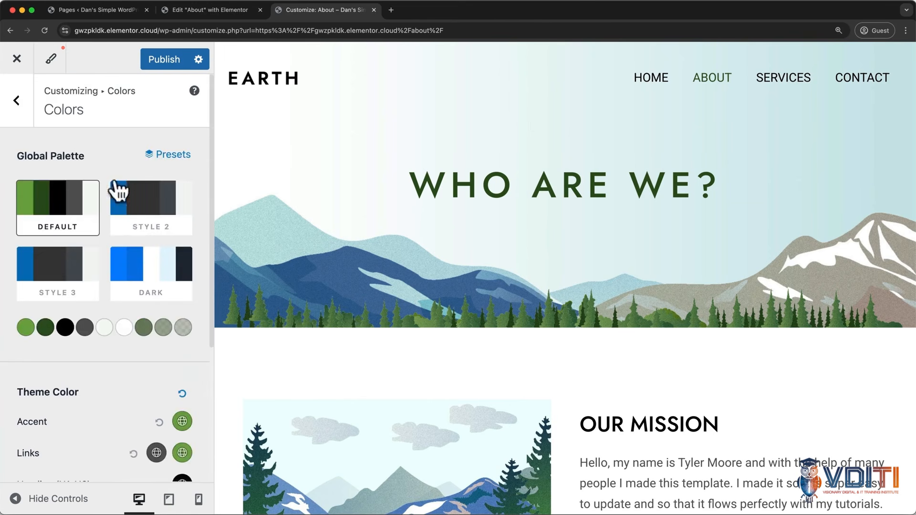
# View the global button settings, then publish the theme customizations and exit the Customizer
pyautogui.click(18, 101)
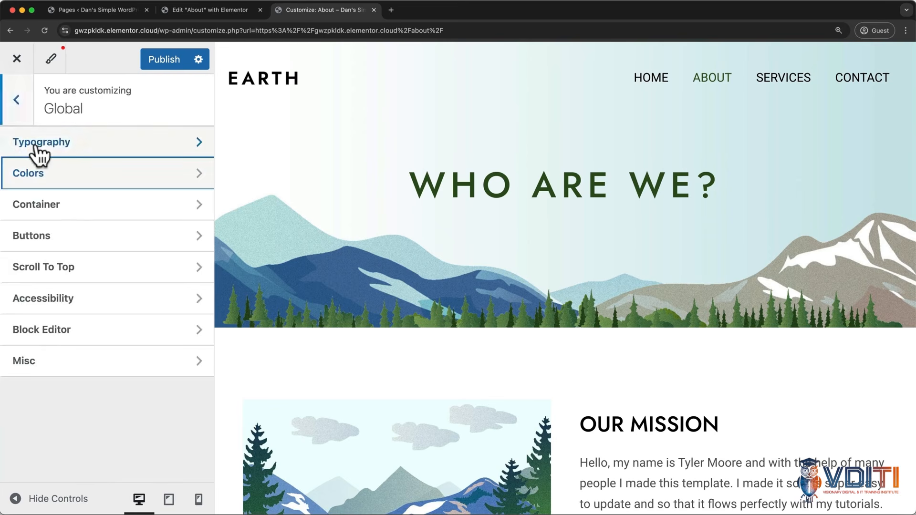
pyautogui.click(84, 238)
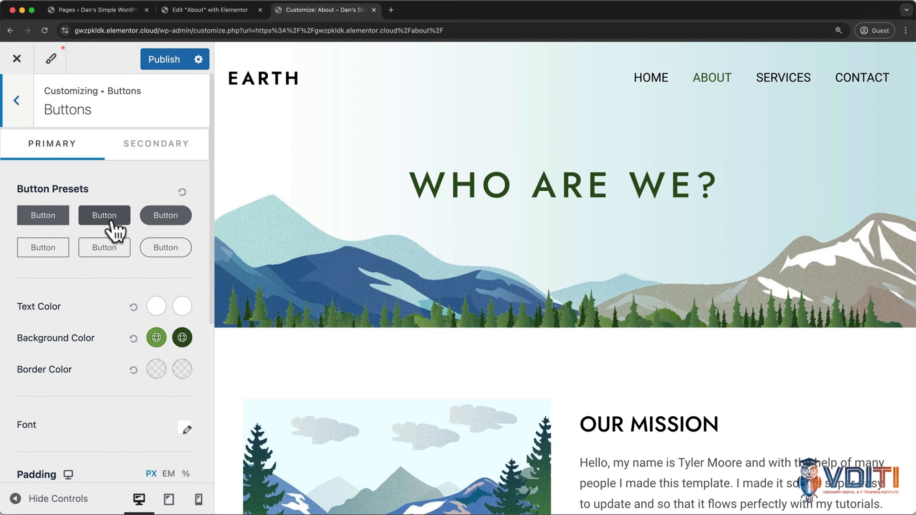
pyautogui.click(167, 59)
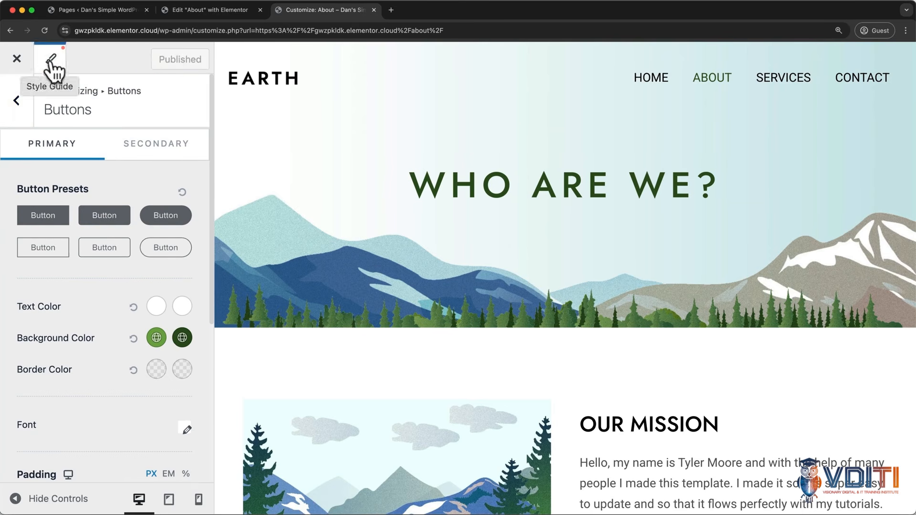
pyautogui.click(17, 60)
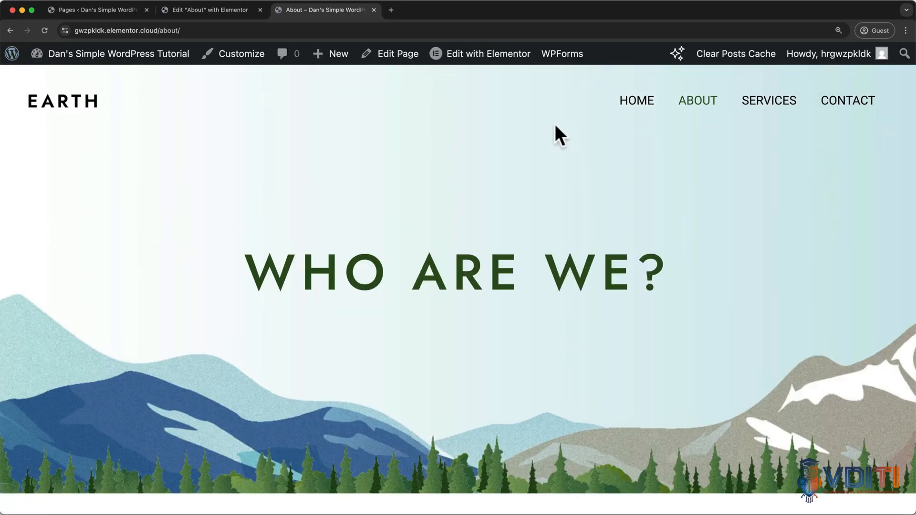
# Open the Home page in the Elementor editor and check its layout in Tablet Portrait view
pyautogui.click(635, 101)
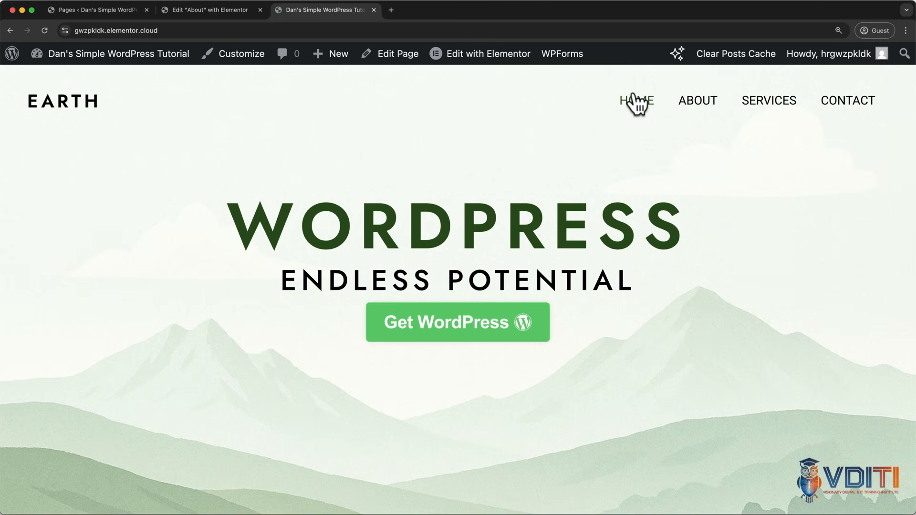
pyautogui.click(509, 58)
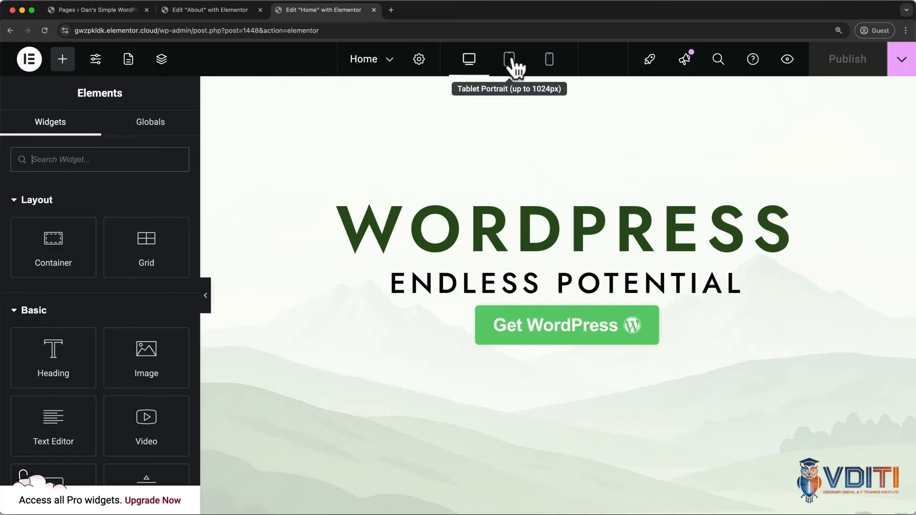
pyautogui.click(509, 59)
pyautogui.scroll(-5, 508, 138)
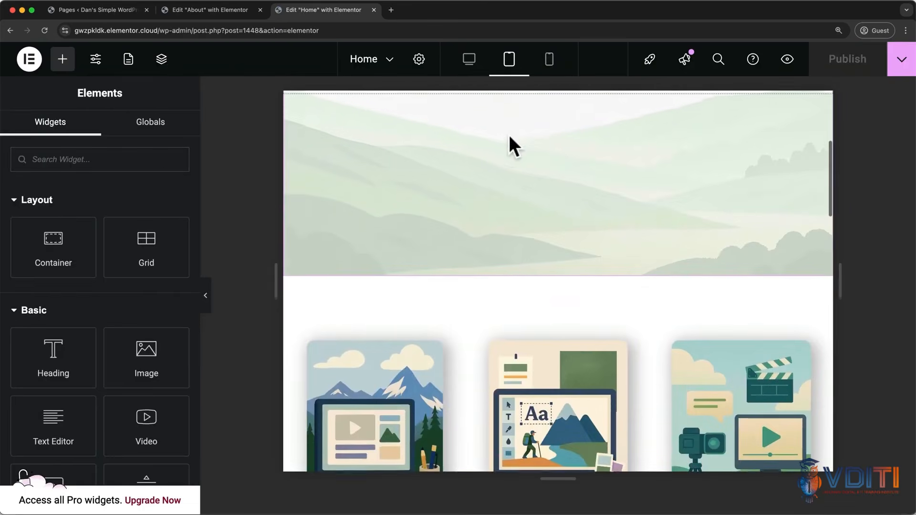
# Review the rest of the Home page's tablet layout, then inspect the page in Mobile Portrait view
pyautogui.scroll(-10, 509, 138)
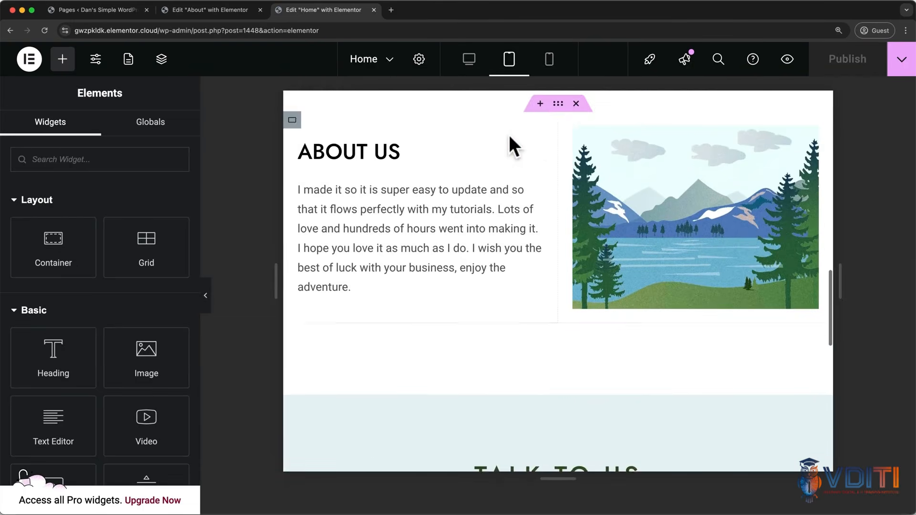
pyautogui.scroll(15, 508, 135)
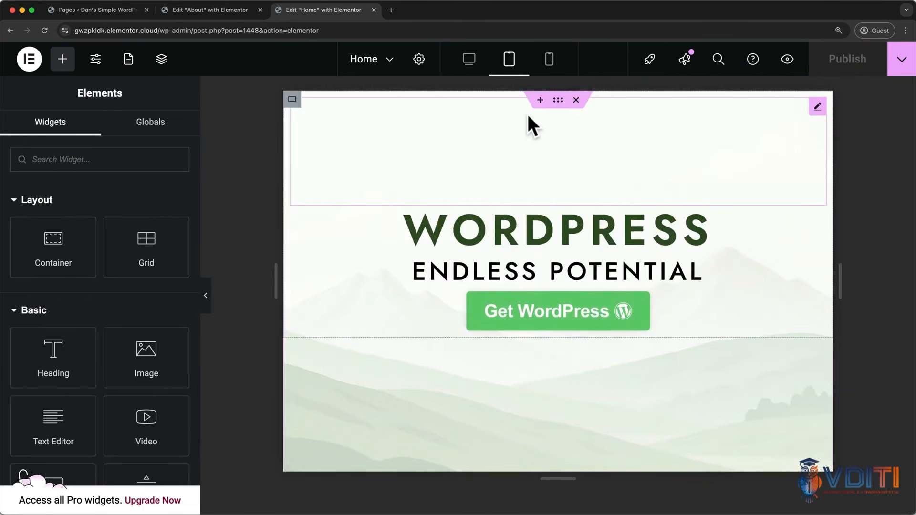
pyautogui.click(549, 61)
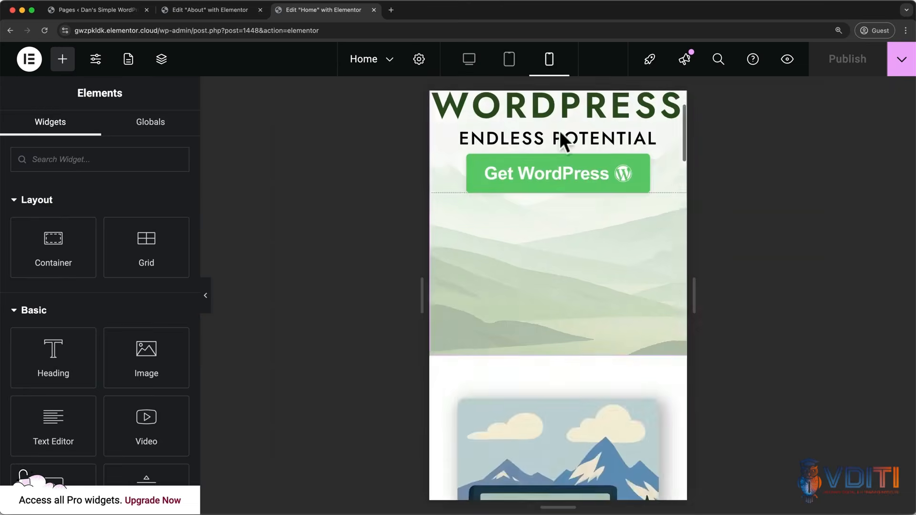
pyautogui.scroll(-5, 560, 140)
pyautogui.scroll(7, 548, 195)
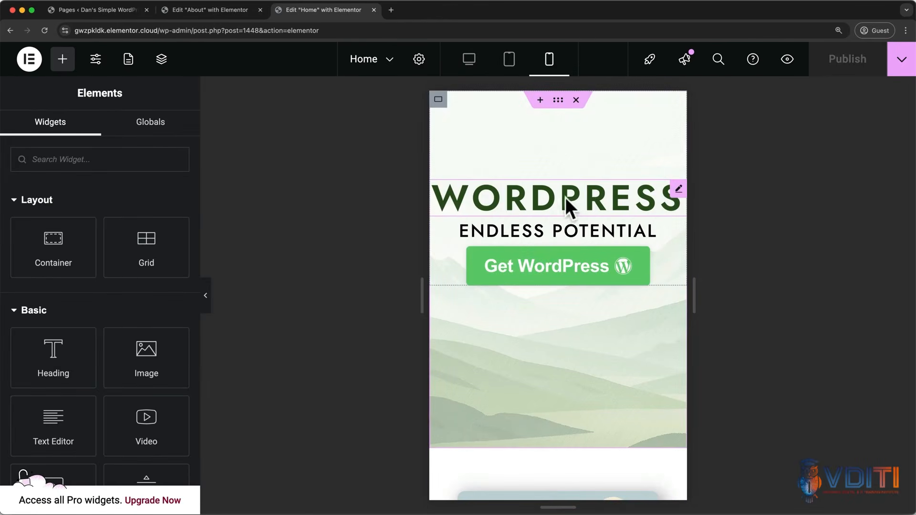
# Set the WORDPRESS heading's mobile font size to 40 px
pyautogui.click(565, 198)
pyautogui.click(96, 133)
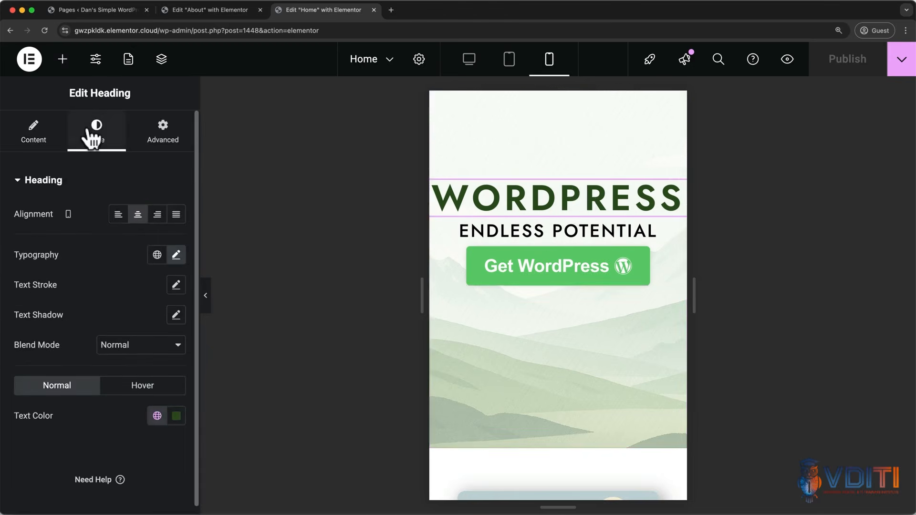
pyautogui.click(177, 255)
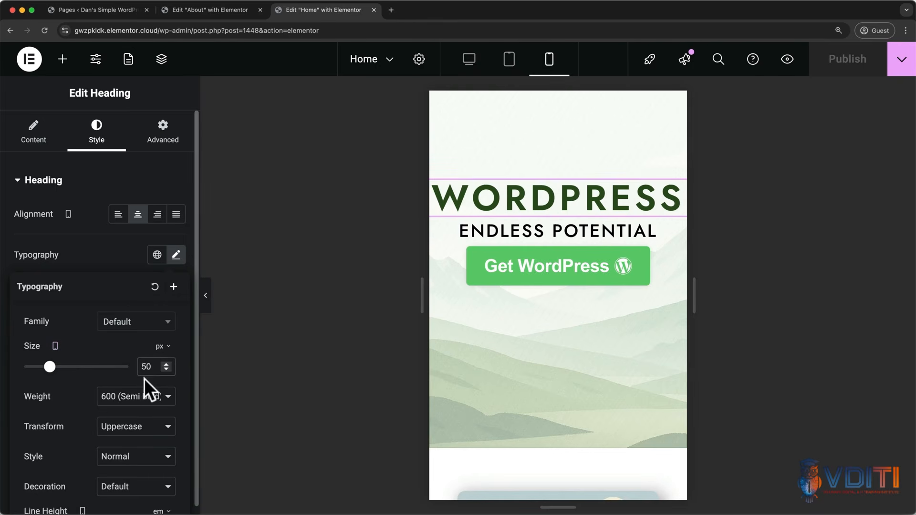
pyautogui.press('BackSpace')
pyautogui.write('4')
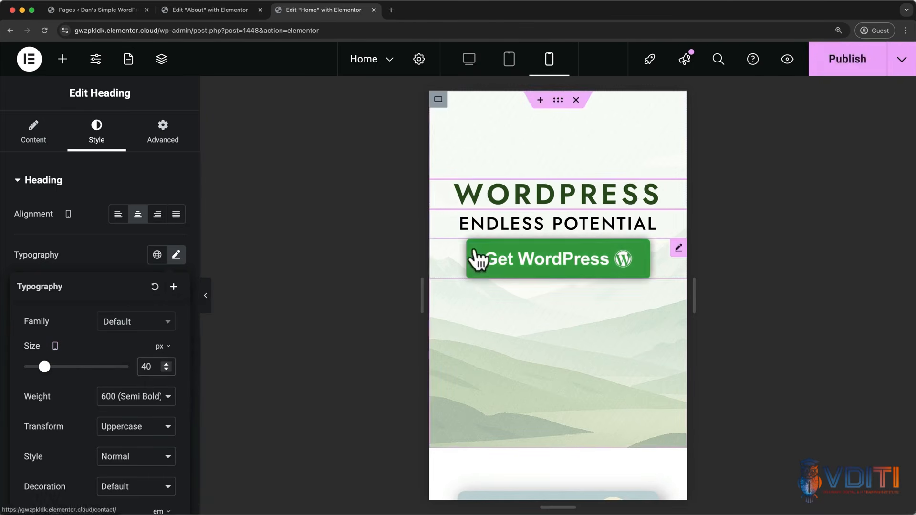
# Set the Endless Potential subheading's mobile font size to 20 px
pyautogui.click(486, 220)
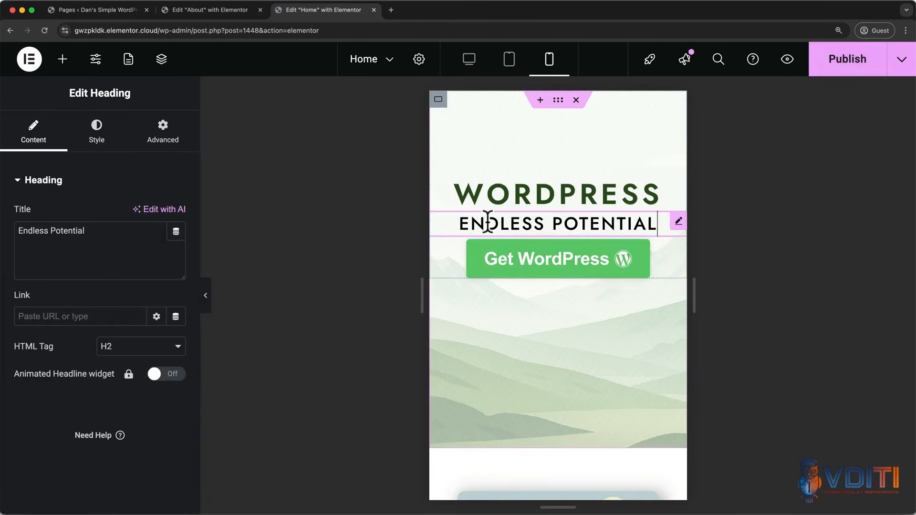
pyautogui.click(103, 139)
pyautogui.click(176, 256)
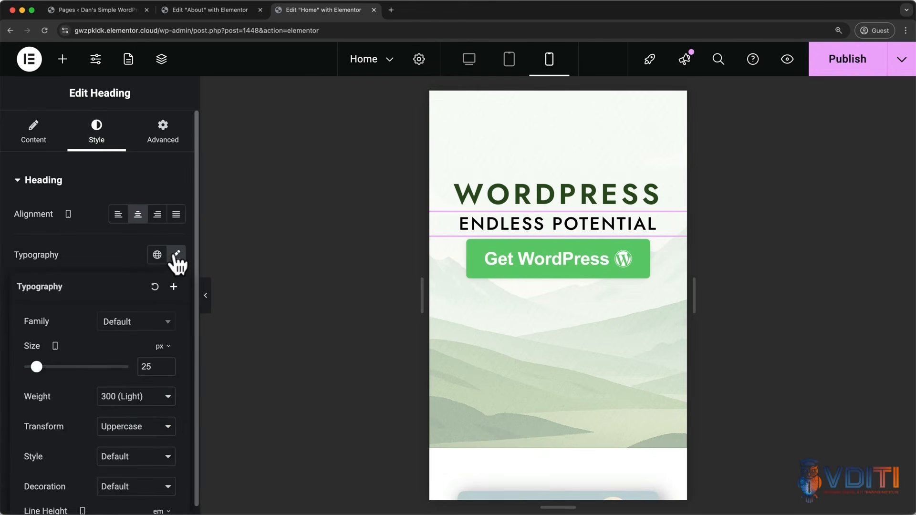
pyautogui.click(158, 367)
pyautogui.press('BackSpace')
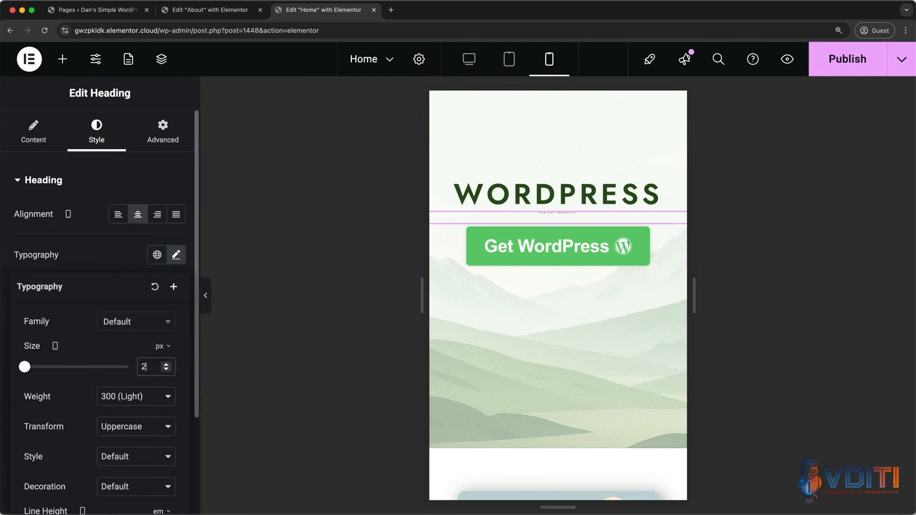
pyautogui.write('0')
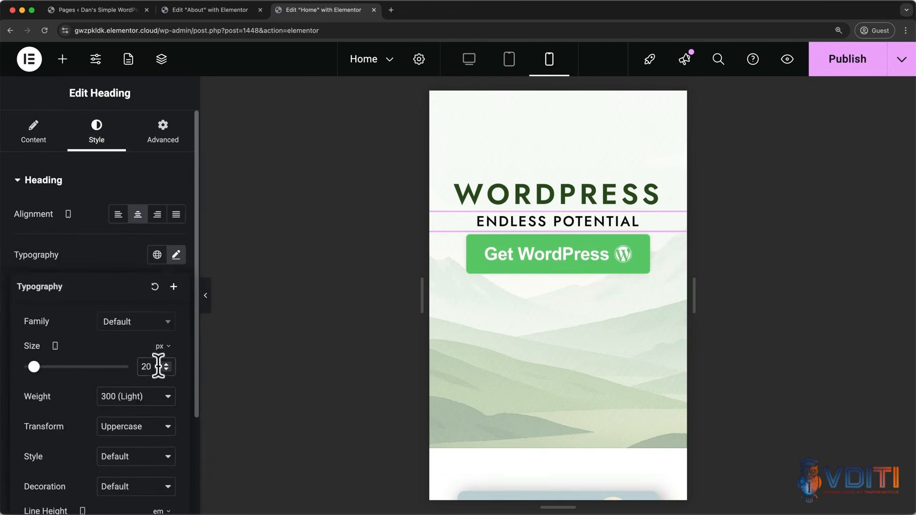
# Check the WORDPRESS heading's typography settings in Desktop view
pyautogui.click(469, 60)
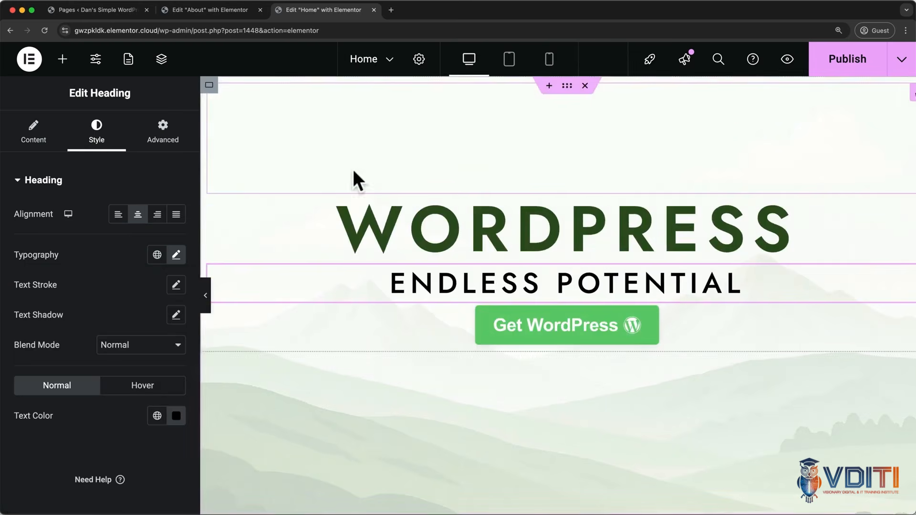
pyautogui.click(223, 246)
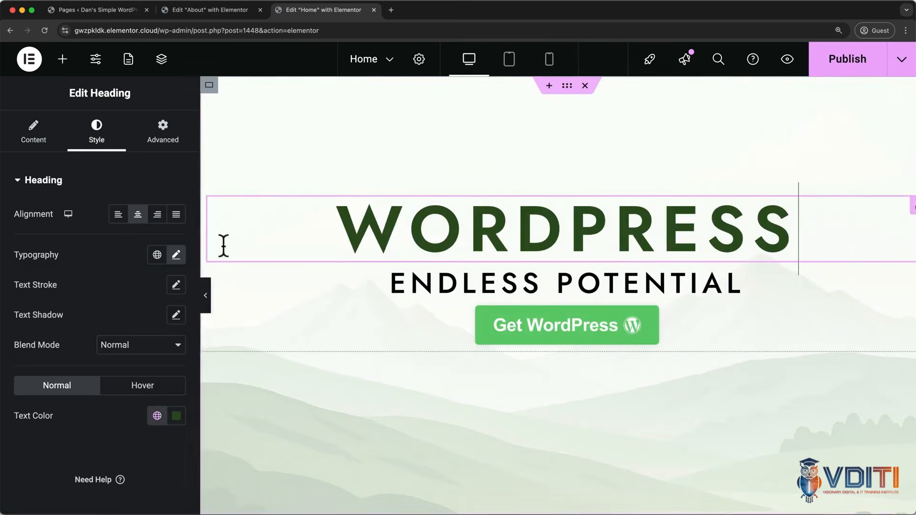
pyautogui.click(176, 256)
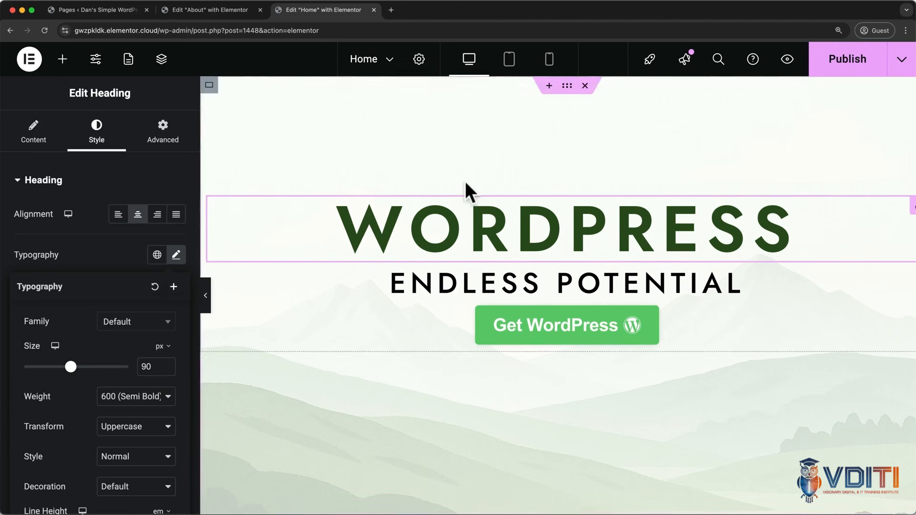
# In Mobile Portrait view, unlink the Get WordPress button's padding values and set its top padding to 20 px
pyautogui.click(549, 61)
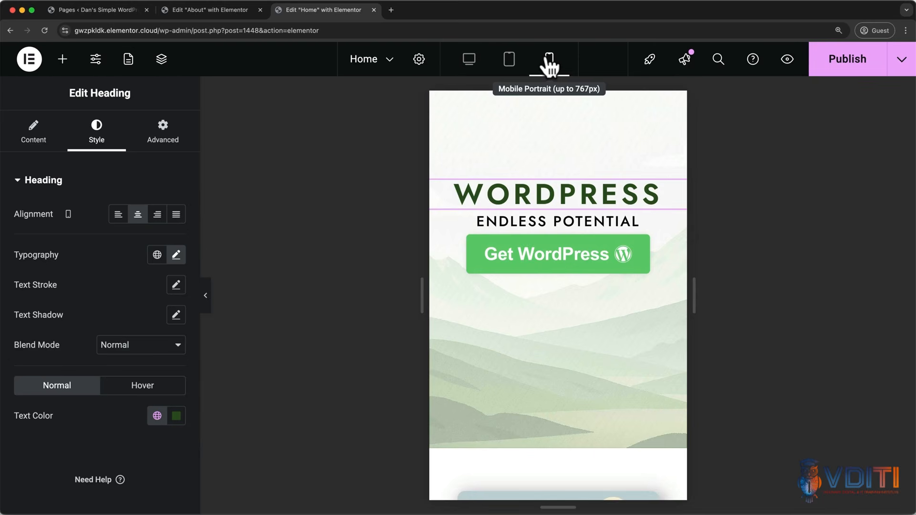
pyautogui.click(465, 239)
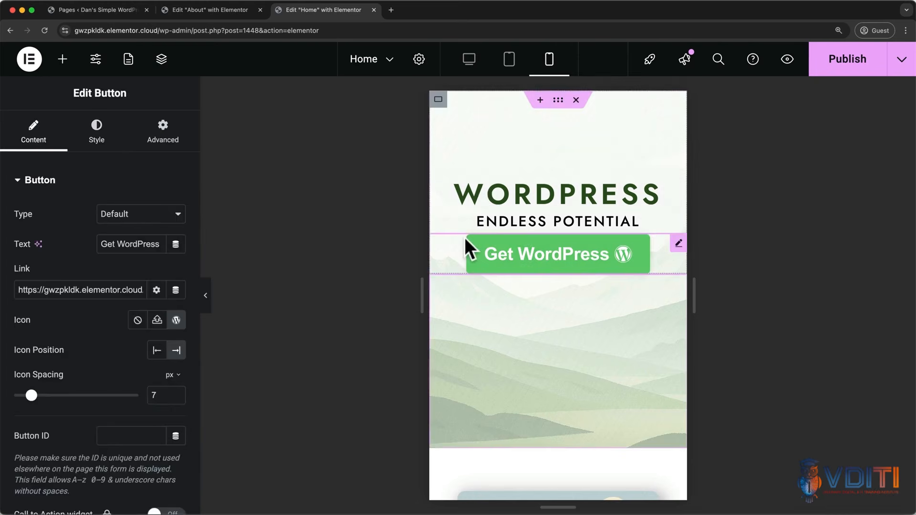
pyautogui.click(163, 134)
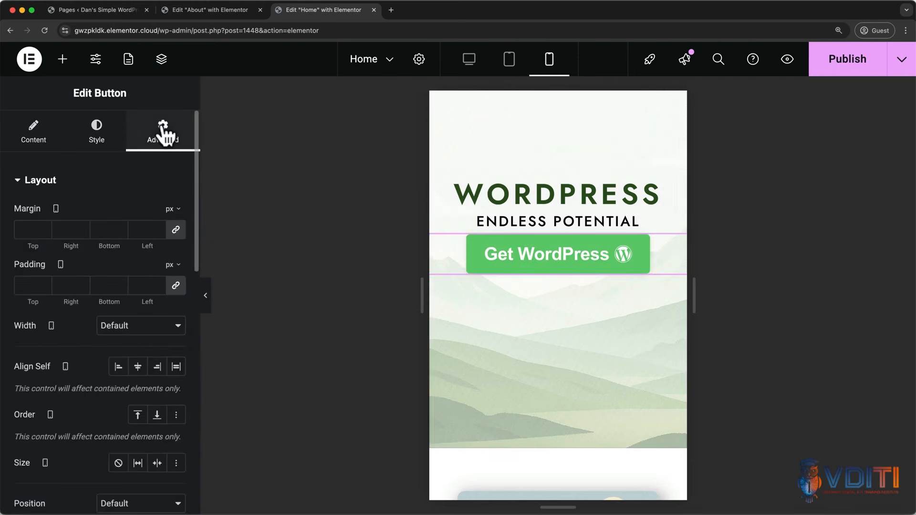
pyautogui.click(176, 286)
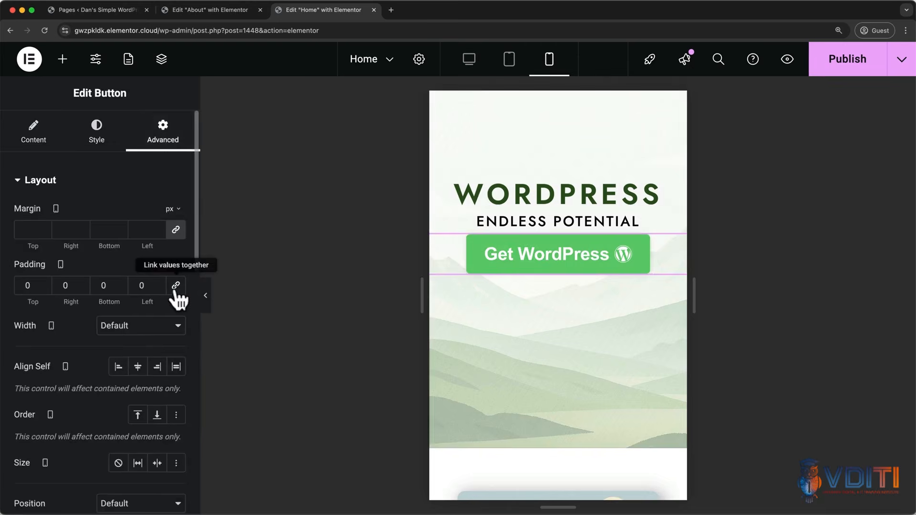
pyautogui.click(37, 285)
pyautogui.press('Up')
pyautogui.press('Up')
pyautogui.press('Up')
pyautogui.press('Up')
pyautogui.press('Up')
pyautogui.press('Up')
pyautogui.press('Up')
pyautogui.press('Up')
pyautogui.press('Up')
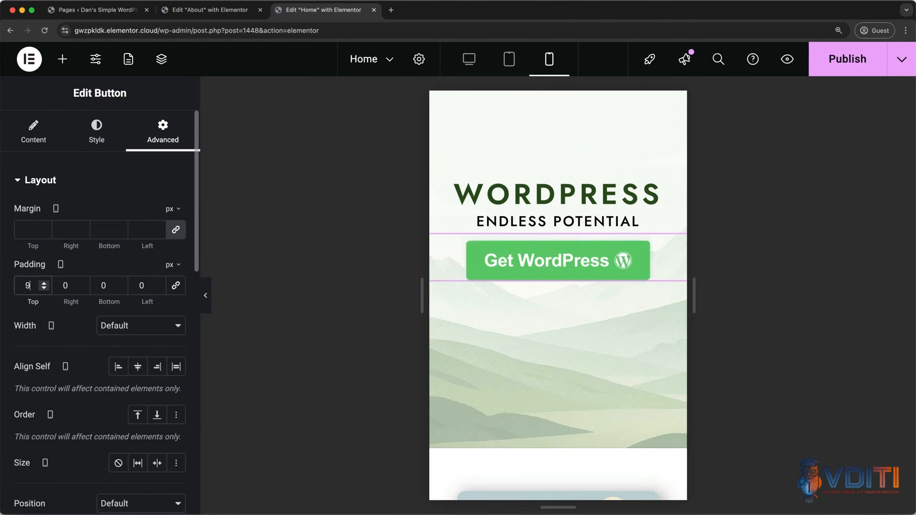
pyautogui.press('Up')
pyautogui.press('Up')
pyautogui.press('Up')
pyautogui.press('Up')
pyautogui.press('Up')
pyautogui.press('Up')
pyautogui.press('Up')
pyautogui.press('Up')
pyautogui.press('Up')
pyautogui.press('Up')
pyautogui.press('Up')
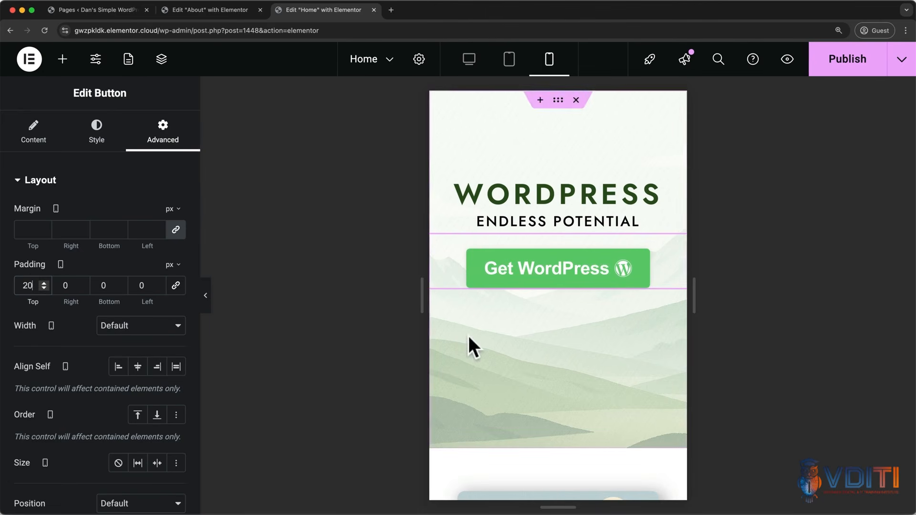
# Hide the About Us section's container on Mobile Portrait through its responsive visibility settings
pyautogui.scroll(-15, 467, 336)
pyautogui.scroll(-15, 467, 336)
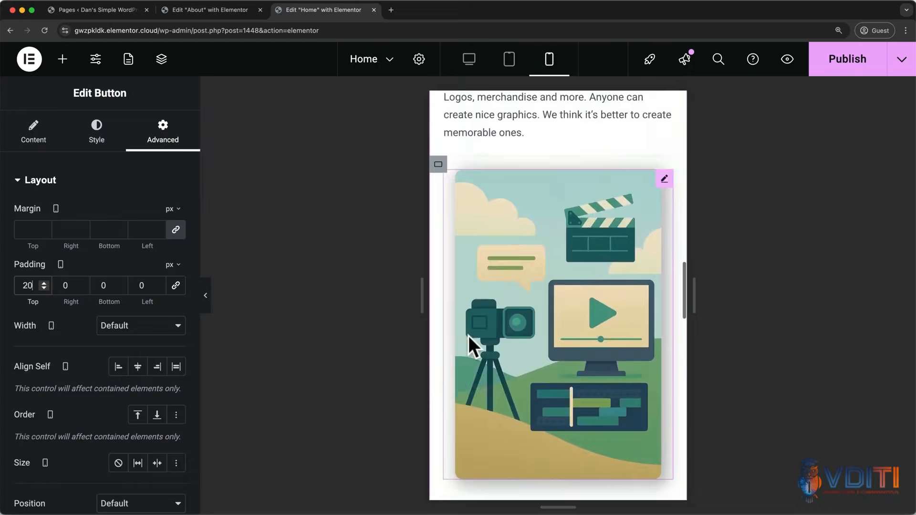
pyautogui.scroll(2, 468, 336)
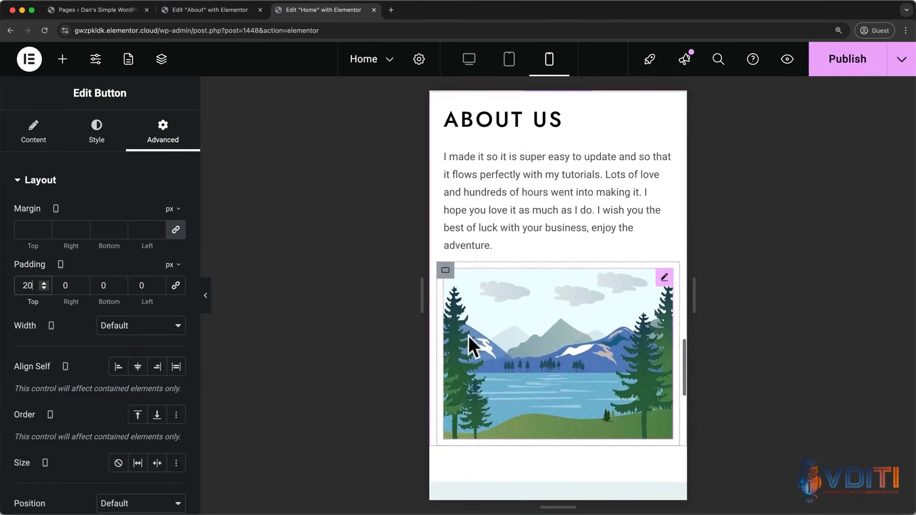
pyautogui.click(558, 128)
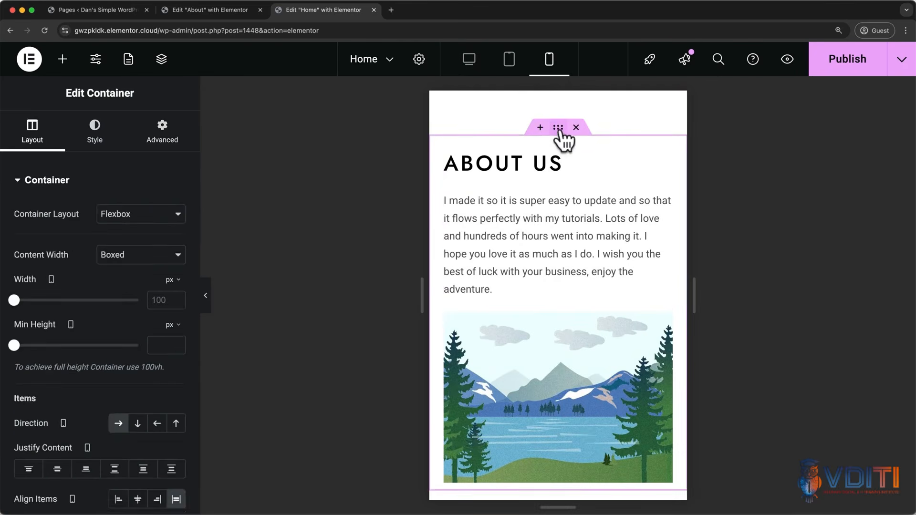
pyautogui.click(182, 138)
pyautogui.scroll(-3, 152, 161)
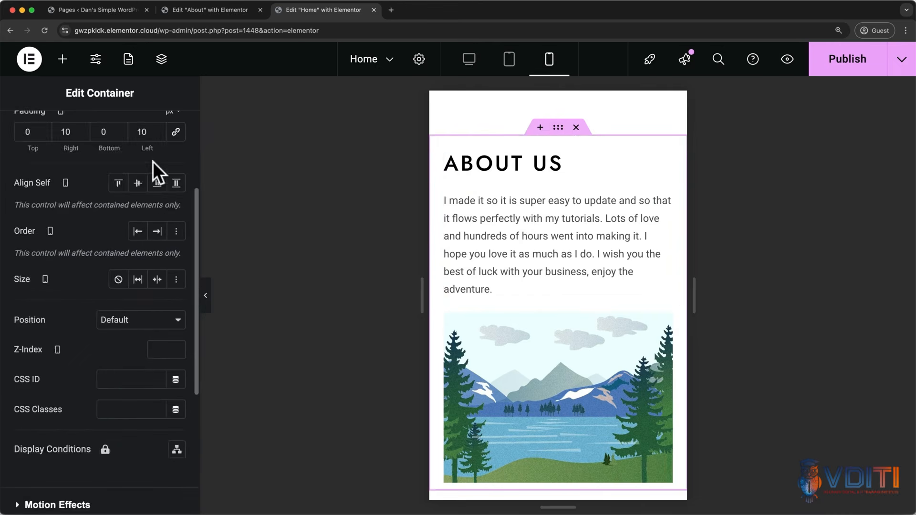
pyautogui.scroll(-5, 153, 161)
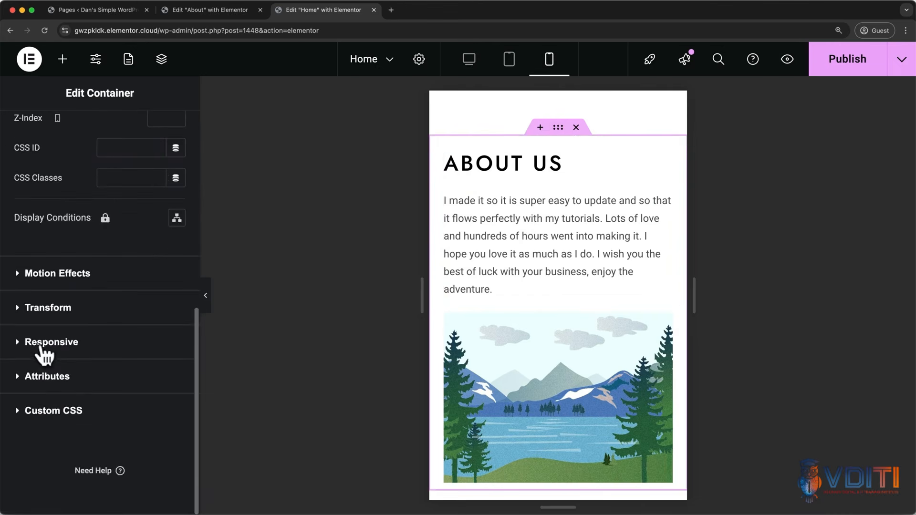
pyautogui.click(21, 347)
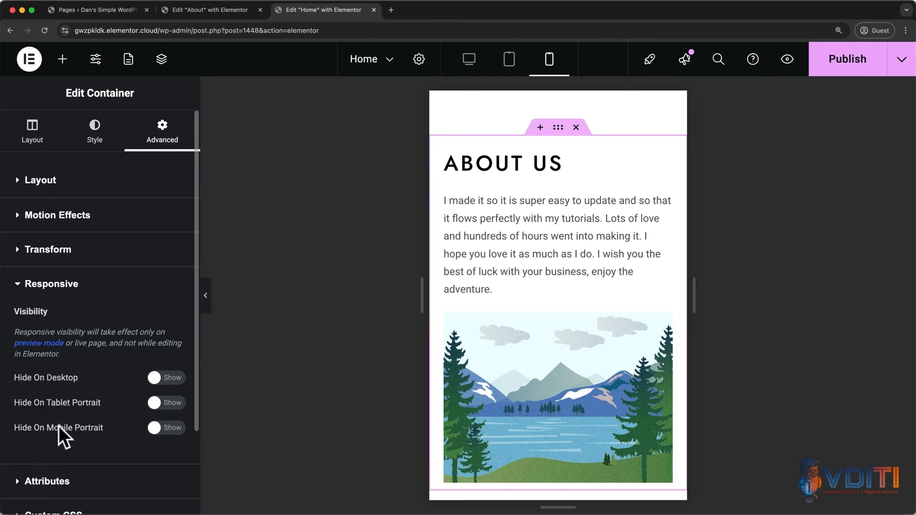
pyautogui.click(163, 428)
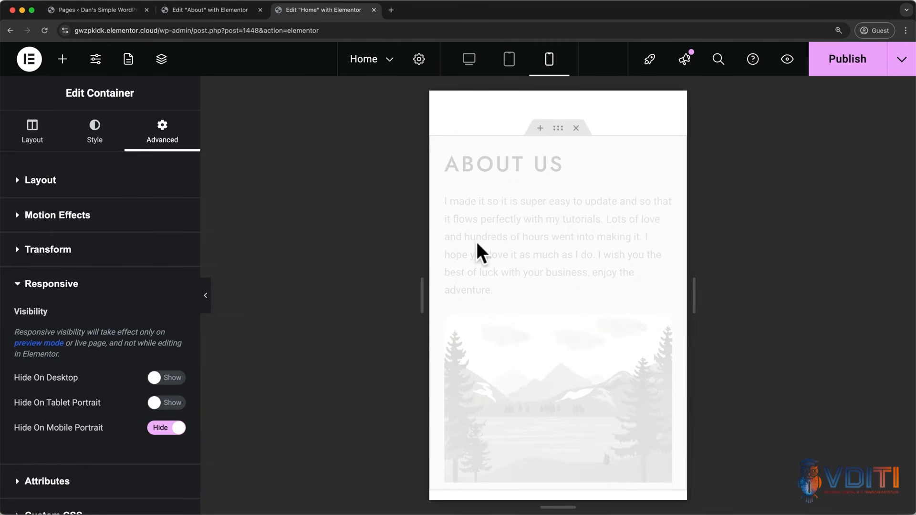
# Compare the Home page's Desktop layout with its Mobile Portrait layout
pyautogui.click(468, 60)
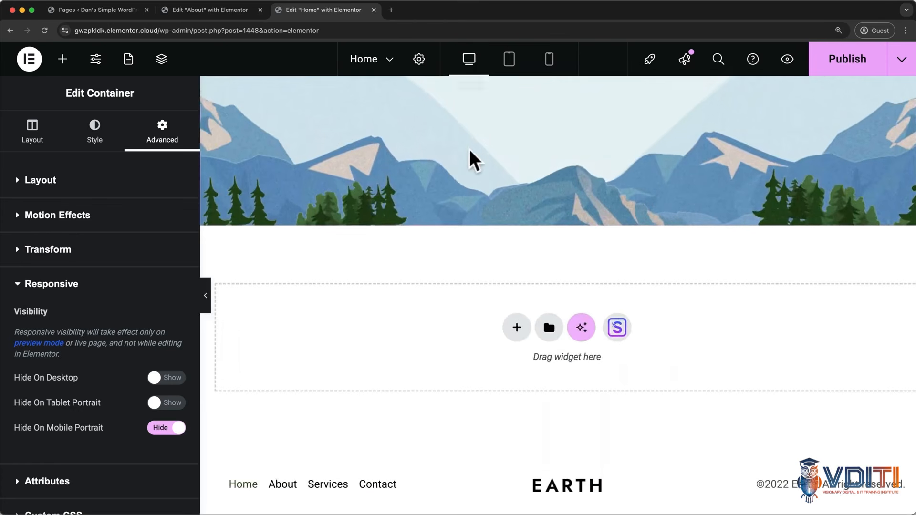
pyautogui.scroll(14, 468, 150)
pyautogui.scroll(-3, 468, 150)
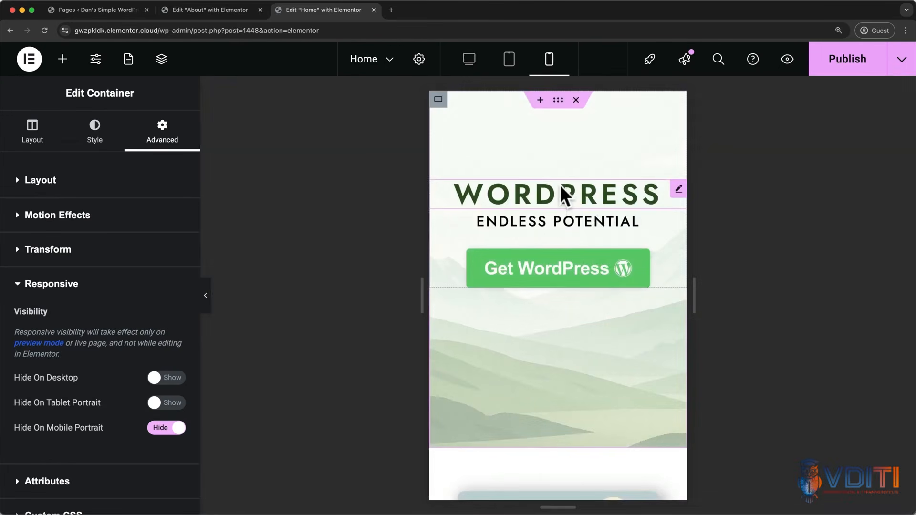
pyautogui.scroll(-10, 560, 187)
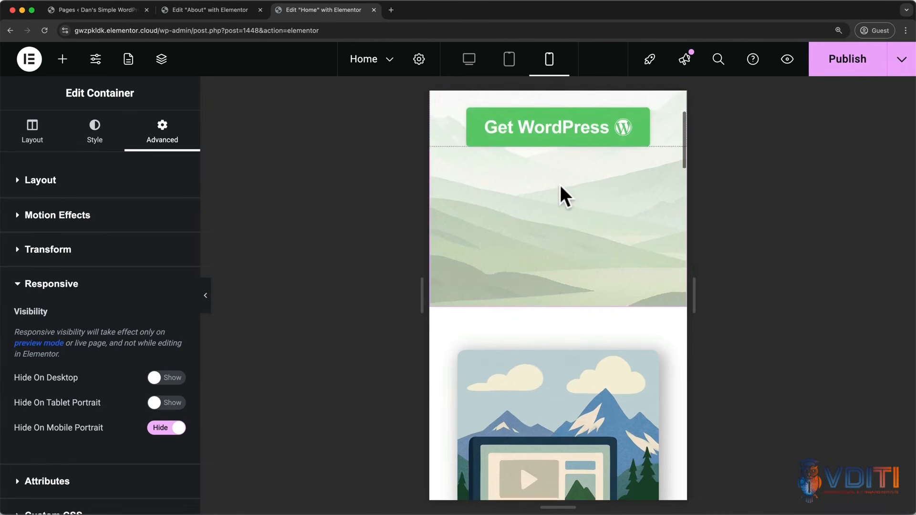
pyautogui.scroll(-3, 559, 185)
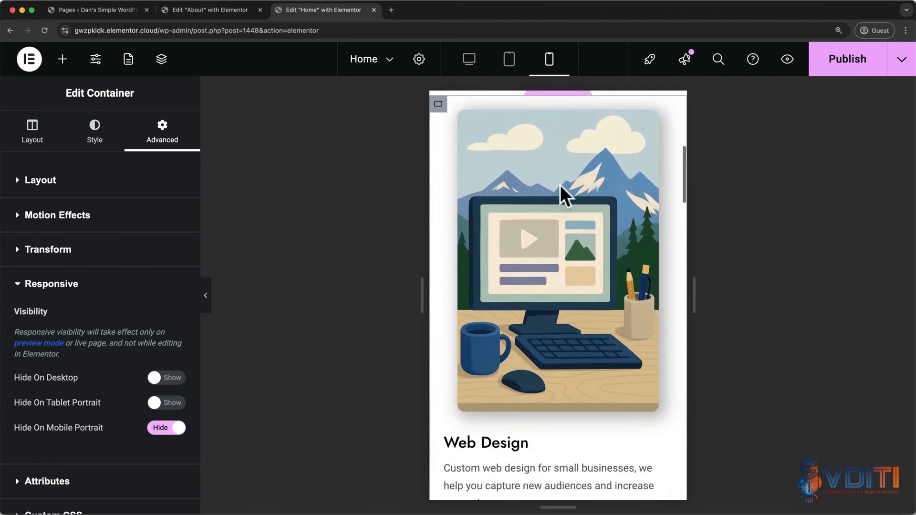
pyautogui.scroll(10, 560, 185)
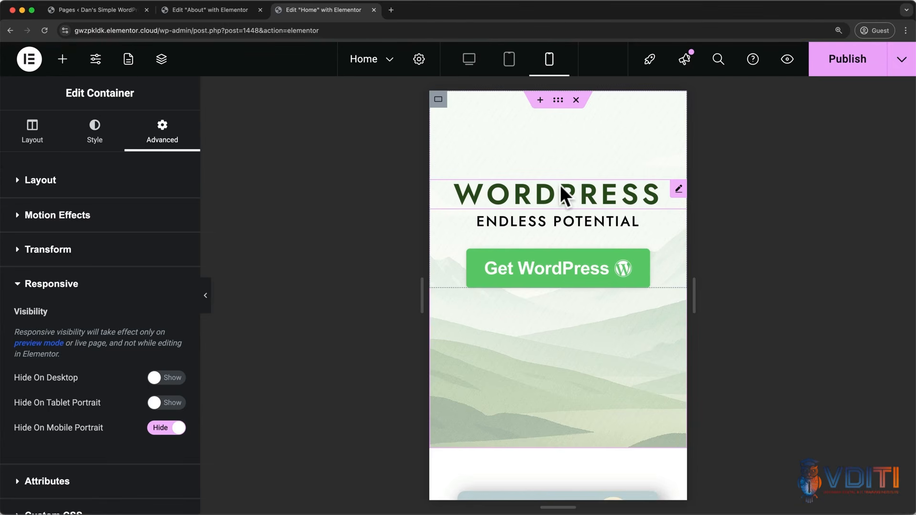
# Return the Home page to Desktop view and add a new page from the editor, saving the Home page changes before leaving
pyautogui.click(472, 67)
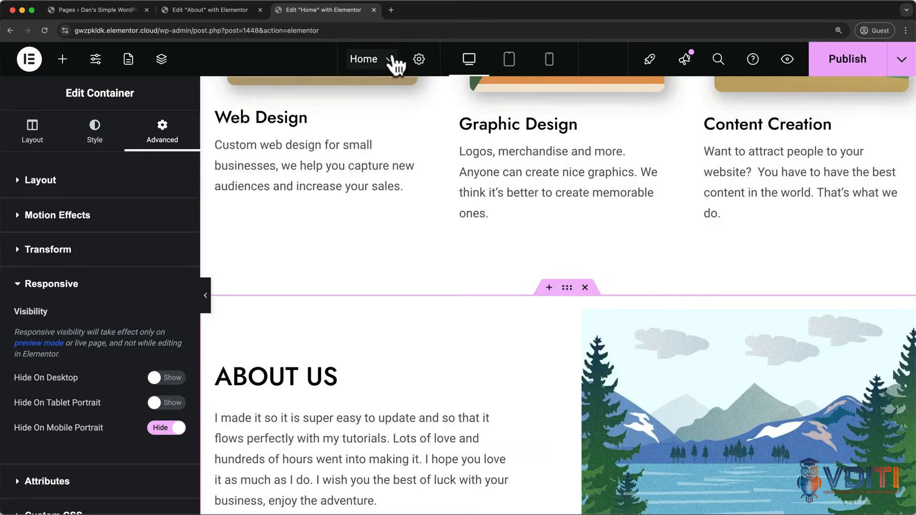
pyautogui.click(392, 58)
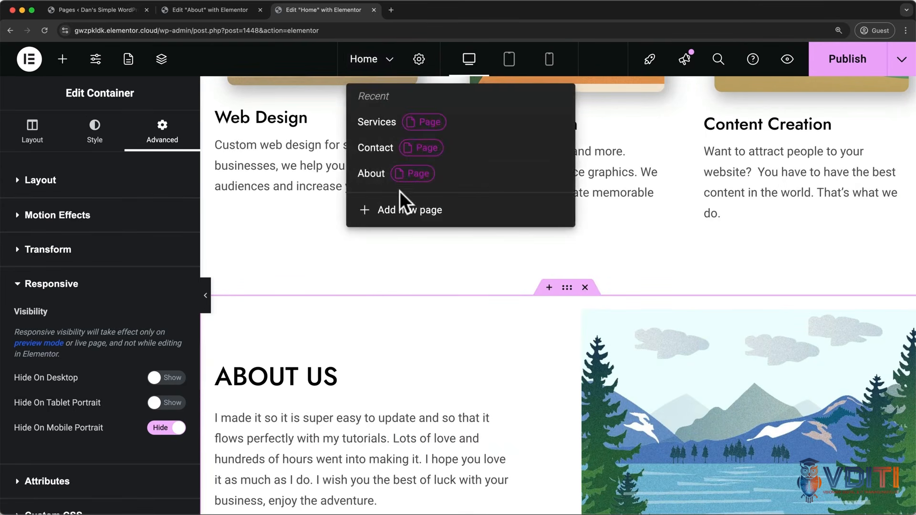
pyautogui.click(404, 211)
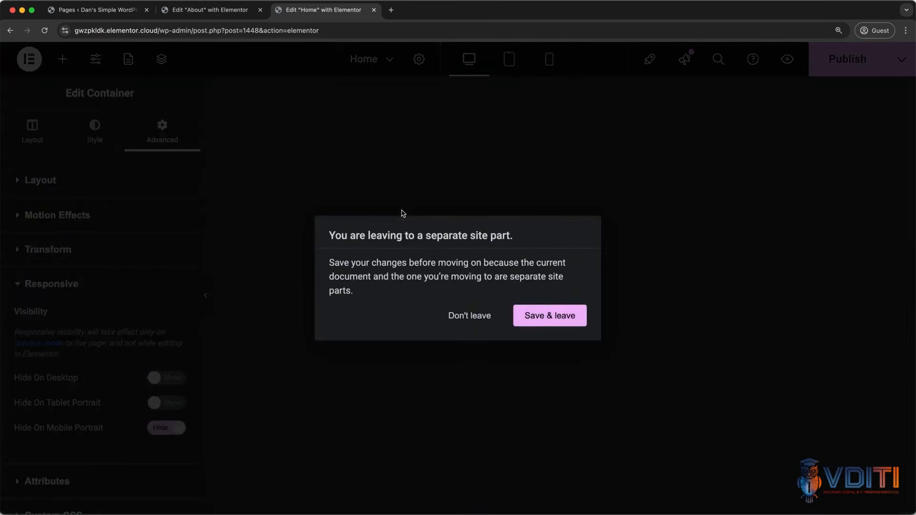
pyautogui.click(523, 319)
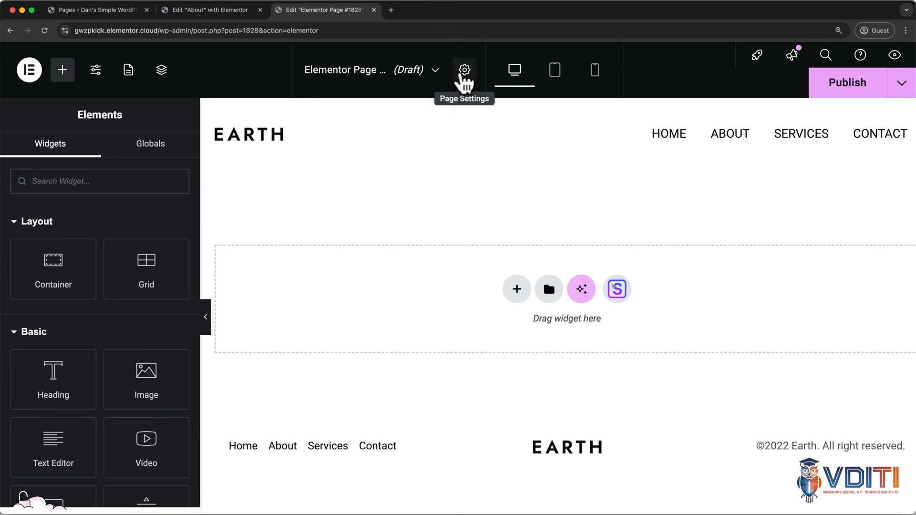
# Title the new page "Projects" in its page settings and publish it
pyautogui.click(463, 72)
pyautogui.moveTo(119, 253); pyautogui.dragTo(14, 250)
pyautogui.write('Pro')
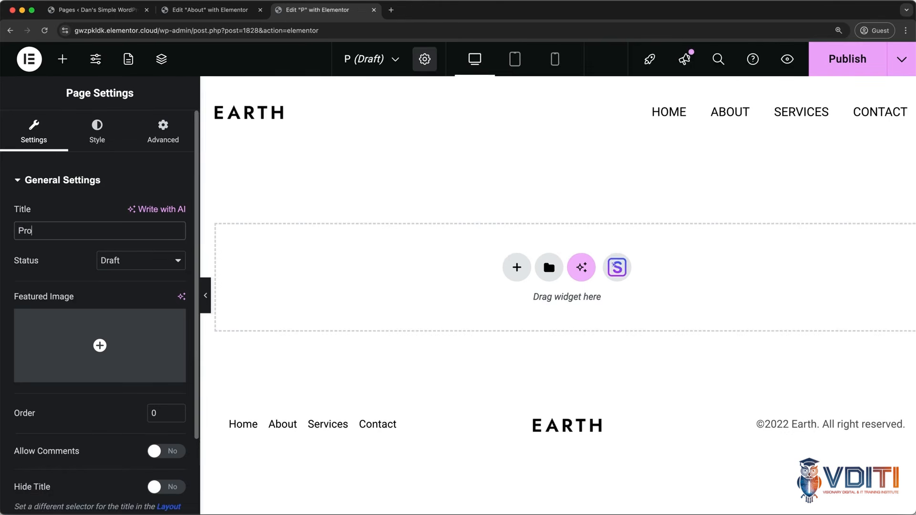
pyautogui.write('jects')
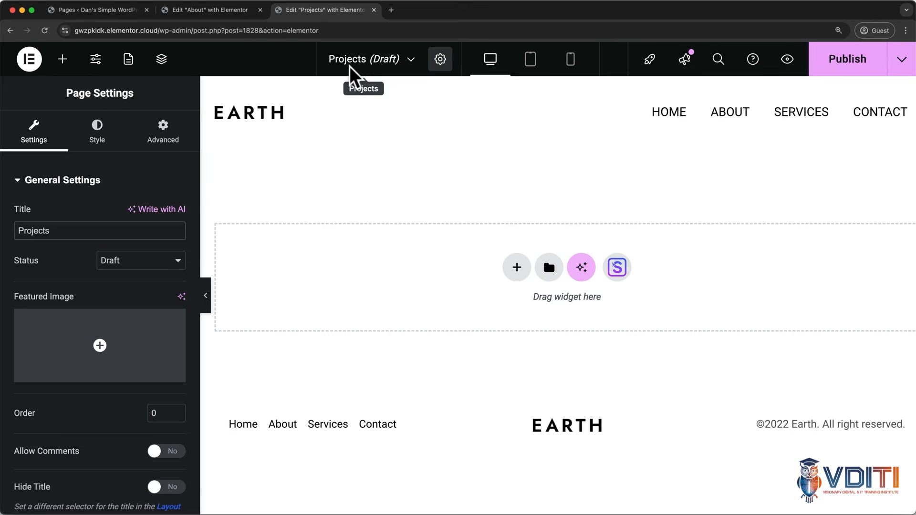
pyautogui.click(819, 72)
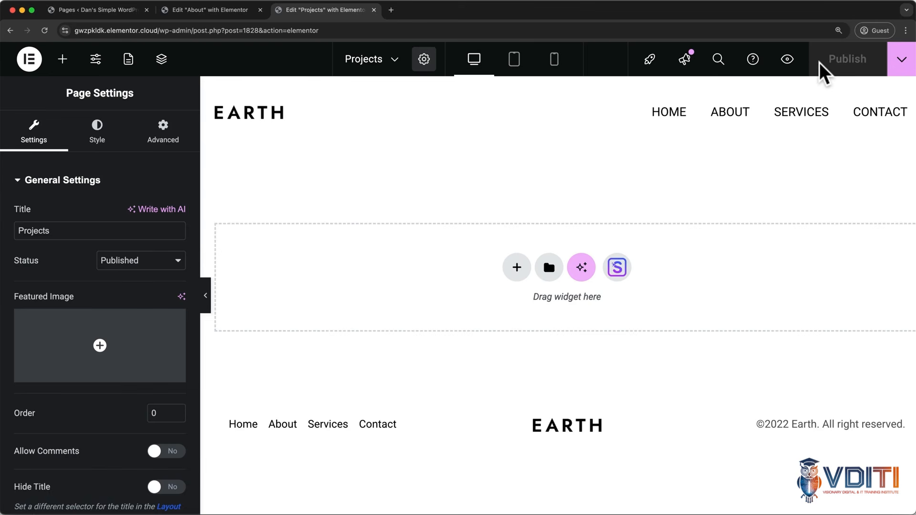
# Preview the Projects page, go from there to the Services page, open it in Elementor and copy its hero container
pyautogui.click(787, 59)
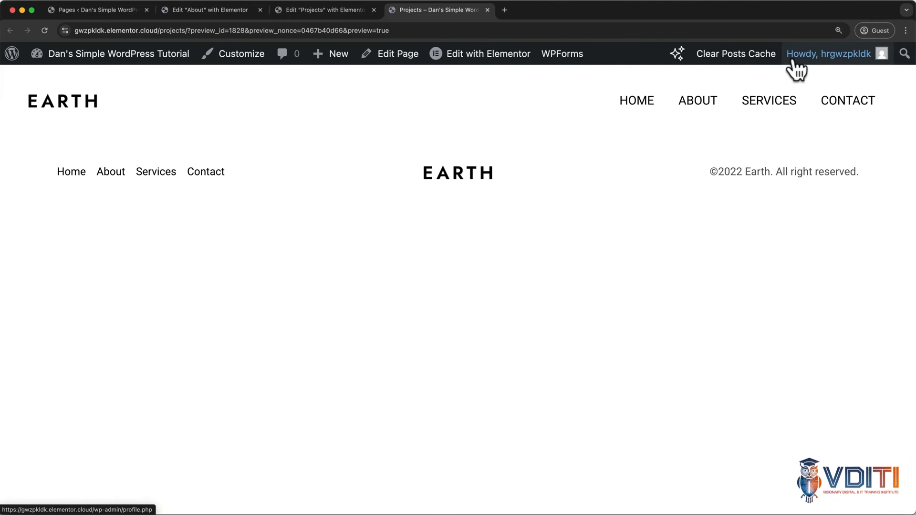
pyautogui.click(767, 102)
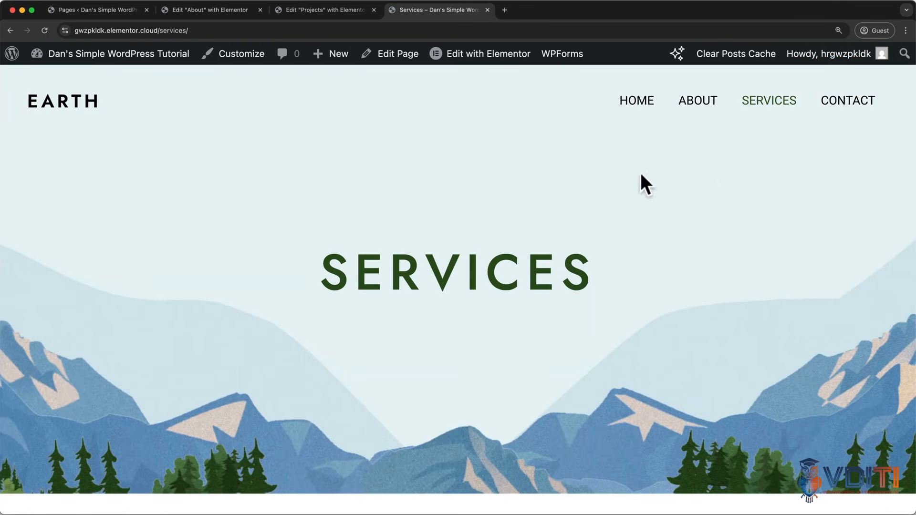
pyautogui.click(502, 58)
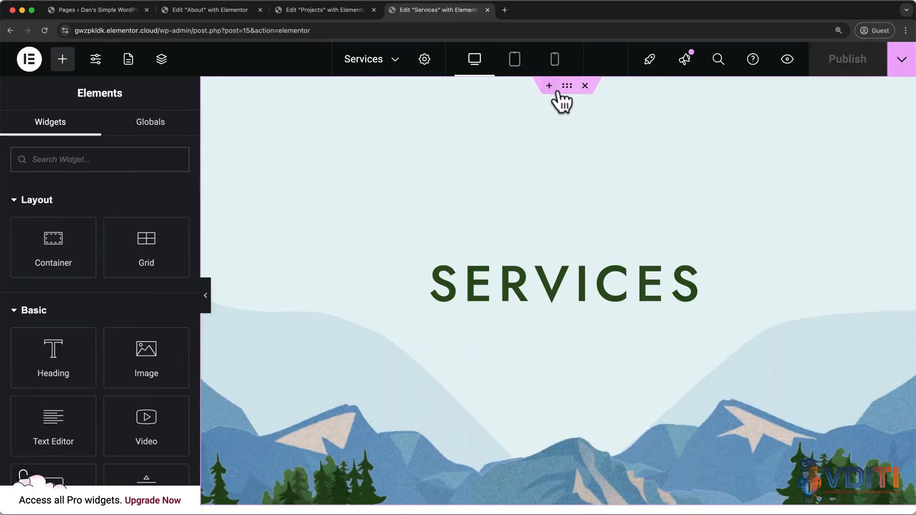
pyautogui.click(567, 86)
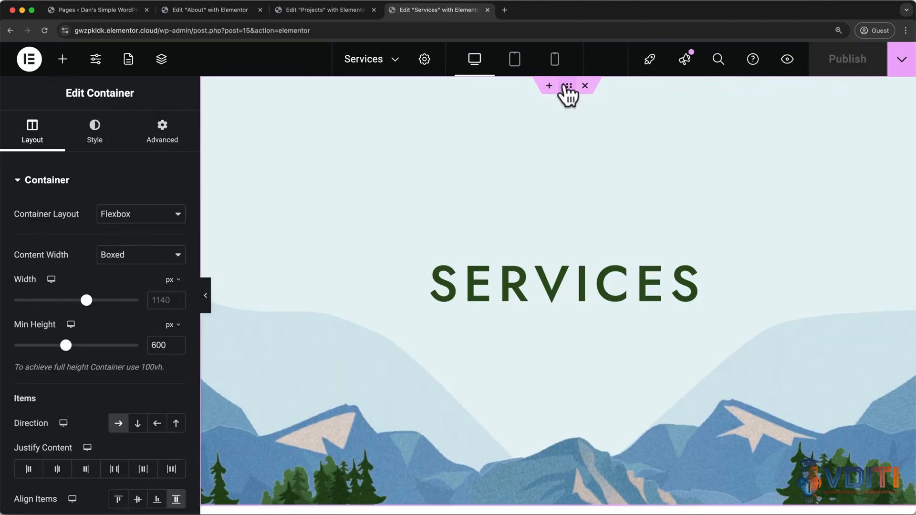
pyautogui.rightClick(568, 91)
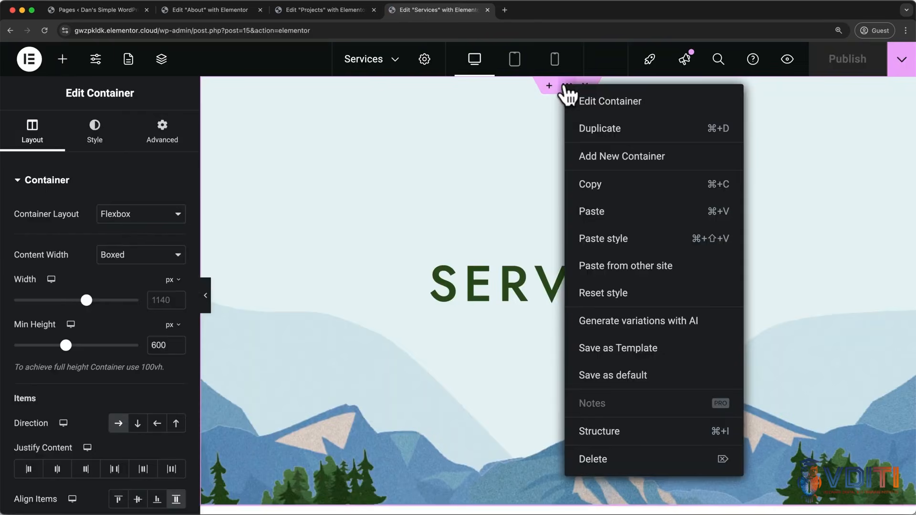
pyautogui.click(591, 185)
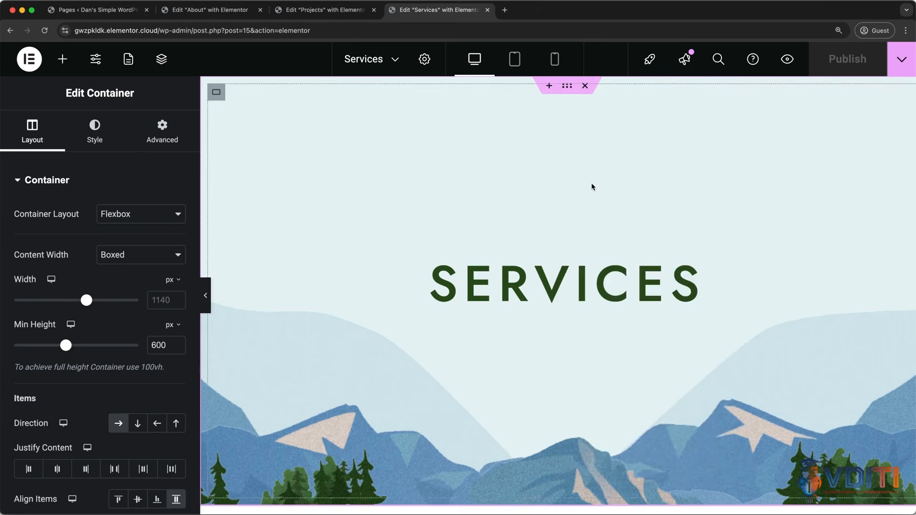
# Paste the copied Services hero container into the empty Projects page
pyautogui.click(305, 11)
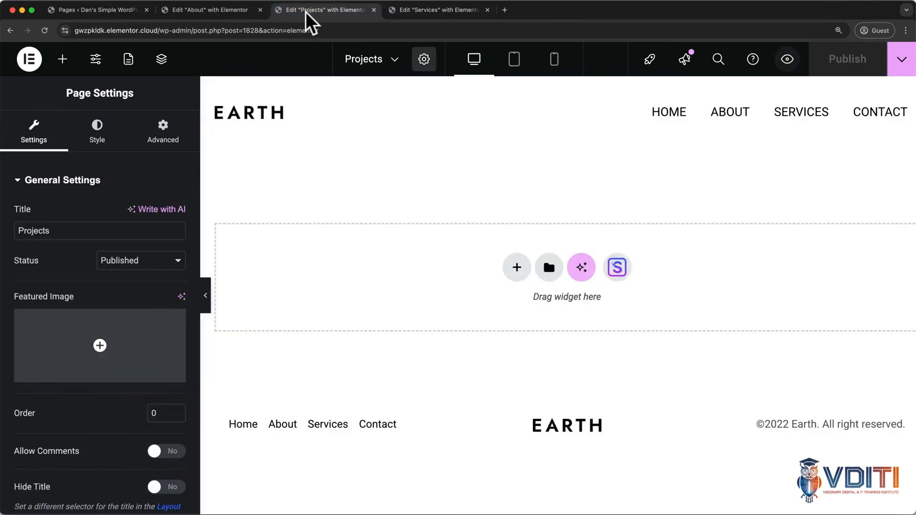
pyautogui.rightClick(395, 272)
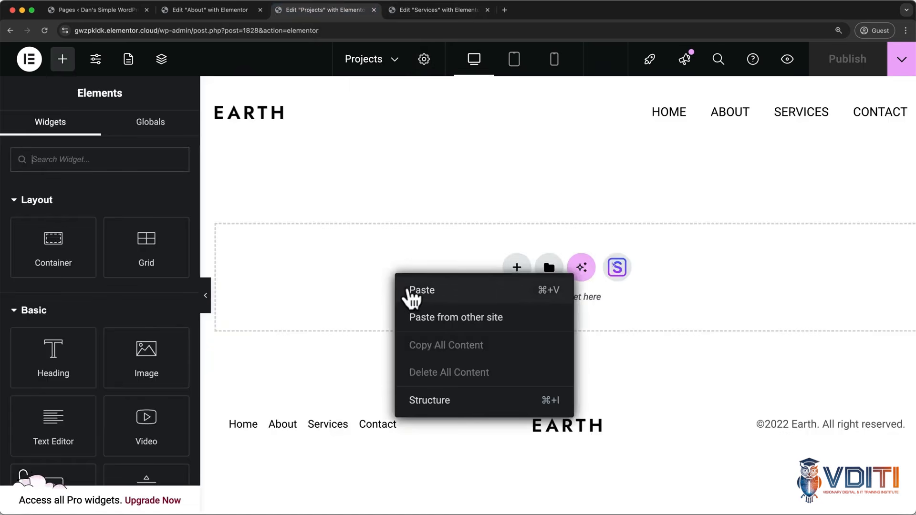
pyautogui.click(410, 290)
pyautogui.scroll(-5, 412, 292)
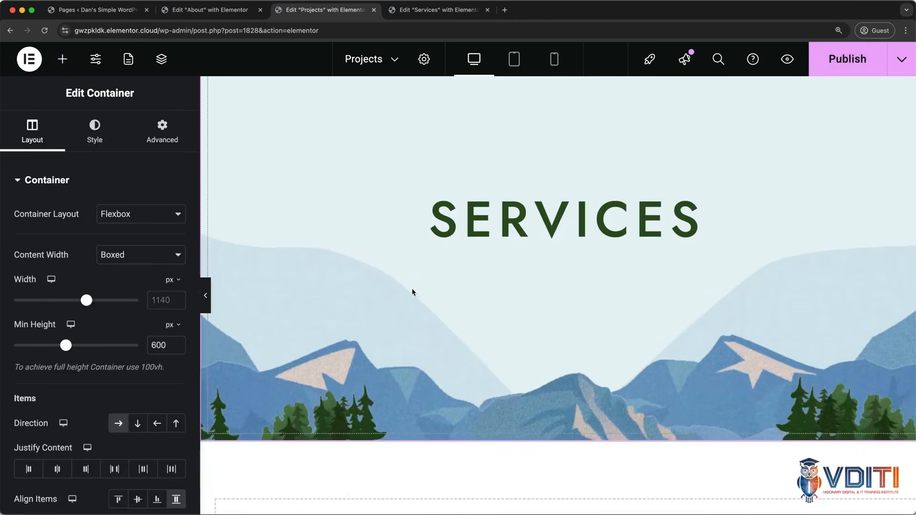
# Change the pasted hero heading to "Projects" and publish the page
pyautogui.click(481, 204)
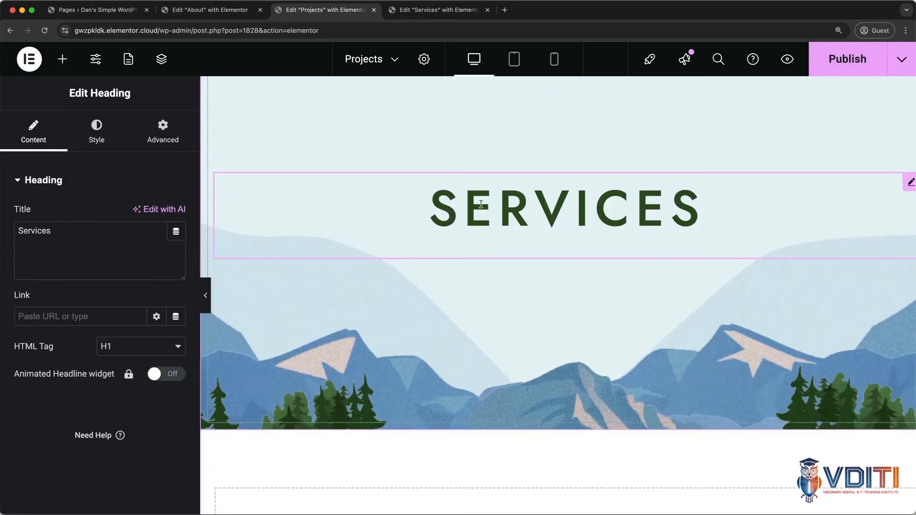
pyautogui.doubleClick(480, 204)
pyautogui.write('Projects')
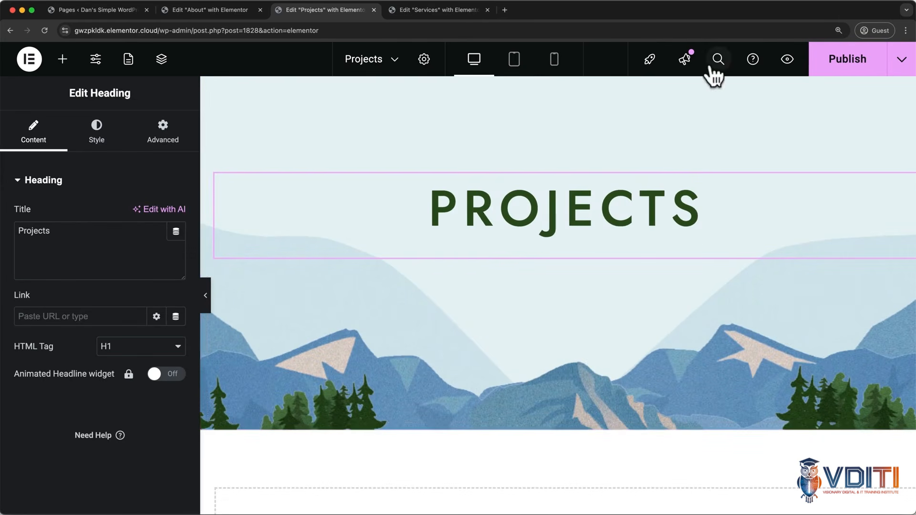
pyautogui.click(851, 64)
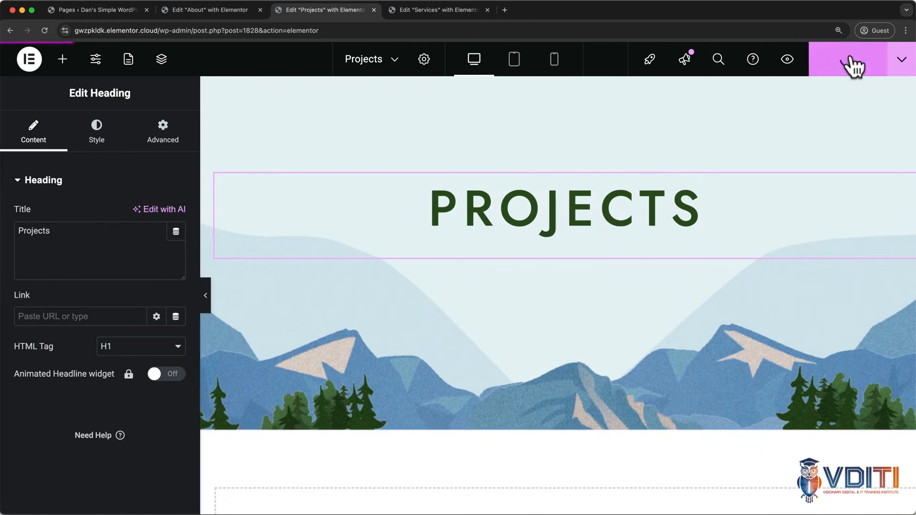
# Enable the transparent header for the Projects page in Astra's advanced settings, then save and view the live page
pyautogui.click(787, 59)
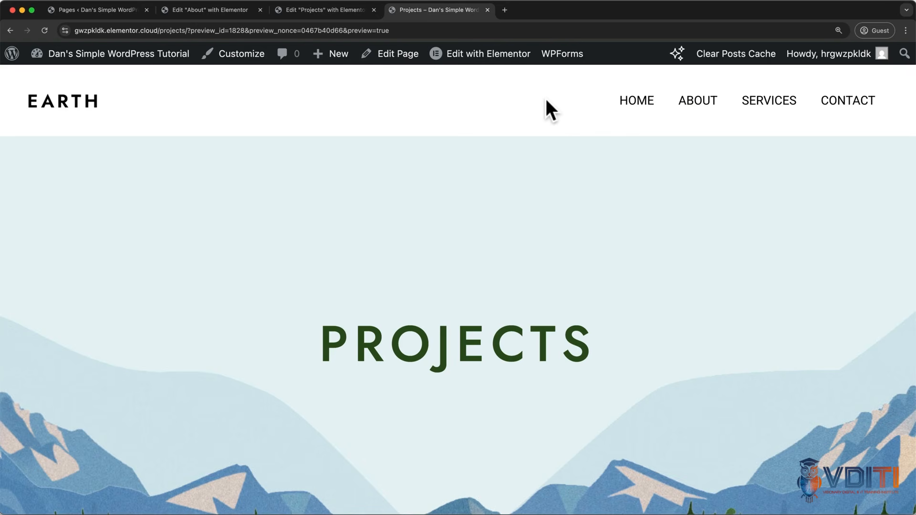
pyautogui.click(413, 54)
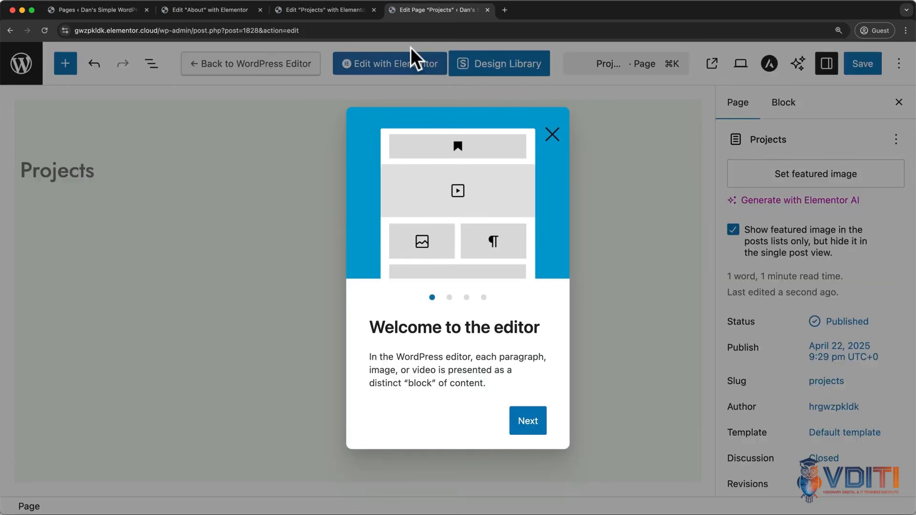
pyautogui.click(548, 138)
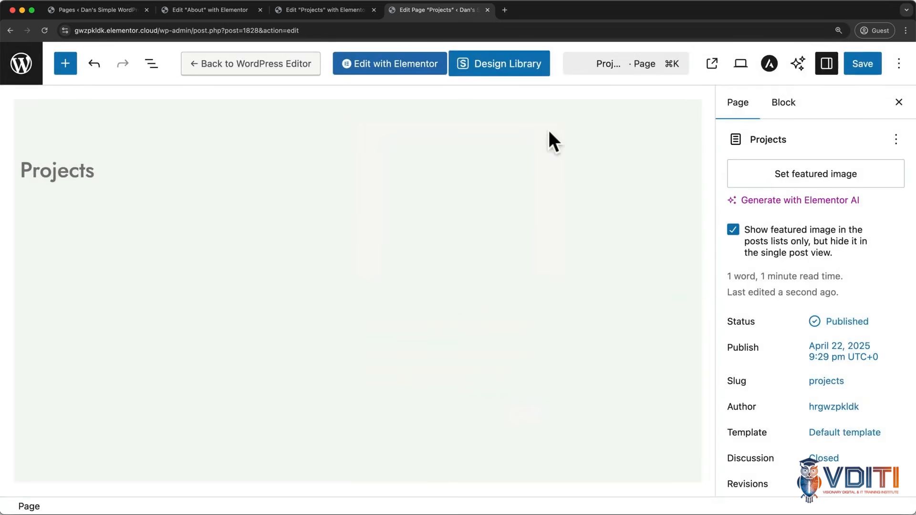
pyautogui.click(770, 64)
pyautogui.scroll(-5, 774, 162)
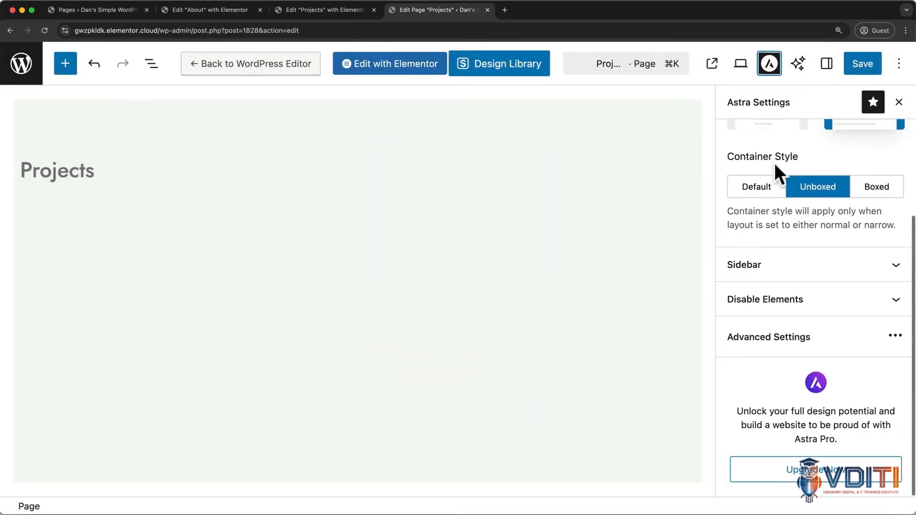
pyautogui.click(768, 337)
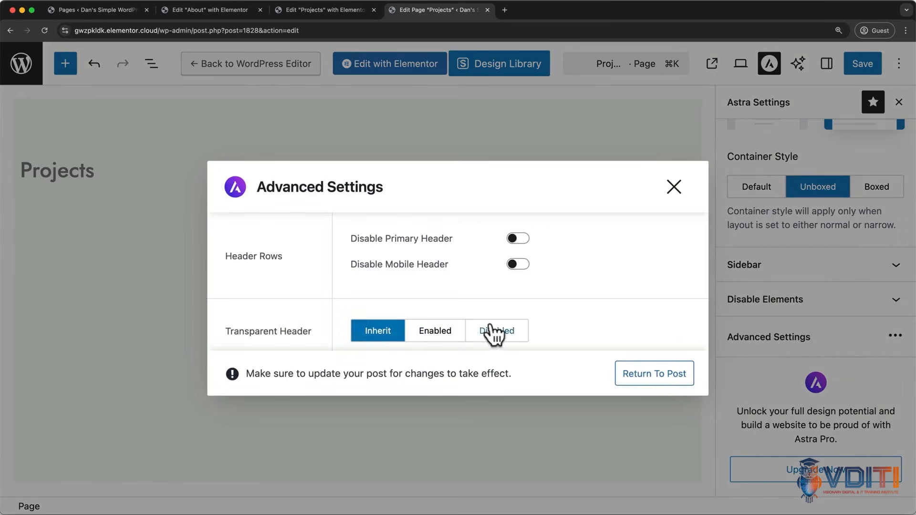
pyautogui.click(455, 336)
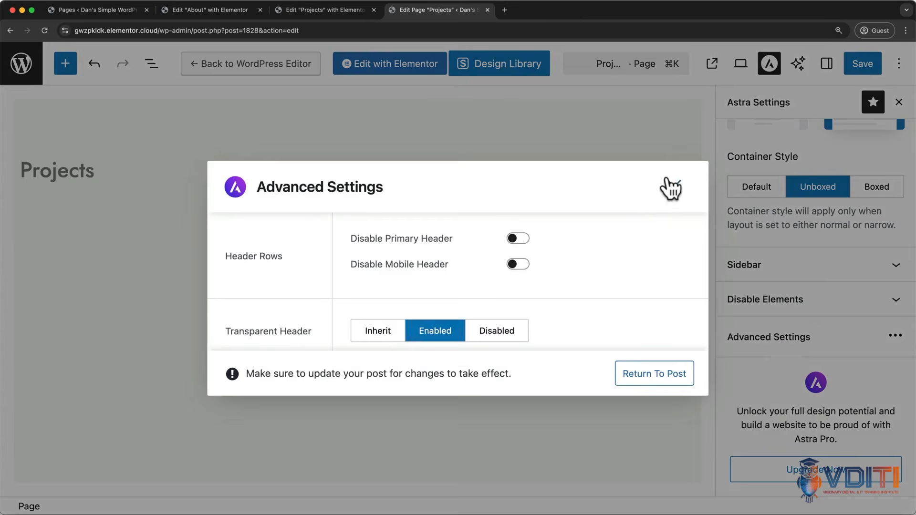
pyautogui.click(669, 181)
pyautogui.click(864, 63)
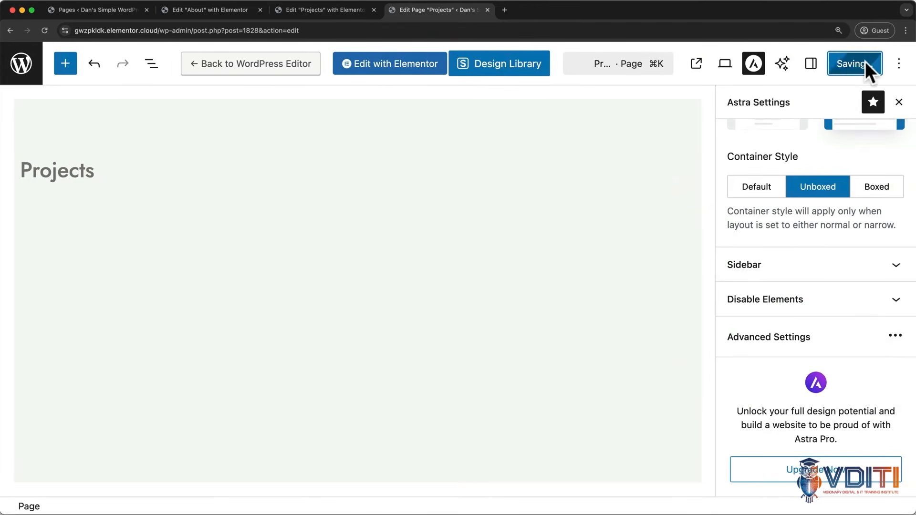
pyautogui.click(714, 63)
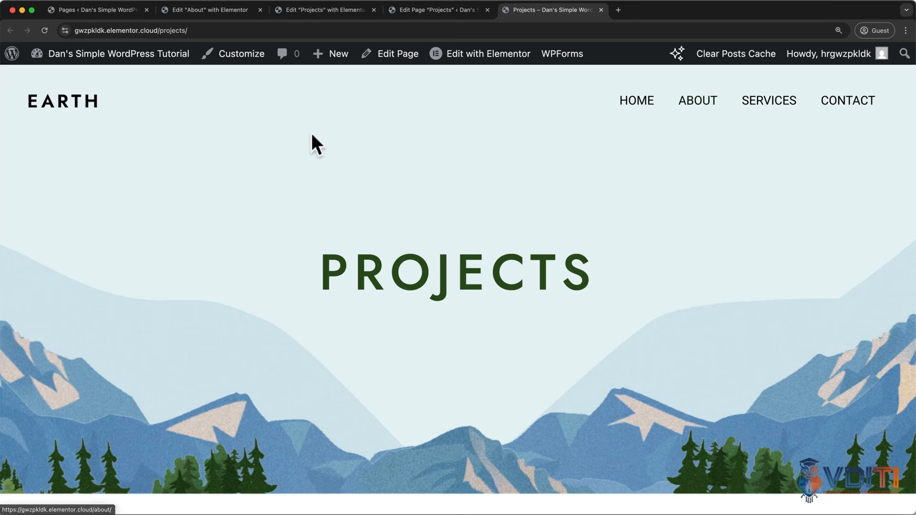
# Open the site's menu management in the WordPress admin and add the Projects page to the Main Menu
pyautogui.click(12, 54)
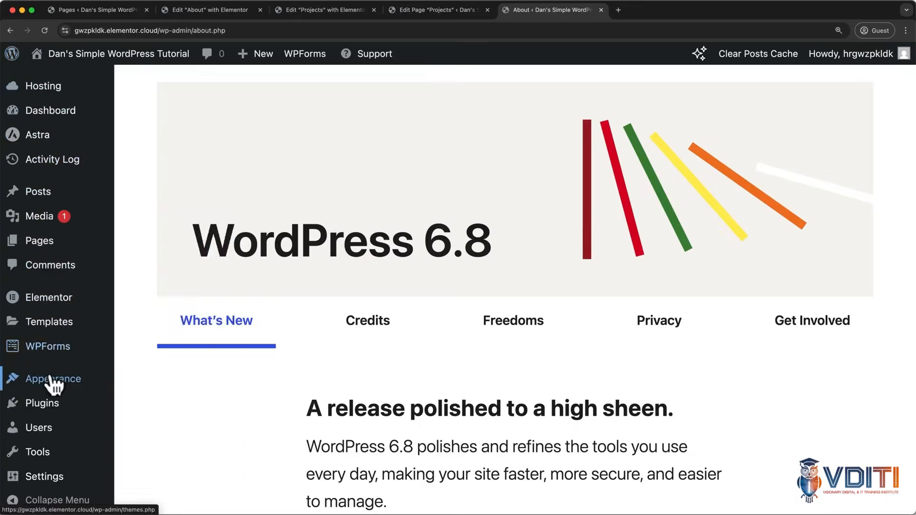
pyautogui.moveTo(54, 385)
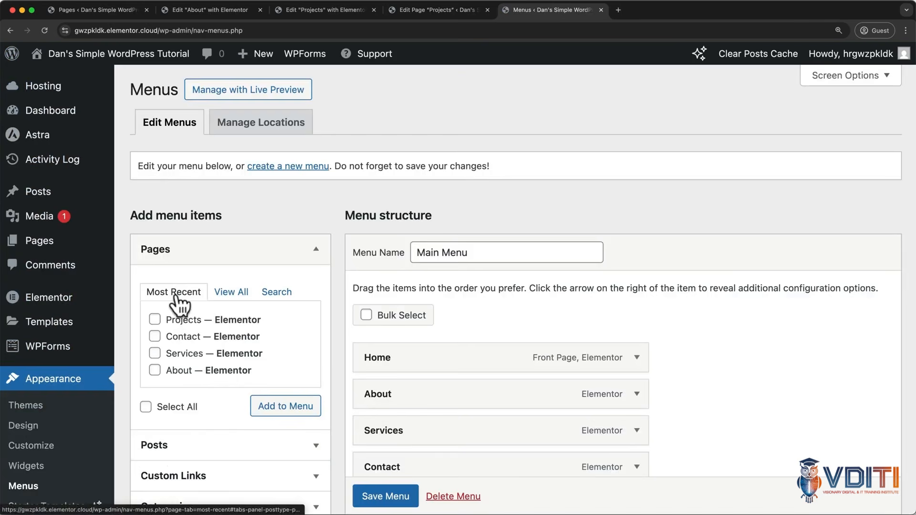
pyautogui.click(156, 319)
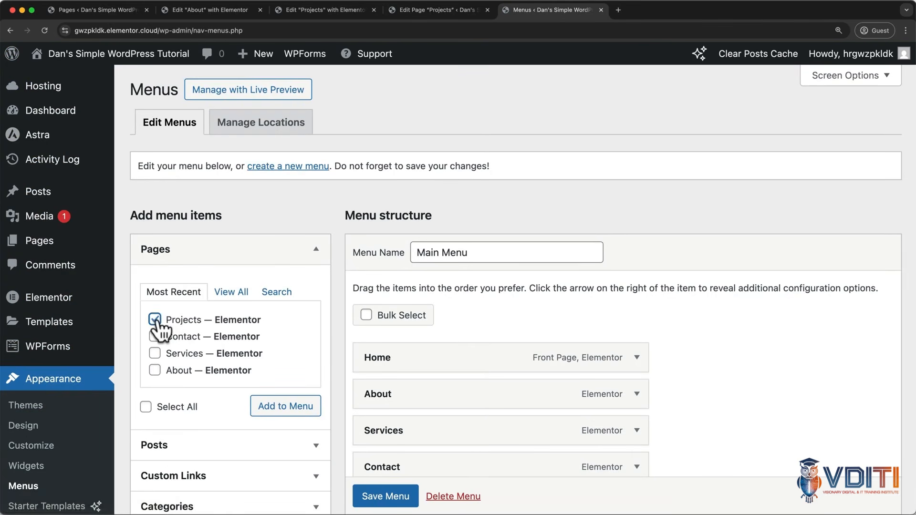
pyautogui.click(276, 415)
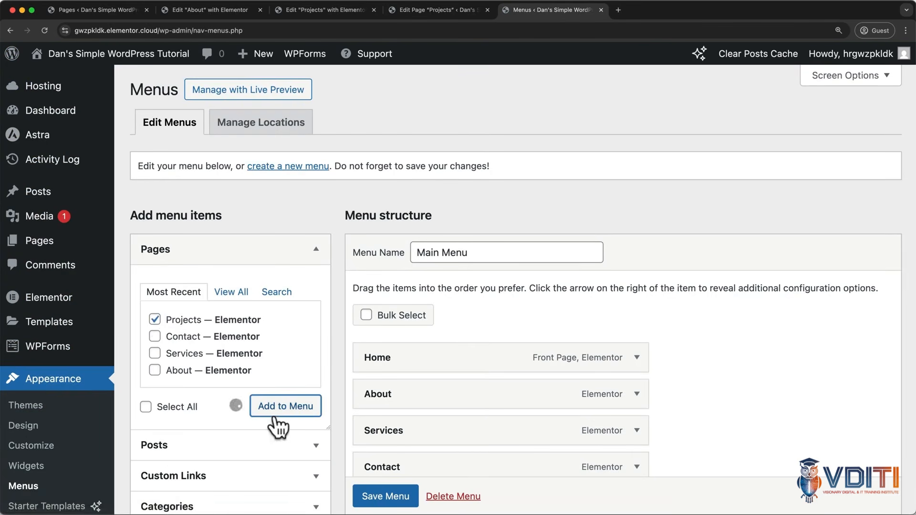
# Move Projects between Services and Contact in the Main Menu and save the menu
pyautogui.scroll(-3, 448, 373)
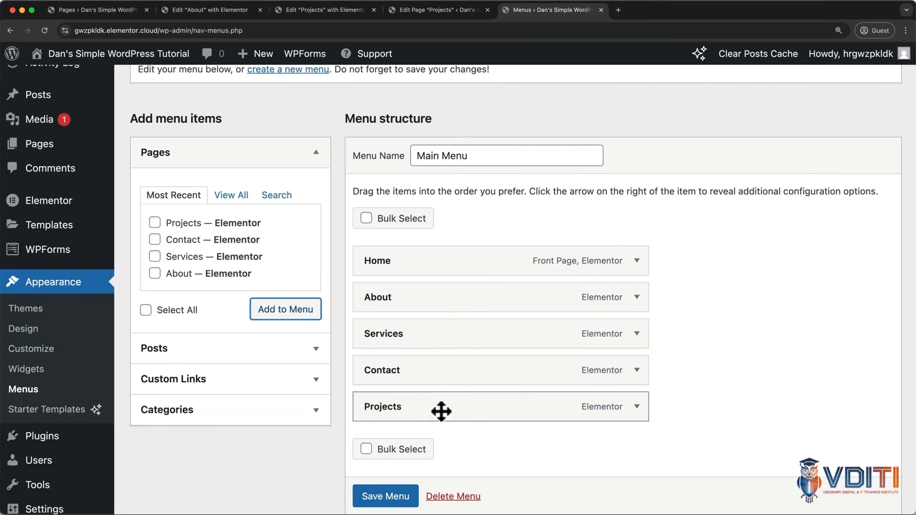
pyautogui.moveTo(418, 407); pyautogui.dragTo(372, 369)
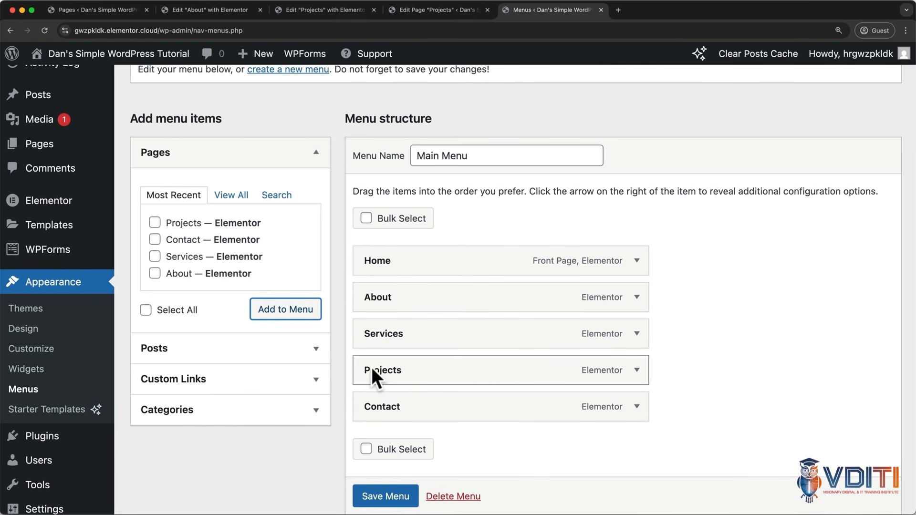
pyautogui.scroll(-1, 382, 498)
pyautogui.click(381, 500)
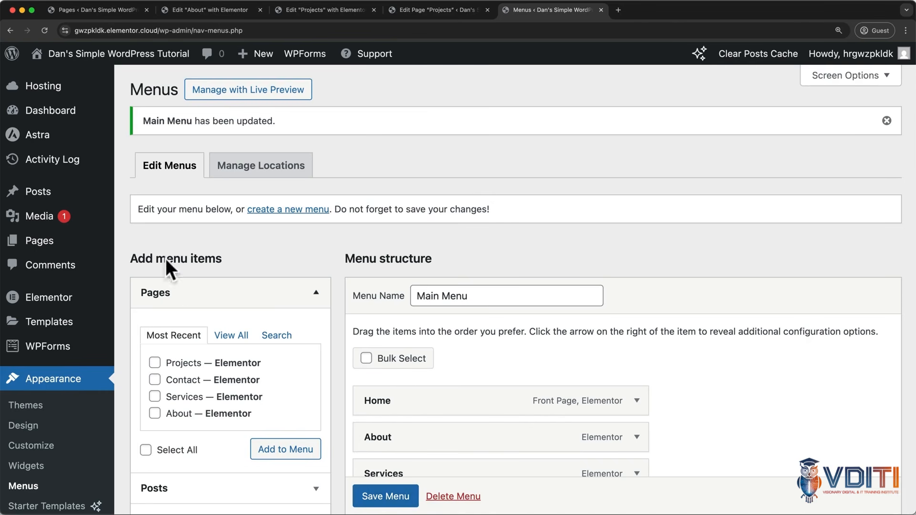
pyautogui.moveTo(111, 52)
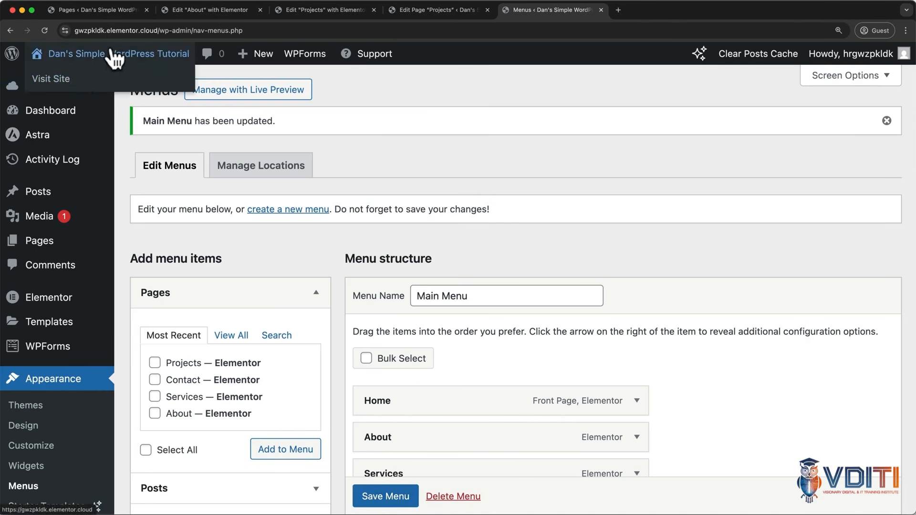
# Open the live site in a new tab to check the order of the main menu items
pyautogui.keyDown('super'); pyautogui.click(76, 80); pyautogui.keyUp('super')
pyautogui.click(666, 12)
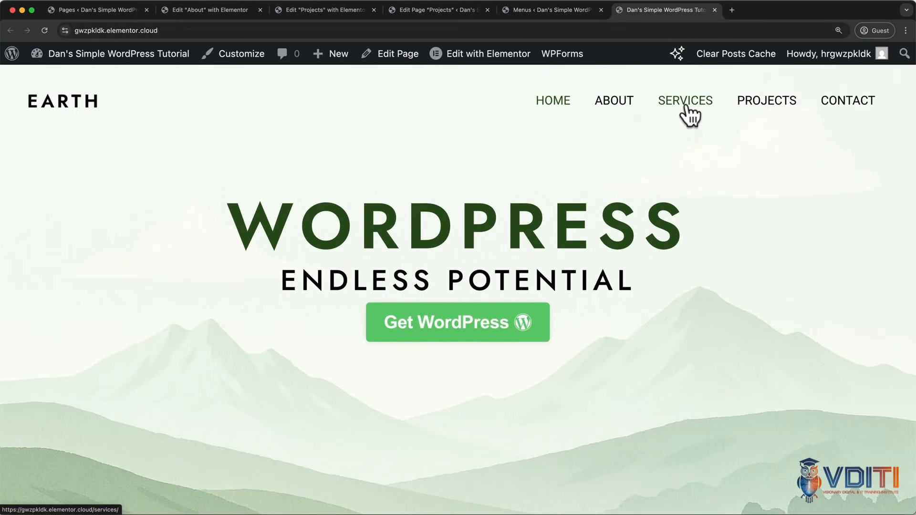
# Nest Projects as a sub item under Services in the Main Menu, save it, and check the reloaded live page
pyautogui.click(551, 10)
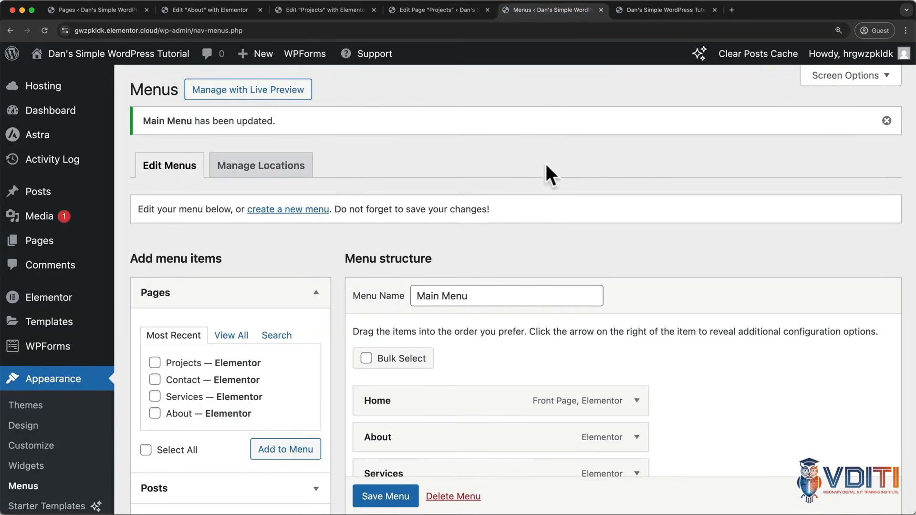
pyautogui.scroll(-5, 548, 176)
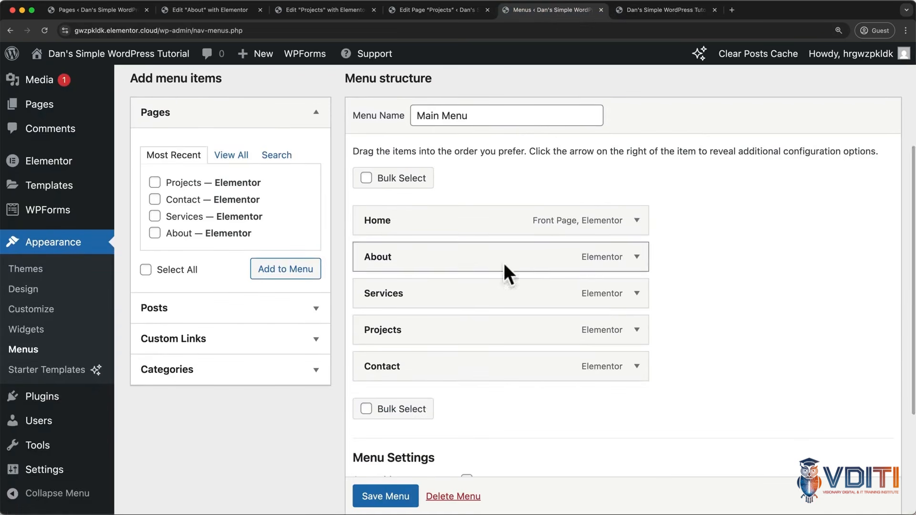
pyautogui.moveTo(388, 328); pyautogui.dragTo(421, 329)
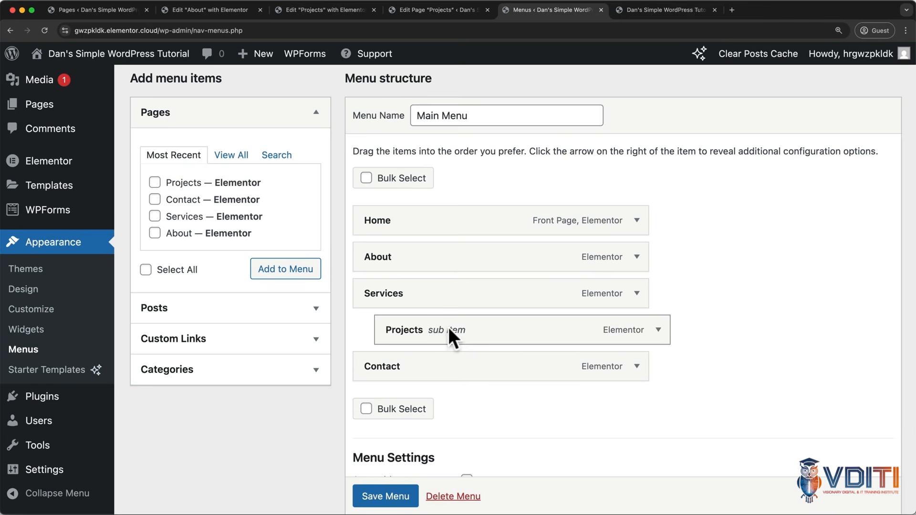
pyautogui.click(386, 496)
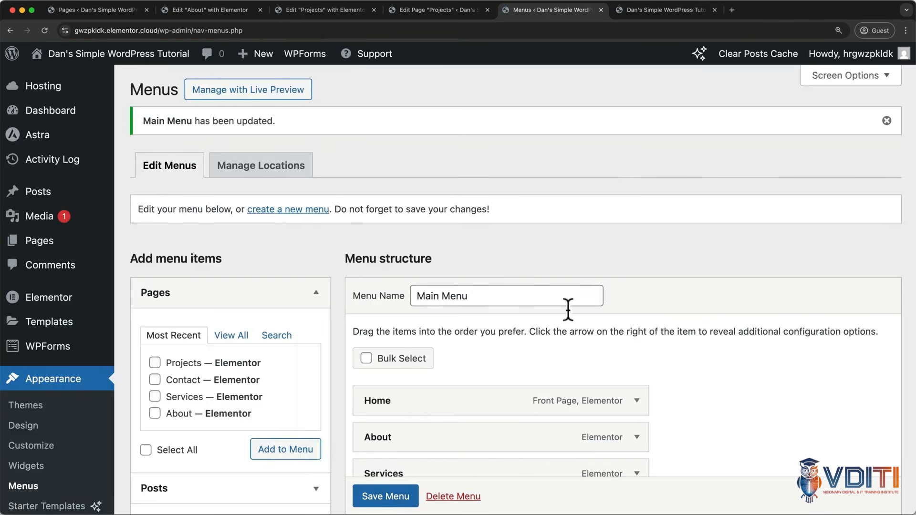
pyautogui.click(662, 16)
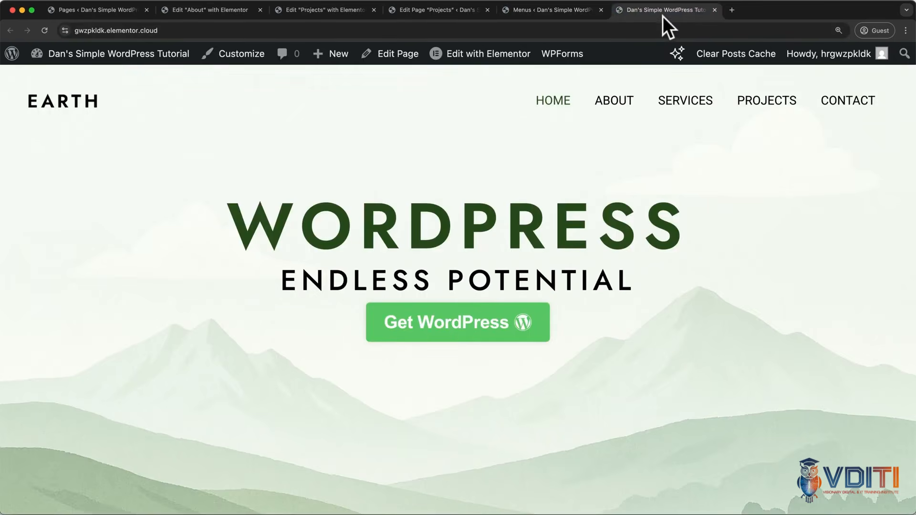
pyautogui.press('super+r')
pyautogui.moveTo(731, 98)
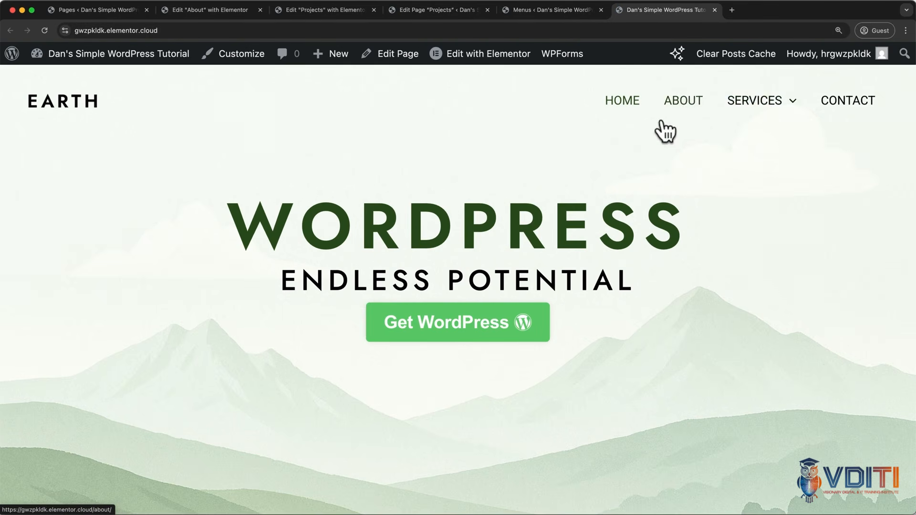
# Move Projects out from under Services to the top level of the Main Menu and save the menu
pyautogui.click(561, 10)
pyautogui.scroll(-6, 567, 148)
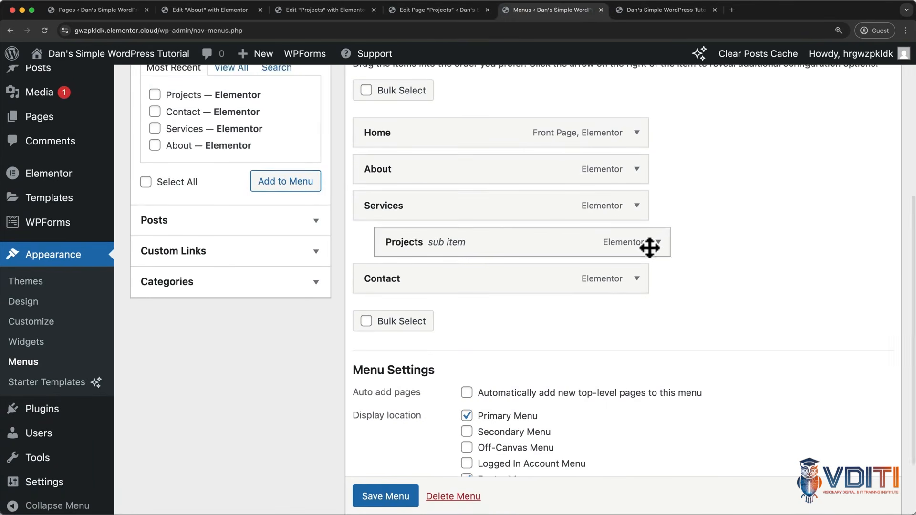
pyautogui.click(658, 243)
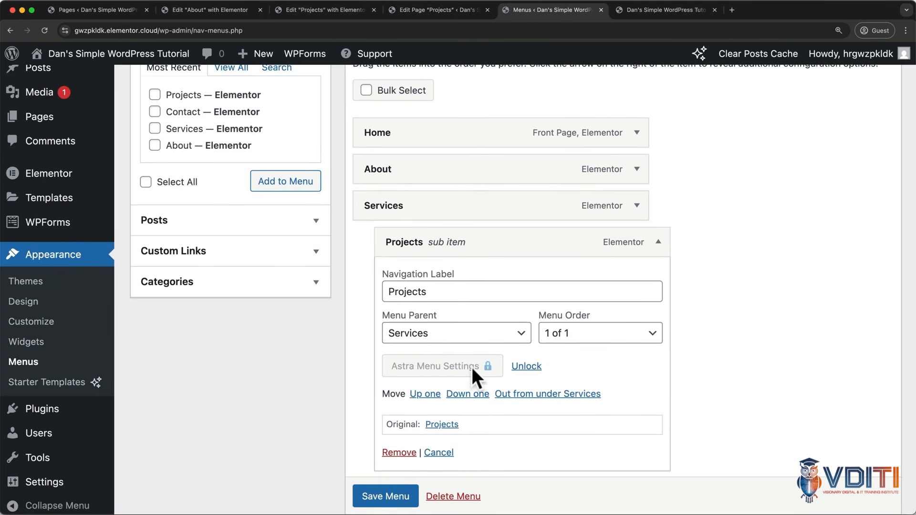
pyautogui.click(658, 242)
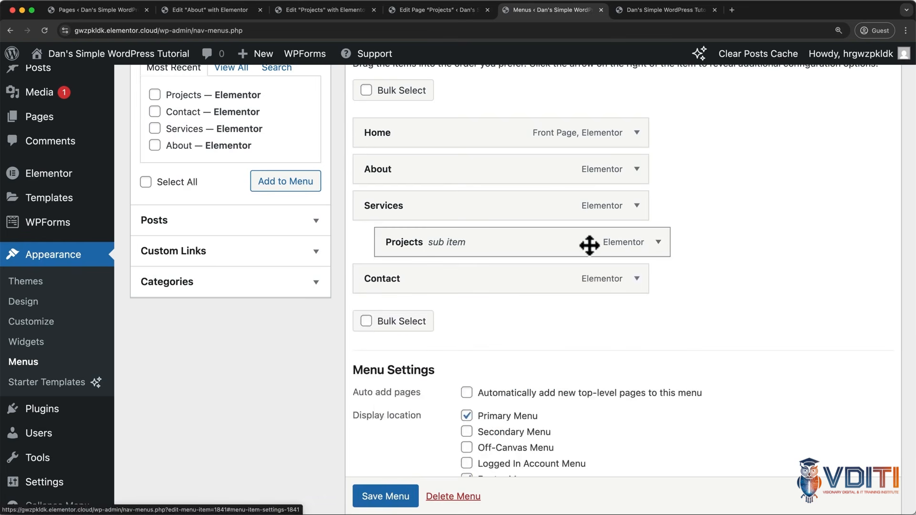
pyautogui.moveTo(566, 243); pyautogui.dragTo(543, 246)
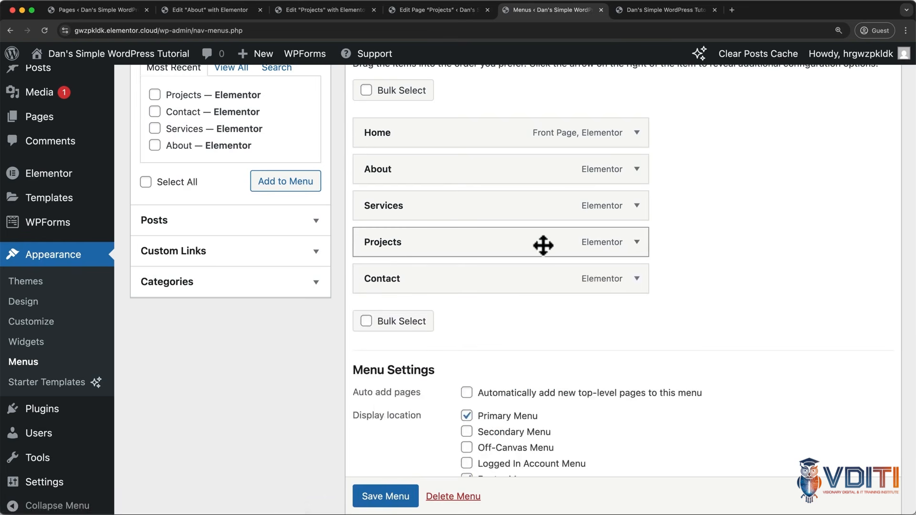
pyautogui.scroll(-1, 389, 495)
pyautogui.click(384, 496)
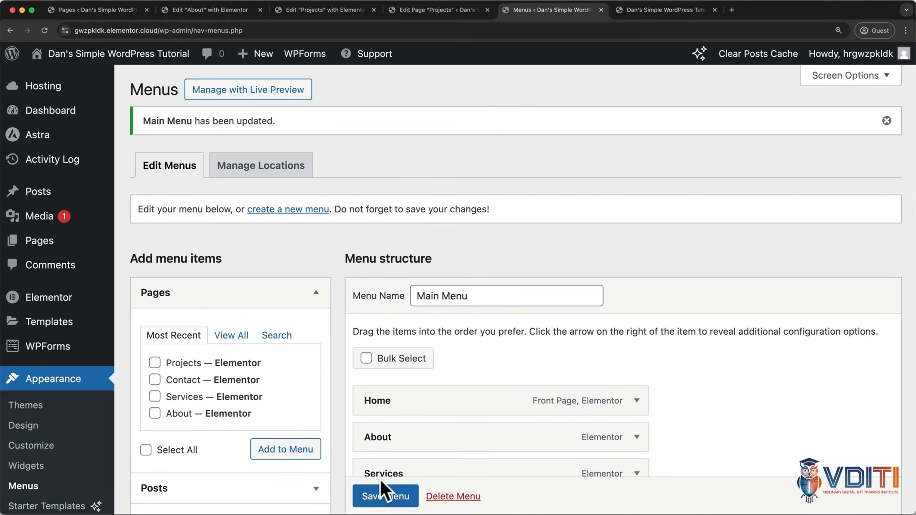
# Open the theme customizer from the live home page and go to the Header Builder's site title and logo settings
pyautogui.click(643, 3)
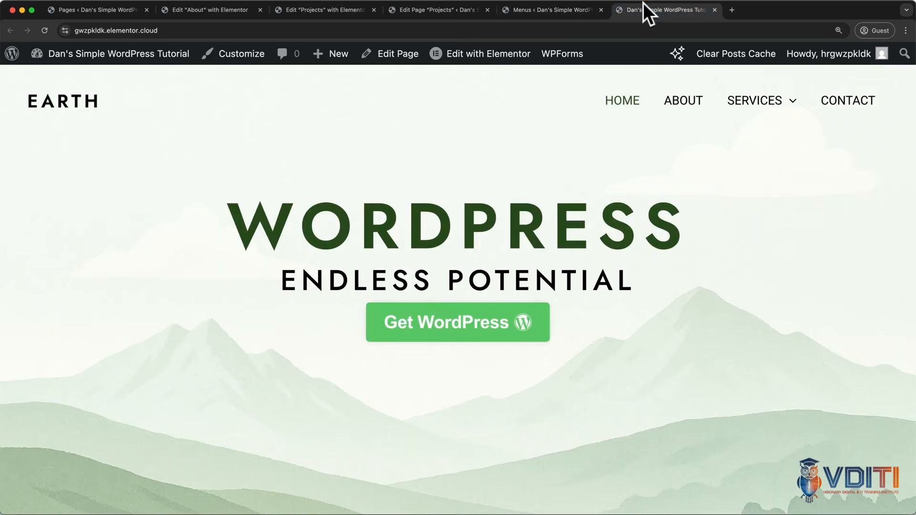
pyautogui.click(241, 54)
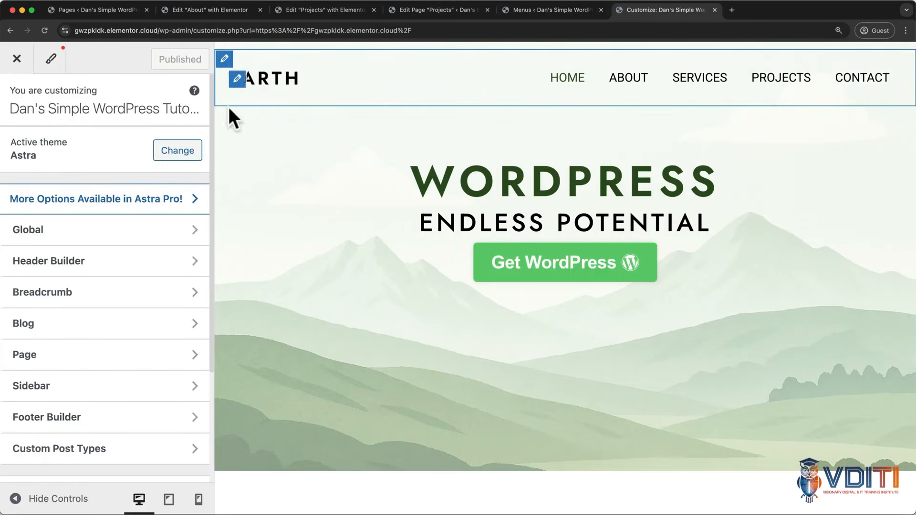
pyautogui.click(119, 260)
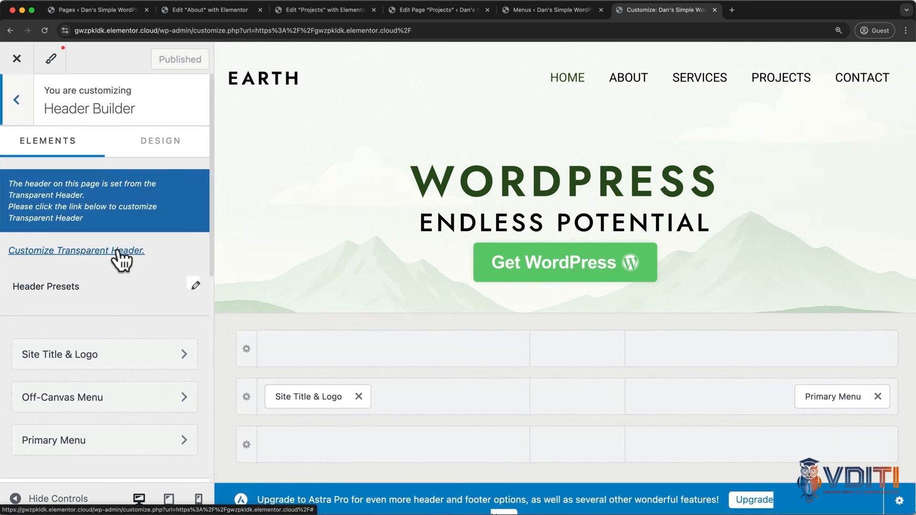
pyautogui.click(310, 394)
# Upload earth_logo.png from Downloads as the header logo and crop it to the suggested area
pyautogui.click(143, 360)
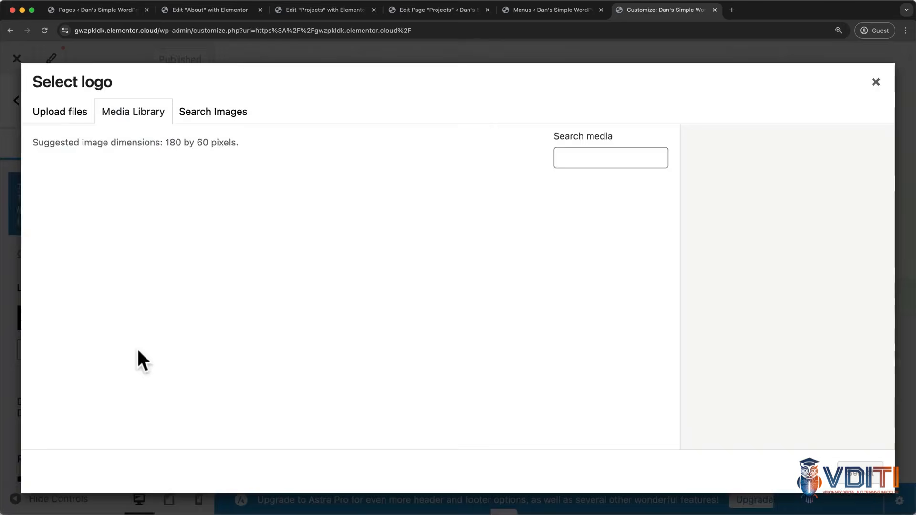
pyautogui.click(73, 125)
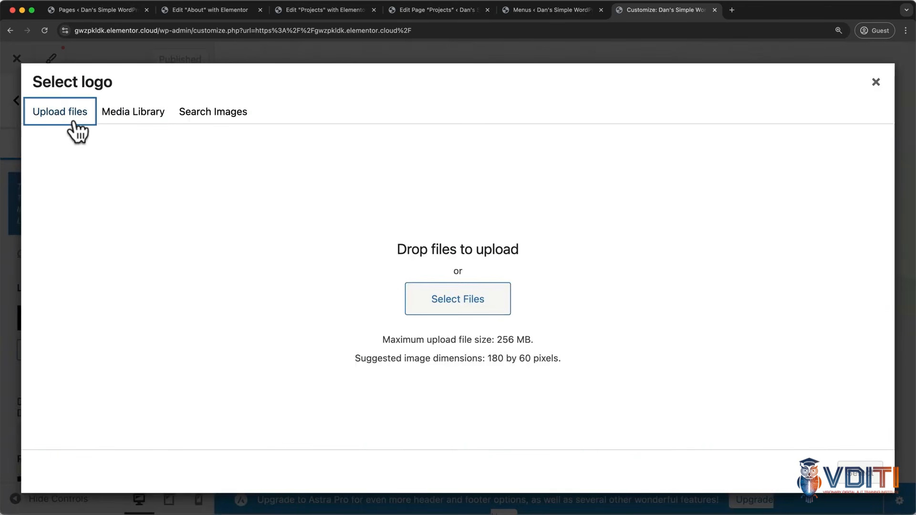
pyautogui.click(420, 302)
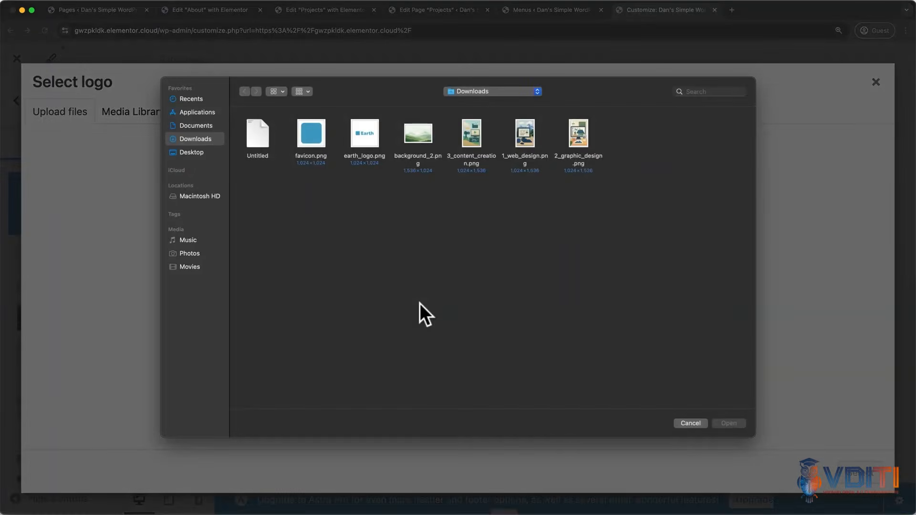
pyautogui.click(370, 140)
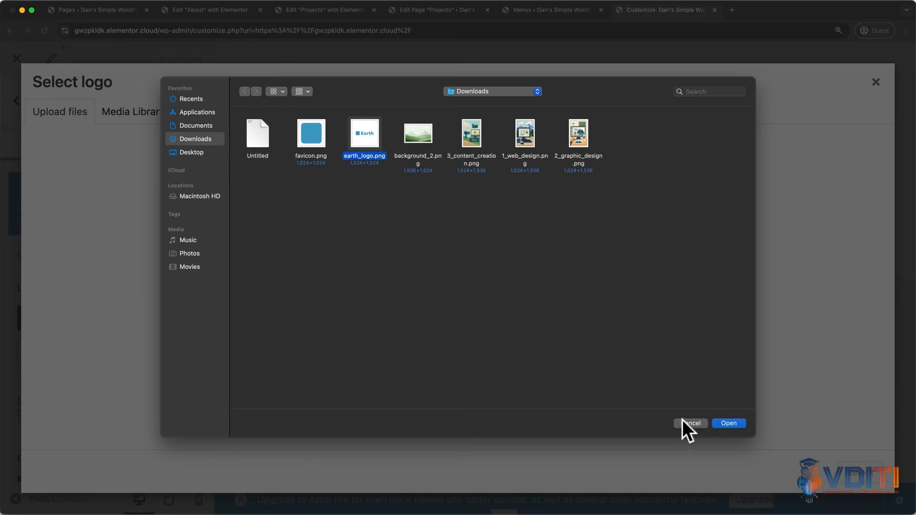
pyautogui.click(723, 423)
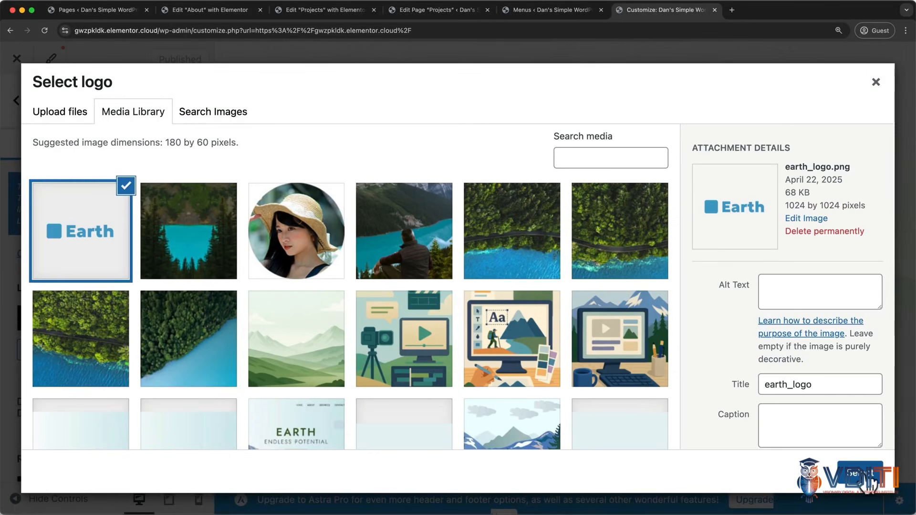
pyautogui.click(866, 482)
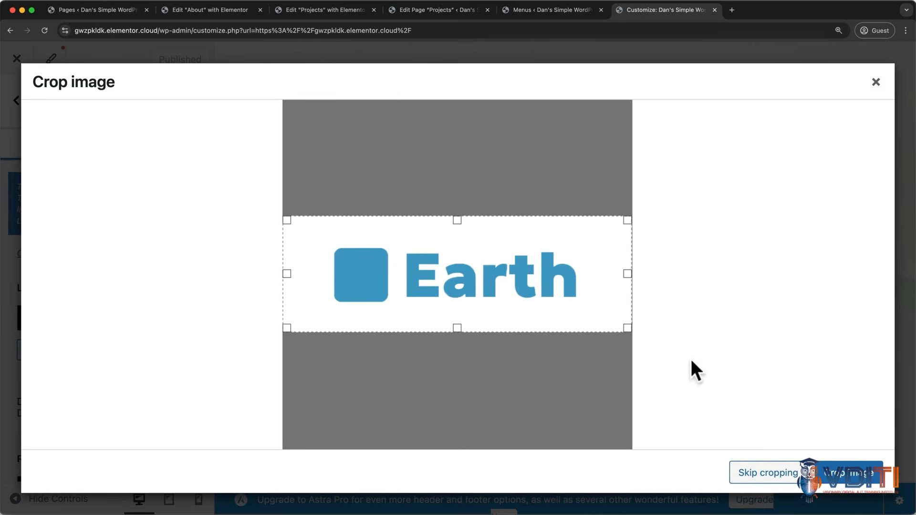
pyautogui.click(827, 473)
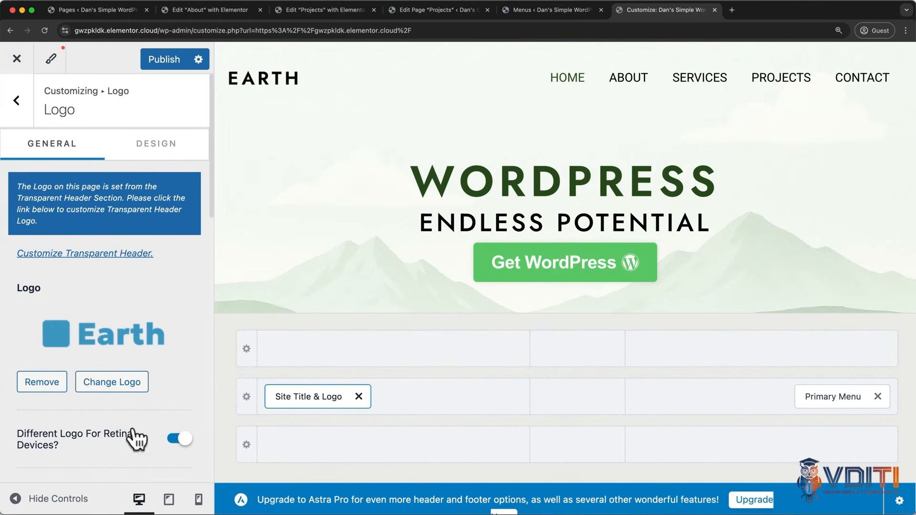
# Disable the different logo for retina devices and set the logo width to 126 px
pyautogui.click(167, 423)
pyautogui.scroll(-3, 167, 422)
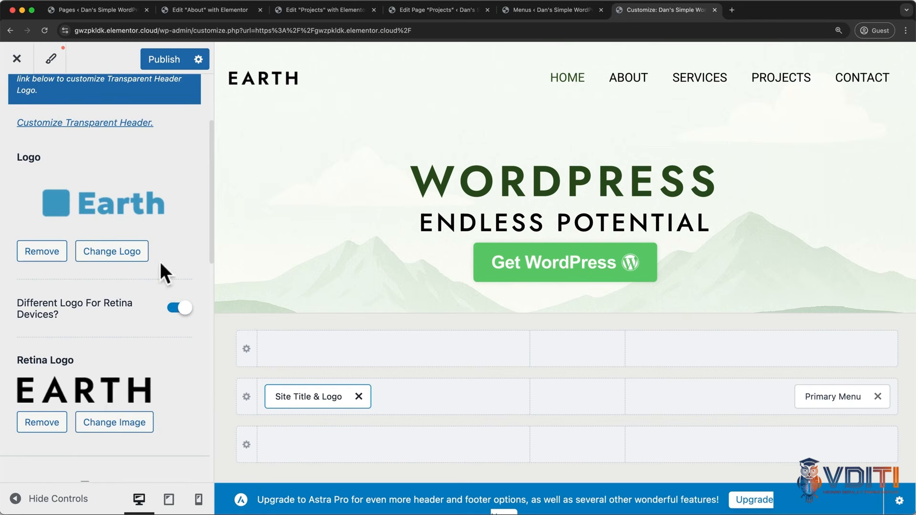
pyautogui.click(175, 311)
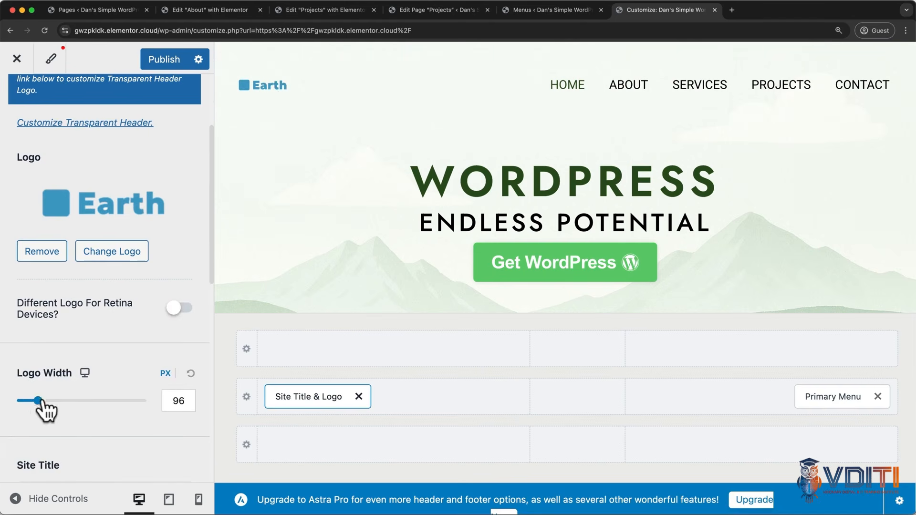
pyautogui.moveTo(38, 402); pyautogui.dragTo(44, 400)
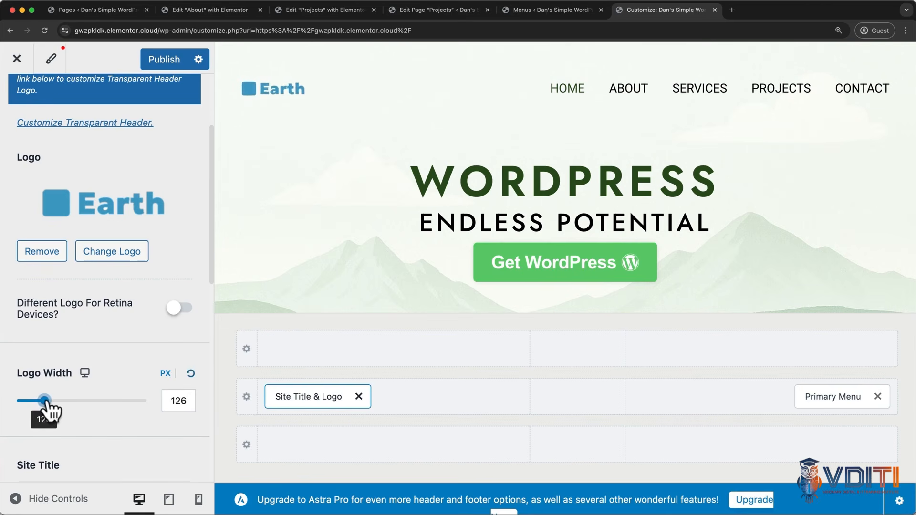
# Upload favicon.png and set it as the site icon
pyautogui.scroll(-10, 48, 406)
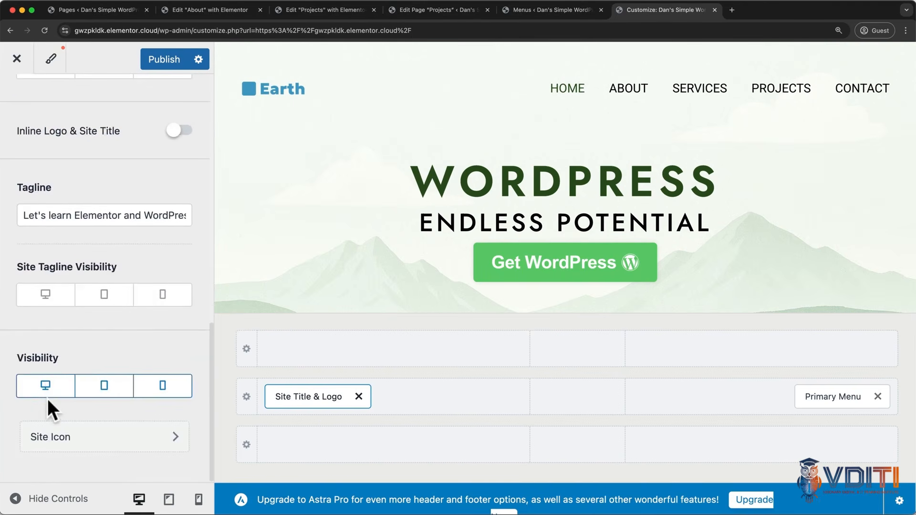
pyautogui.click(46, 457)
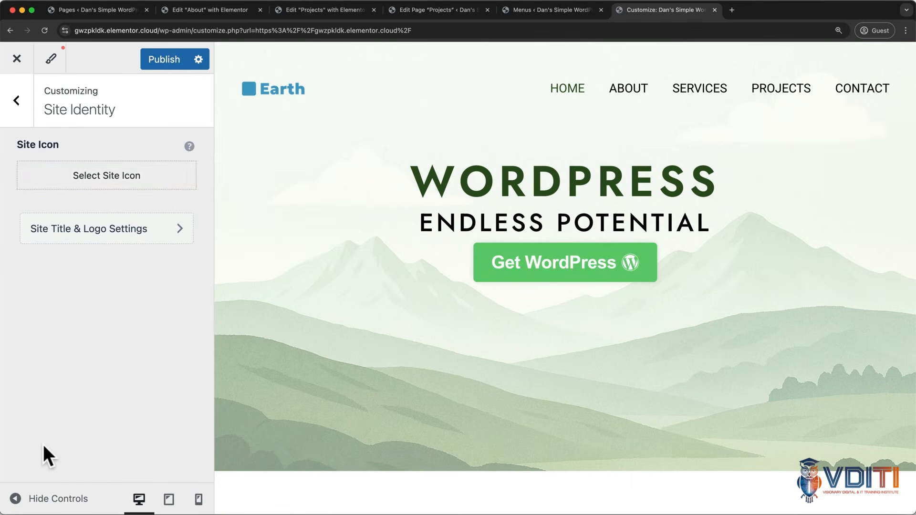
pyautogui.click(127, 183)
pyautogui.click(72, 117)
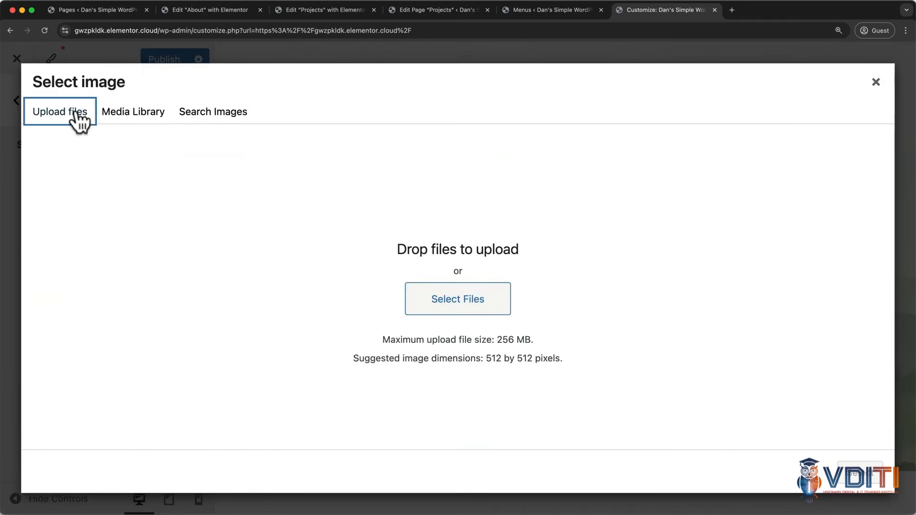
pyautogui.click(423, 298)
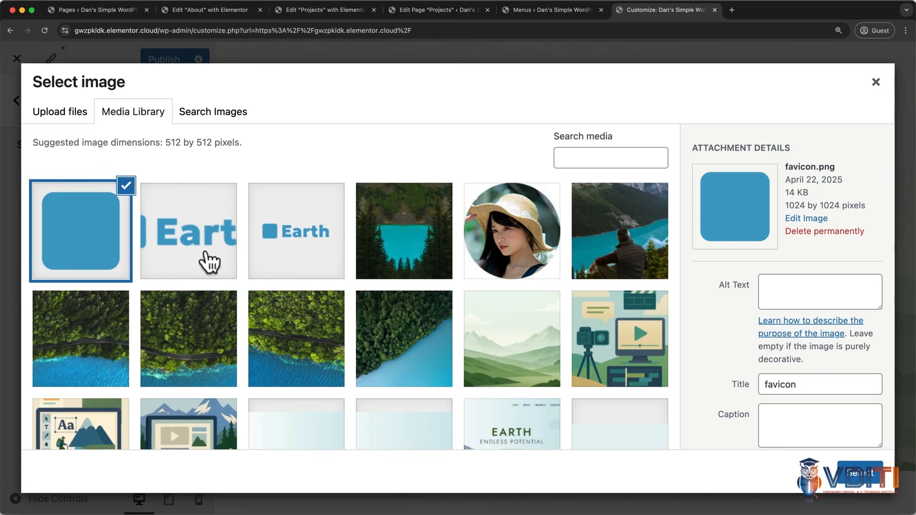
pyautogui.click(851, 480)
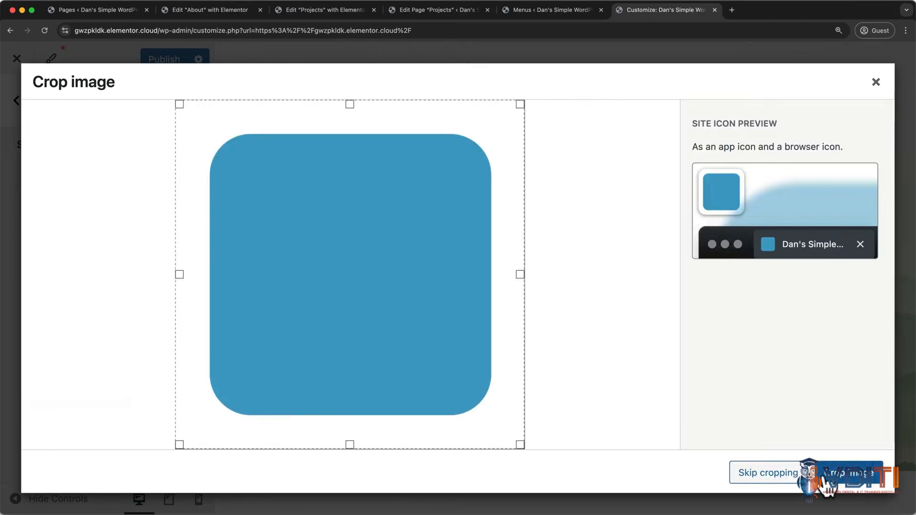
pyautogui.click(799, 483)
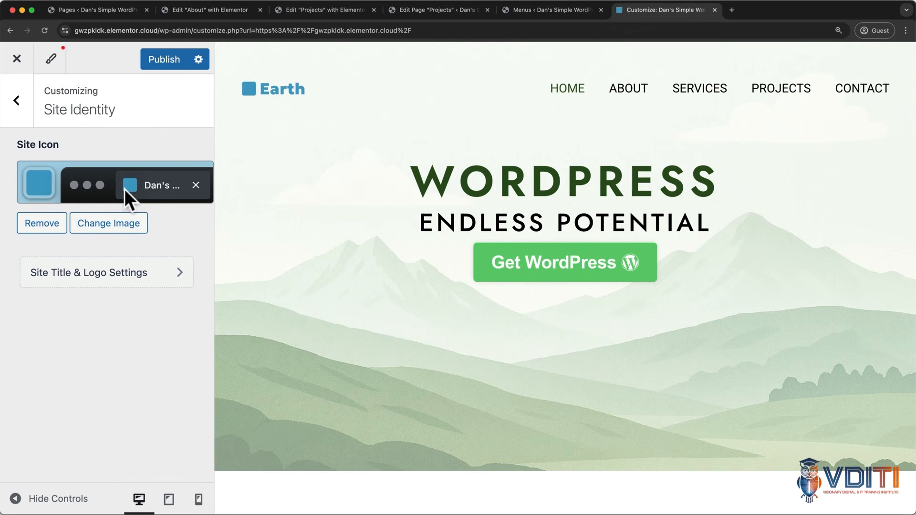
# In the Header Builder, try the Primary Menu in the above-header row and return it to the main row
pyautogui.click(24, 100)
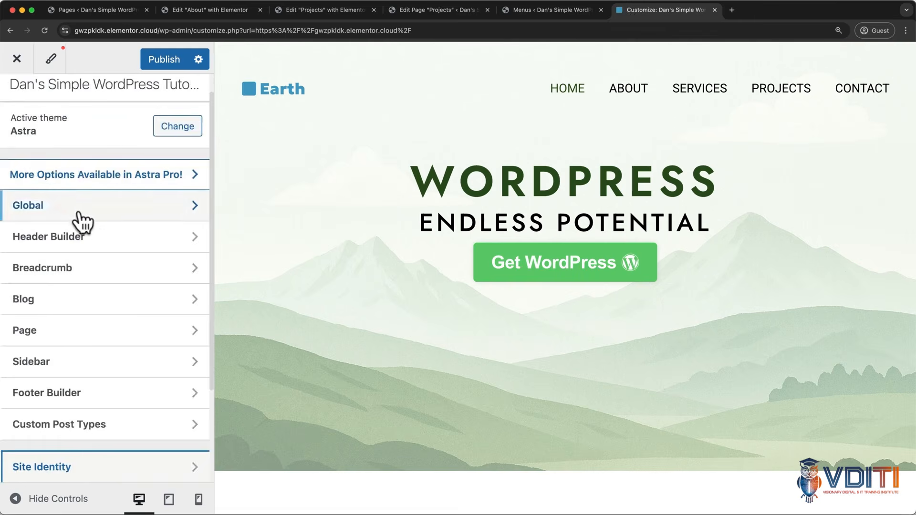
pyautogui.click(96, 239)
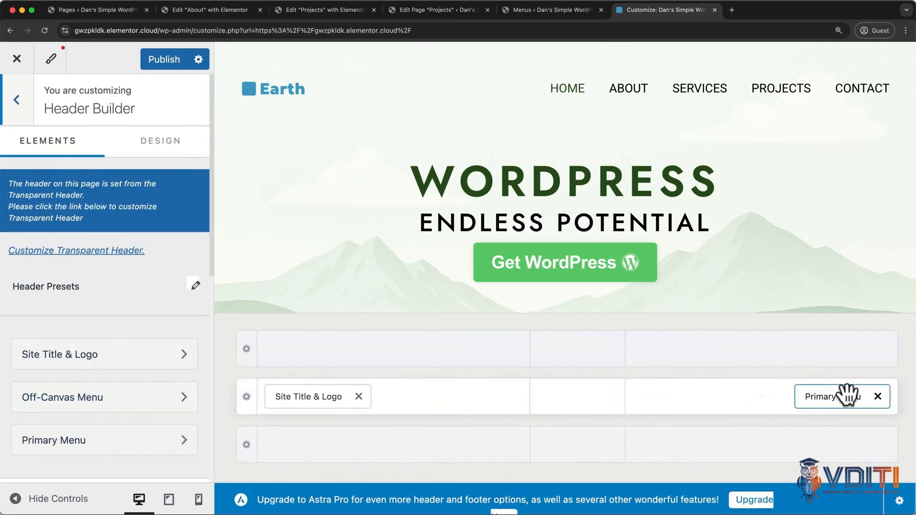
pyautogui.moveTo(850, 395); pyautogui.dragTo(638, 347)
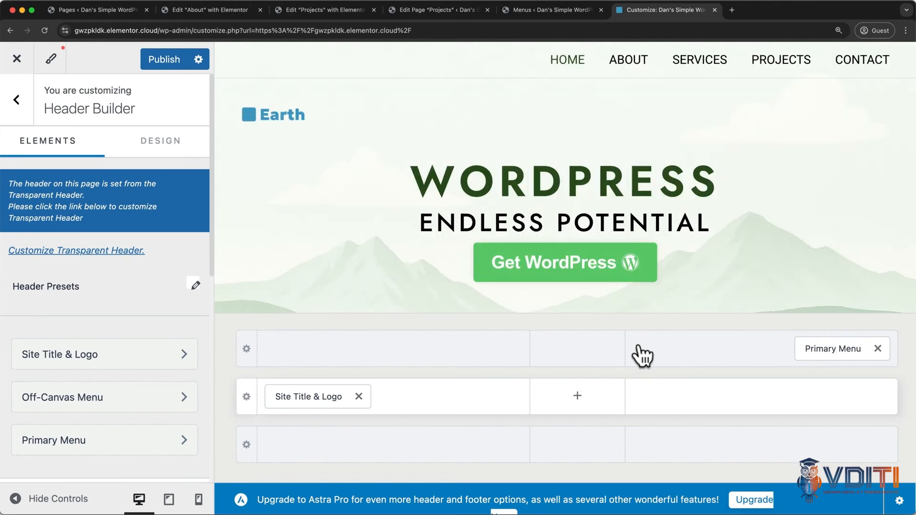
pyautogui.moveTo(816, 352); pyautogui.dragTo(814, 402)
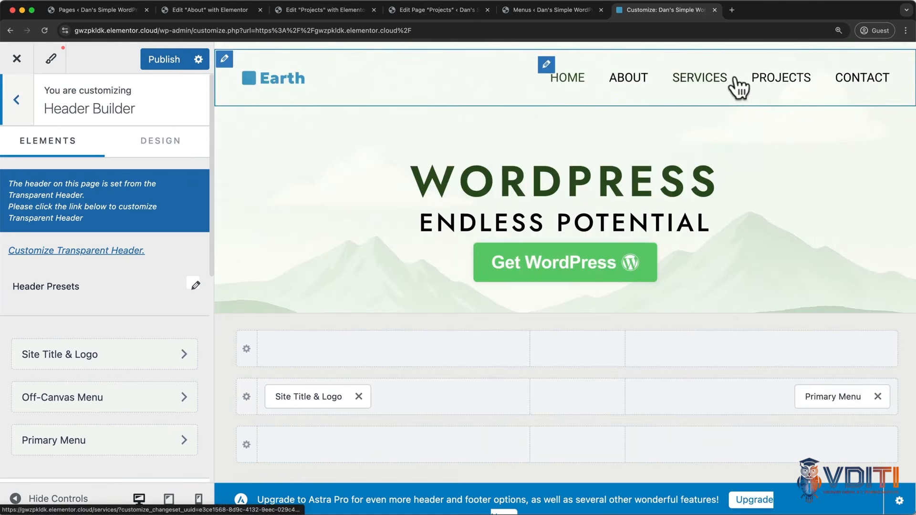
# In the Transparent Header design settings, set the menu's active text/link color to #4797C8
pyautogui.scroll(-5, 152, 304)
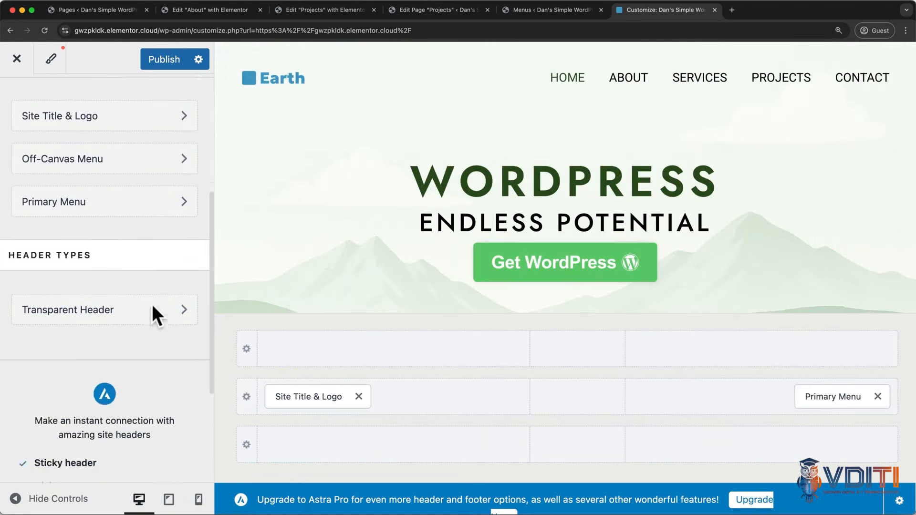
pyautogui.click(128, 301)
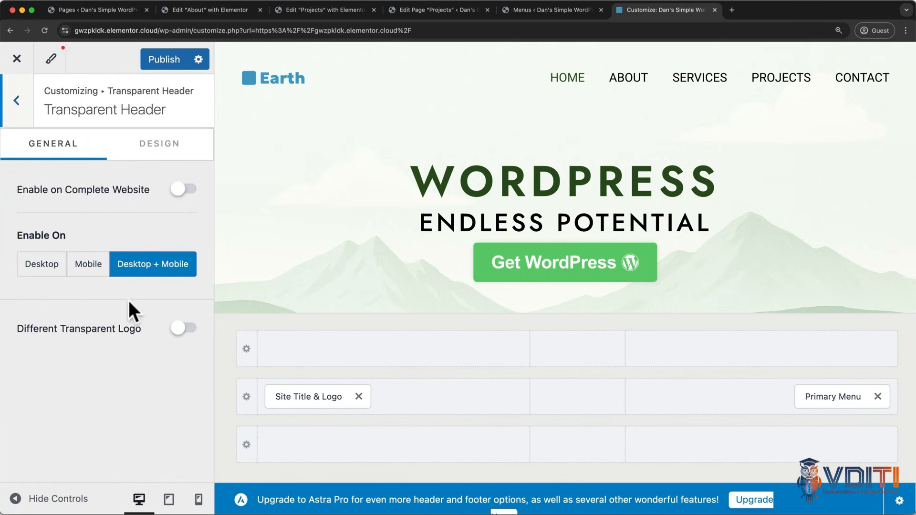
pyautogui.click(157, 145)
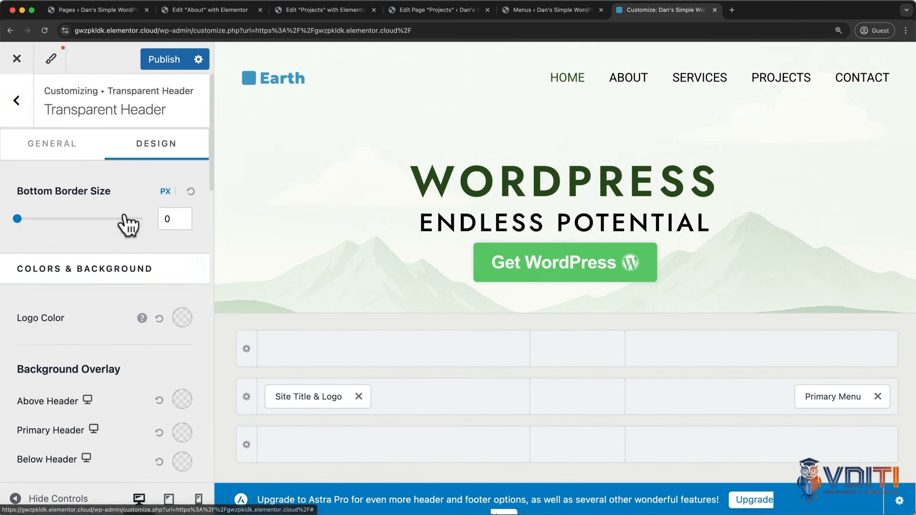
pyautogui.scroll(-7, 125, 215)
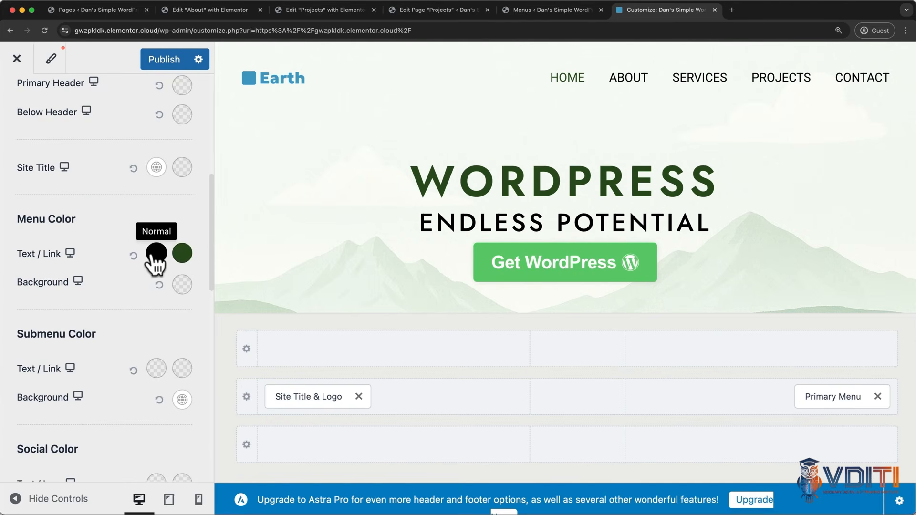
pyautogui.click(183, 254)
pyautogui.scroll(-3, 145, 417)
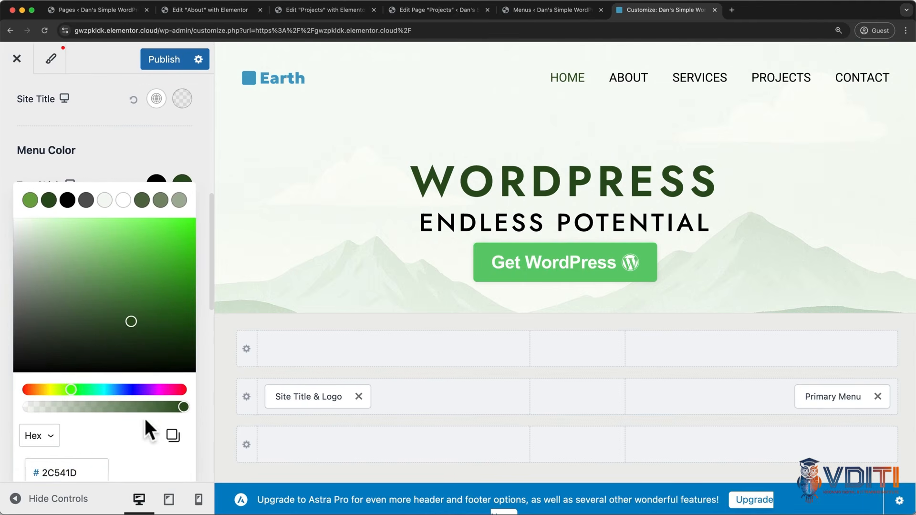
pyautogui.doubleClick(82, 465)
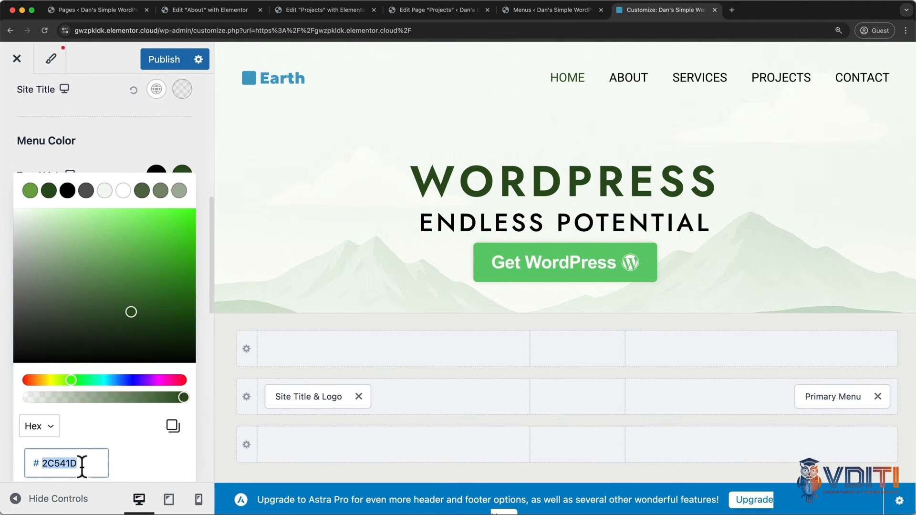
pyautogui.write('4797C8')
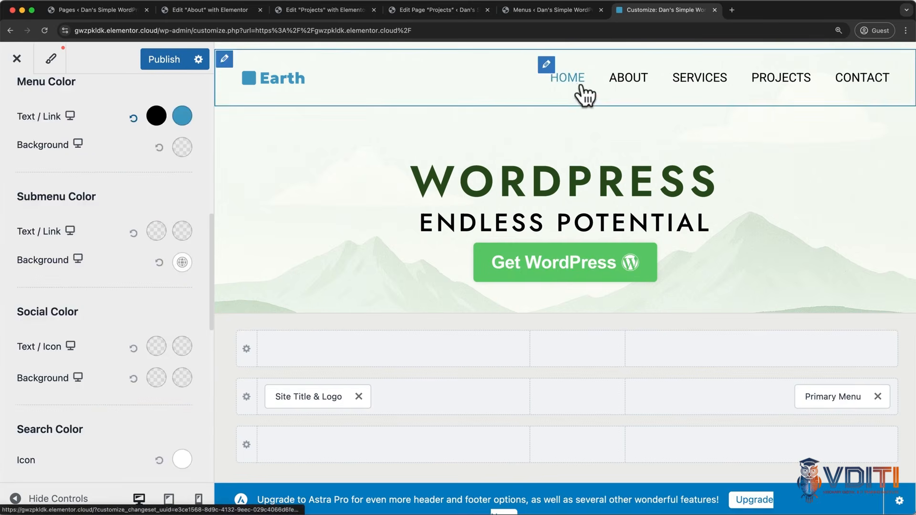
# Preview the new menu color on the About, Services and Home pages, publish the header changes and exit the Customizer
pyautogui.click(631, 79)
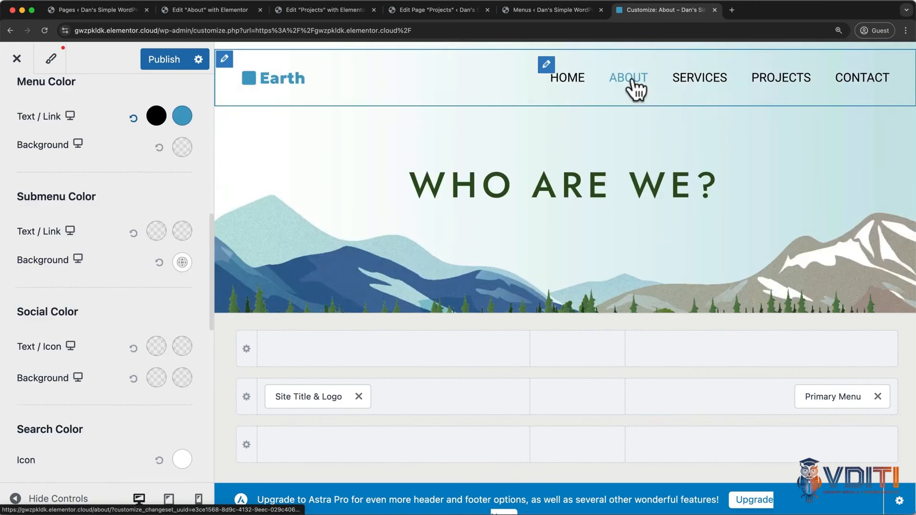
pyautogui.click(707, 79)
pyautogui.click(573, 77)
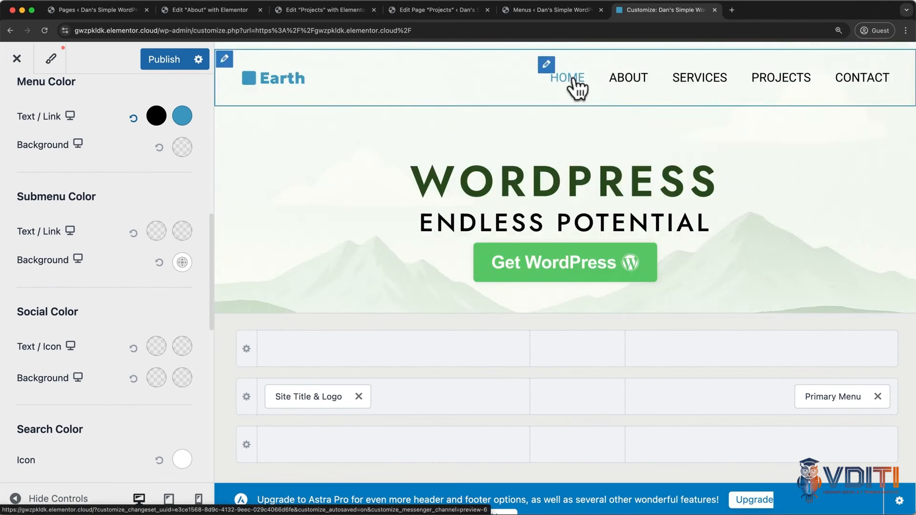
pyautogui.click(165, 59)
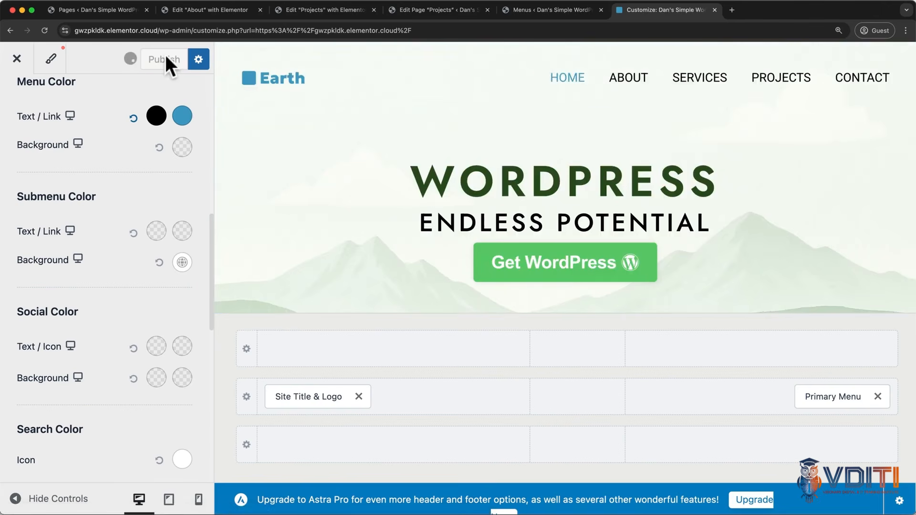
pyautogui.scroll(-15, 299, 140)
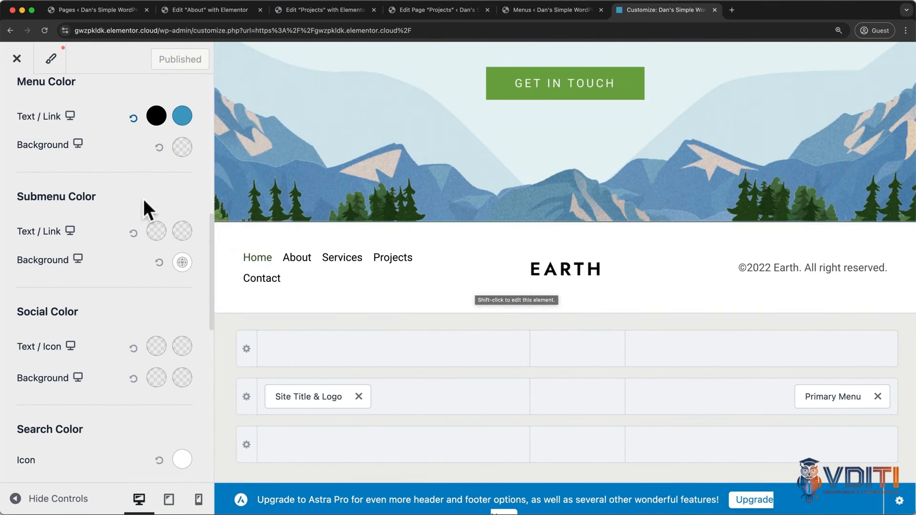
pyautogui.click(17, 57)
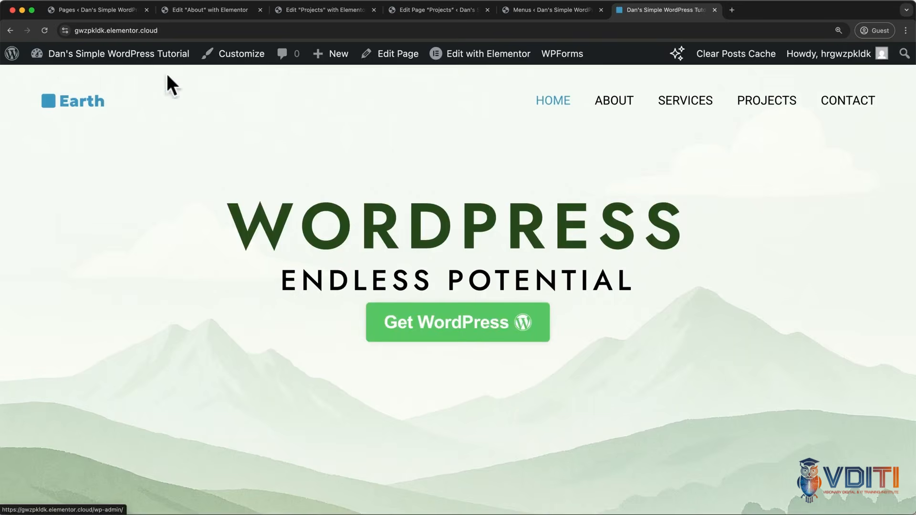
# Reopen the Customizer's Footer Builder and replace the year in the Copyright text with the [current_year] shortcode
pyautogui.click(229, 53)
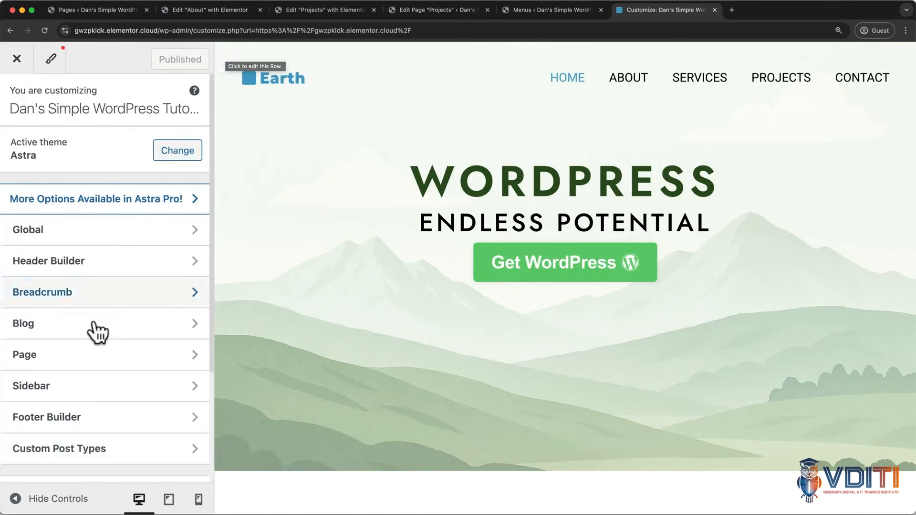
pyautogui.click(29, 415)
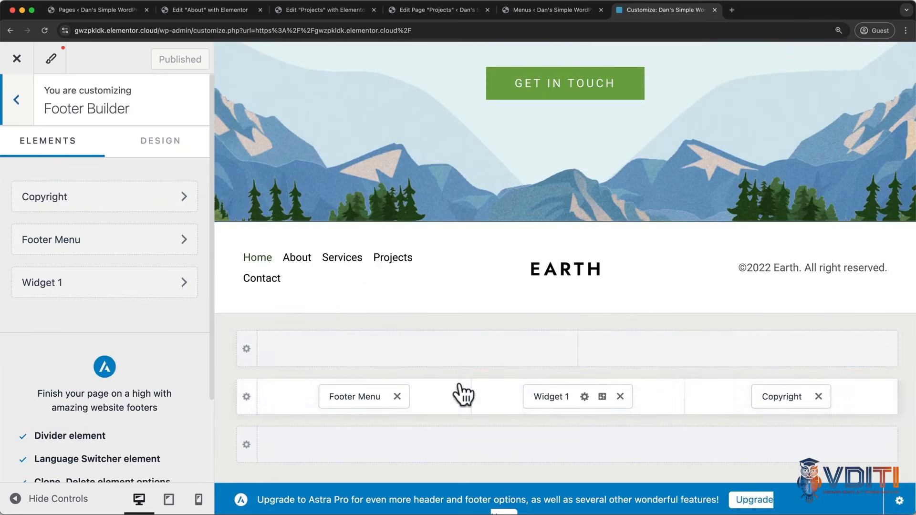
pyautogui.click(771, 397)
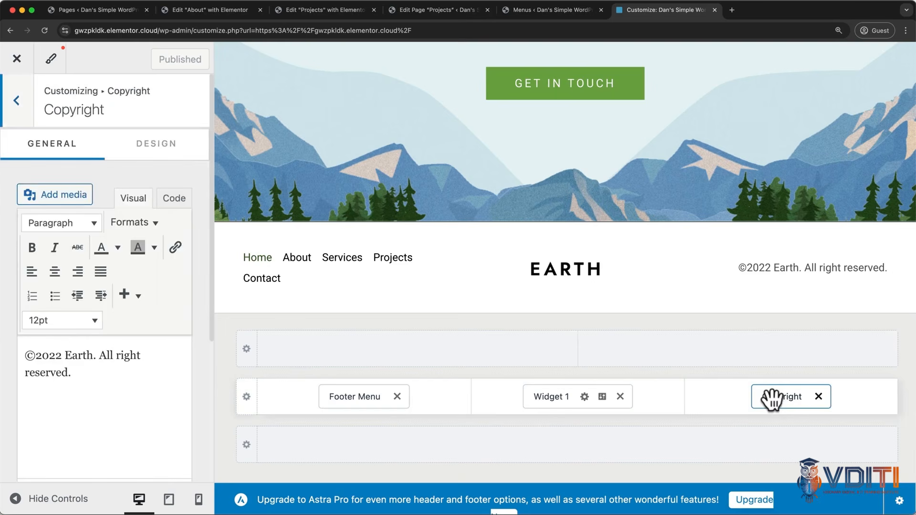
pyautogui.click(60, 355)
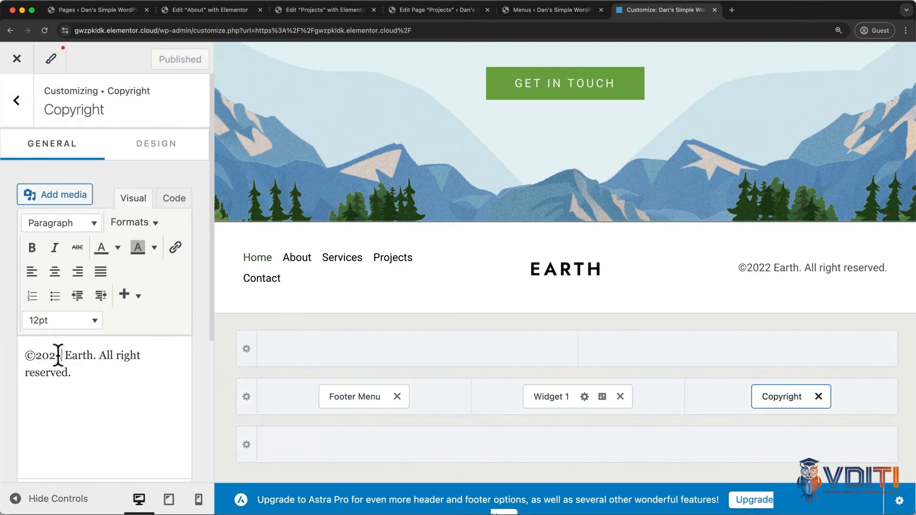
pyautogui.moveTo(58, 356); pyautogui.dragTo(37, 354)
pyautogui.press('BackSpace')
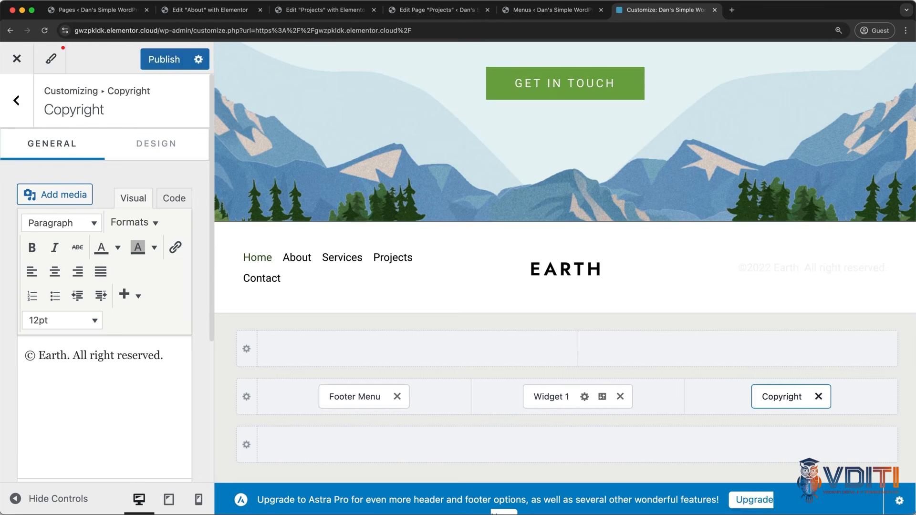
pyautogui.write('[')
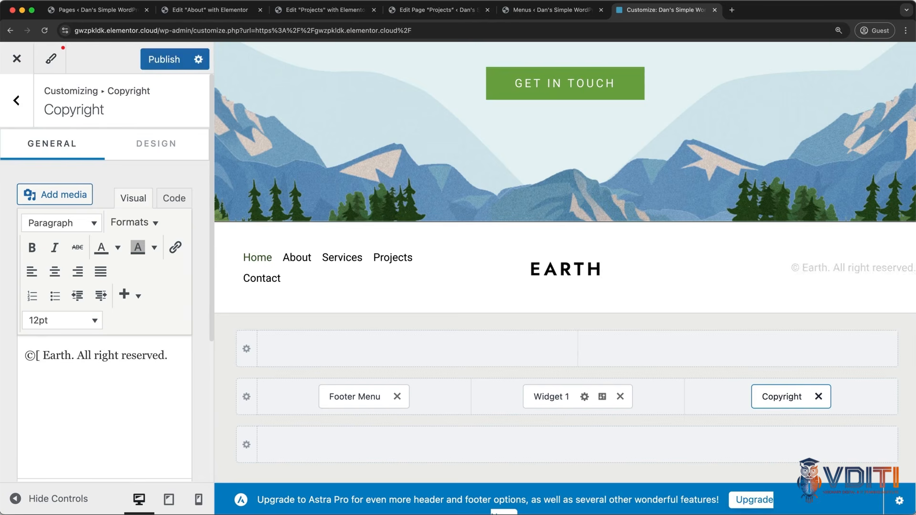
pyautogui.write('current_')
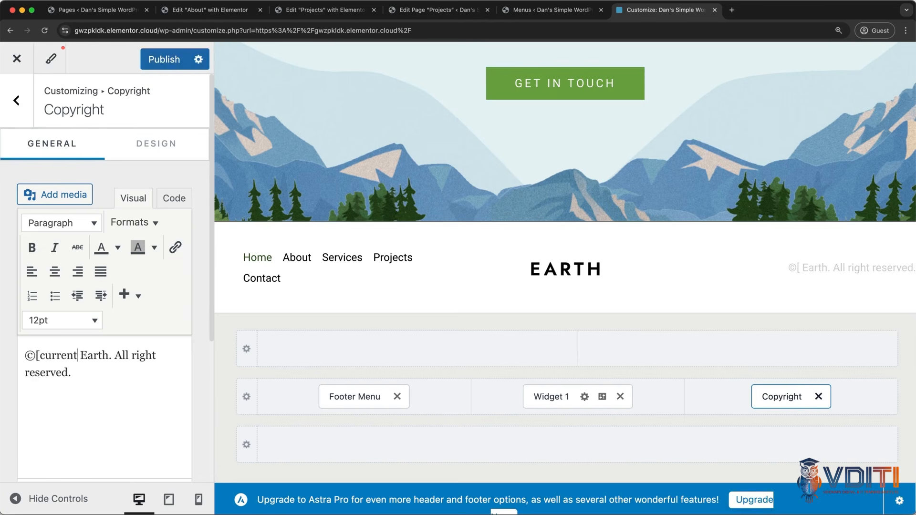
pyautogui.write('year')
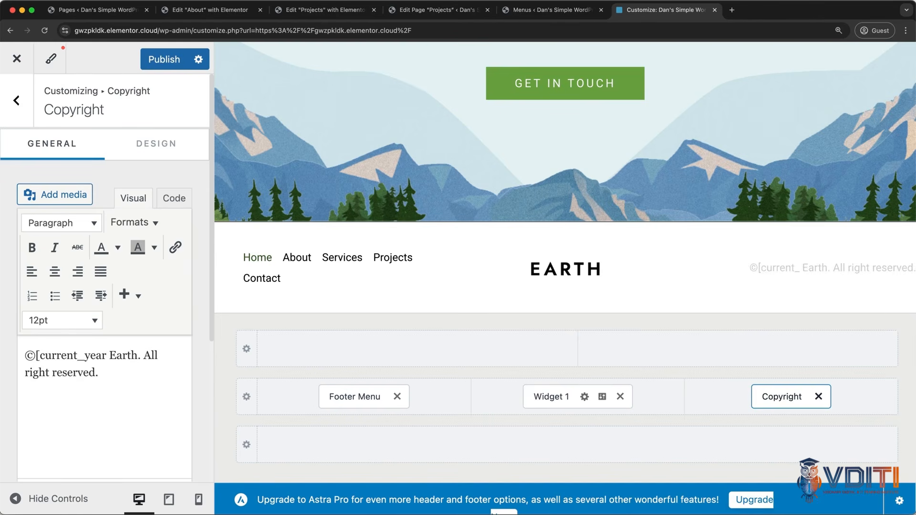
pyautogui.write(']')
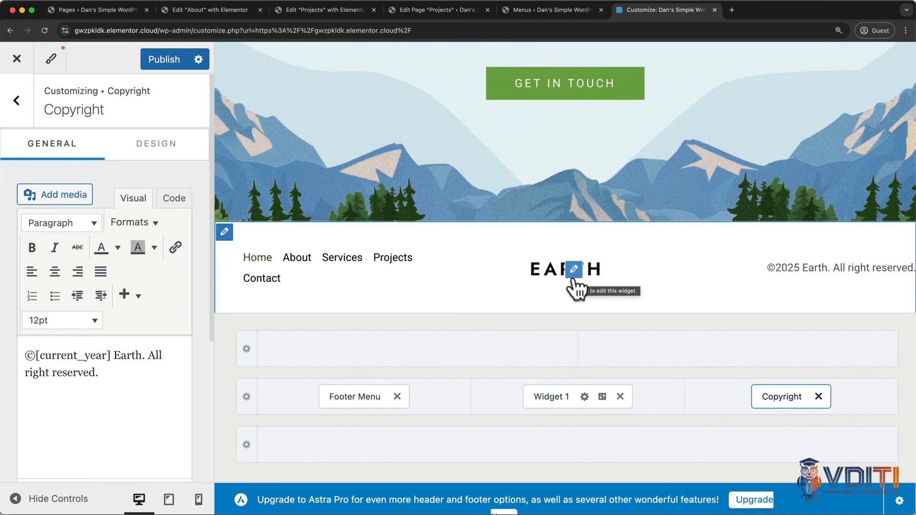
# Replace the logo image in footer Widget 1 with earth_logo.png from the media library
pyautogui.click(573, 282)
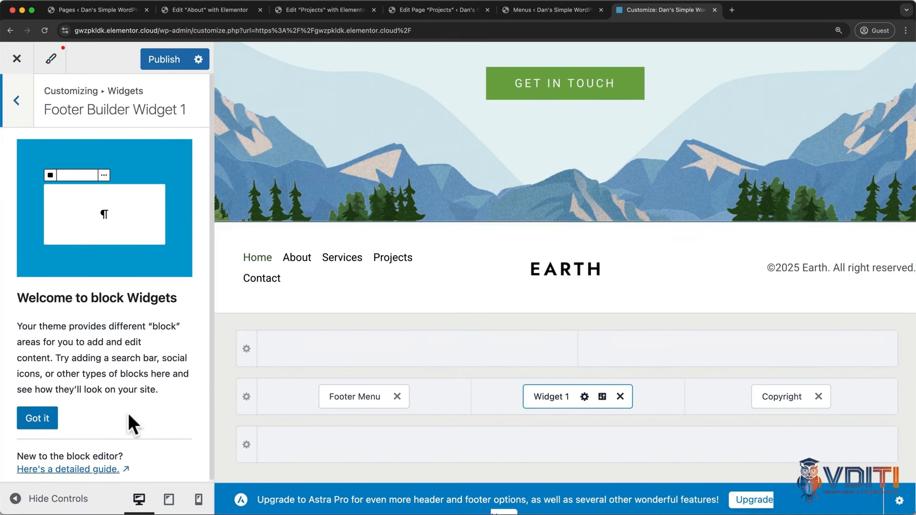
pyautogui.click(39, 426)
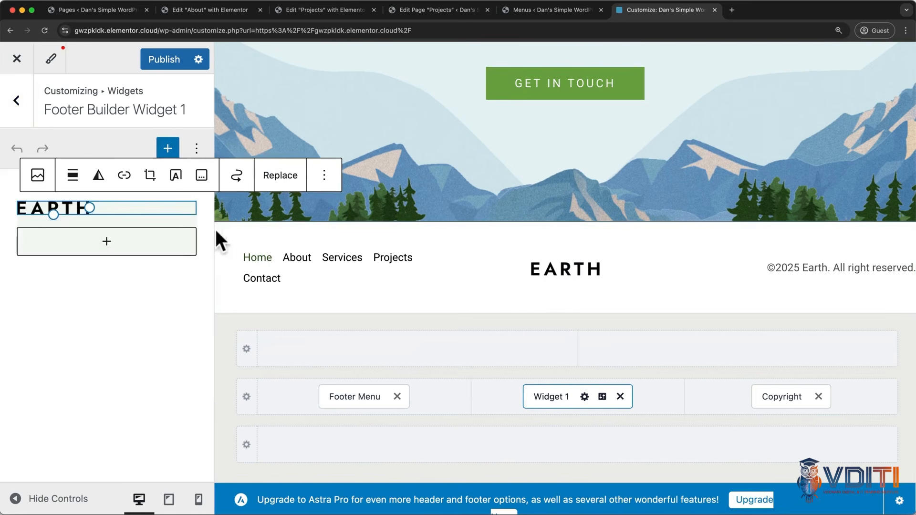
pyautogui.click(274, 177)
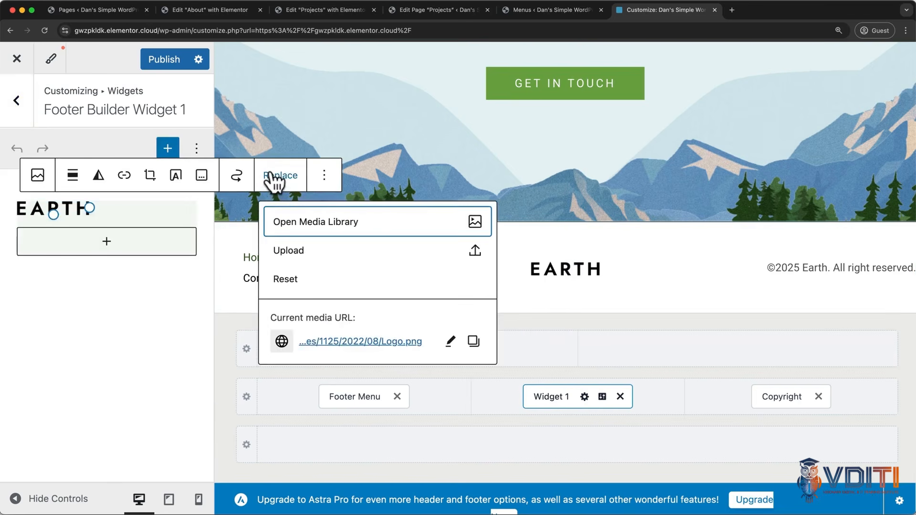
pyautogui.click(313, 224)
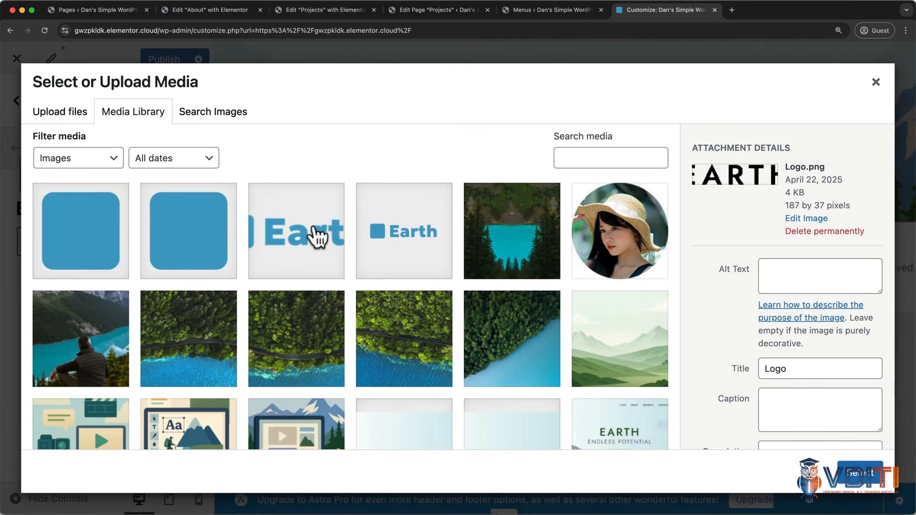
pyautogui.click(393, 236)
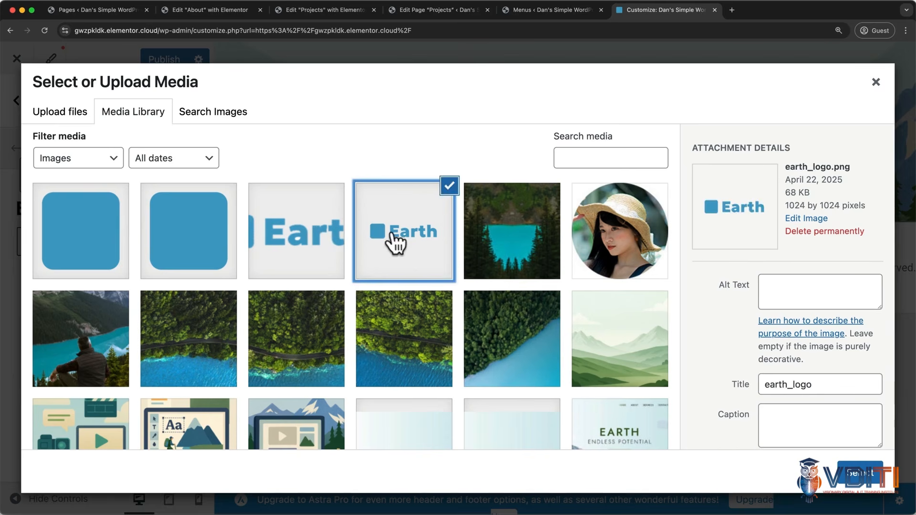
pyautogui.click(841, 471)
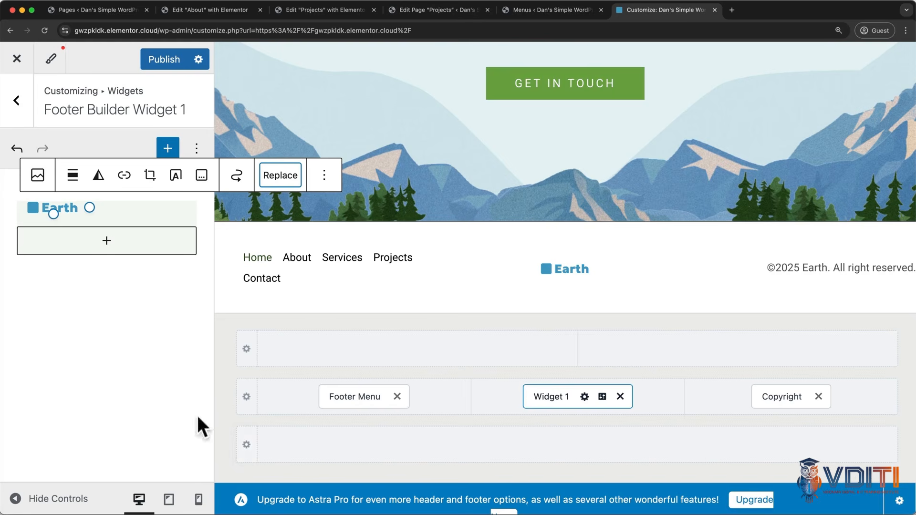
pyautogui.click(20, 107)
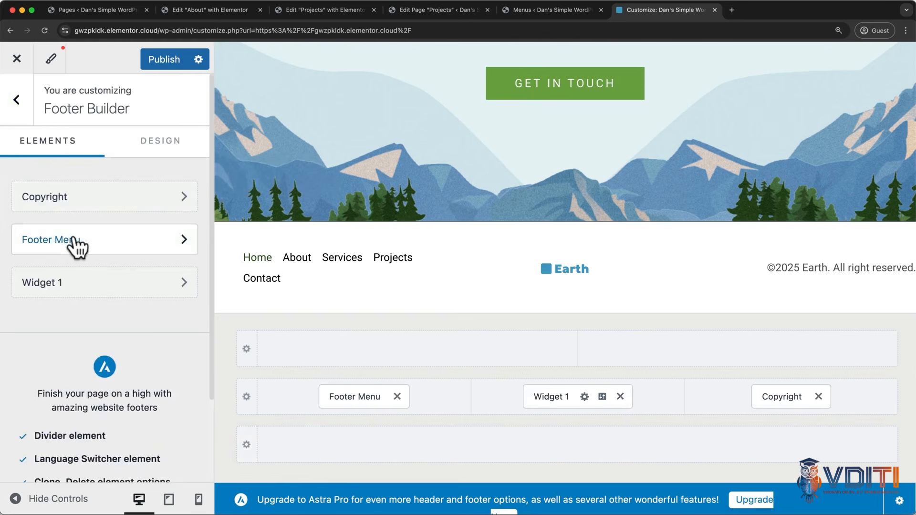
# Try the Stack layout and center alignment on the Footer Menu, returning it to Inline and left alignment
pyautogui.click(361, 392)
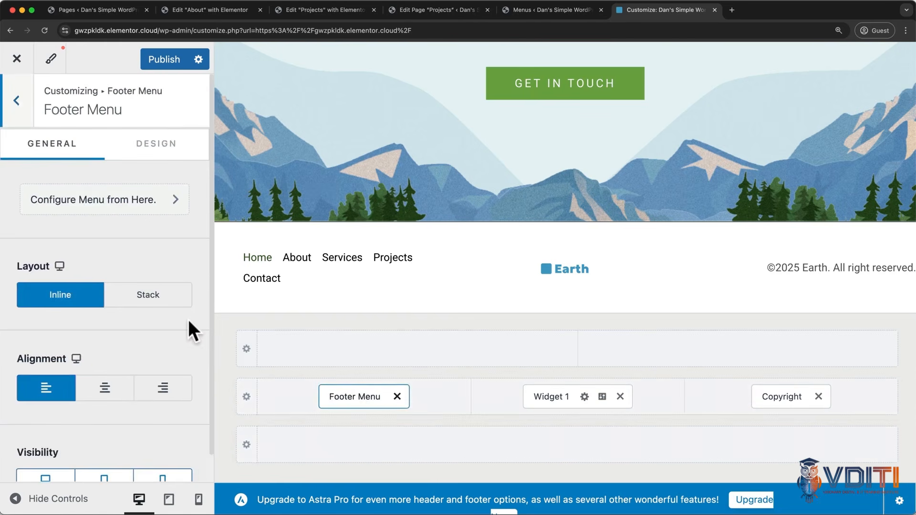
pyautogui.click(162, 302)
pyautogui.click(91, 301)
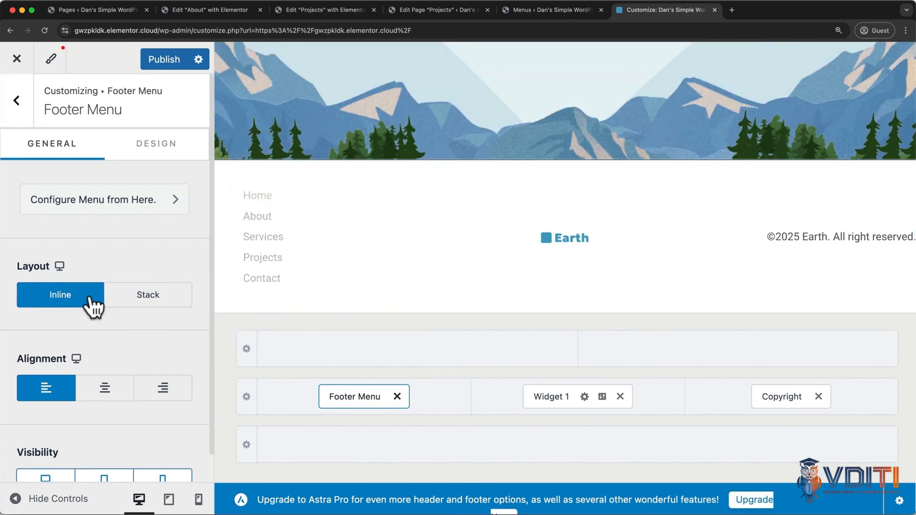
pyautogui.click(106, 390)
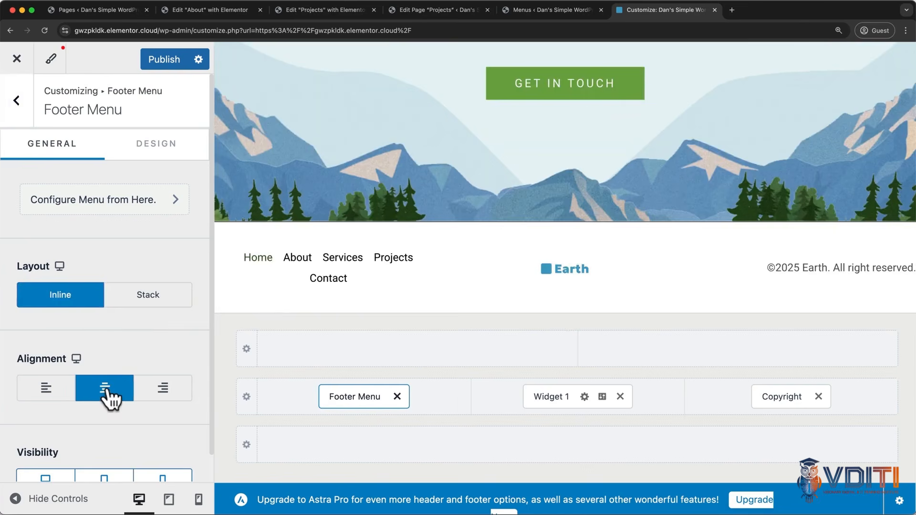
pyautogui.click(64, 398)
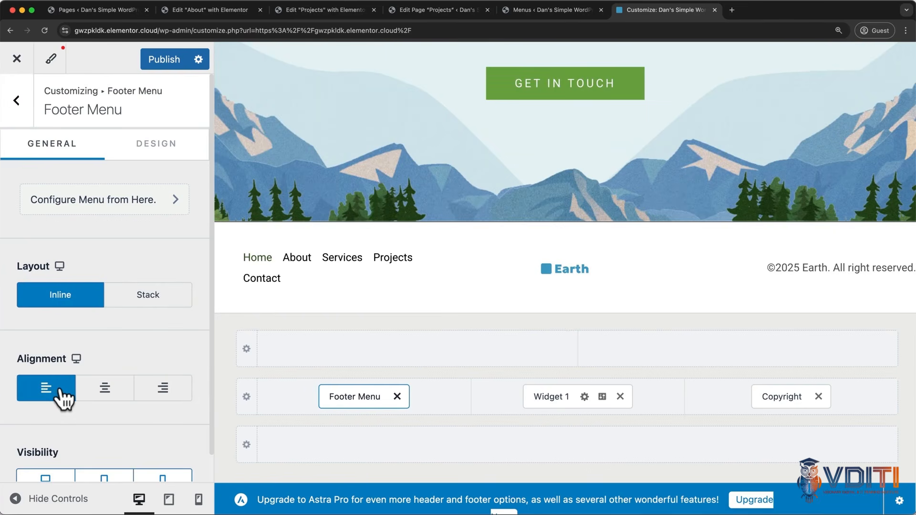
# Publish the footer changes, exit the Customizer and open the WordPress admin area
pyautogui.click(161, 56)
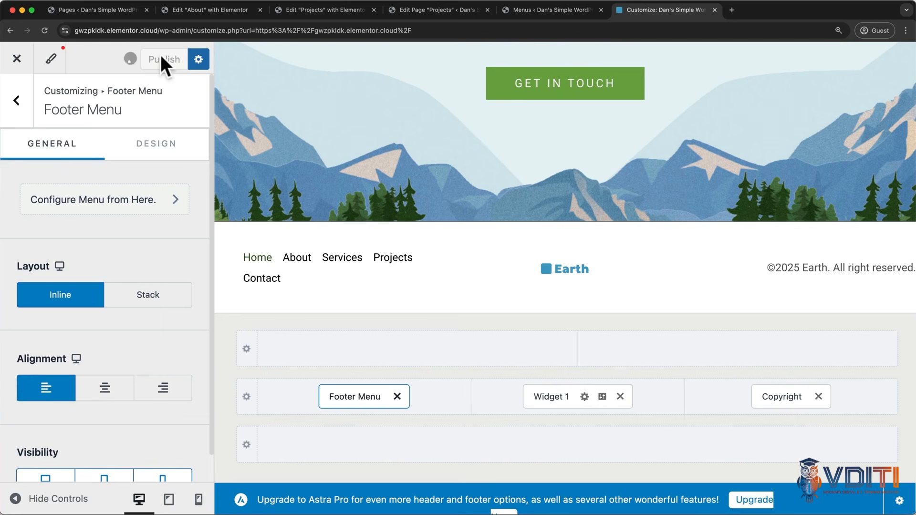
pyautogui.click(17, 59)
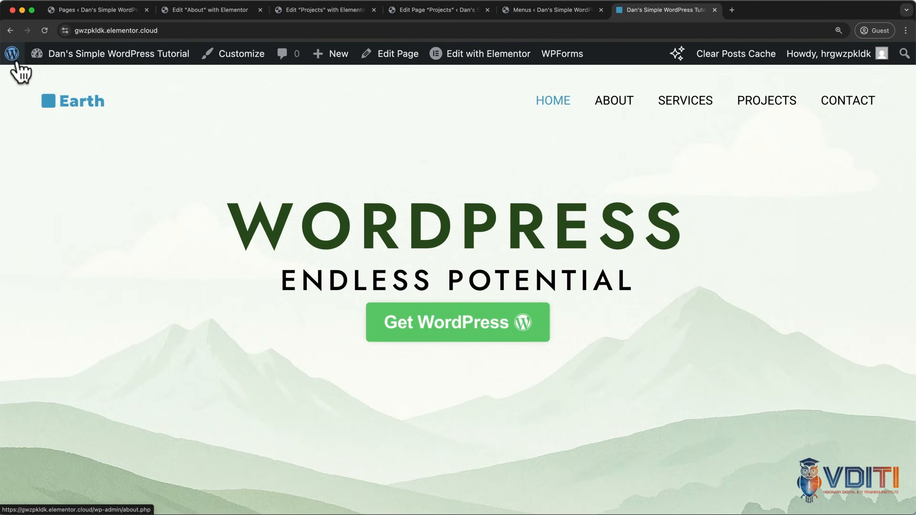
pyautogui.click(11, 55)
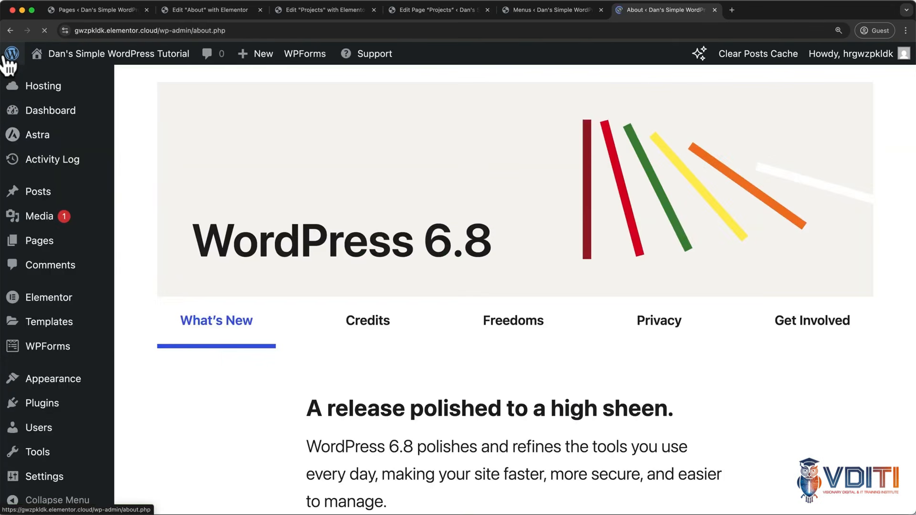
# Search for "Litespeed cache" among the new plugins available to add to the WordPress site
pyautogui.click(39, 406)
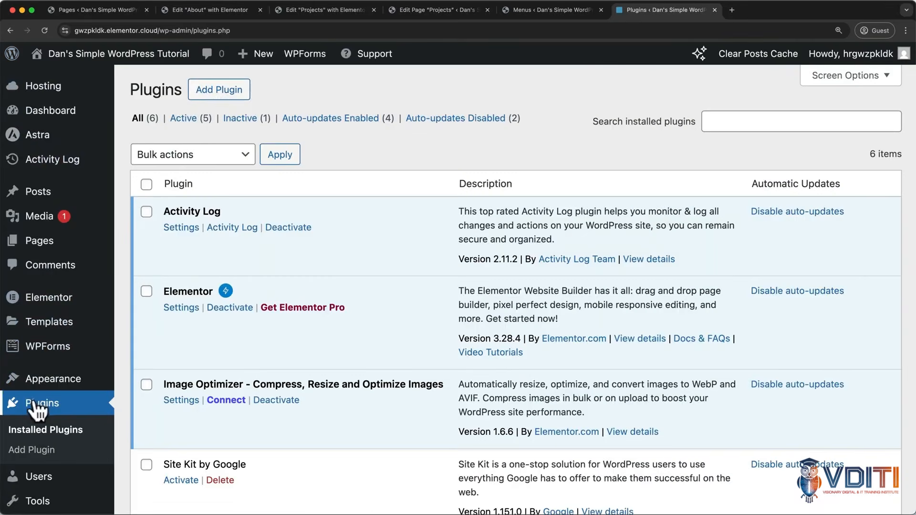
pyautogui.click(213, 90)
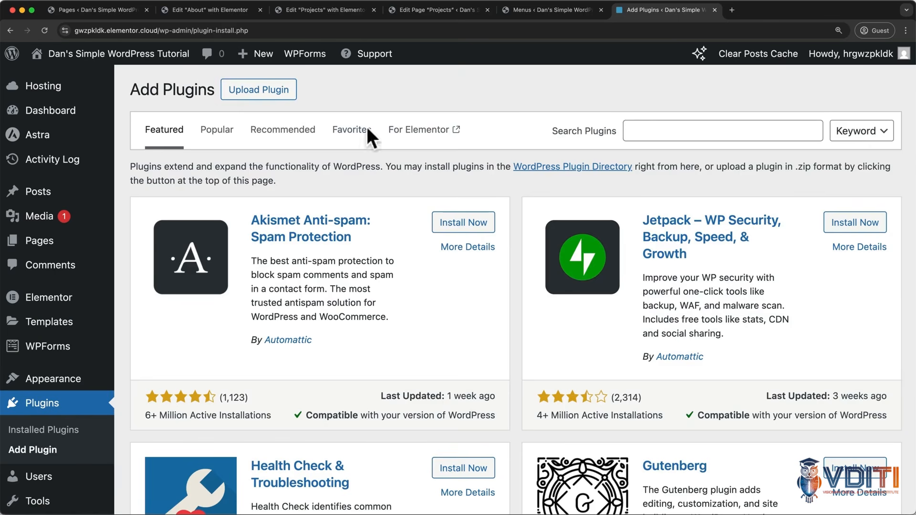
pyautogui.click(633, 133)
pyautogui.write('Lite')
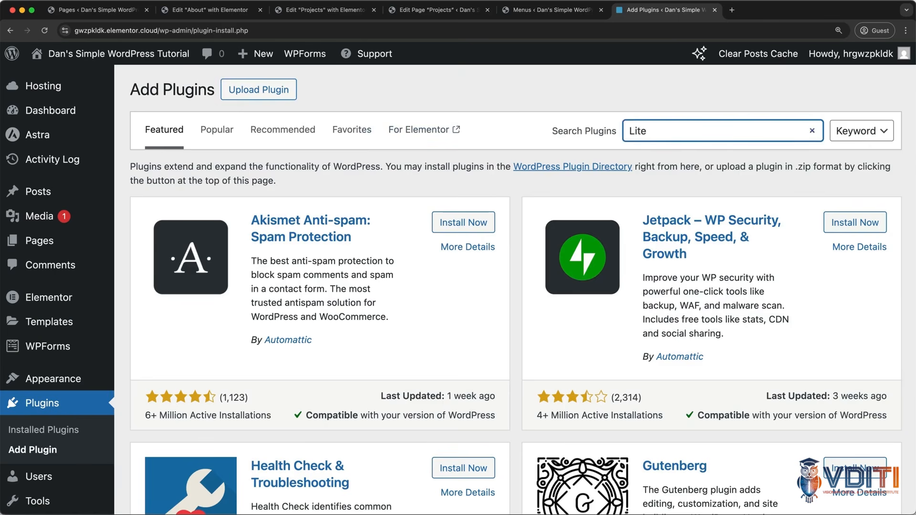
pyautogui.write('speed cache')
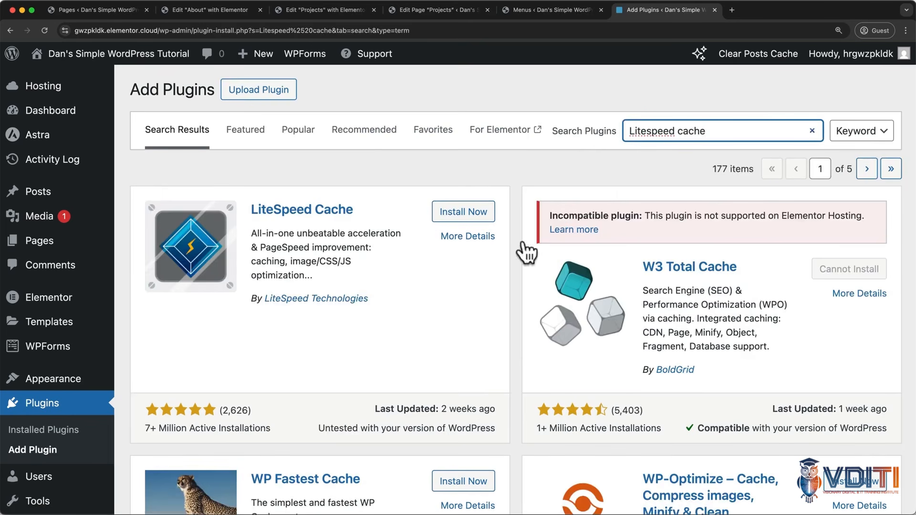
# Install and activate the LiteSpeed Cache plugin, and locate its entry among the installed plugins
pyautogui.click(461, 213)
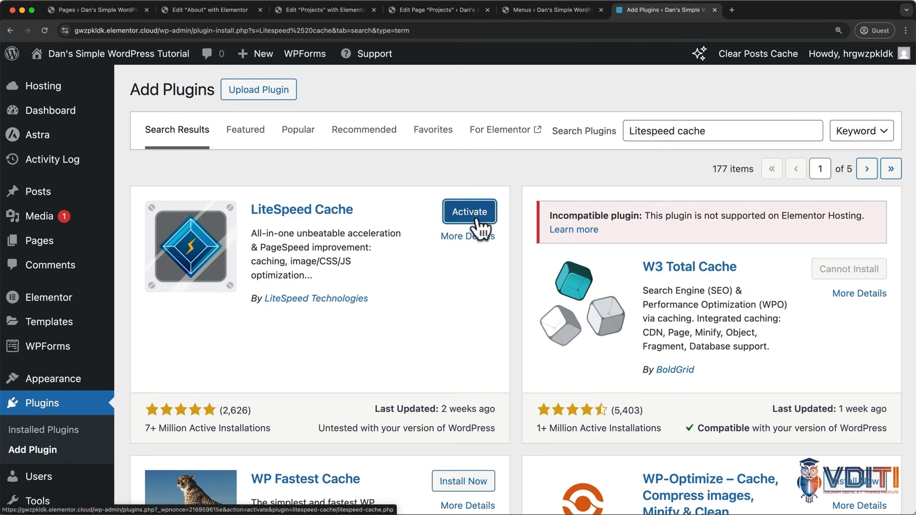
pyautogui.click(478, 221)
pyautogui.scroll(-3, 230, 382)
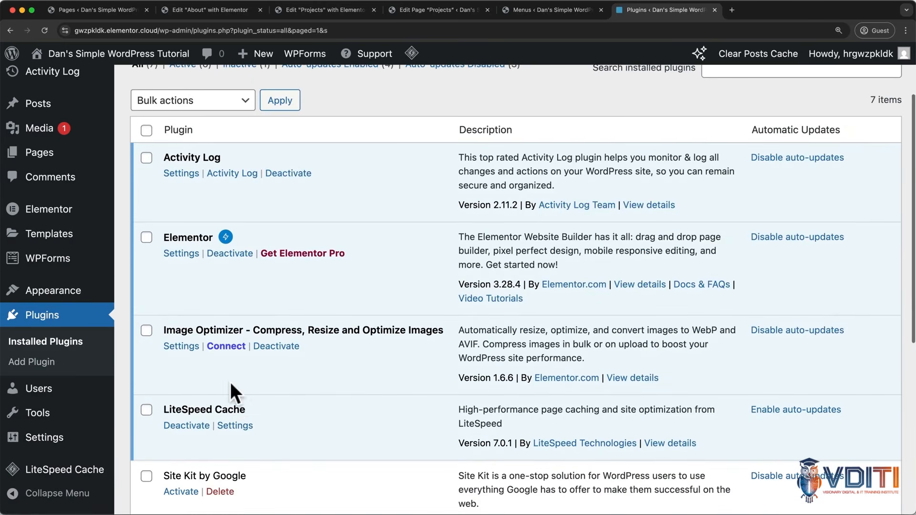